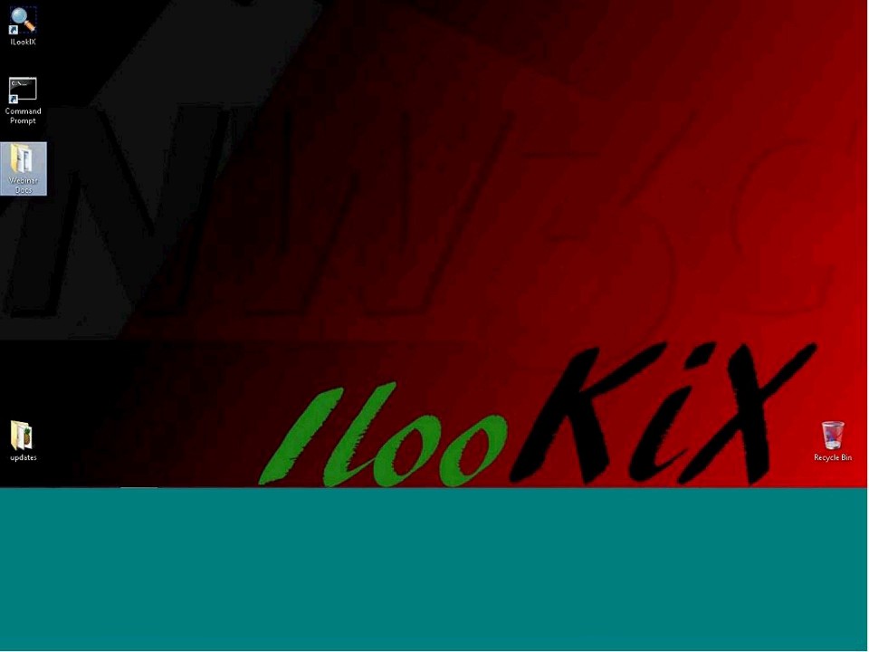
Step: Launch ILookIX from the desktop
{"action": "left_click", "coordinate": [722, 97]}
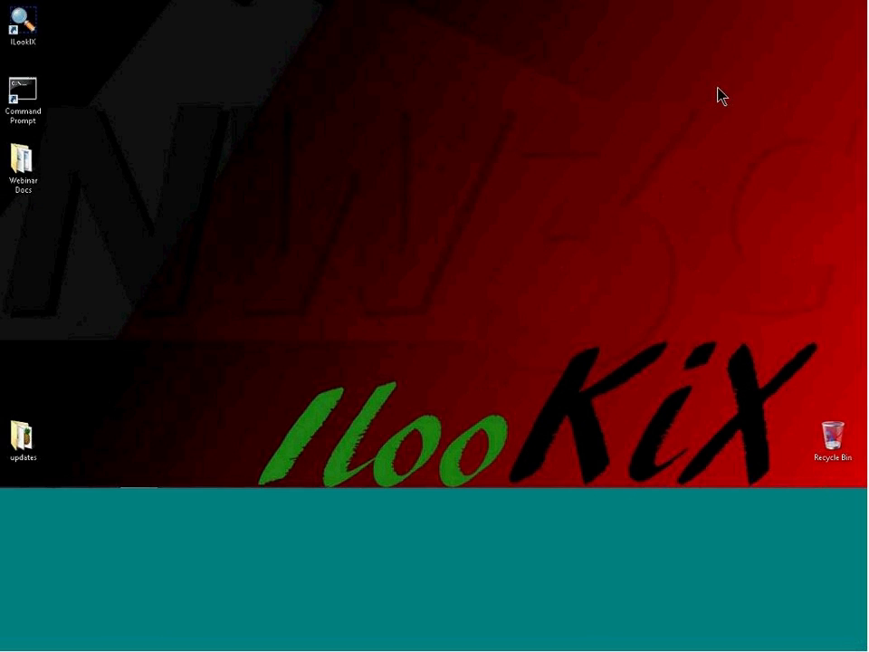
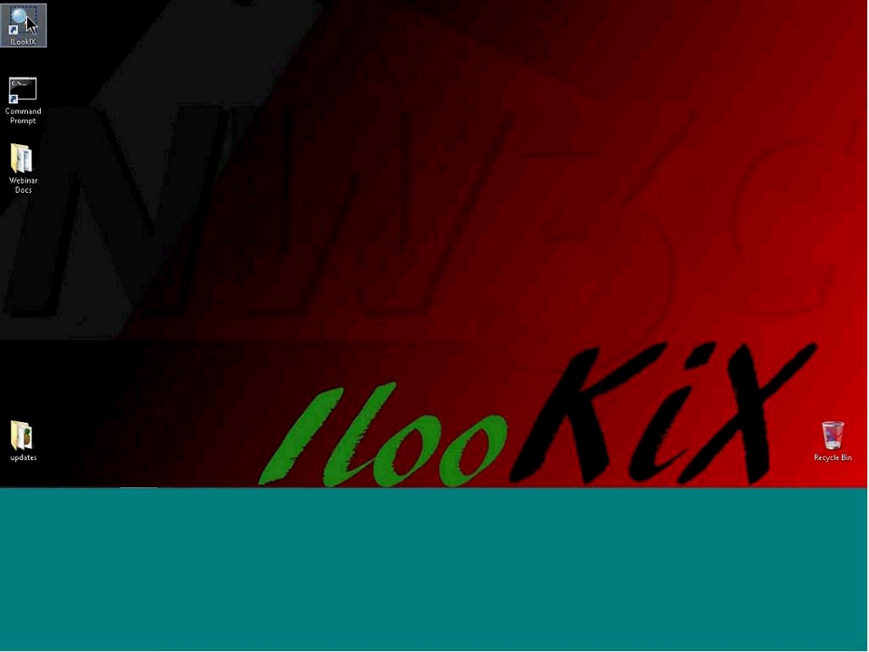
{"action": "double_click", "coordinate": [29, 22]}
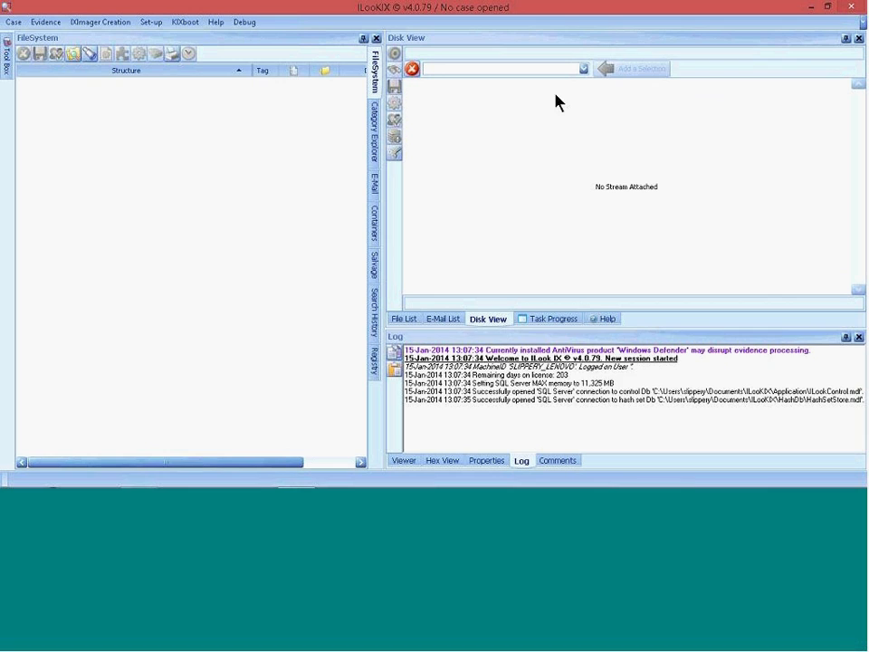
{"action": "left_click", "coordinate": [154, 181]}
{"action": "left_click", "coordinate": [153, 181]}
{"action": "left_click", "coordinate": [154, 181]}
{"action": "left_click", "coordinate": [619, 205]}
{"action": "left_click", "coordinate": [619, 205]}
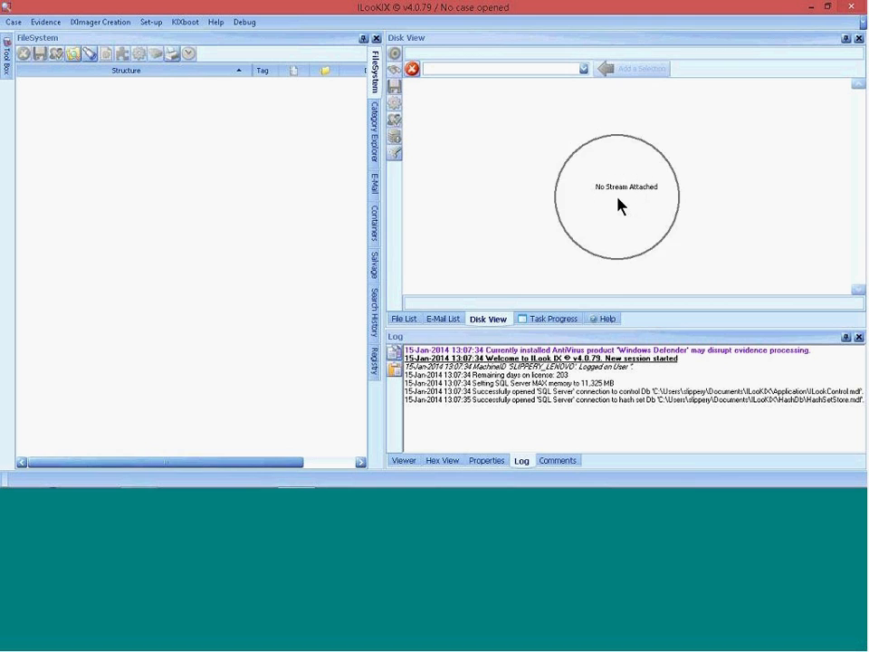
{"action": "left_click", "coordinate": [637, 384]}
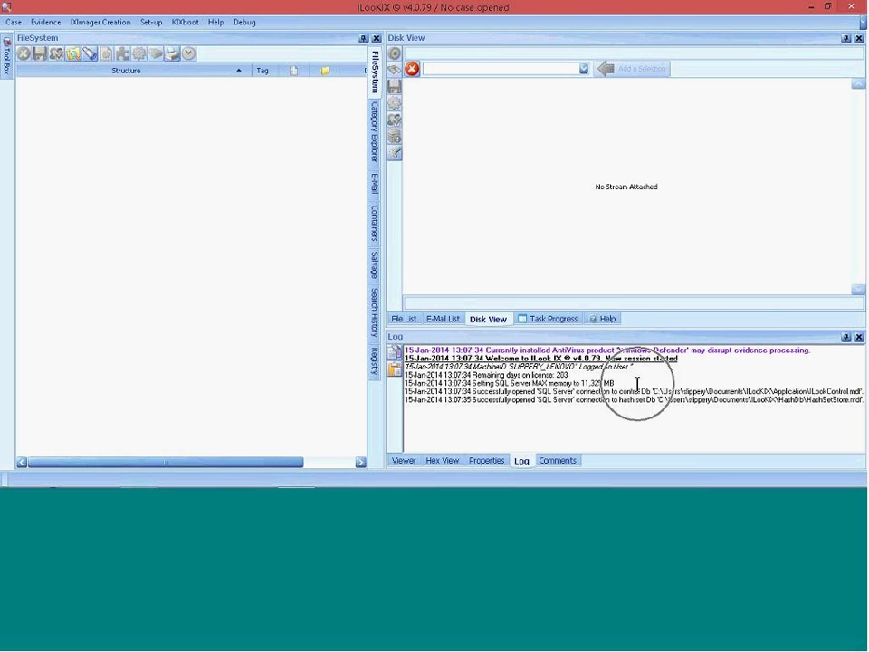
{"action": "left_click", "coordinate": [637, 384]}
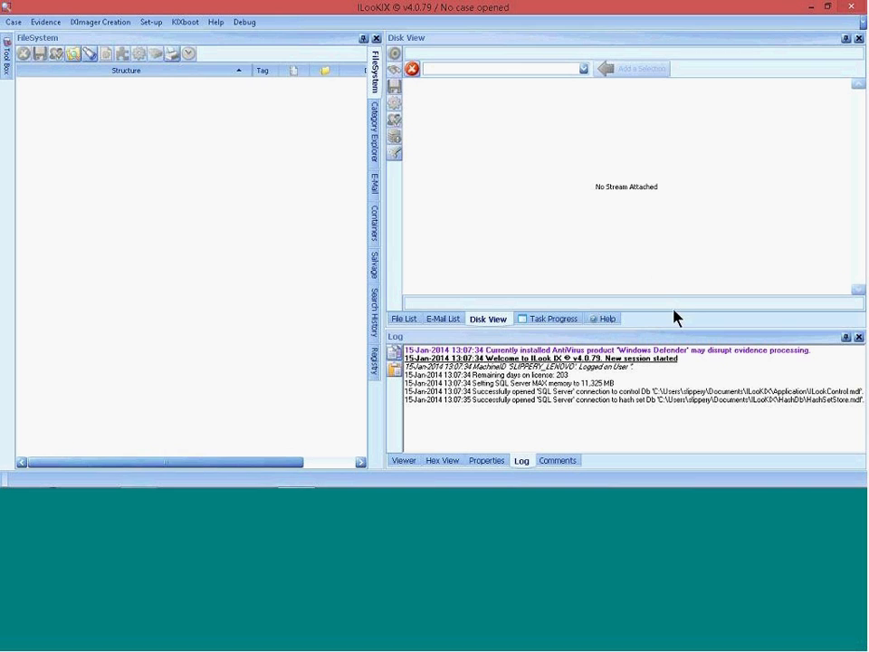
Step: Enlarge the Log pane by raising the divider between it and the Disk View pane
{"action": "left_click_drag", "start_coordinate": [674, 326], "coordinate": [689, 226]}
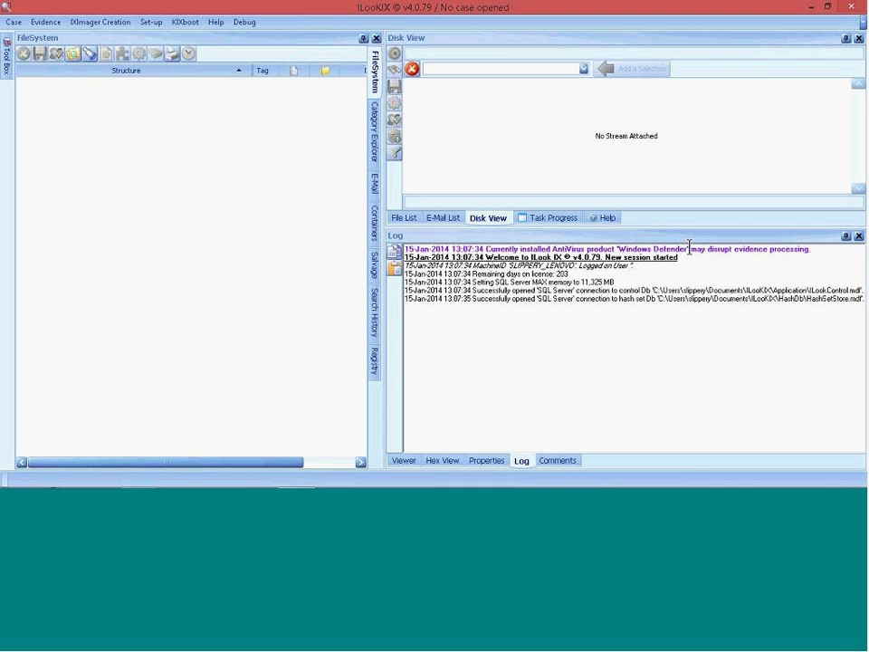
{"action": "left_click", "coordinate": [534, 358]}
Step: Examine the available case, evidence, IXImager creation and set-up commands, including the interface skins and the list of viewable panels
{"action": "left_click", "coordinate": [13, 22]}
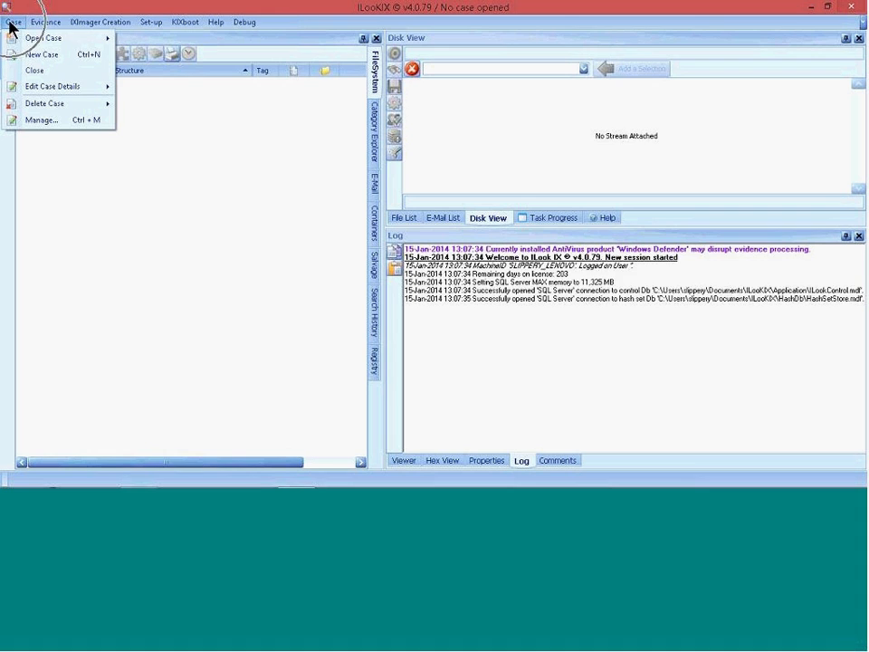
{"action": "mouse_move", "coordinate": [26, 35]}
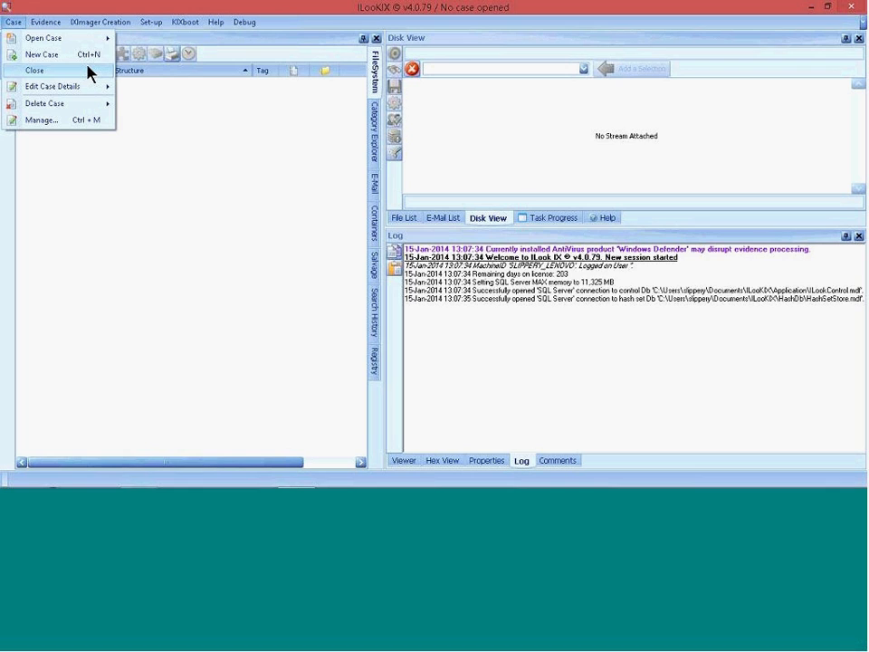
{"action": "mouse_move", "coordinate": [88, 85]}
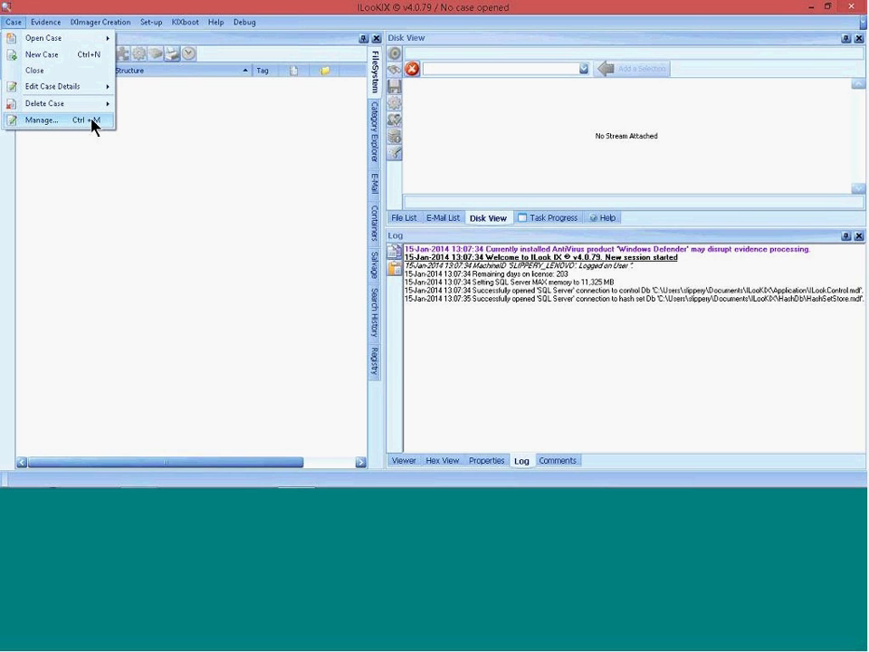
{"action": "mouse_move", "coordinate": [52, 25]}
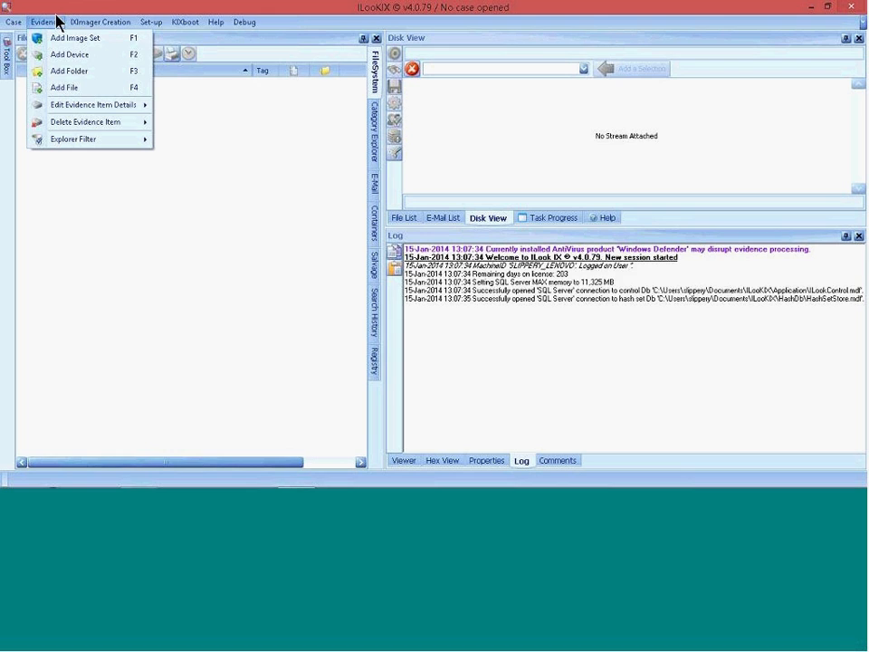
{"action": "mouse_move", "coordinate": [82, 27]}
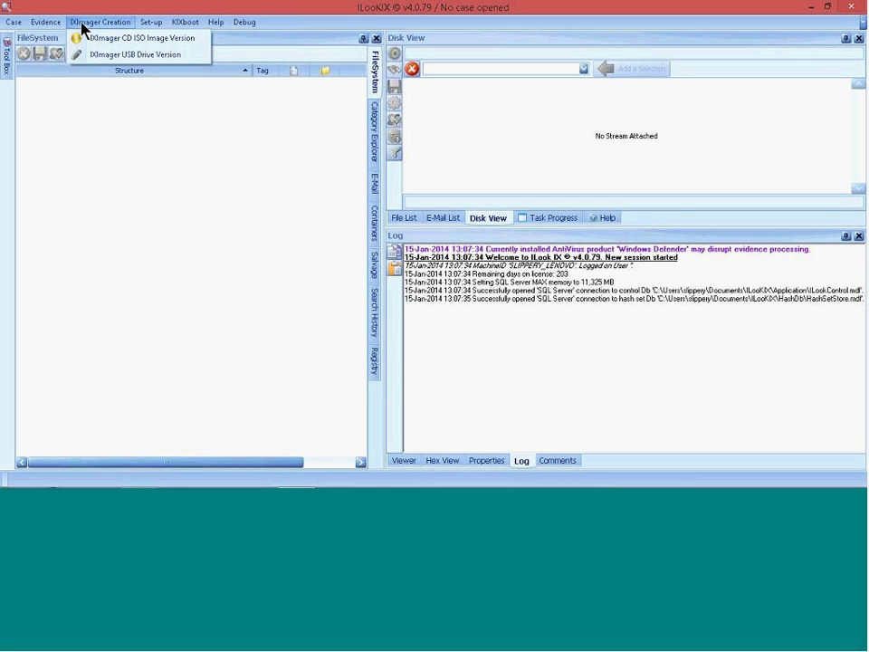
{"action": "mouse_move", "coordinate": [143, 28]}
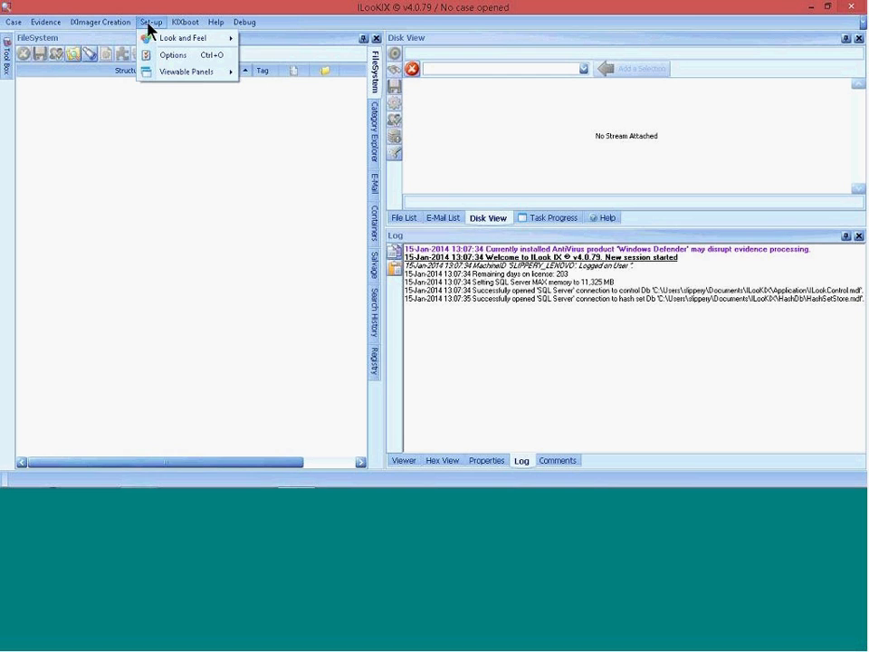
{"action": "mouse_move", "coordinate": [166, 42]}
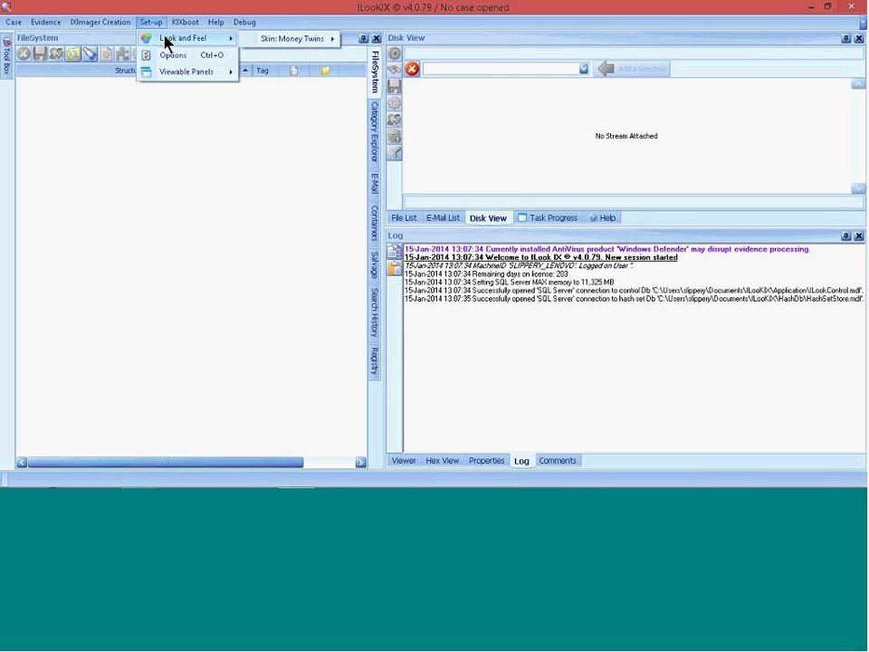
{"action": "mouse_move", "coordinate": [288, 47]}
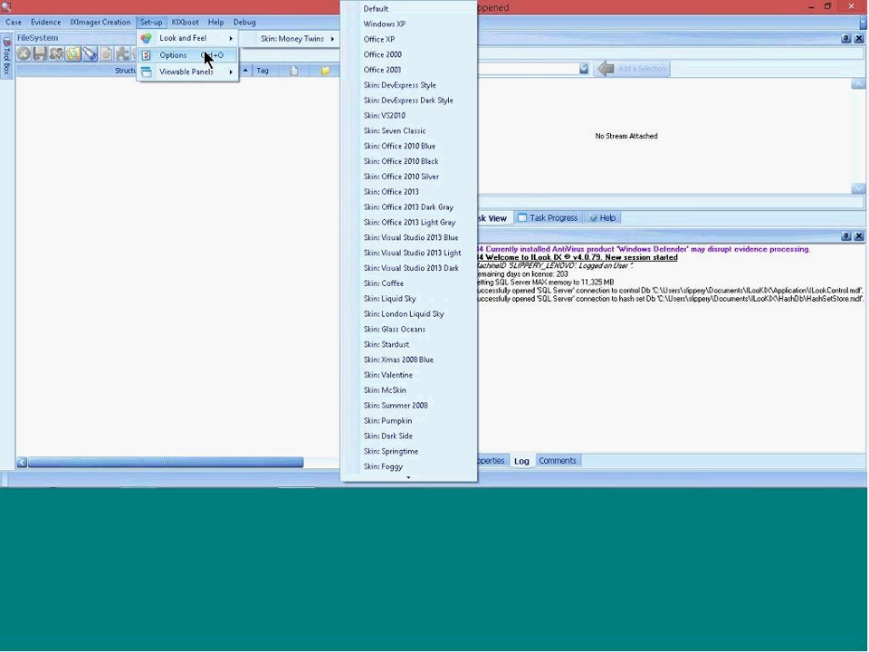
{"action": "mouse_move", "coordinate": [186, 77]}
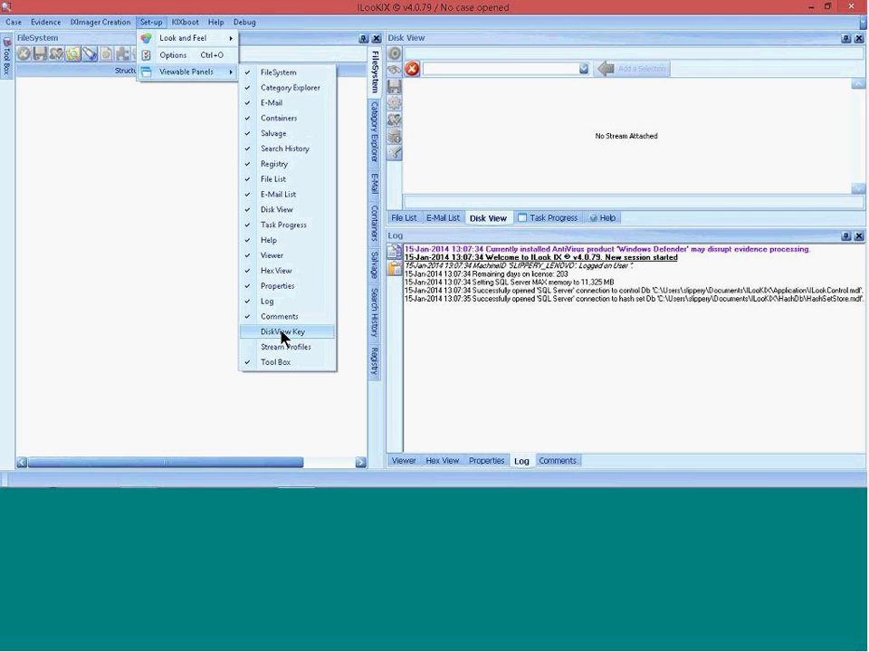
{"action": "left_click", "coordinate": [495, 221]}
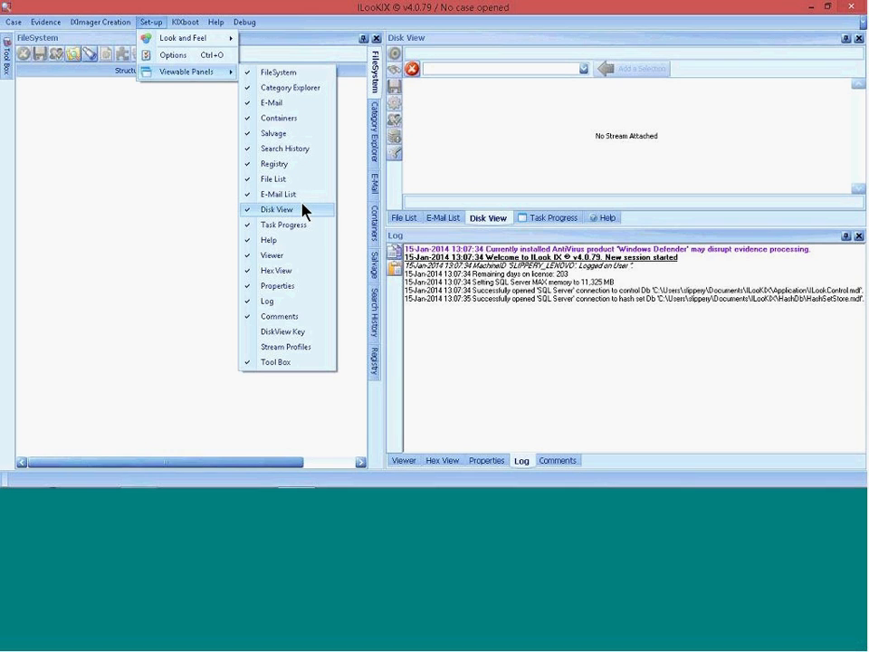
Step: Review the ILook Options for general, advanced, custom viewer, and container and meta object settings, and leave without saving
{"action": "left_click", "coordinate": [193, 58]}
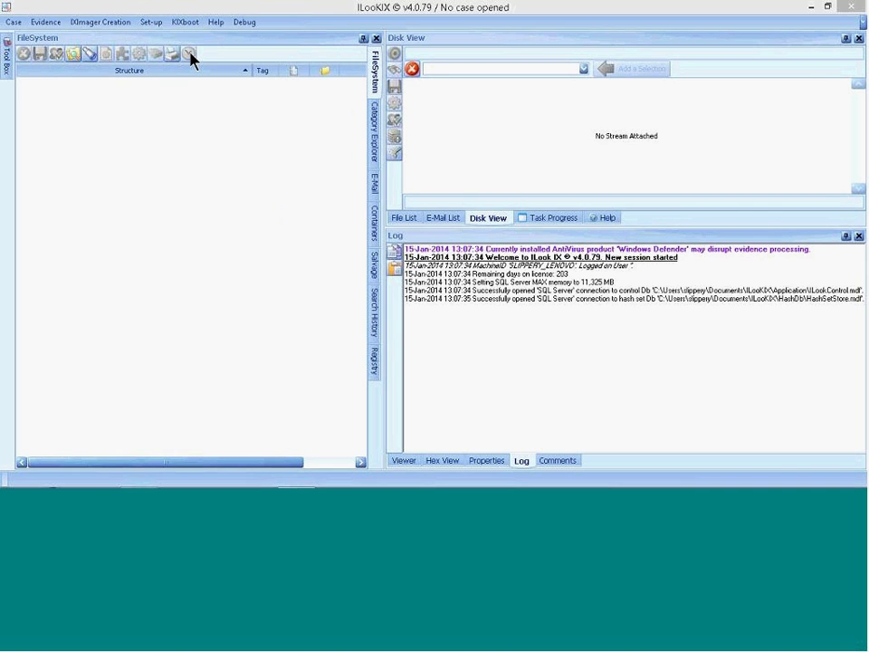
{"action": "left_click_drag", "start_coordinate": [336, 128], "coordinate": [240, 51]}
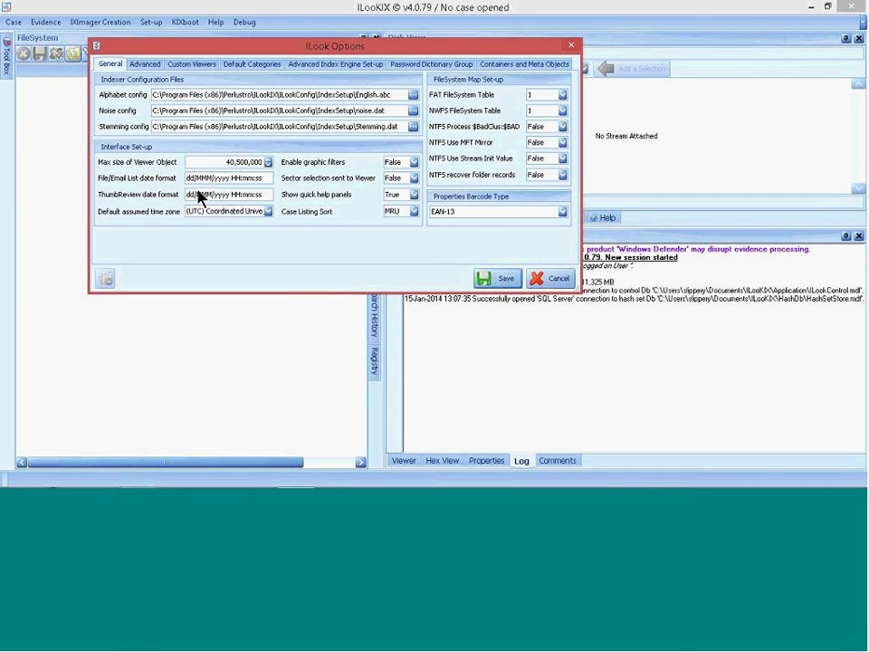
{"action": "left_click", "coordinate": [150, 64]}
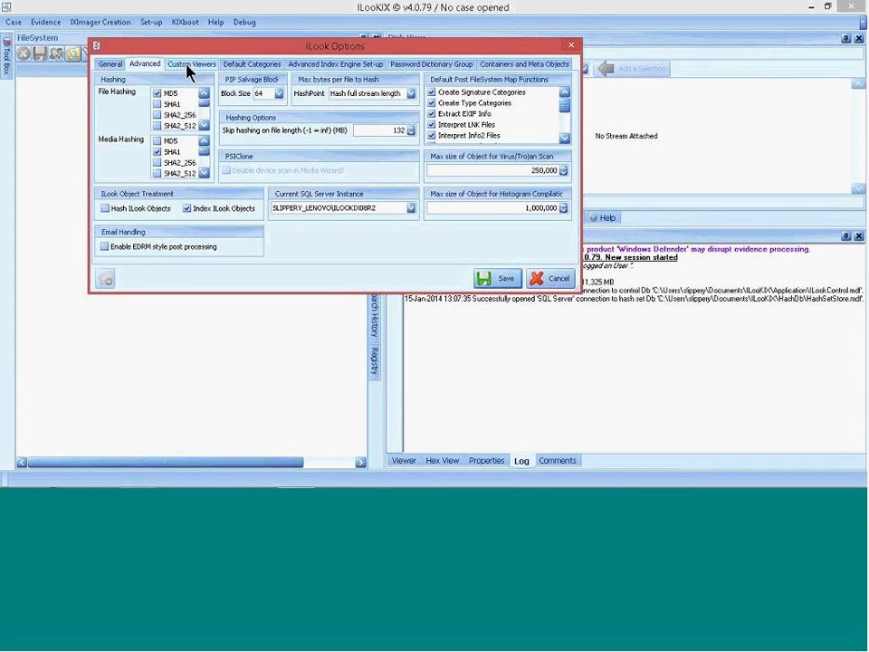
{"action": "left_click", "coordinate": [189, 65]}
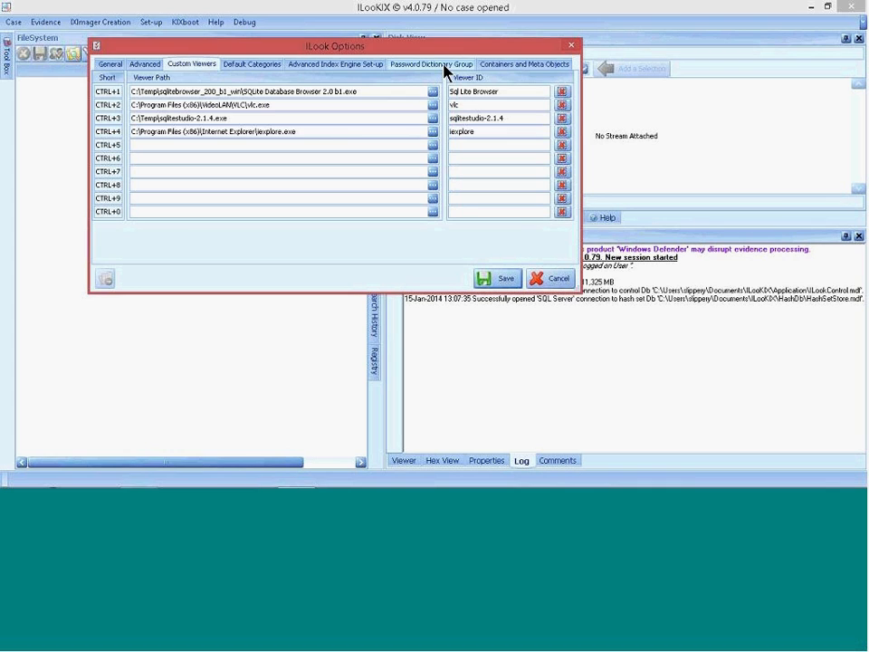
{"action": "left_click", "coordinate": [497, 65]}
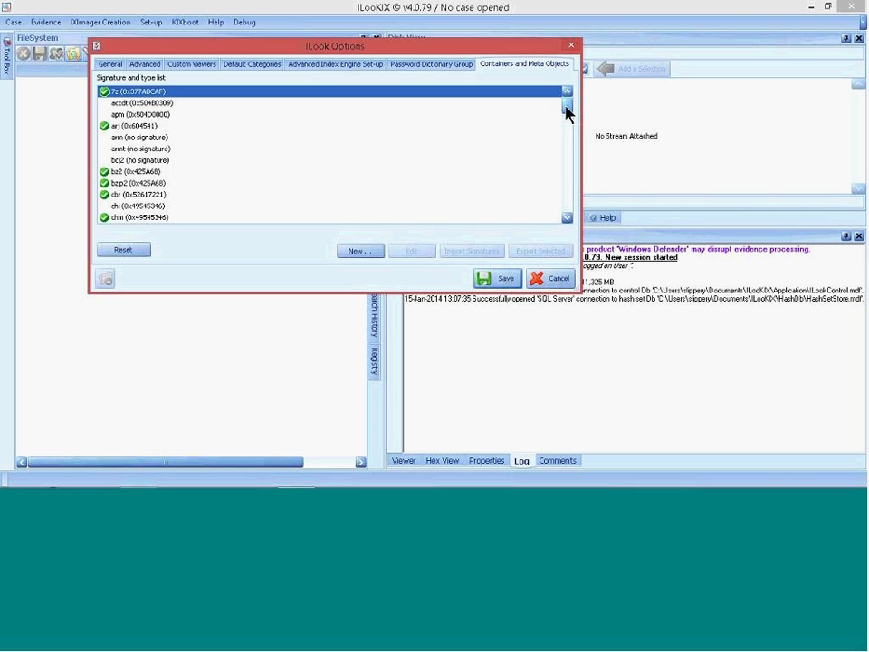
{"action": "left_click_drag", "start_coordinate": [567, 110], "coordinate": [572, 117]}
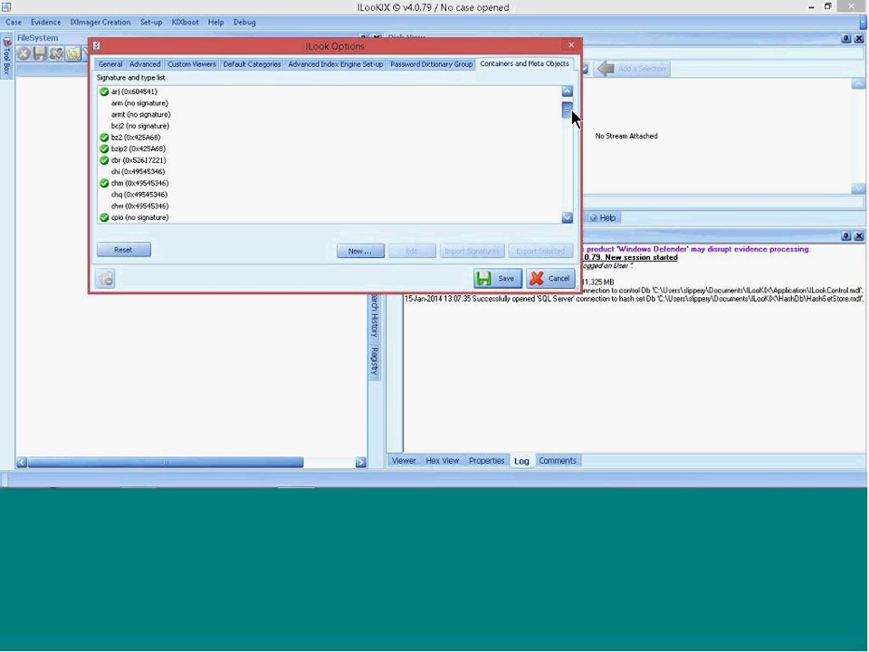
{"action": "left_click_drag", "start_coordinate": [572, 116], "coordinate": [570, 147]}
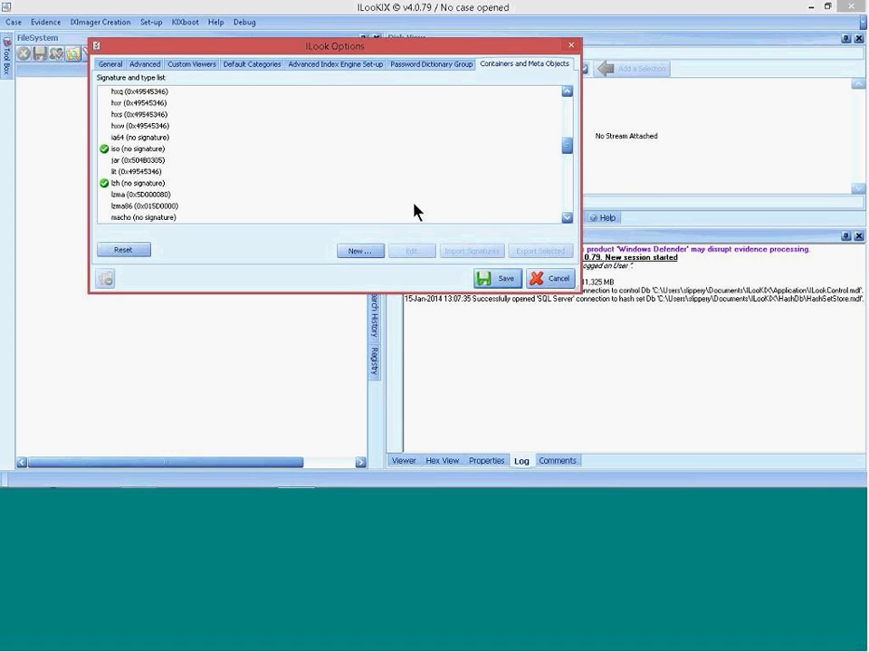
{"action": "left_click", "coordinate": [556, 280]}
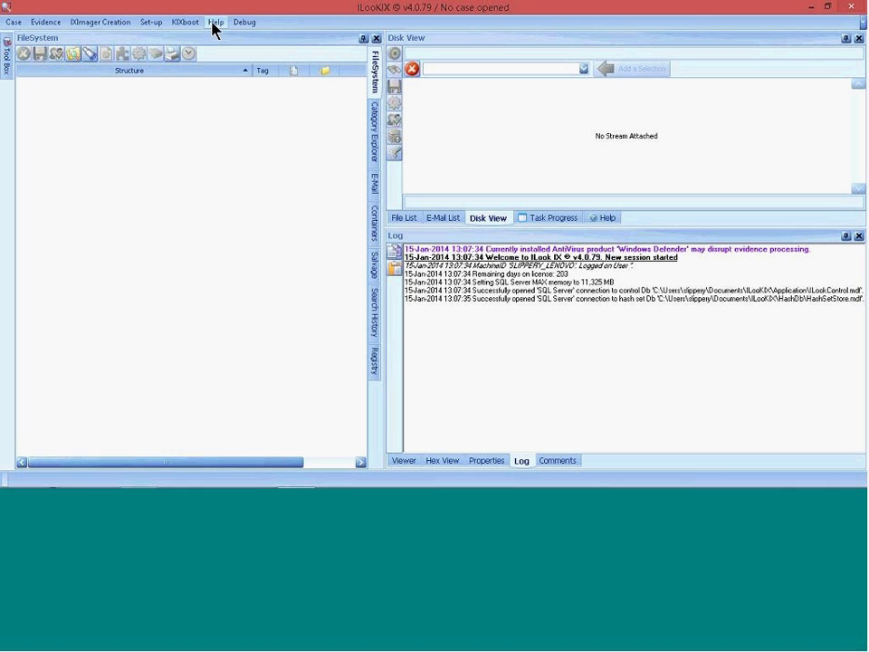
{"action": "left_click", "coordinate": [214, 25]}
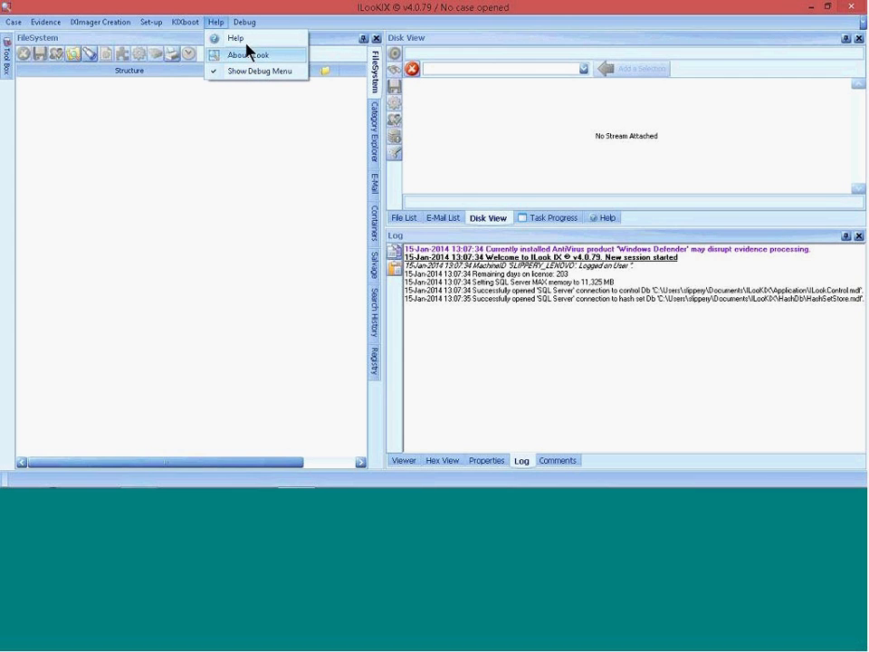
{"action": "mouse_move", "coordinate": [251, 27]}
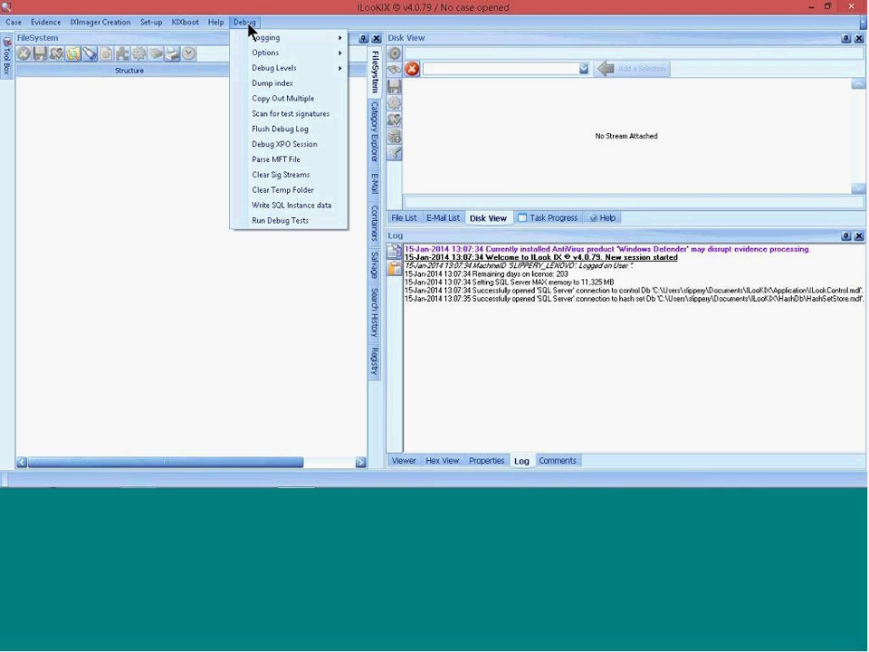
{"action": "left_click", "coordinate": [278, 160]}
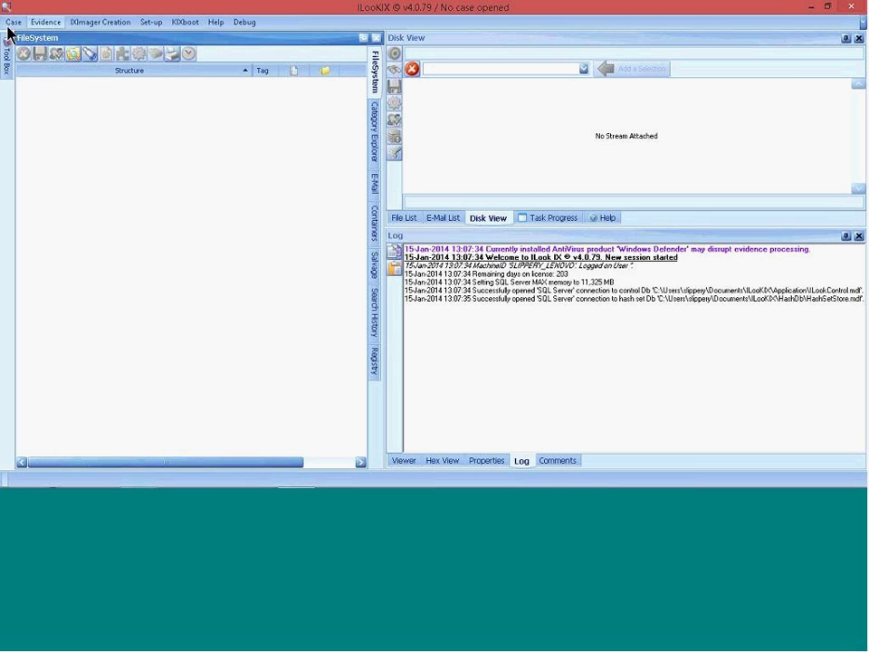
Step: Open the Mini-App Run-Time from the Mini-Apps tools, examine the mini-apps listed by category, and close it
{"action": "mouse_move", "coordinate": [7, 54]}
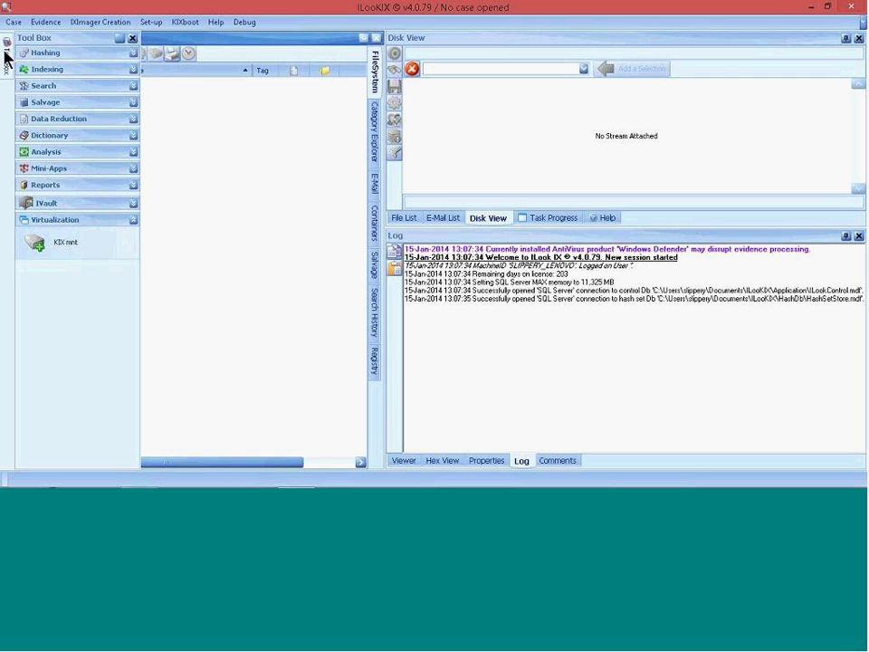
{"action": "left_click", "coordinate": [133, 169]}
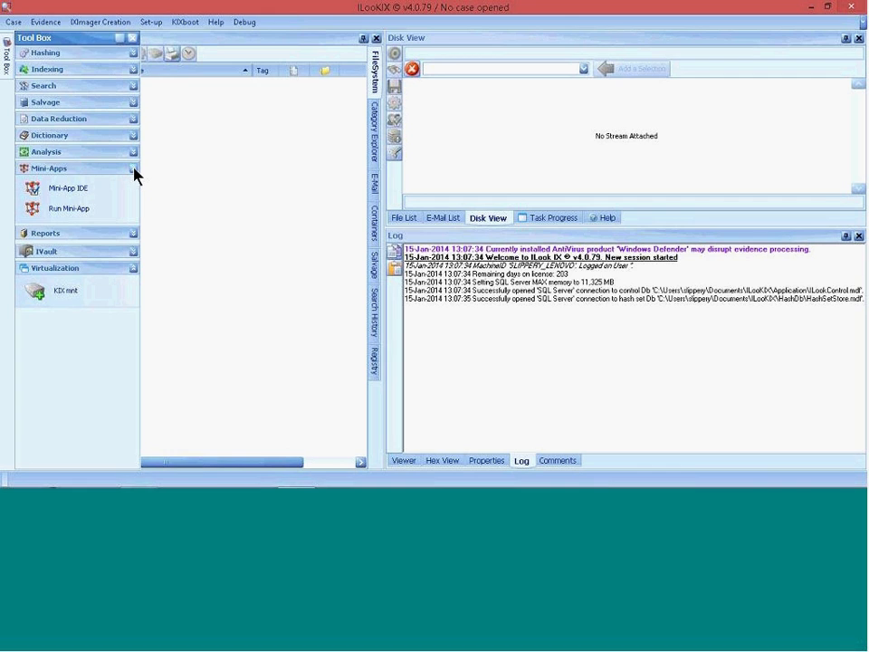
{"action": "left_click", "coordinate": [73, 210]}
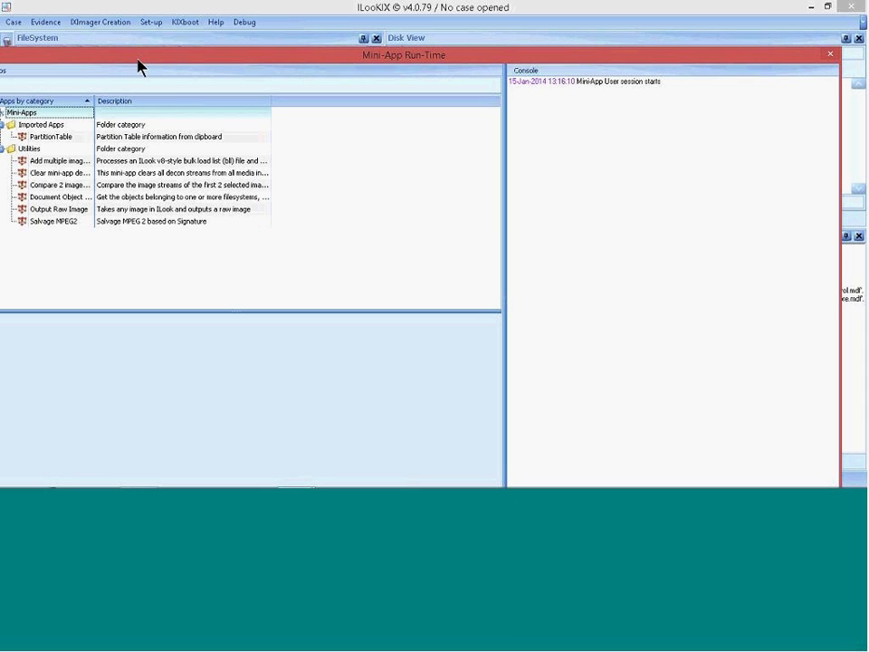
{"action": "left_click_drag", "start_coordinate": [141, 64], "coordinate": [193, 60]}
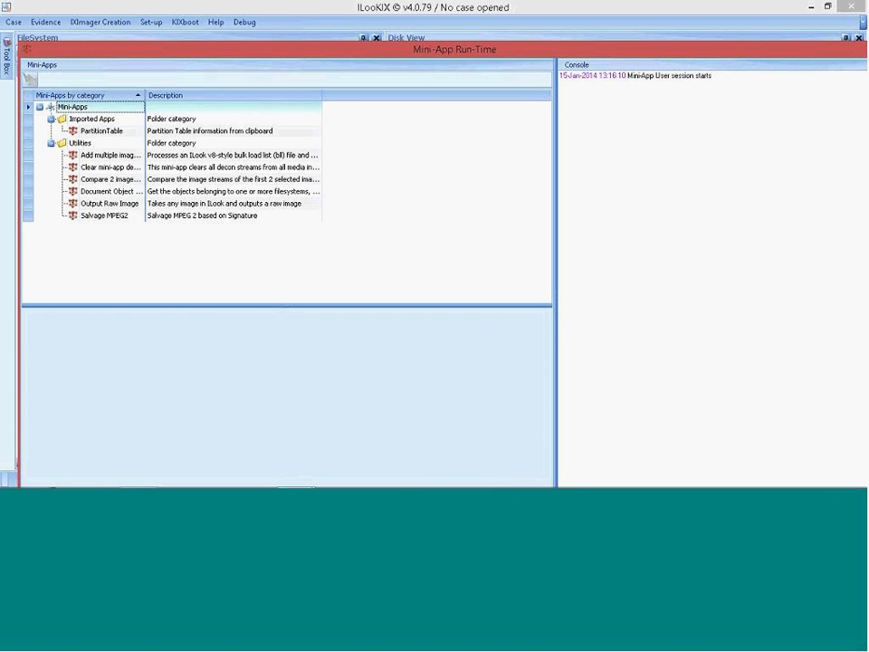
{"action": "left_click_drag", "start_coordinate": [701, 54], "coordinate": [709, 79]}
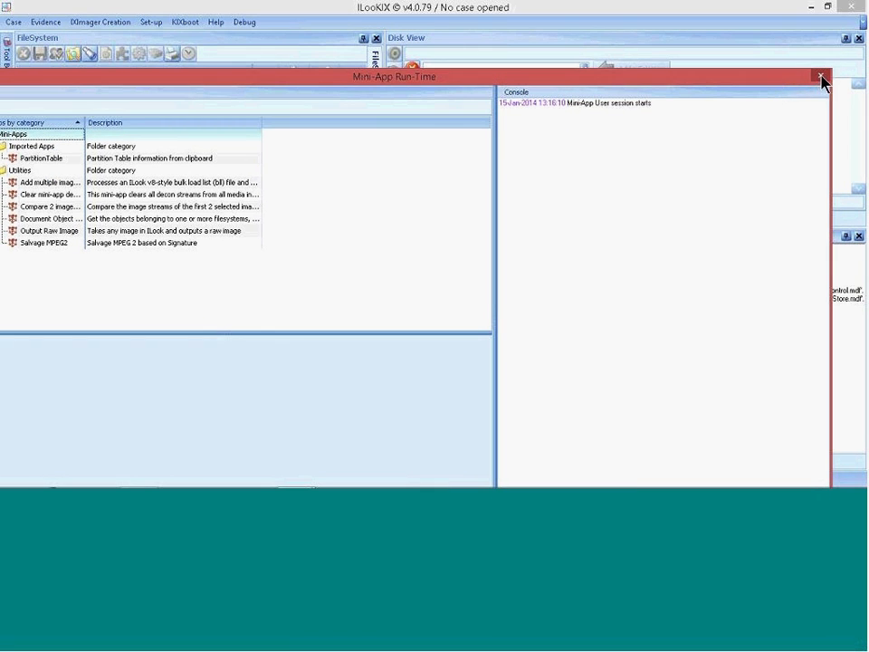
{"action": "left_click", "coordinate": [820, 77]}
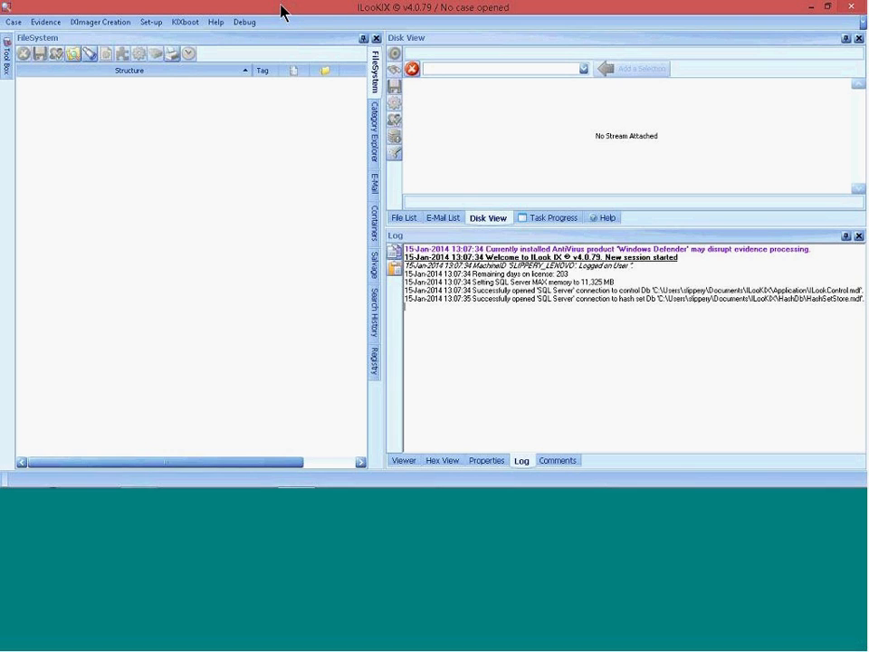
Step: Start a new case with both its name and description set to "Bulk Load List Training"
{"action": "left_click", "coordinate": [17, 25]}
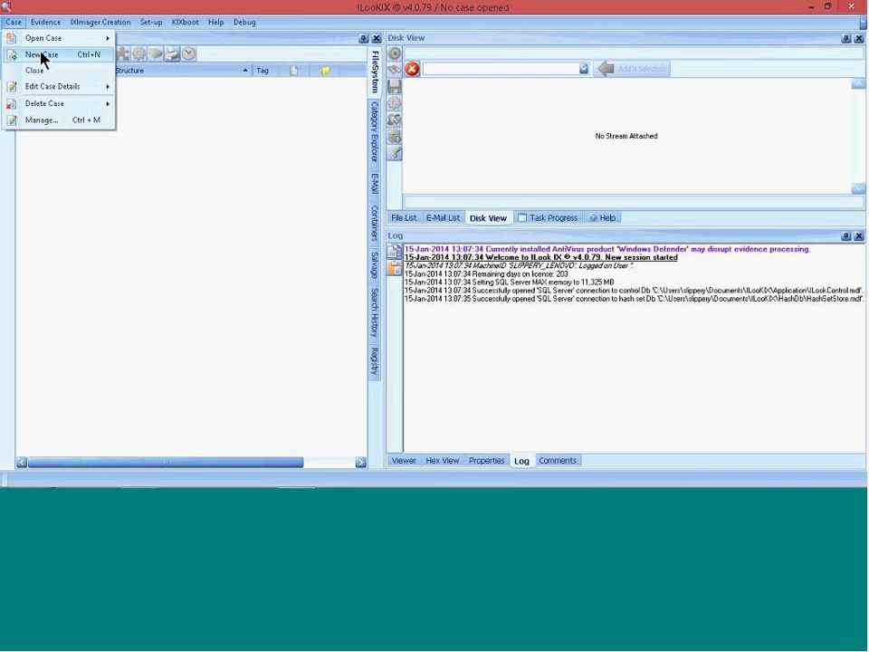
{"action": "left_click", "coordinate": [41, 56]}
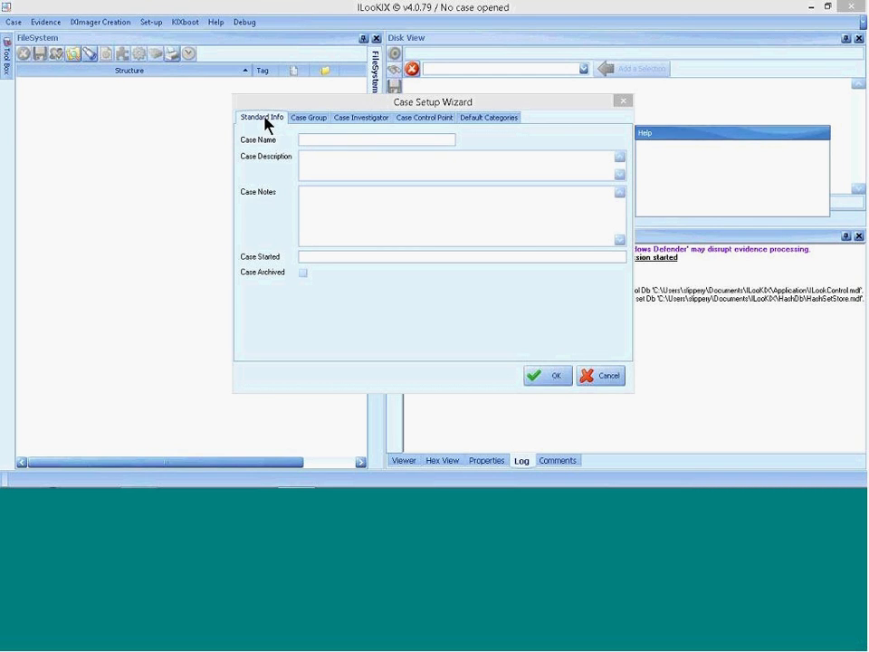
{"action": "left_click", "coordinate": [308, 141]}
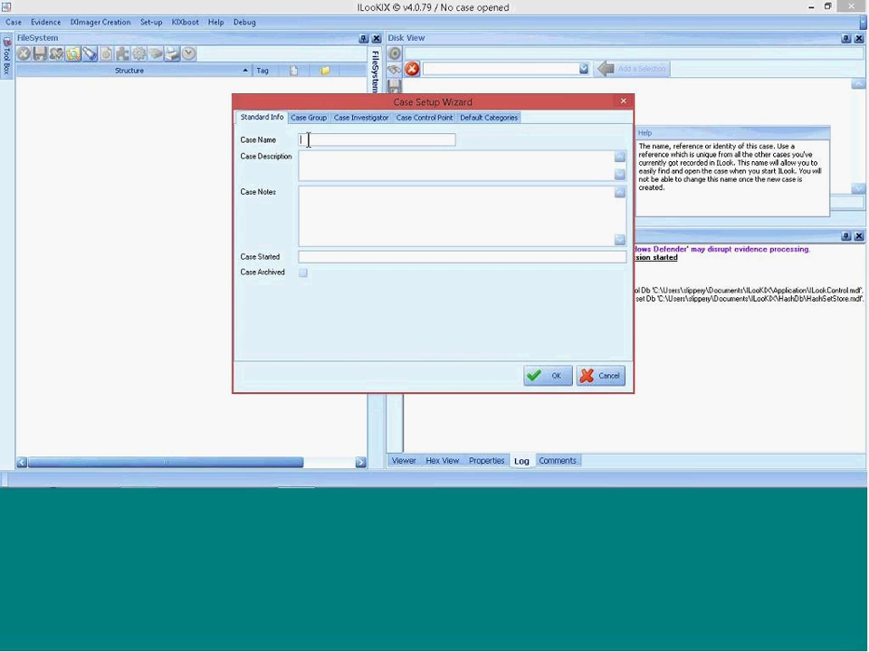
{"action": "type", "text": "Bulk Load List Training"}
{"action": "left_click_drag", "start_coordinate": [367, 140], "coordinate": [312, 139]}
{"action": "left_click", "coordinate": [314, 160]}
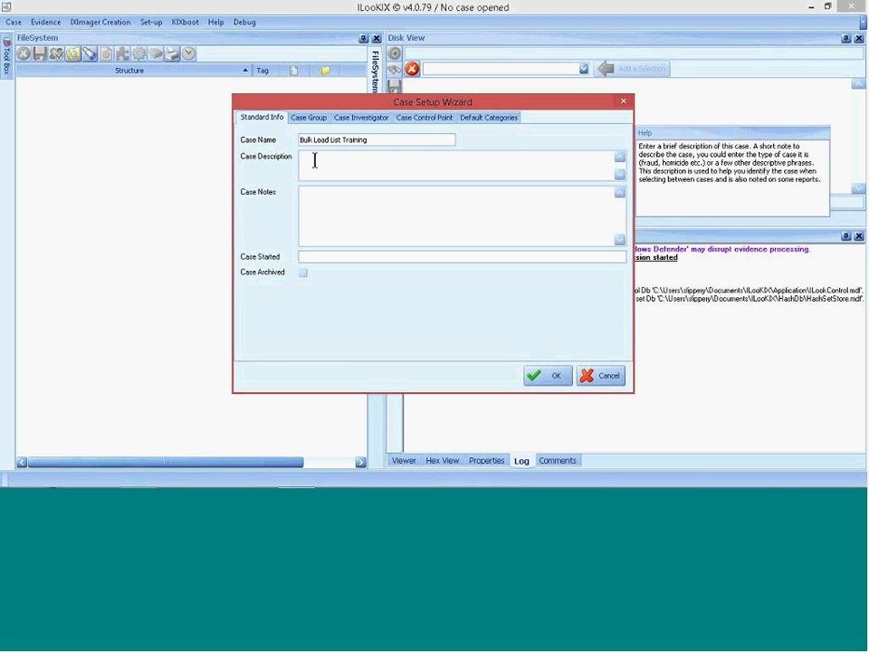
{"action": "type", "text": "Bulk Load List Training"}
{"action": "left_click", "coordinate": [327, 198]}
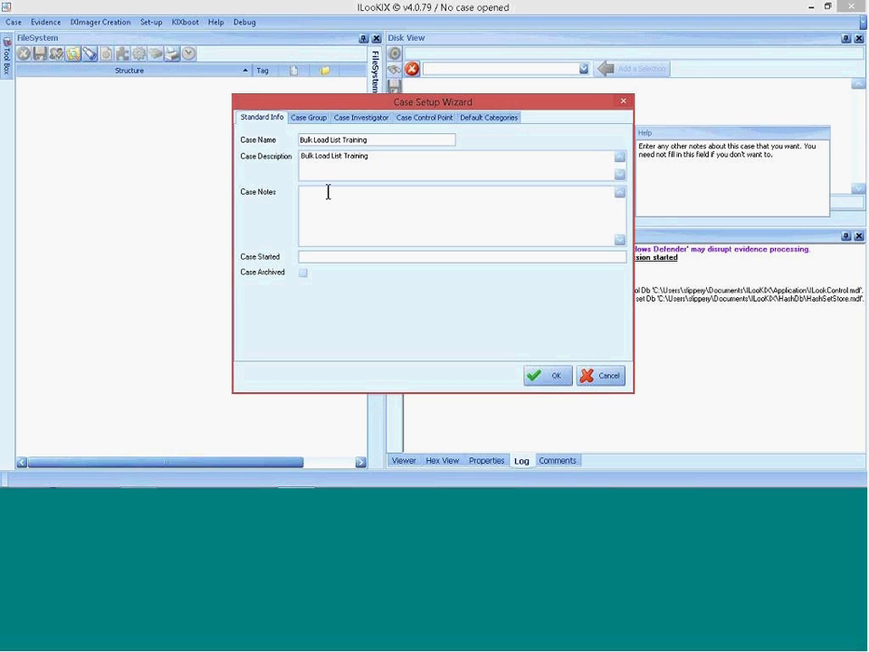
Step: Allocate the case to the Webinar Demo group and to the NW3C investigator from the Computer Crime Section
{"action": "left_click", "coordinate": [319, 124]}
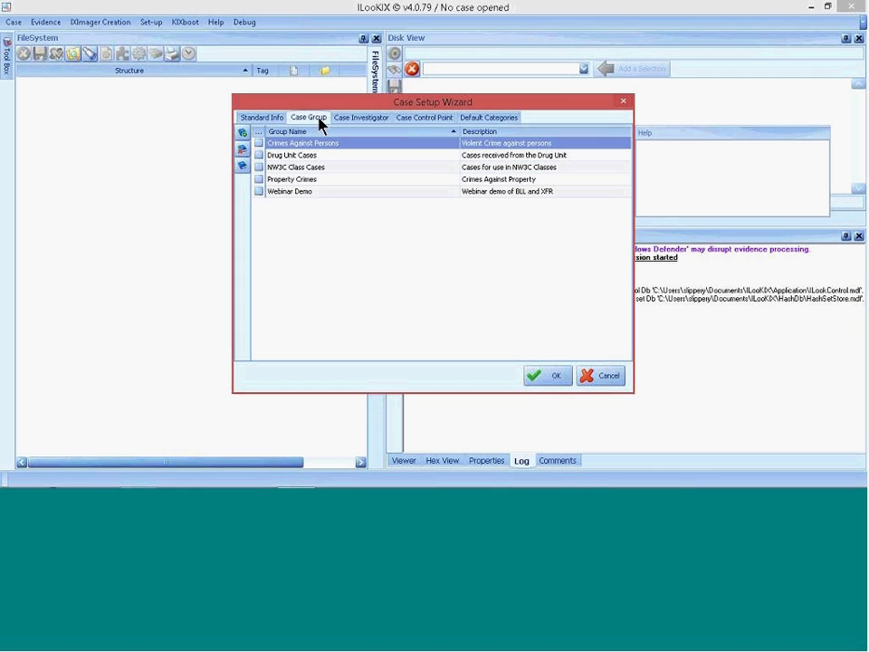
{"action": "left_click", "coordinate": [259, 191]}
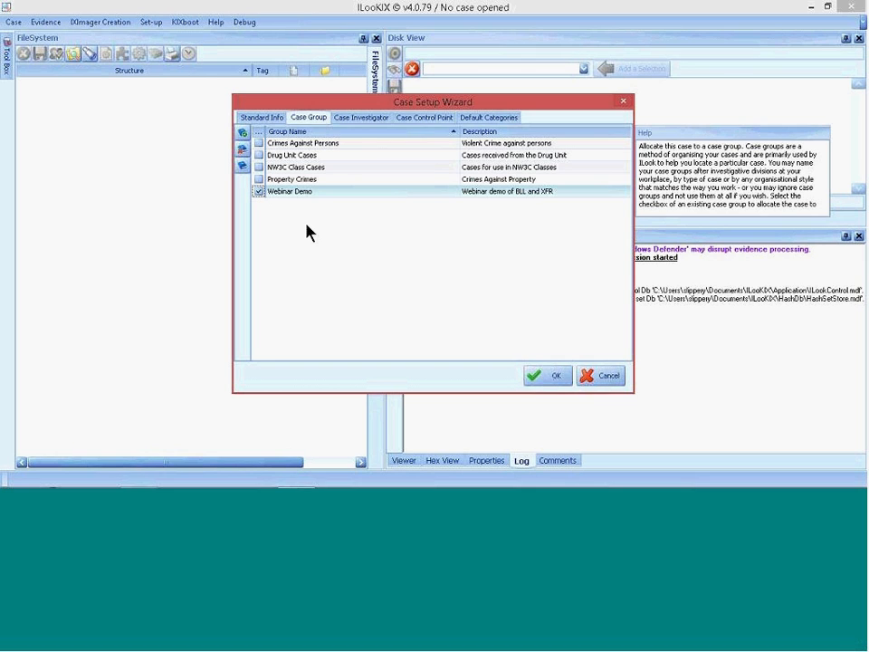
{"action": "left_click", "coordinate": [375, 118]}
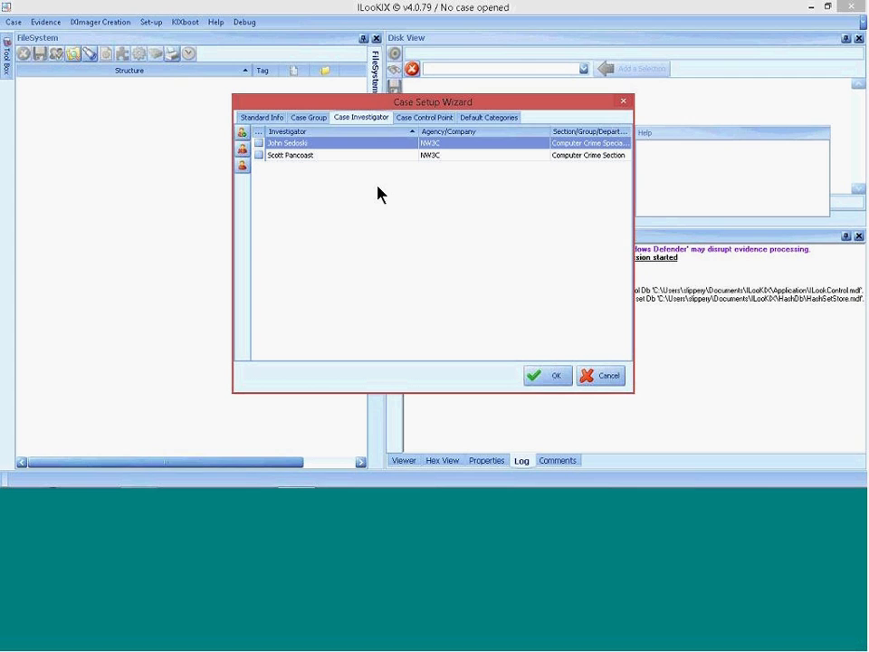
{"action": "left_click", "coordinate": [259, 156]}
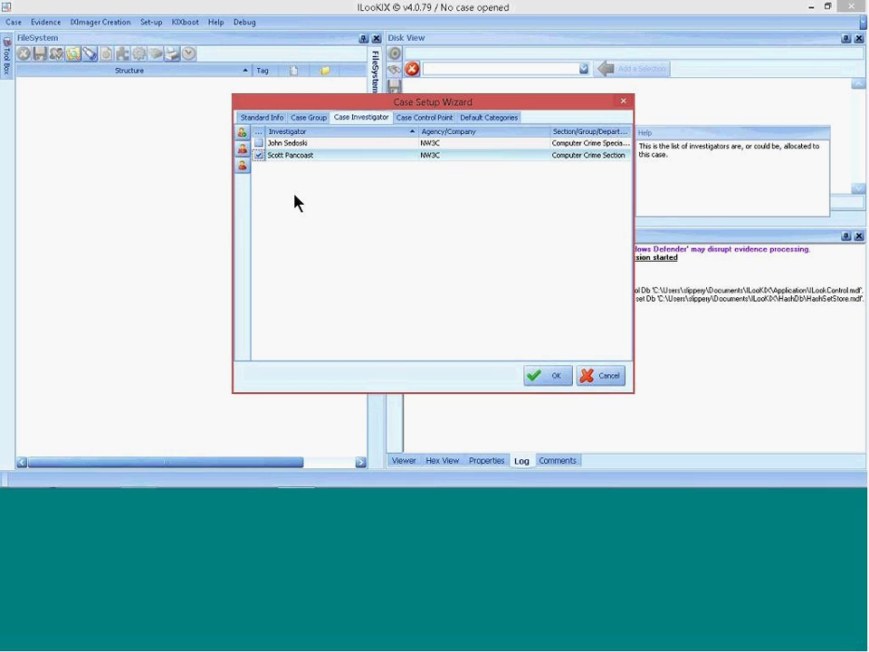
Step: Make a new folder named "Bulk Load List Training" on drive S: as the case control point, and create the case
{"action": "left_click", "coordinate": [422, 121]}
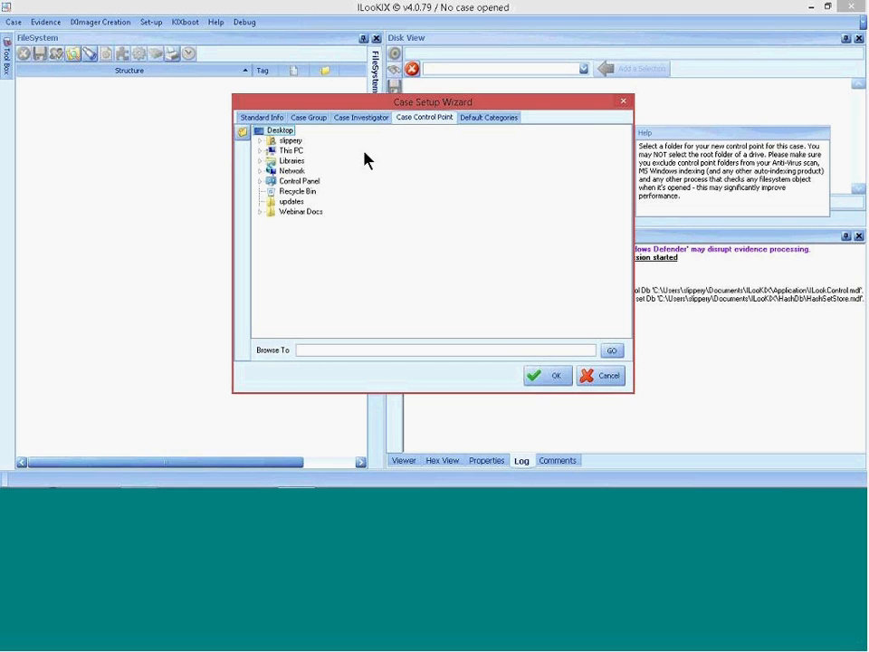
{"action": "left_click", "coordinate": [260, 150]}
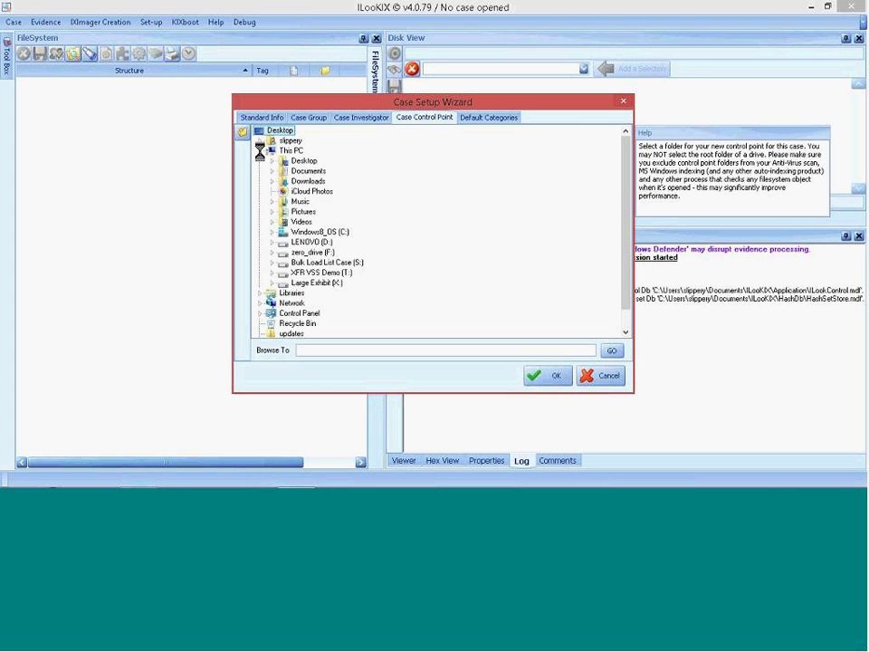
{"action": "left_click", "coordinate": [328, 263]}
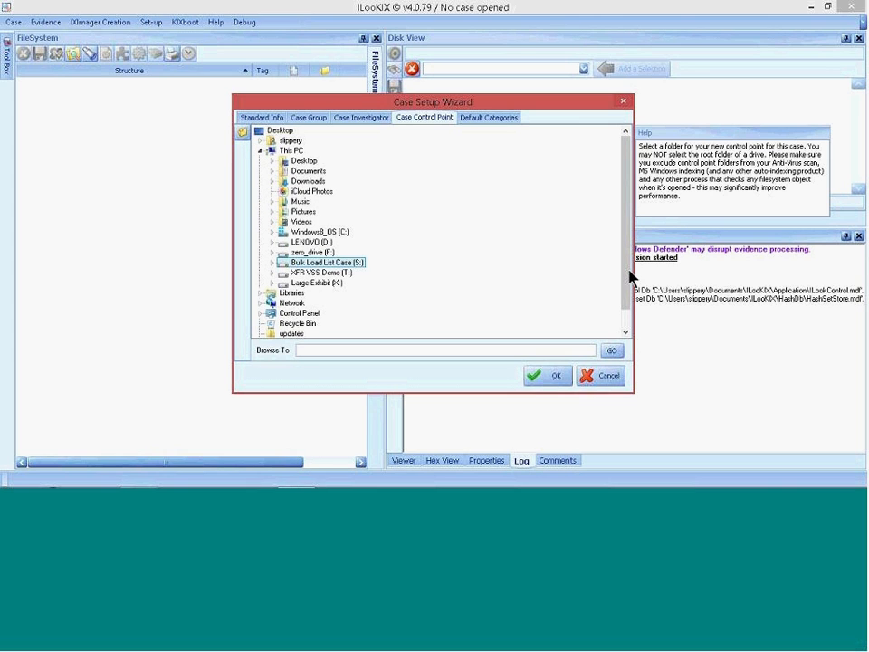
{"action": "left_click_drag", "start_coordinate": [627, 275], "coordinate": [631, 299]}
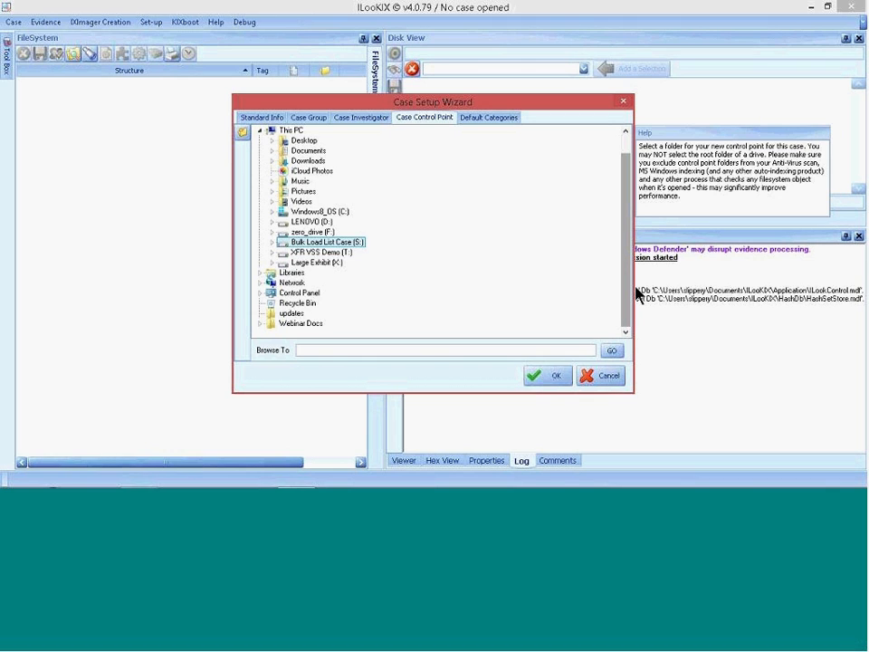
{"action": "left_click", "coordinate": [242, 133]}
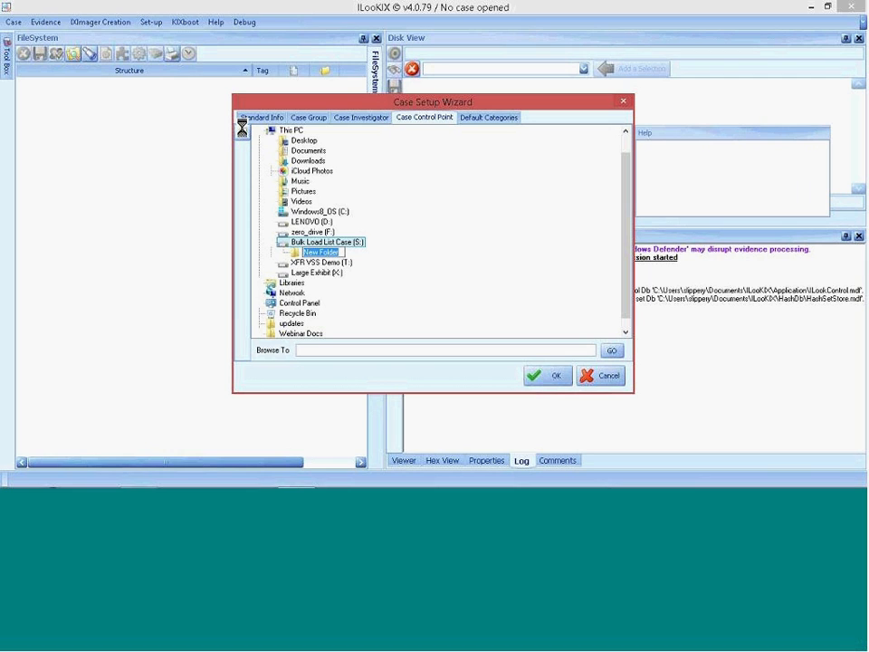
{"action": "type", "text": "Bulk Loa"}
{"action": "type", "text": "d List Training"}
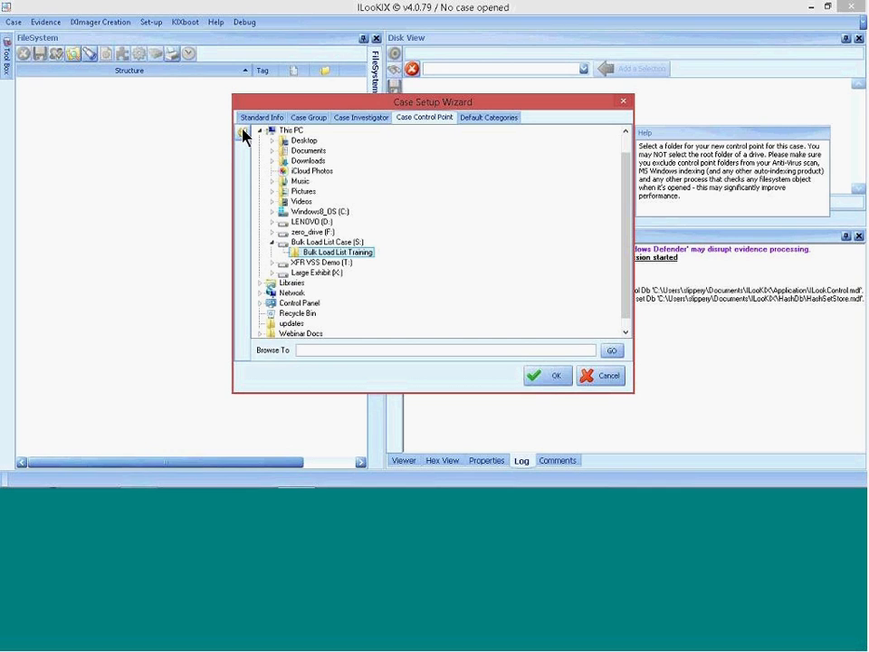
{"action": "left_click", "coordinate": [560, 375]}
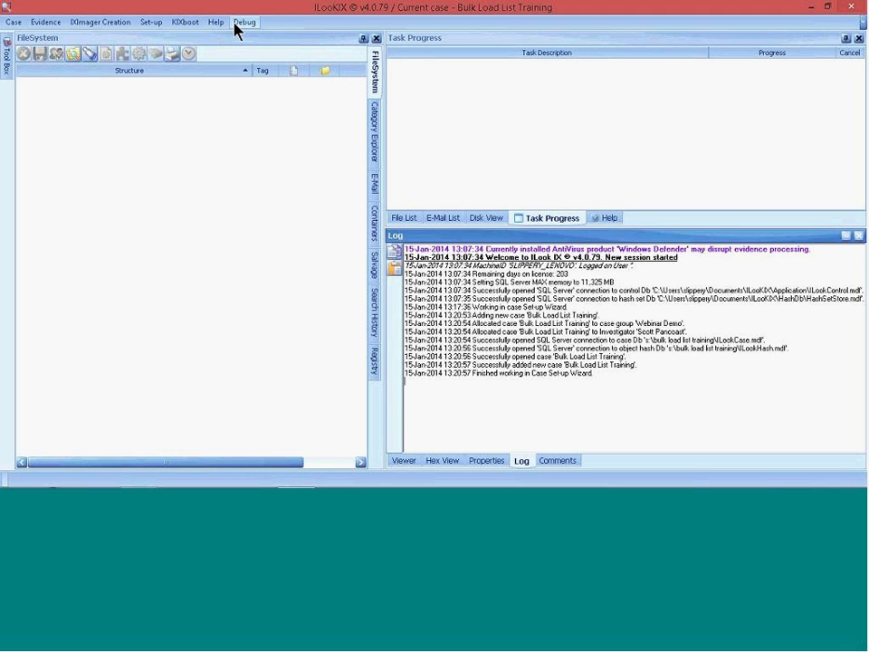
Step: Review the attached storage devices that can be added as evidence, and leave without adding one
{"action": "left_click", "coordinate": [47, 26]}
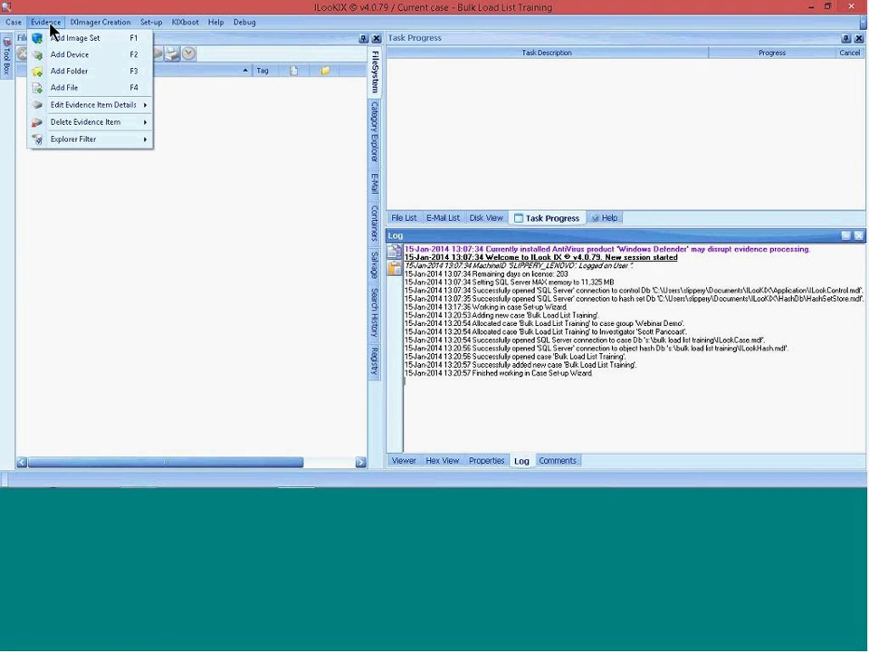
{"action": "left_click", "coordinate": [63, 56]}
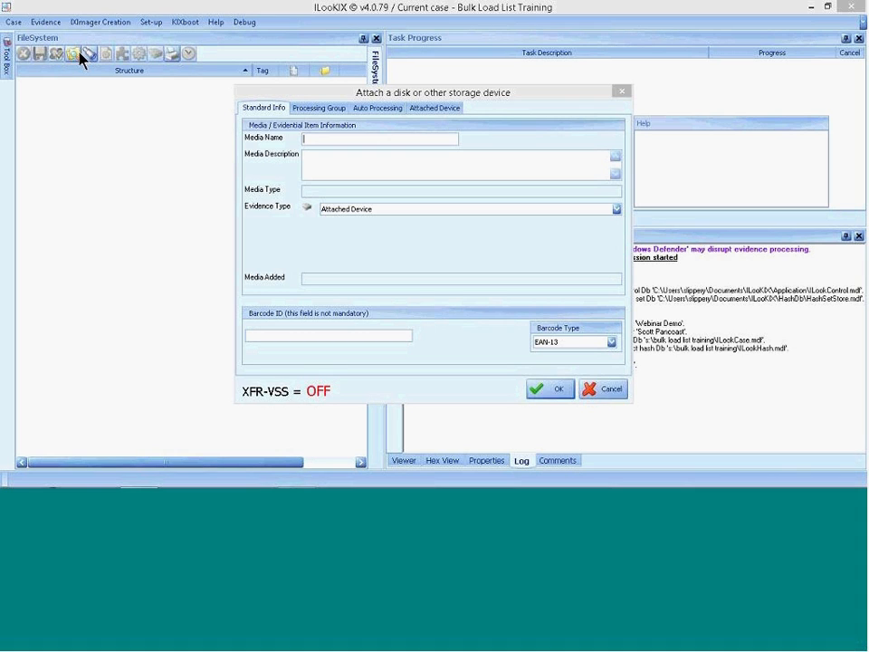
{"action": "left_click", "coordinate": [439, 110]}
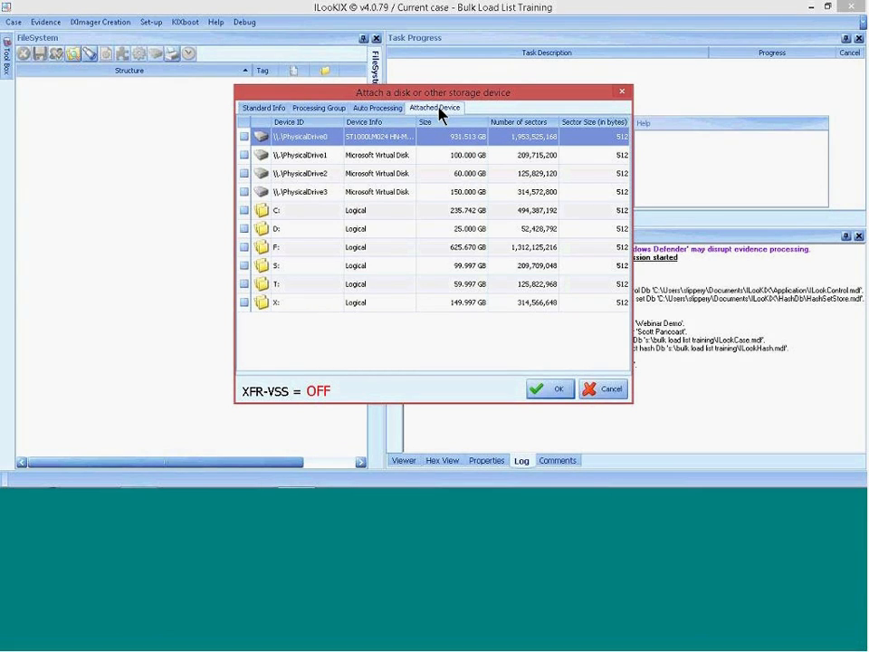
{"action": "left_click", "coordinate": [608, 388]}
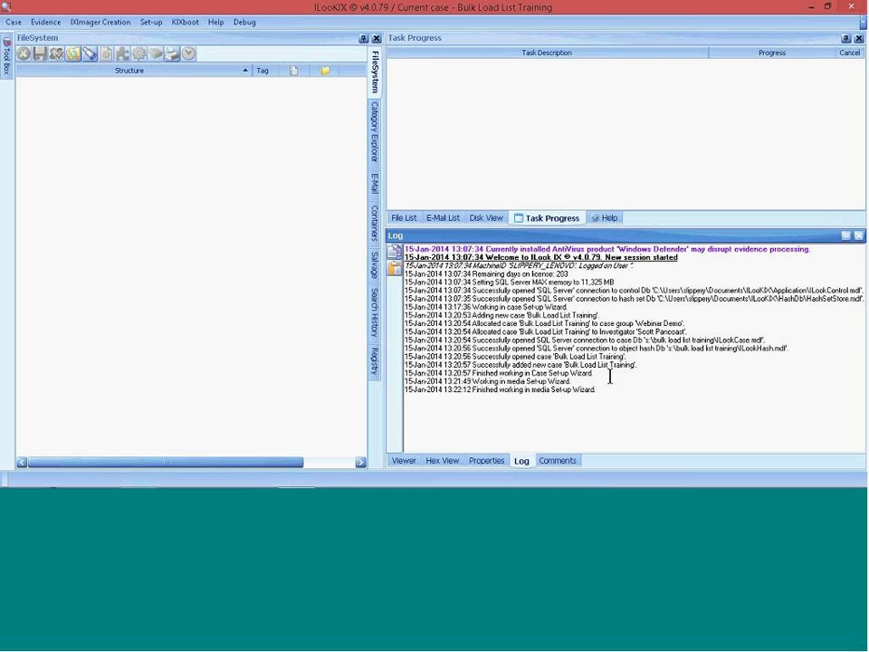
Step: Start adding a device as evidence and choose the Generic Flash Disk, PhysicalDrive4, as the attached device
{"action": "left_click", "coordinate": [47, 25]}
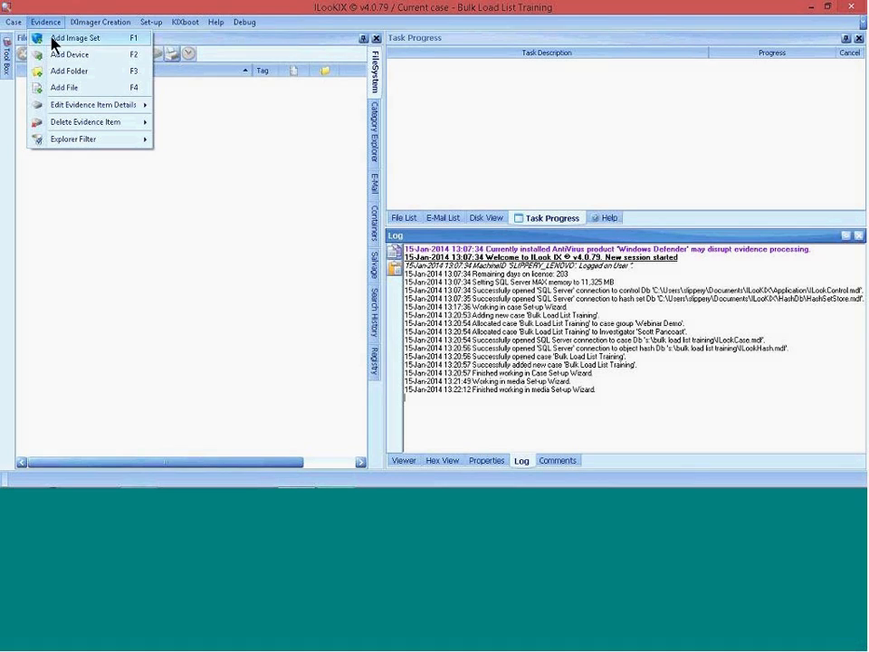
{"action": "left_click", "coordinate": [70, 56]}
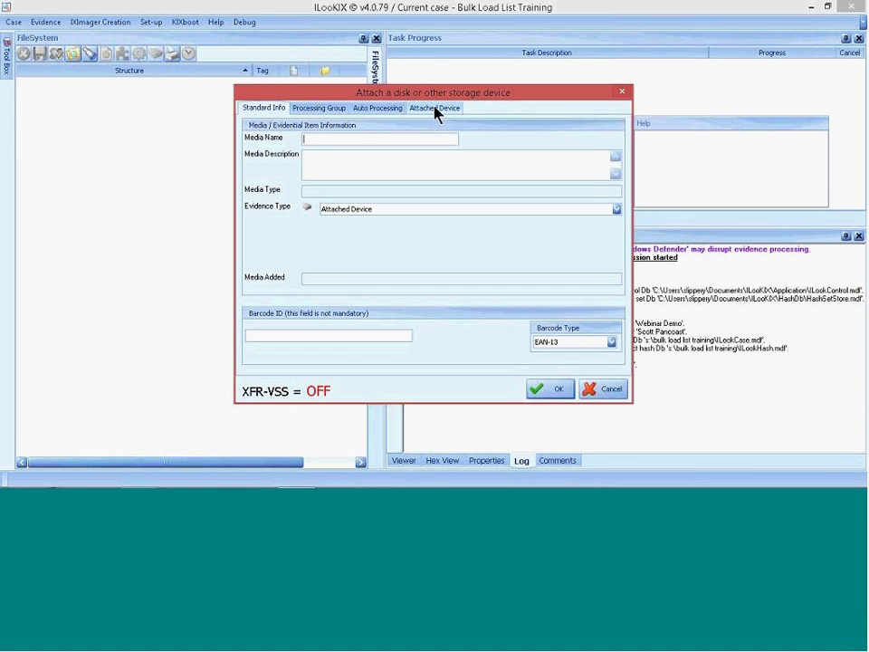
{"action": "left_click", "coordinate": [436, 108]}
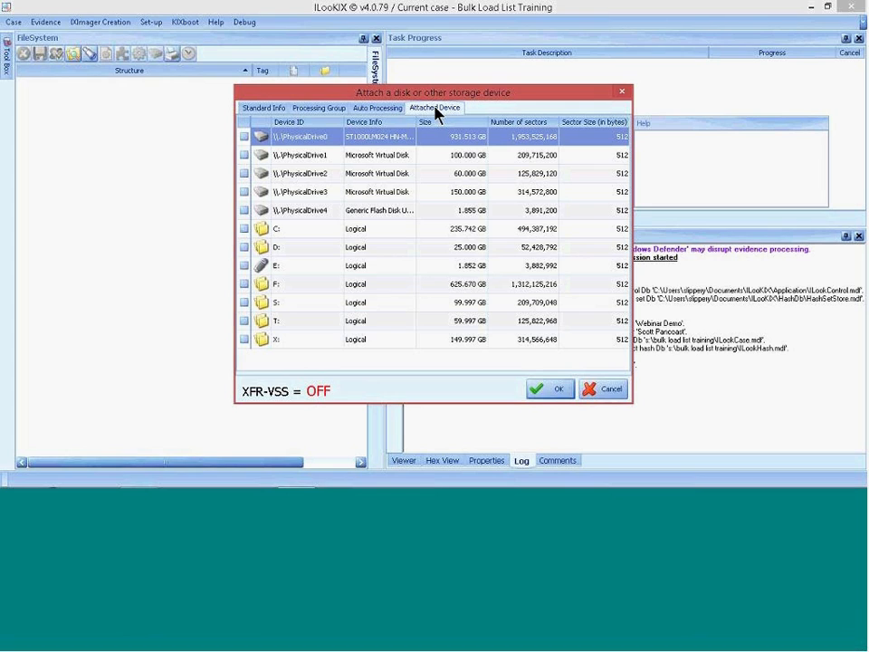
{"action": "left_click", "coordinate": [243, 211]}
{"action": "left_click", "coordinate": [243, 211]}
{"action": "left_click", "coordinate": [243, 211]}
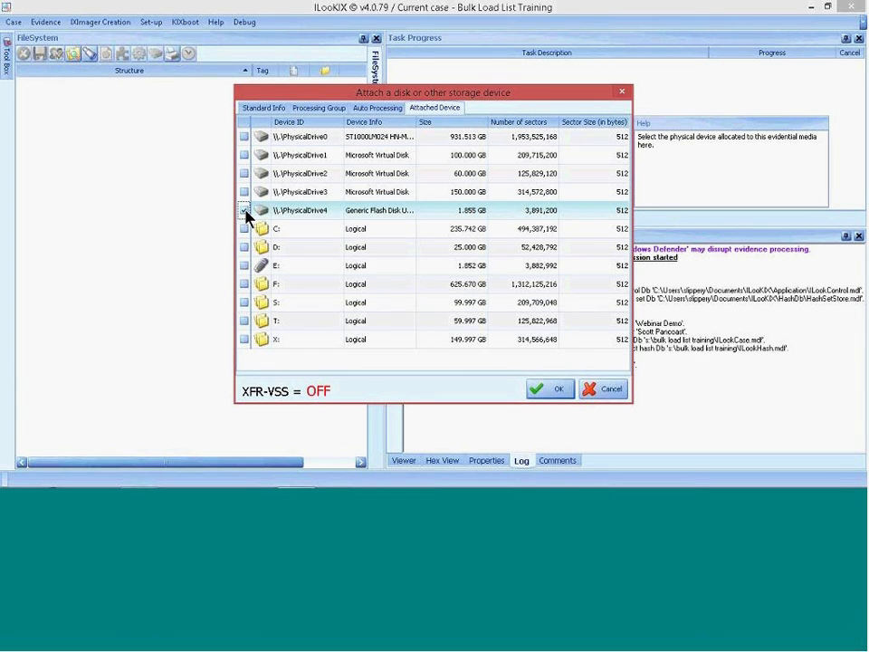
{"action": "key", "text": "ctrl"}
{"action": "key", "text": "ctrl"}
{"action": "key", "text": "ctrl"}
{"action": "key", "text": "ctrl"}
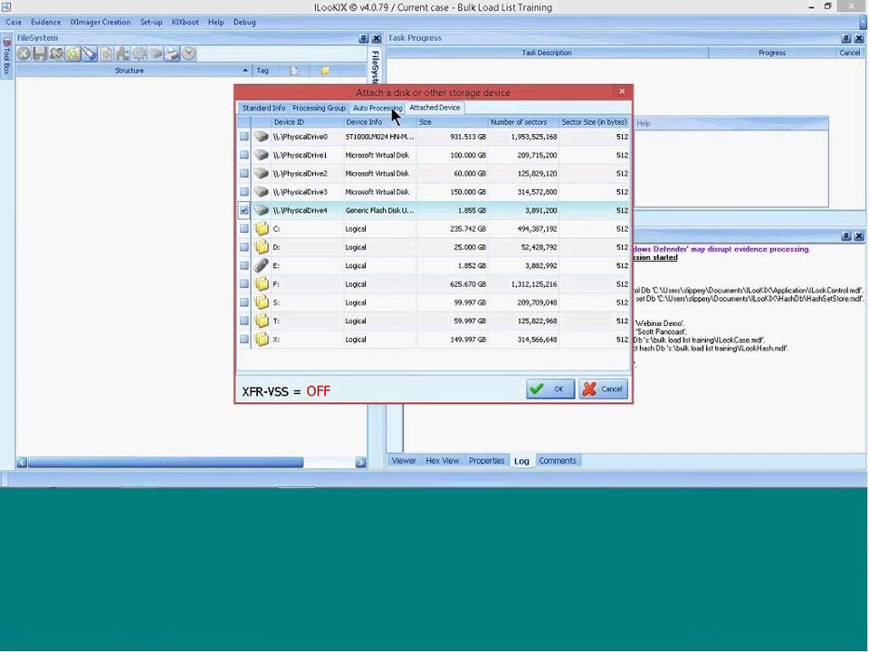
{"action": "key", "text": "ctrl"}
Step: Disable post processing in the auto processing options for the flash disk
{"action": "left_click", "coordinate": [393, 111]}
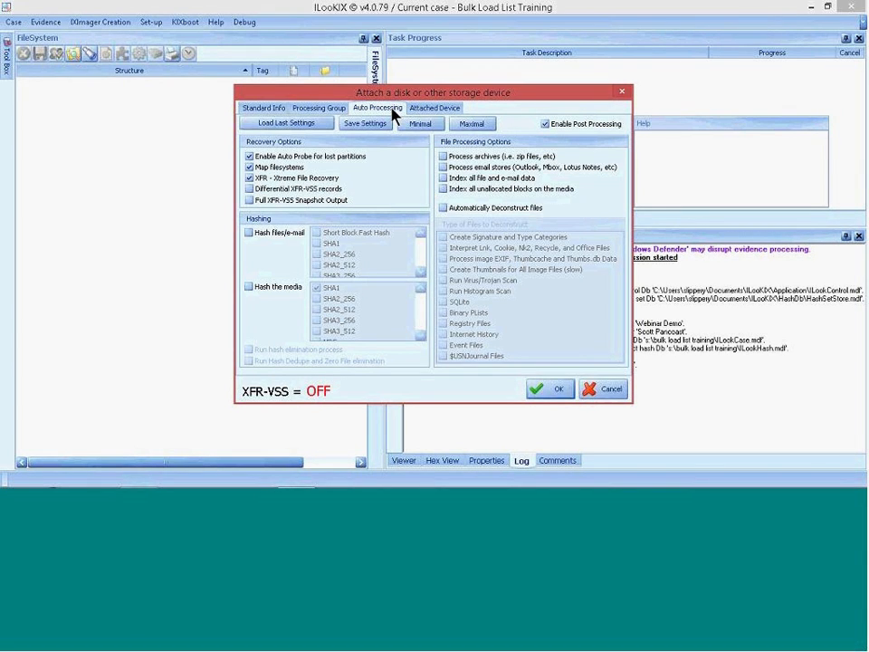
{"action": "left_click", "coordinate": [546, 125]}
{"action": "left_click", "coordinate": [546, 125]}
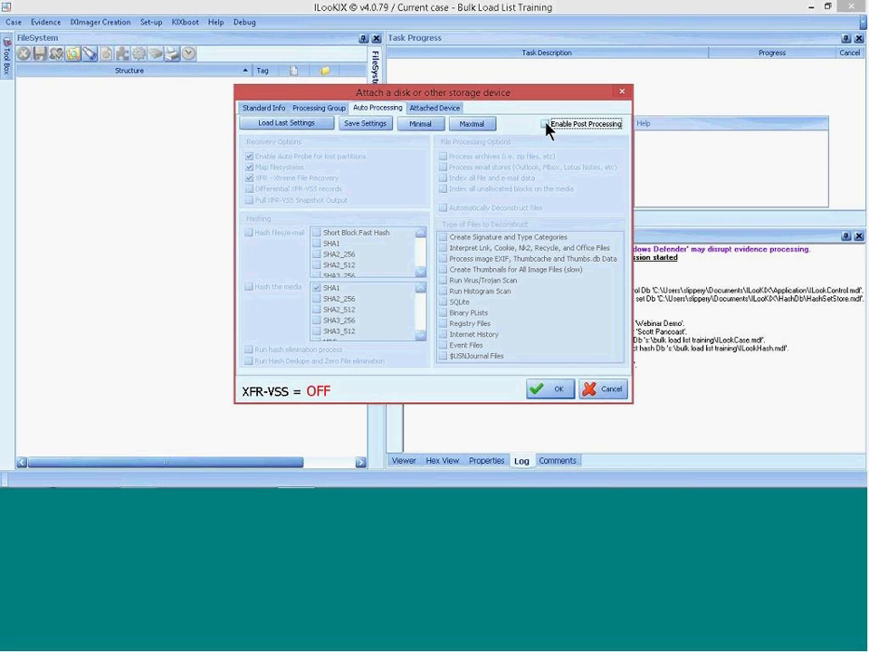
{"action": "left_click", "coordinate": [272, 110]}
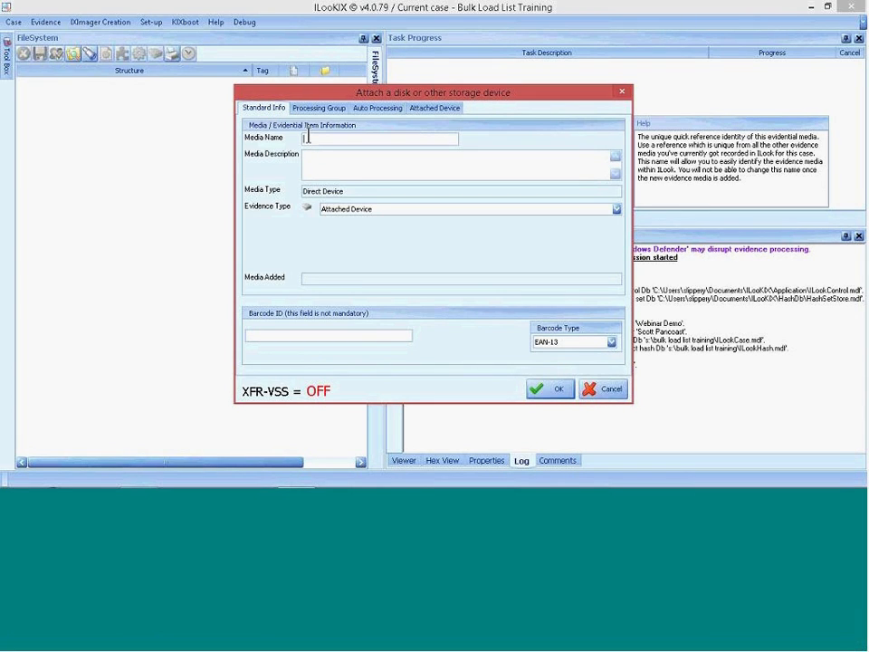
{"action": "type", "text": "Srouce D"}
{"action": "type", "text": "ata"}
{"action": "key", "text": "BackSpace"}
{"action": "key", "text": "BackSpace"}
{"action": "key", "text": "BackSpace"}
{"action": "key", "text": "BackSpace"}
{"action": "key", "text": "BackSpace"}
{"action": "key", "text": "BackSpace"}
{"action": "key", "text": "BackSpace"}
{"action": "key", "text": "BackSpace"}
{"action": "key", "text": "BackSpace"}
{"action": "key", "text": "BackSpace"}
{"action": "type", "text": "ource Data"}
{"action": "left_click", "coordinate": [307, 159]}
{"action": "type", "text": "Th"}
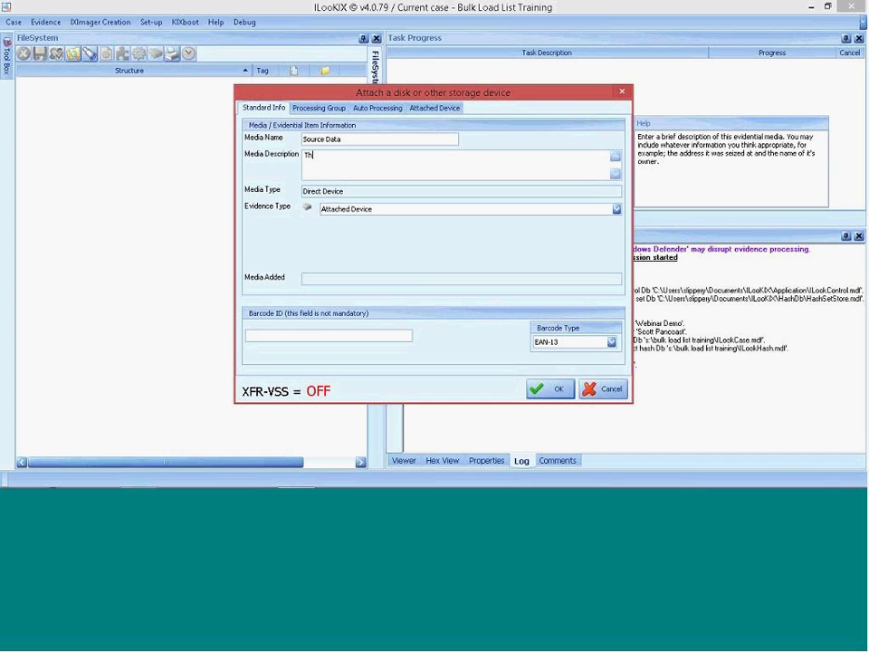
{"action": "type", "text": "umb Drive 000000000"}
{"action": "type", "text": "1"}
{"action": "left_click", "coordinate": [550, 389]}
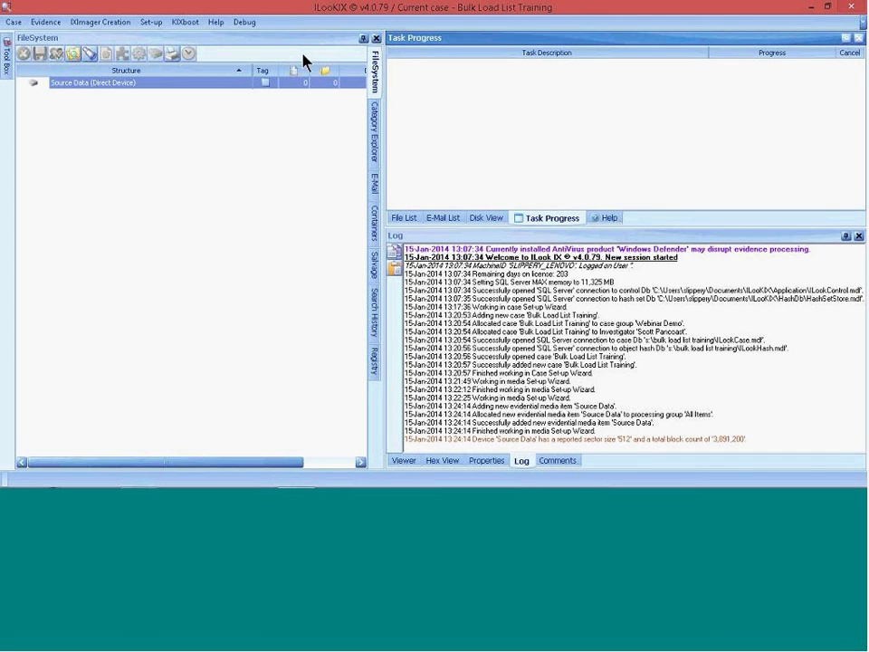
Step: Examine the Source Data device's blocks in Disk View and their raw contents in Hex View, including blocks 1 and 8
{"action": "left_click", "coordinate": [87, 84]}
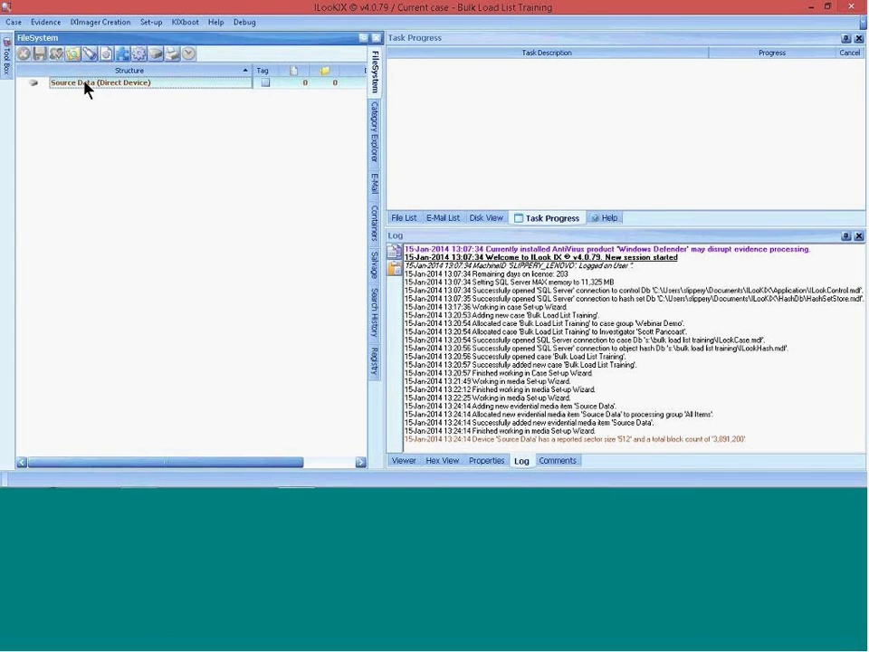
{"action": "left_click", "coordinate": [485, 216]}
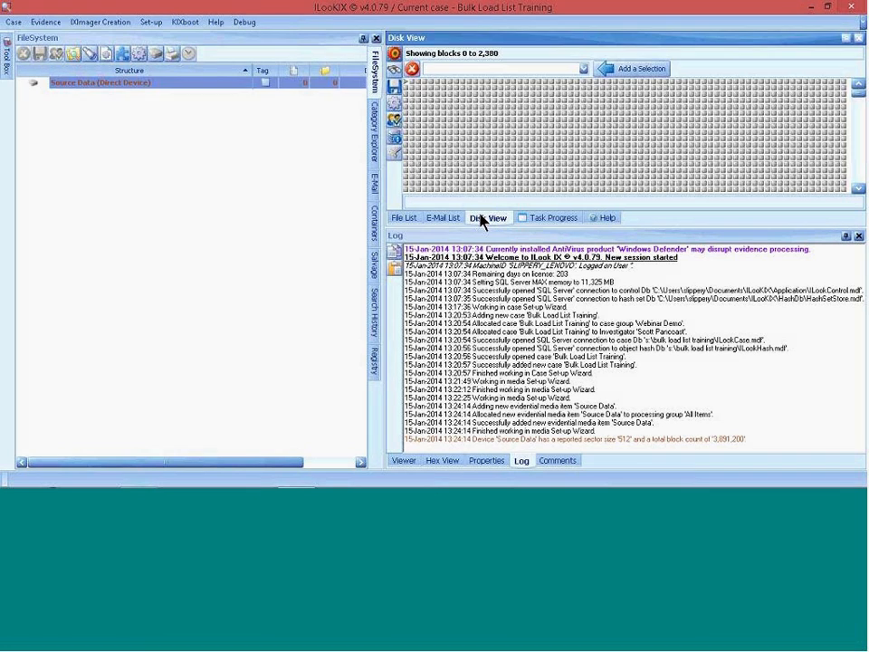
{"action": "left_click", "coordinate": [413, 89]}
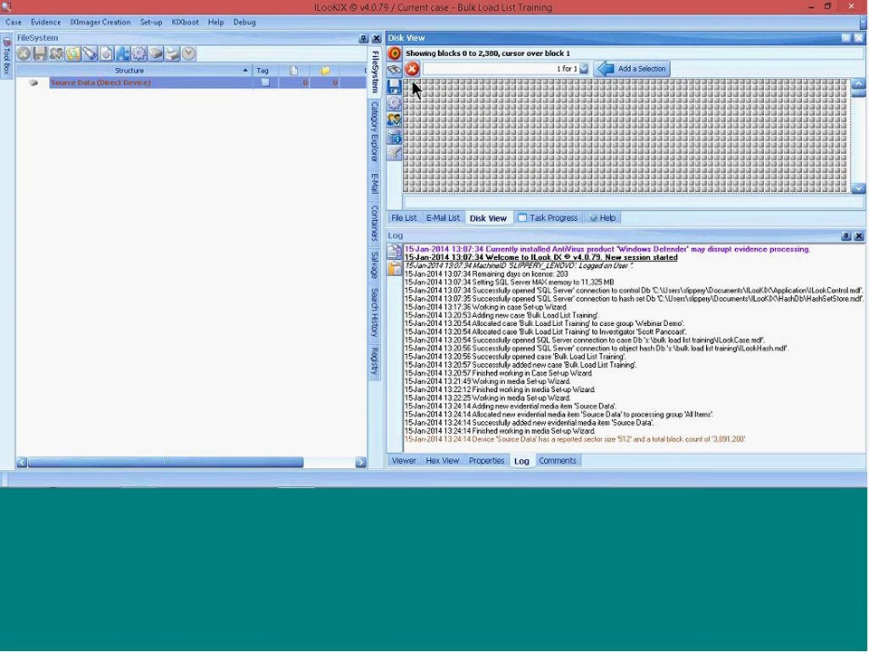
{"action": "left_click", "coordinate": [447, 460]}
{"action": "left_click", "coordinate": [550, 138]}
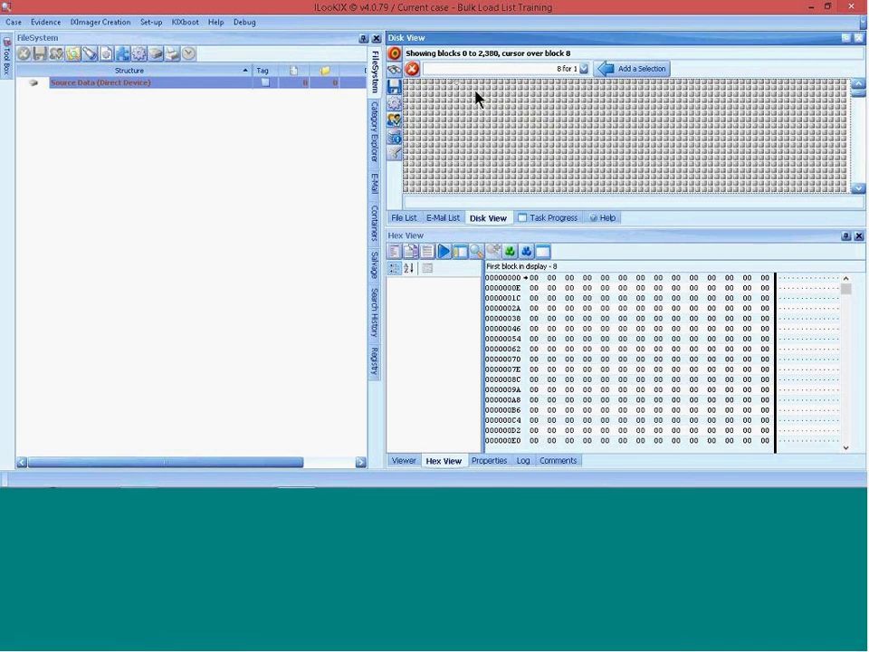
{"action": "left_click", "coordinate": [783, 154]}
{"action": "left_click", "coordinate": [784, 166]}
{"action": "left_click", "coordinate": [107, 88]}
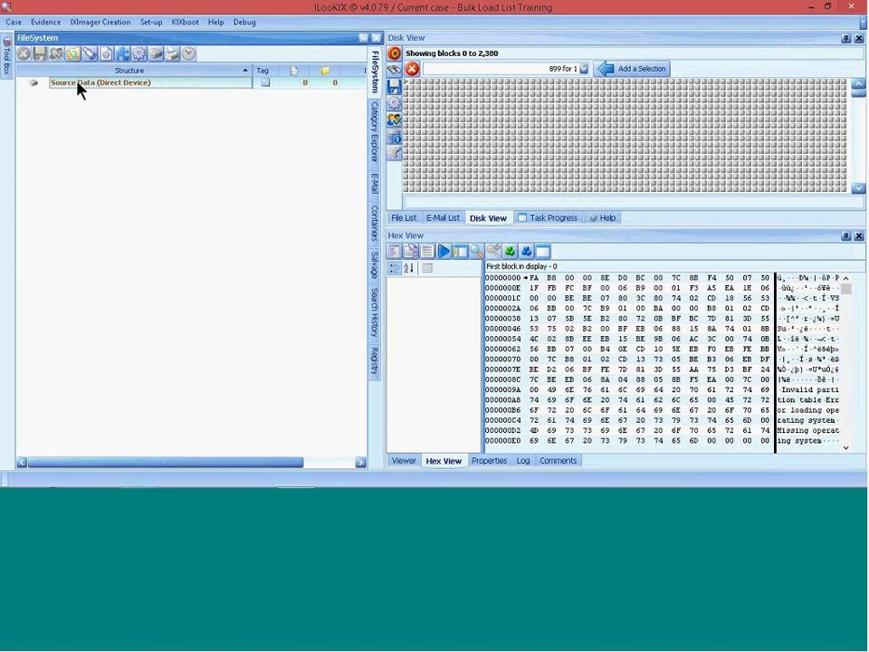
Step: Start imaging the Source Data device and keep a full image of all blocks as the content
{"action": "left_click", "coordinate": [77, 84]}
{"action": "left_click", "coordinate": [77, 85]}
{"action": "right_click", "coordinate": [77, 88]}
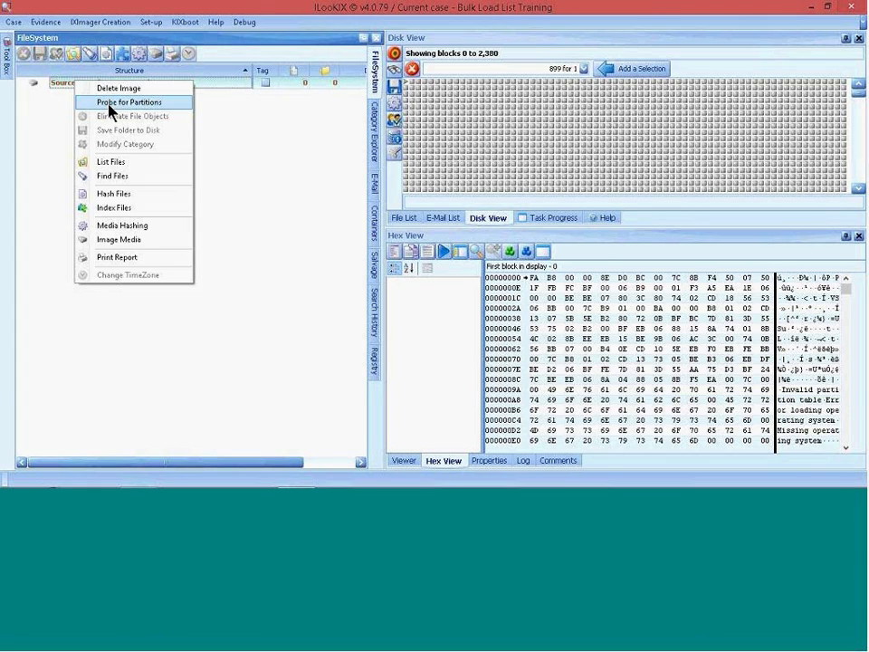
{"action": "left_click", "coordinate": [121, 241]}
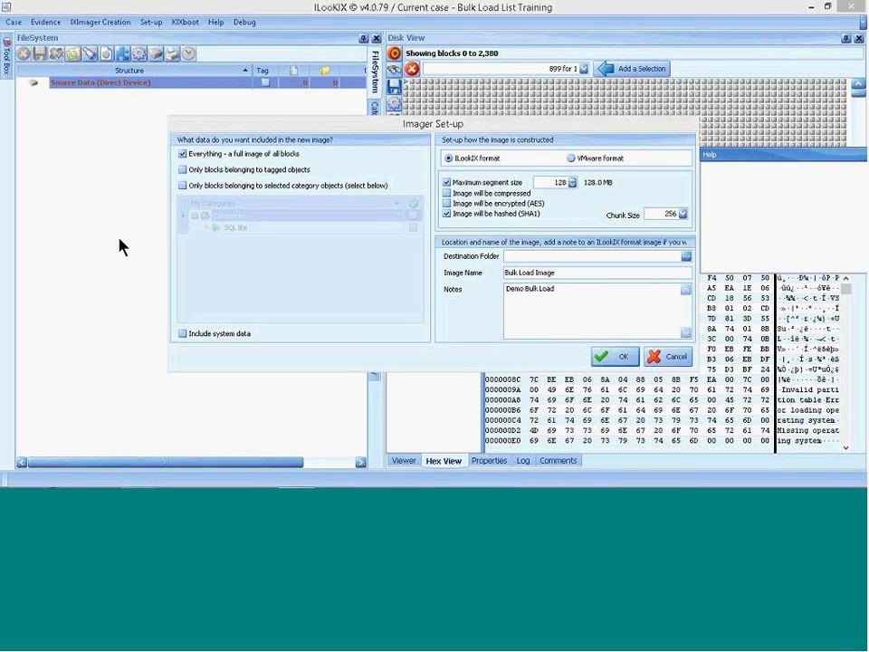
{"action": "left_click", "coordinate": [183, 155]}
{"action": "key", "text": "ctrl"}
{"action": "key", "text": "ctrl"}
{"action": "key", "text": "ctrl"}
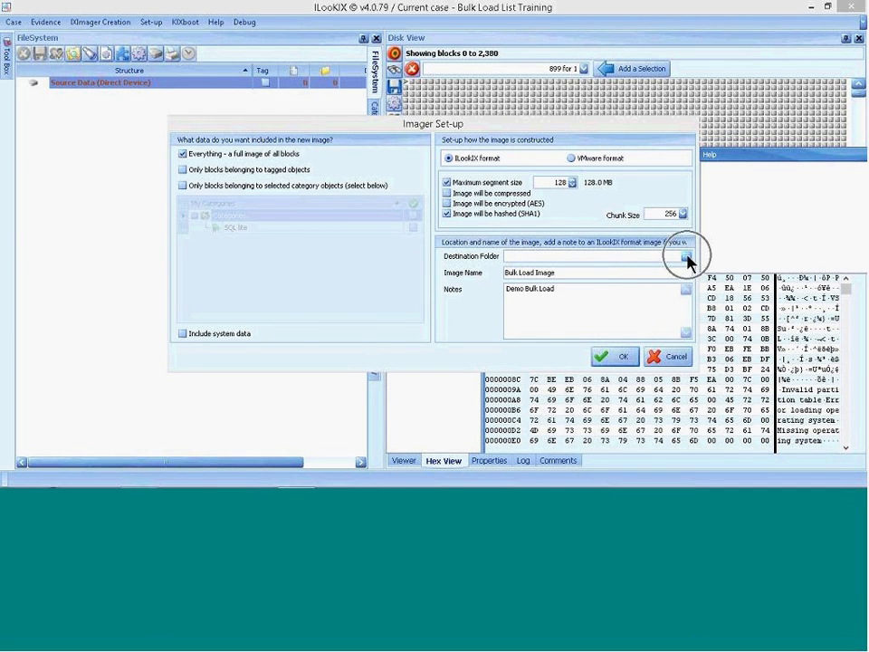
Step: Create a folder named "bulk load image" on the Bulk Load List Case (S:) drive and use it as the image's destination
{"action": "left_click", "coordinate": [688, 257]}
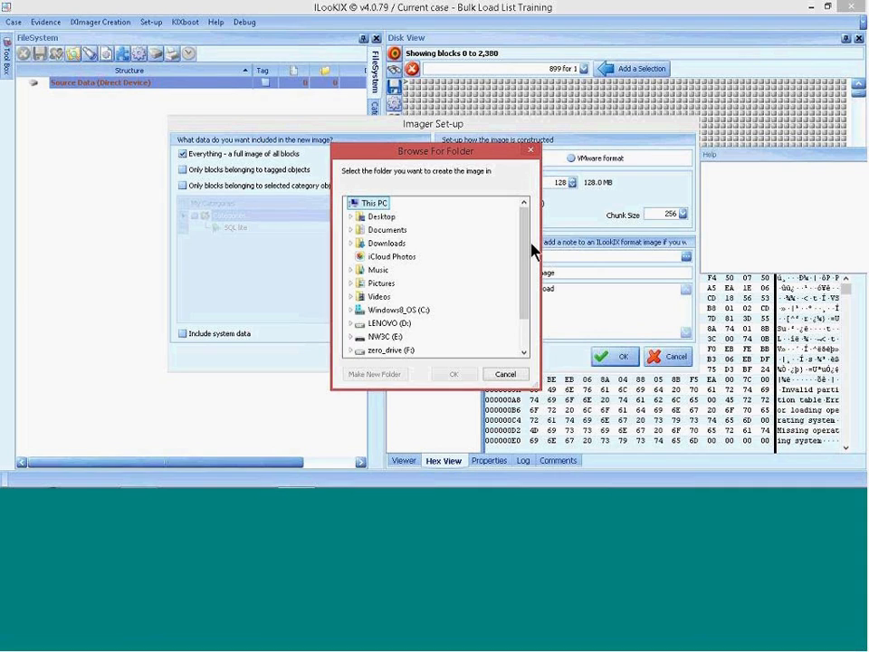
{"action": "left_click_drag", "start_coordinate": [528, 262], "coordinate": [525, 285]}
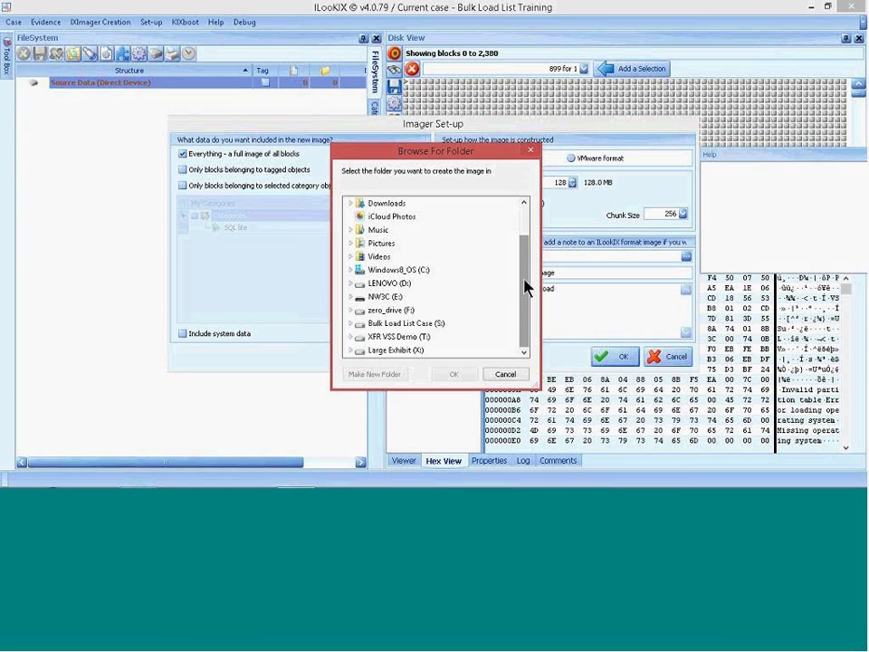
{"action": "left_click", "coordinate": [413, 323]}
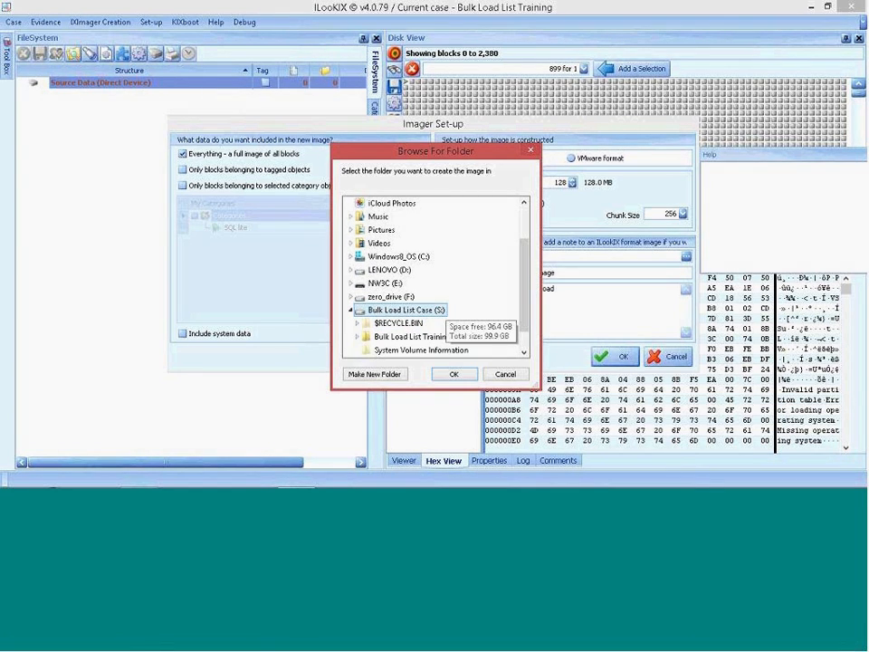
{"action": "left_click", "coordinate": [375, 374]}
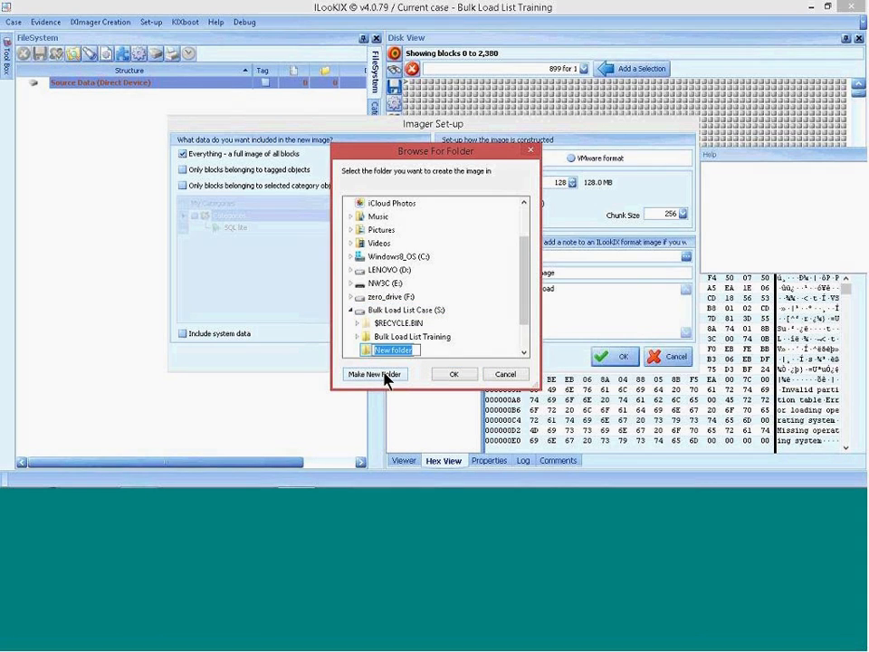
{"action": "type", "text": "bulk"}
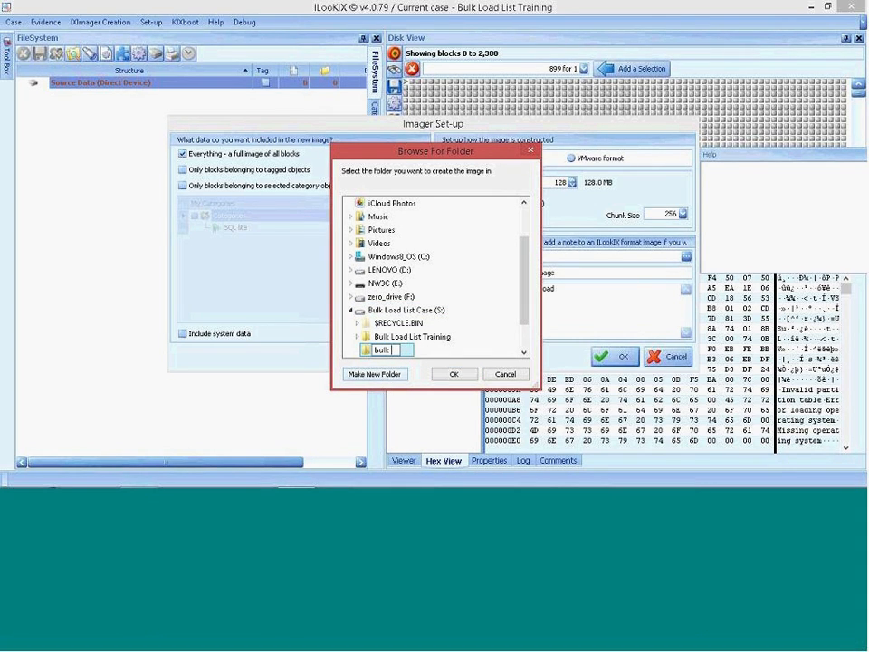
{"action": "type", "text": " load images"}
{"action": "key", "text": "BackSpace"}
{"action": "key", "text": "Return"}
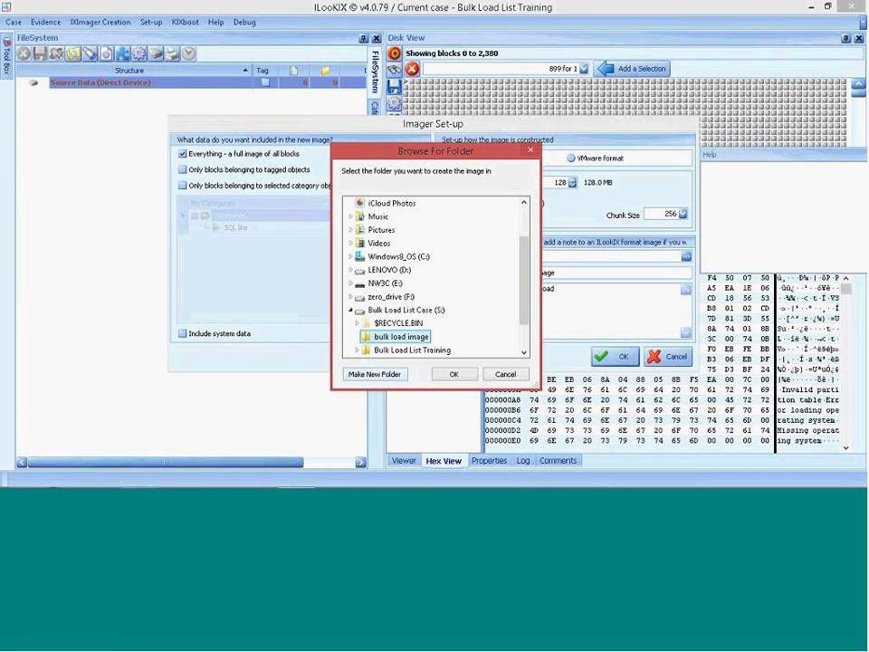
{"action": "left_click", "coordinate": [453, 375]}
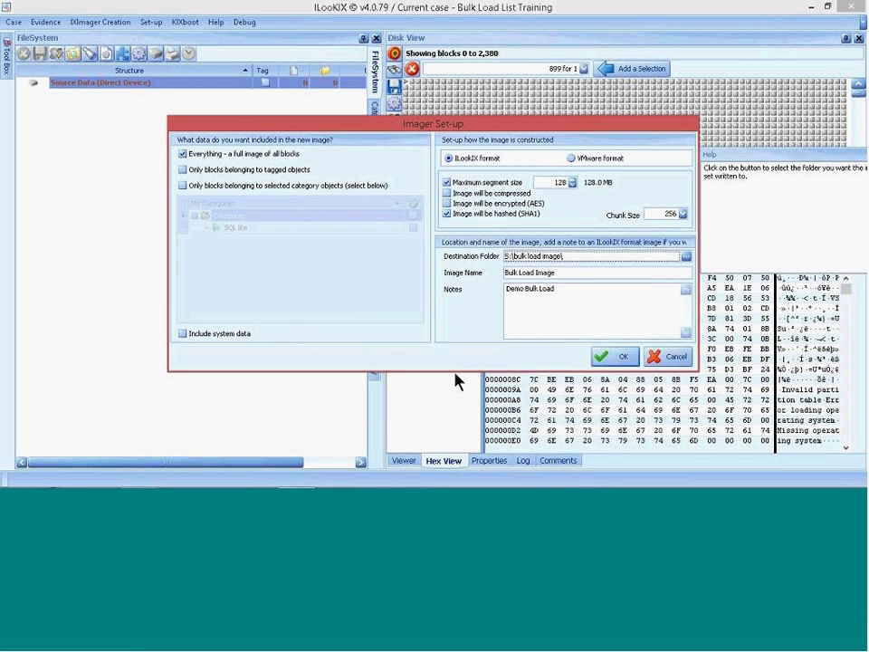
Step: Set the image name to "Bulk Load Image 01" and accept the imager set-up
{"action": "left_click", "coordinate": [557, 273]}
{"action": "left_click_drag", "start_coordinate": [556, 272], "coordinate": [508, 273]}
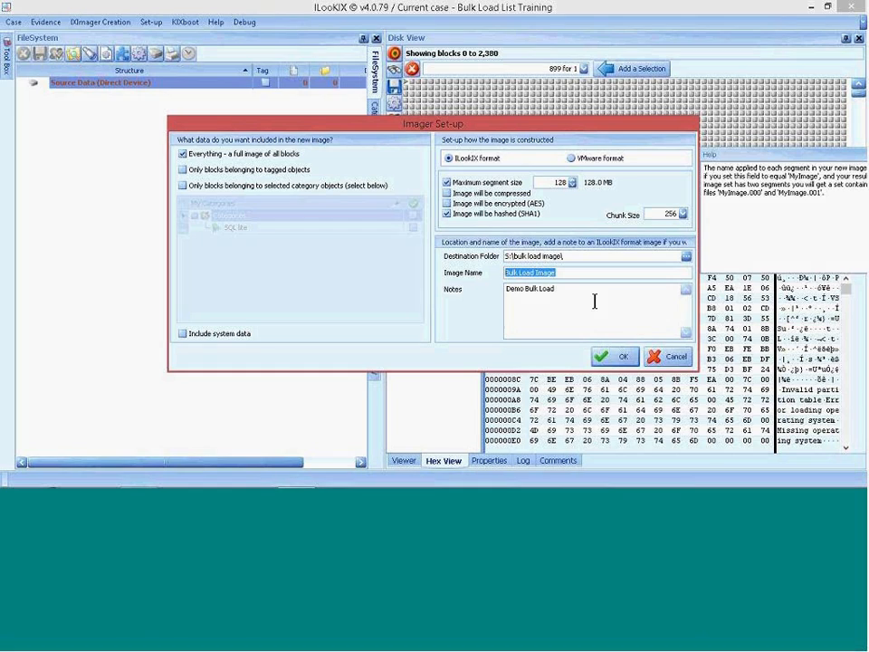
{"action": "left_click", "coordinate": [569, 272]}
{"action": "type", "text": "01"}
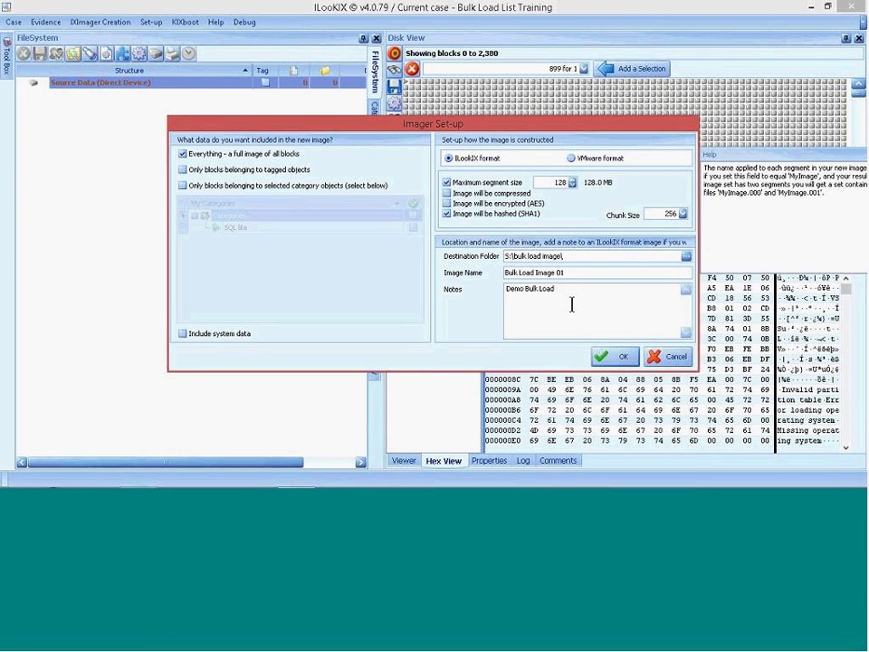
{"action": "left_click", "coordinate": [623, 359]}
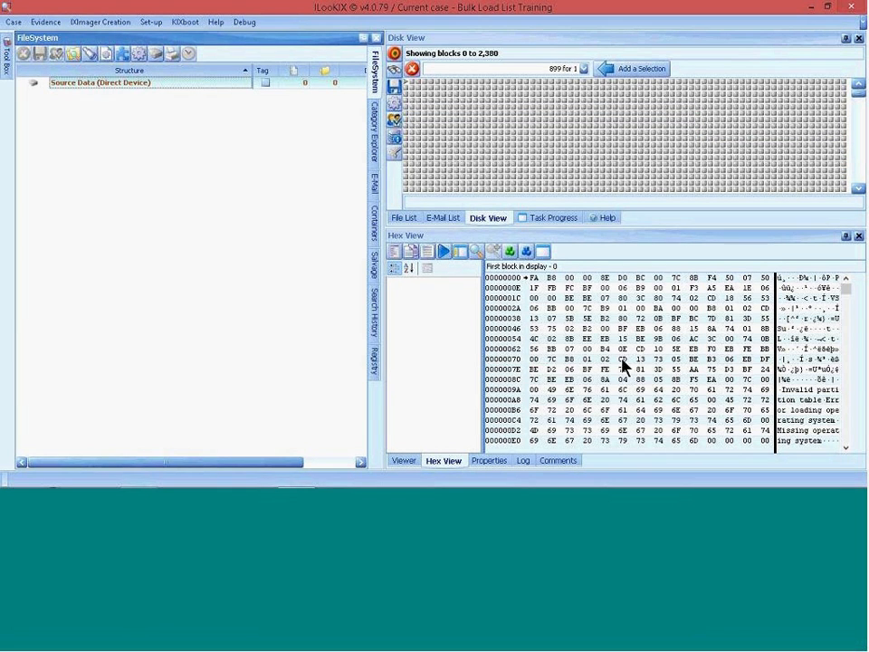
Step: Open ILookiX Webinar 2014_01_15_ISL.docx from the desktop's Webinar Docs folder in Word, review the image set naming sequences, and close it
{"action": "left_click", "coordinate": [810, 7]}
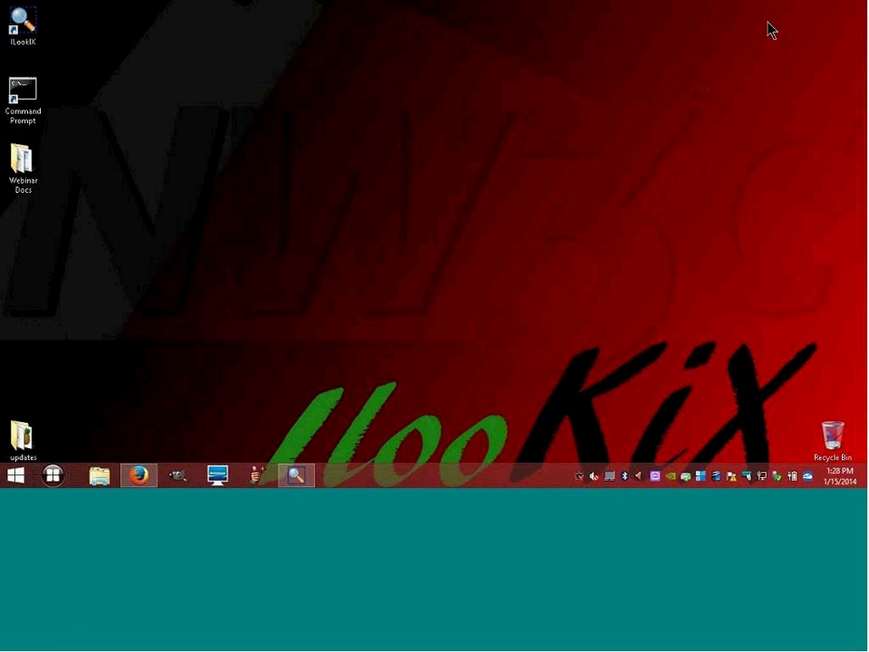
{"action": "double_click", "coordinate": [33, 170]}
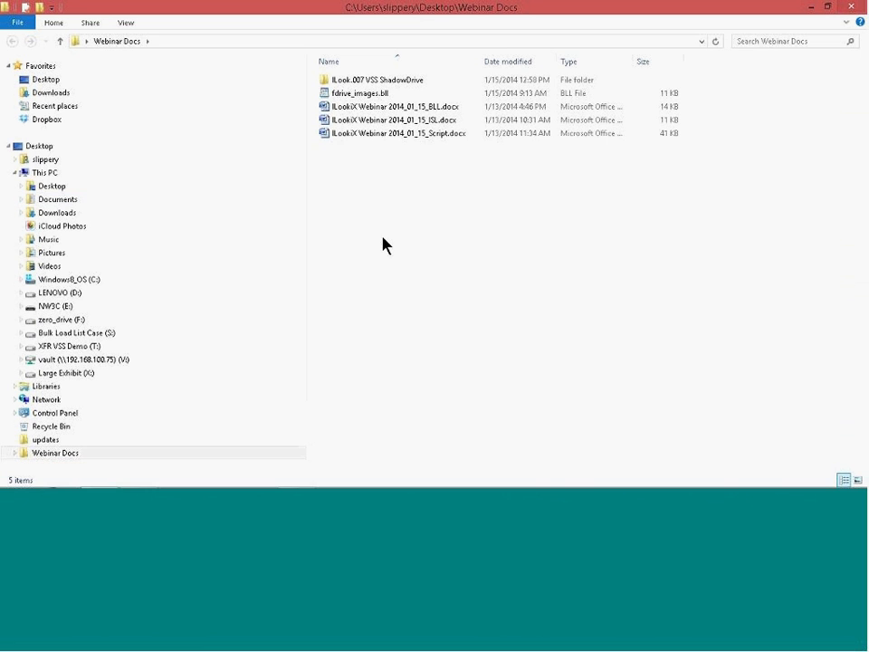
{"action": "left_click", "coordinate": [389, 120]}
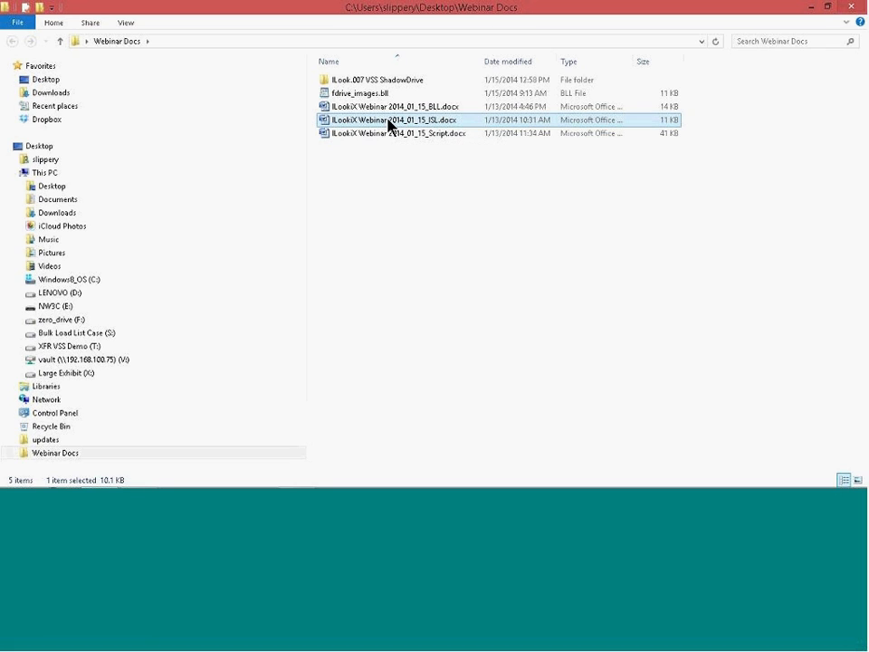
{"action": "double_click", "coordinate": [389, 124]}
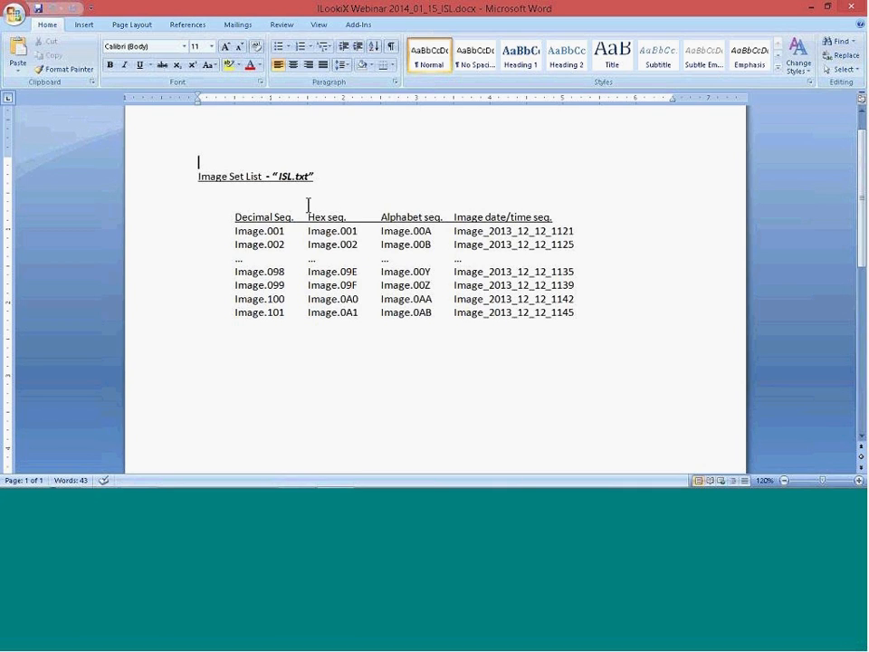
{"action": "left_click_drag", "start_coordinate": [318, 203], "coordinate": [343, 235]}
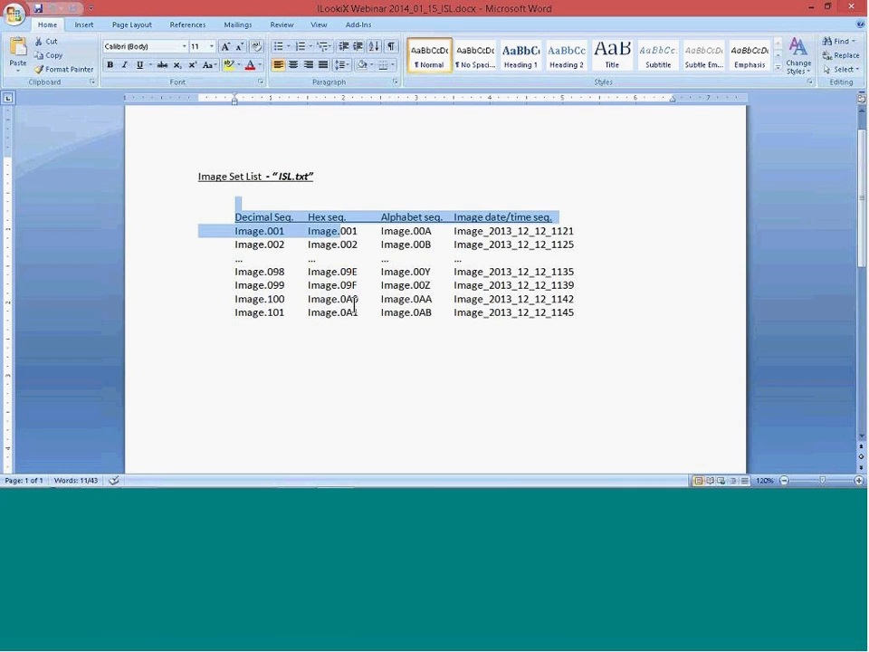
{"action": "left_click", "coordinate": [335, 196]}
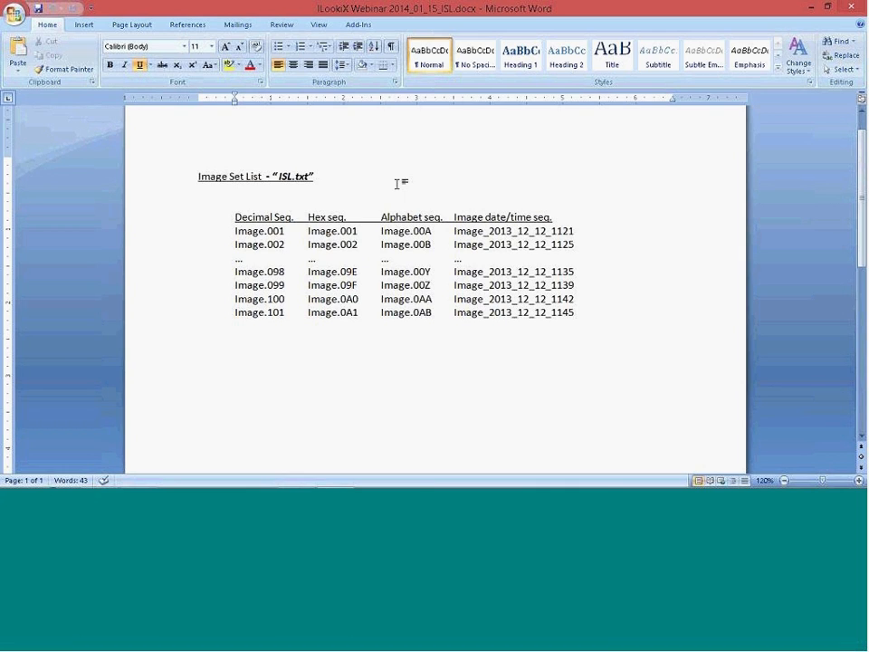
{"action": "double_click", "coordinate": [358, 286]}
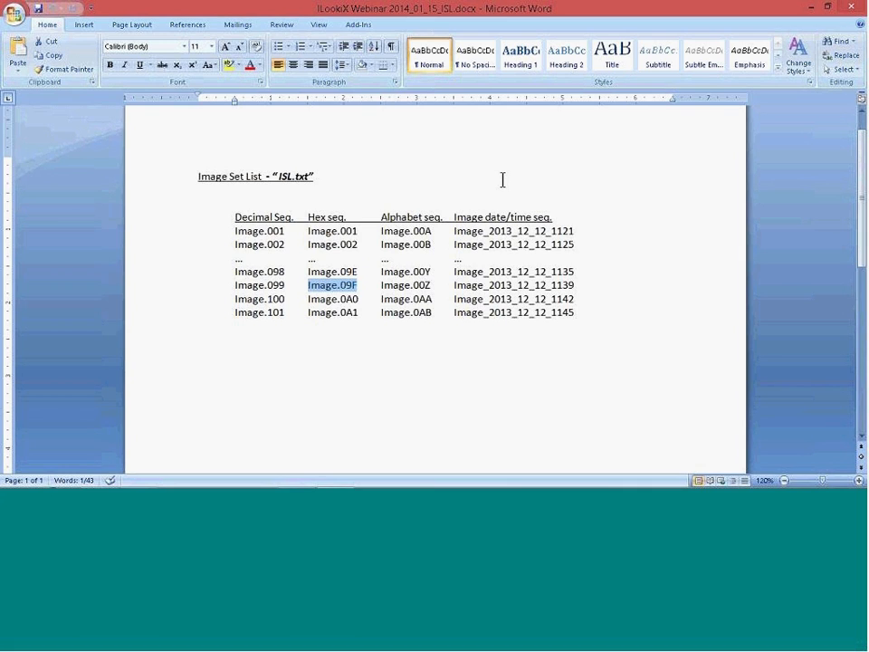
{"action": "left_click", "coordinate": [855, 8]}
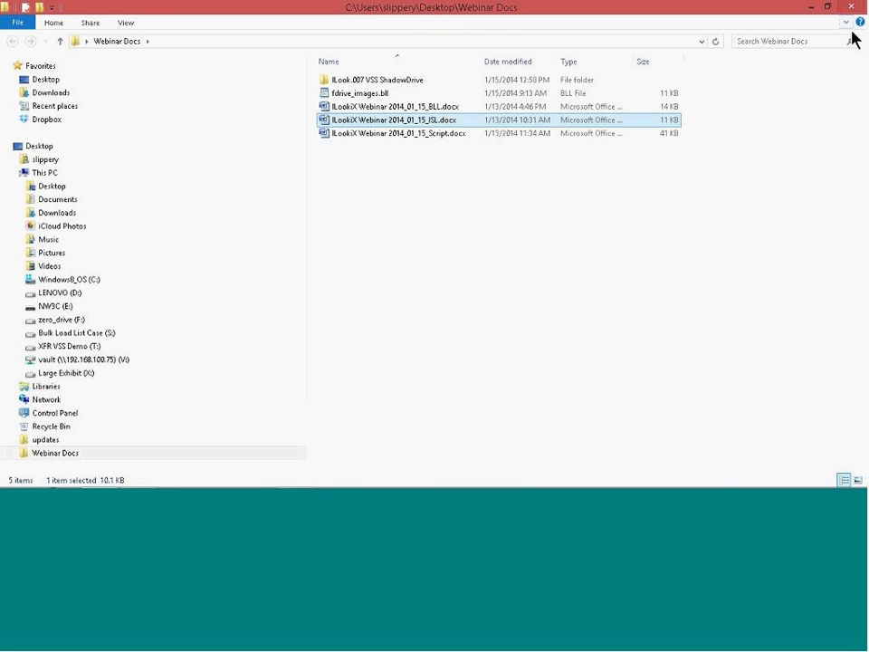
Step: Open ILookiX Webinar 2014_01_15_BLL.docx, review how first segments and dash-prefixed continuation segments are listed, and close it
{"action": "left_click", "coordinate": [404, 107]}
{"action": "double_click", "coordinate": [404, 107]}
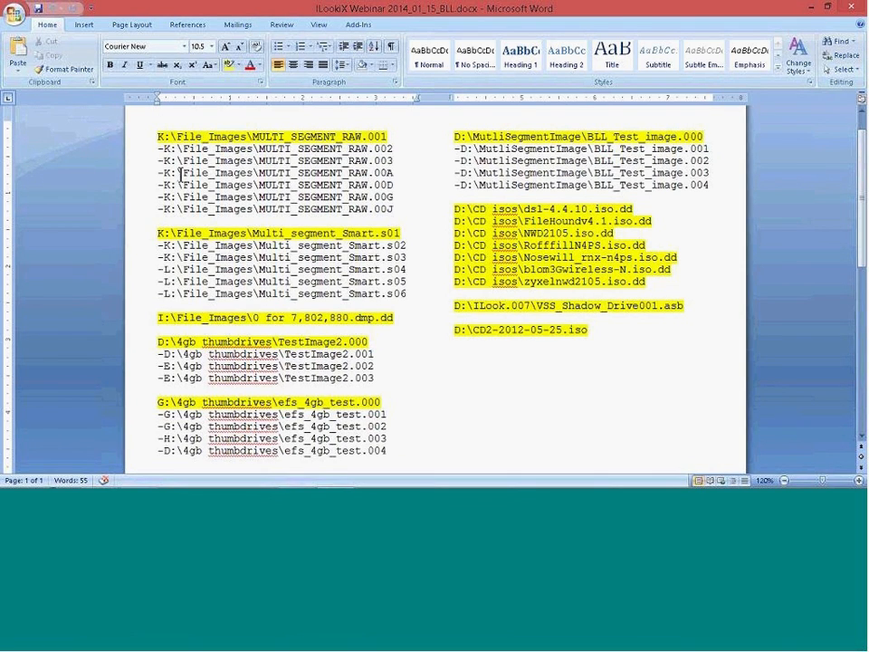
{"action": "left_click_drag", "start_coordinate": [158, 137], "coordinate": [392, 137]}
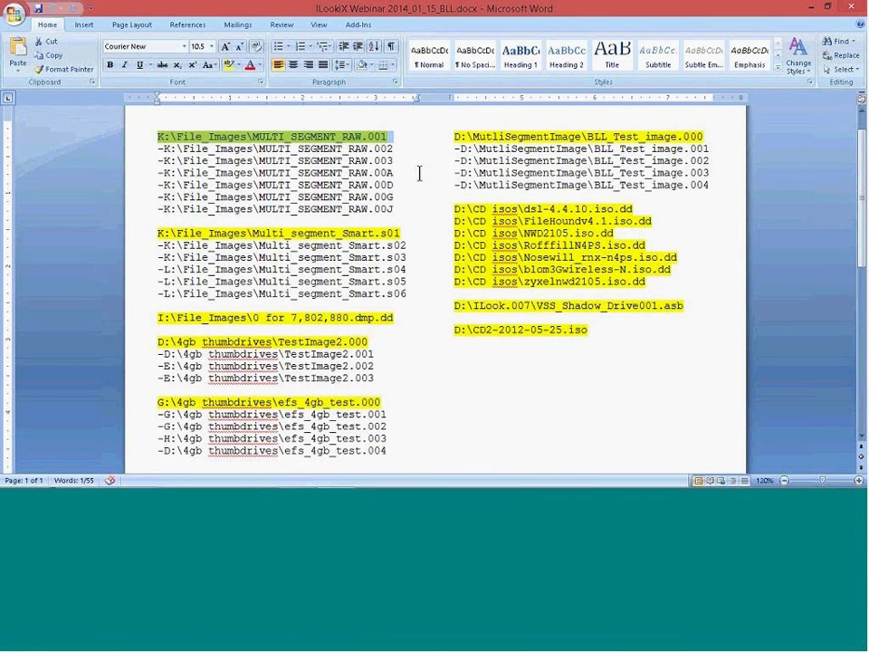
{"action": "left_click", "coordinate": [367, 220]}
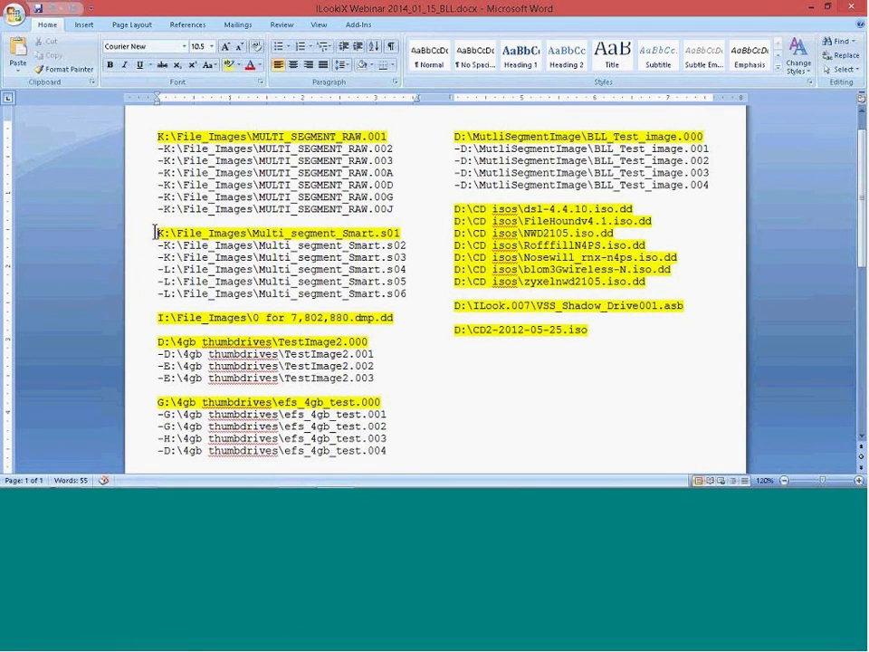
{"action": "left_click_drag", "start_coordinate": [158, 233], "coordinate": [418, 259]}
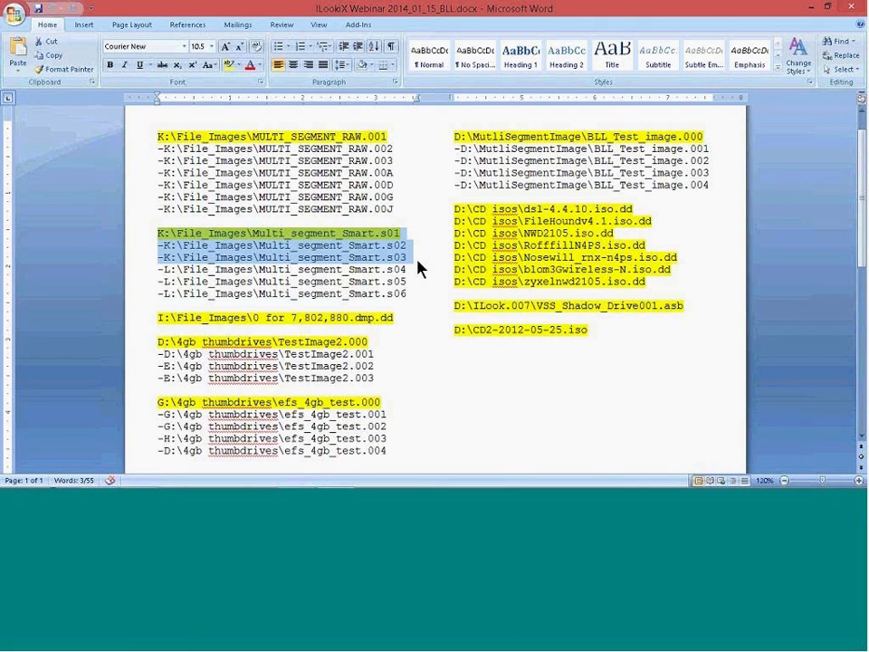
{"action": "left_click", "coordinate": [408, 312]}
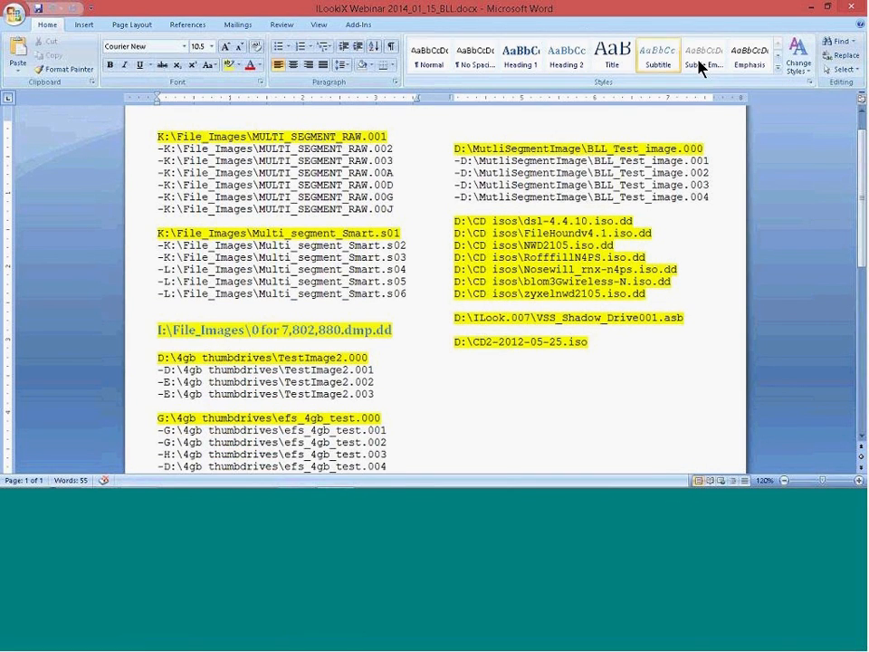
{"action": "left_click", "coordinate": [856, 11]}
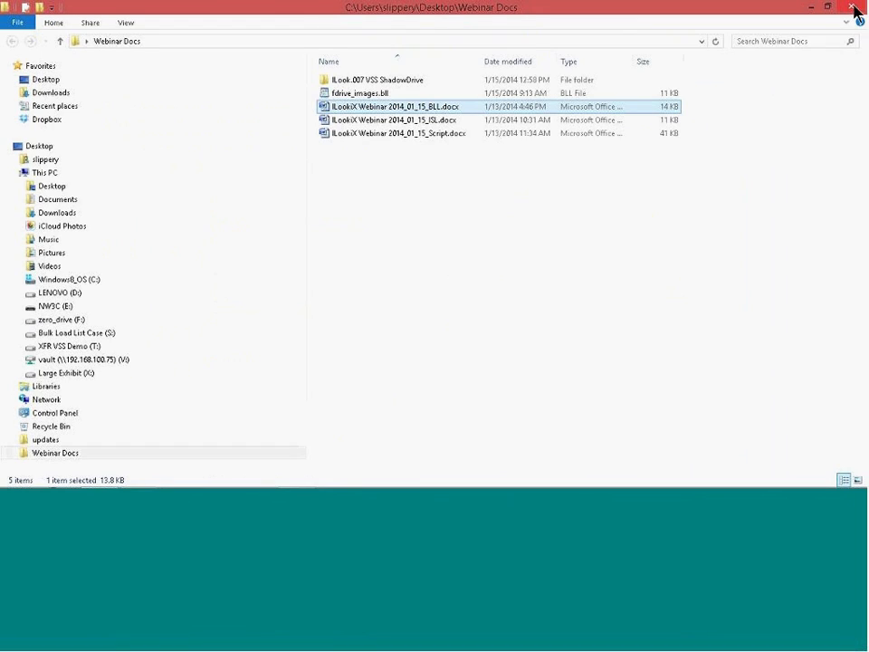
Step: Open fdrive_images.bll in Notepad++ and review its image paths through the whole list, highlighting the MULTI_SEGMENT_RAW.001 entry
{"action": "right_click", "coordinate": [370, 98]}
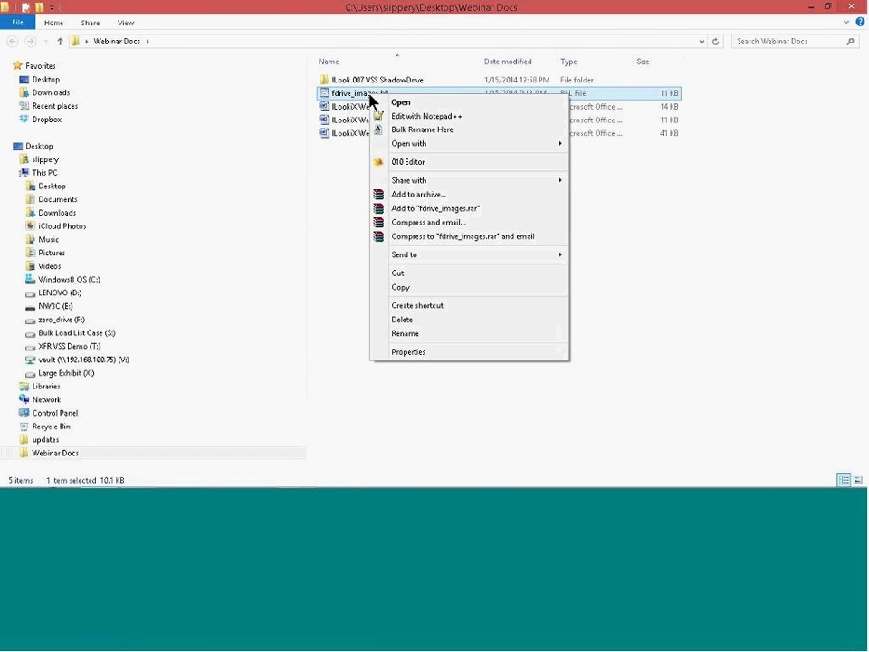
{"action": "left_click", "coordinate": [411, 117]}
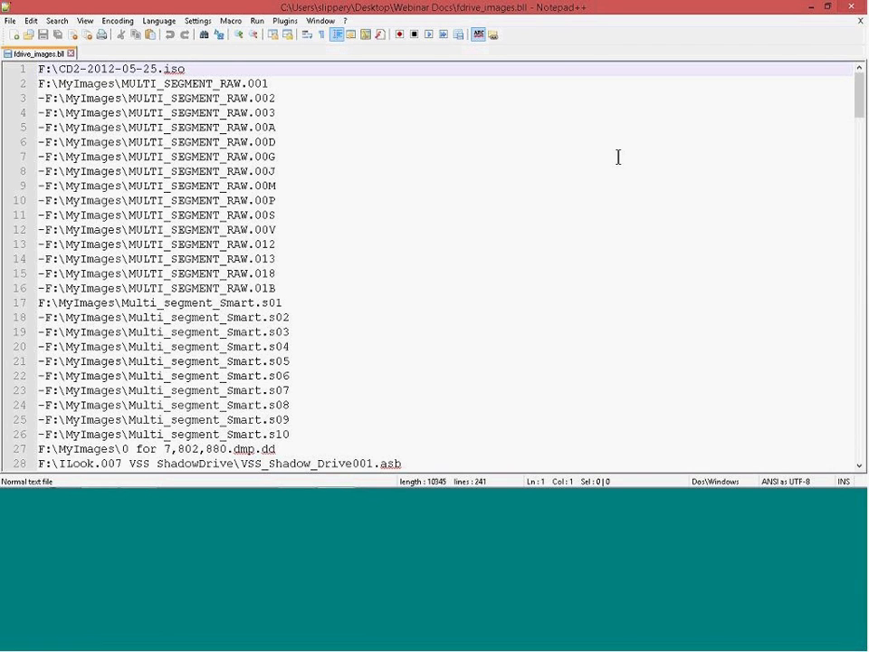
{"action": "scroll", "coordinate": [618, 157], "scroll_direction": "down", "scroll_amount": 3}
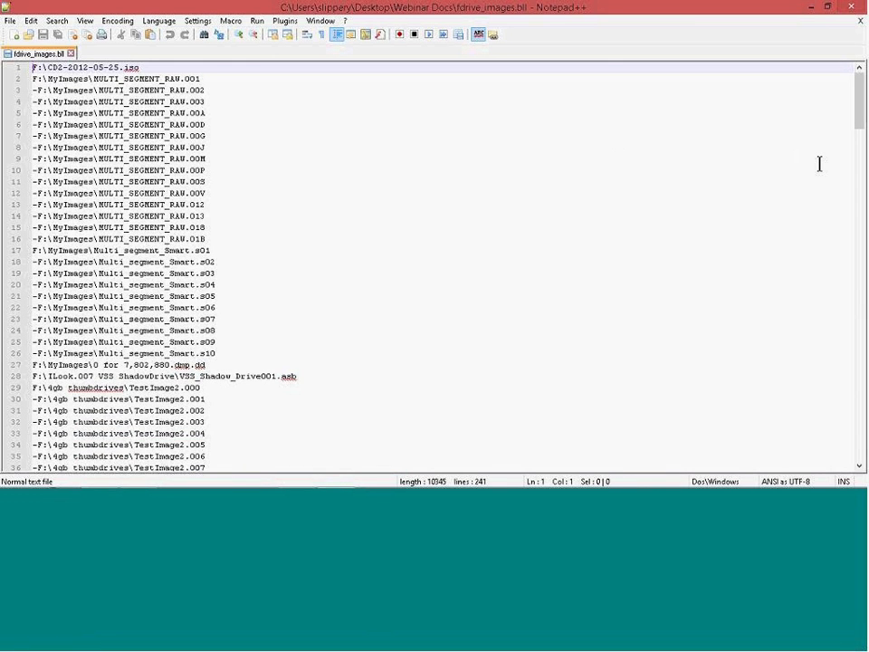
{"action": "left_click_drag", "start_coordinate": [860, 107], "coordinate": [864, 388]}
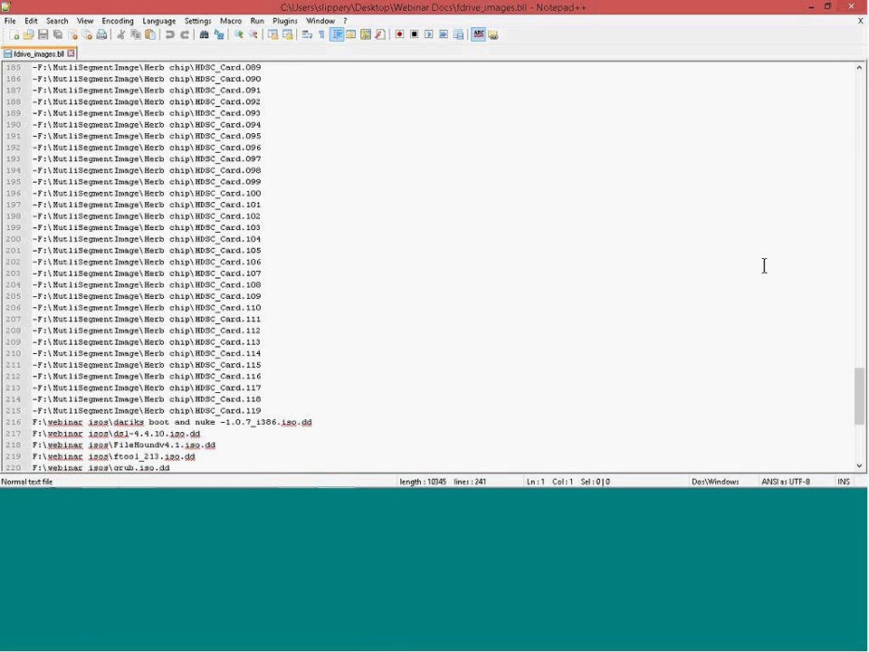
{"action": "scroll", "coordinate": [720, 262], "scroll_direction": "down", "scroll_amount": 7}
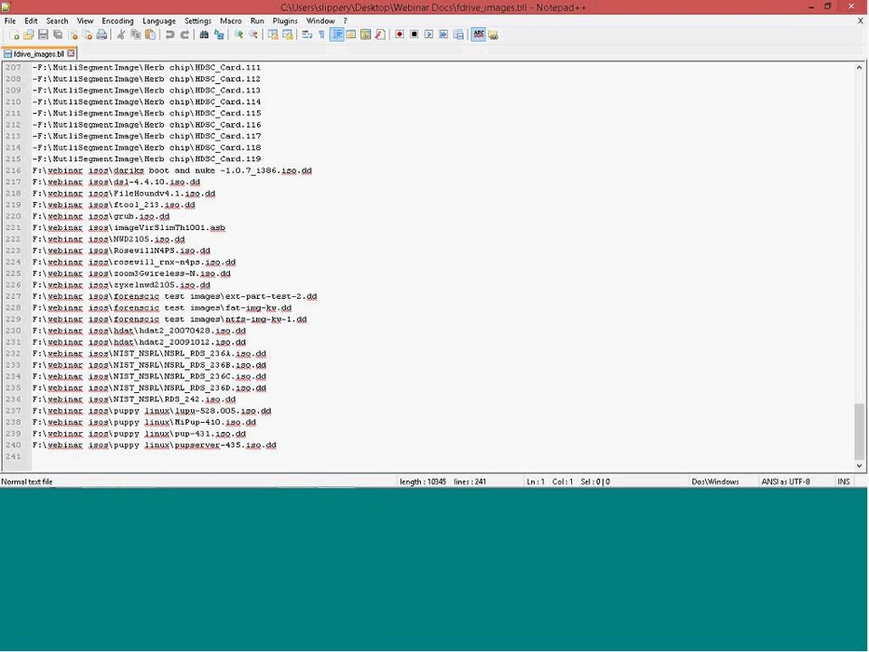
{"action": "scroll", "coordinate": [435, 263], "scroll_direction": "up", "scroll_amount": 15}
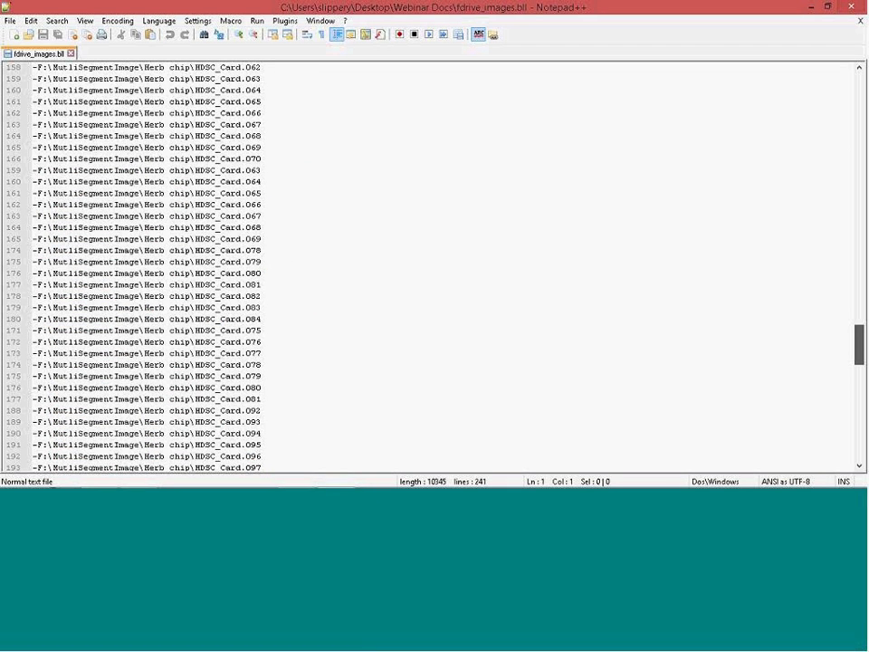
{"action": "scroll", "coordinate": [435, 263], "scroll_direction": "up", "scroll_amount": 20}
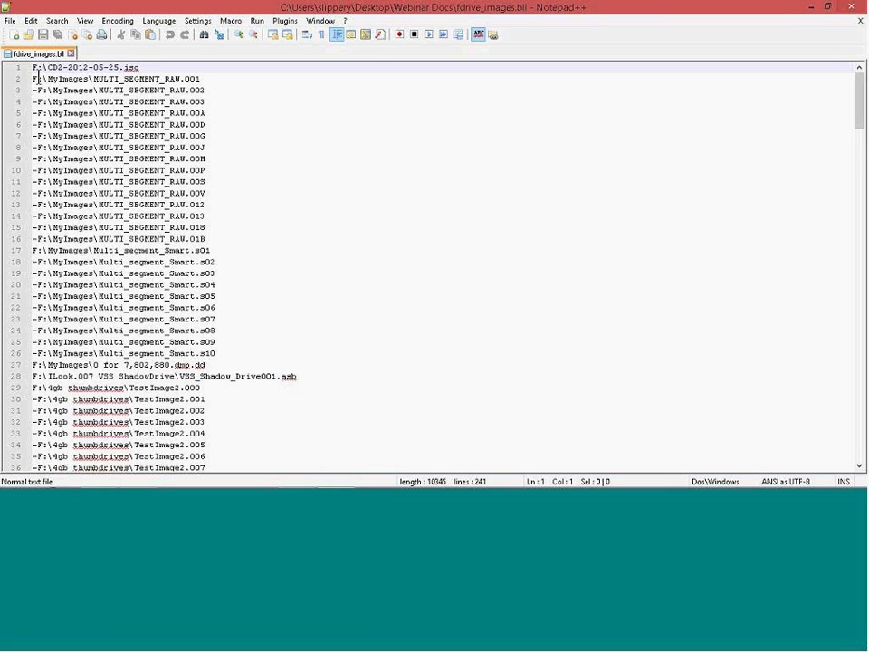
{"action": "left_click_drag", "start_coordinate": [33, 79], "coordinate": [204, 79]}
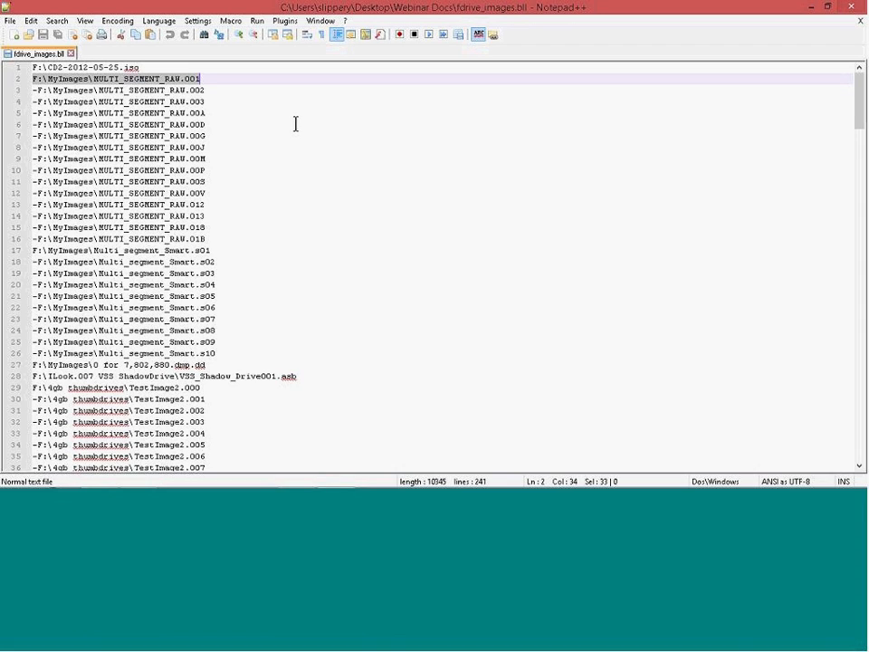
Step: Highlight the dash prefix before the MULTI_SEGMENT_RAW.002 path, then close the bulk load list and the Webinar Docs folder
{"action": "left_click_drag", "start_coordinate": [32, 90], "coordinate": [45, 90]}
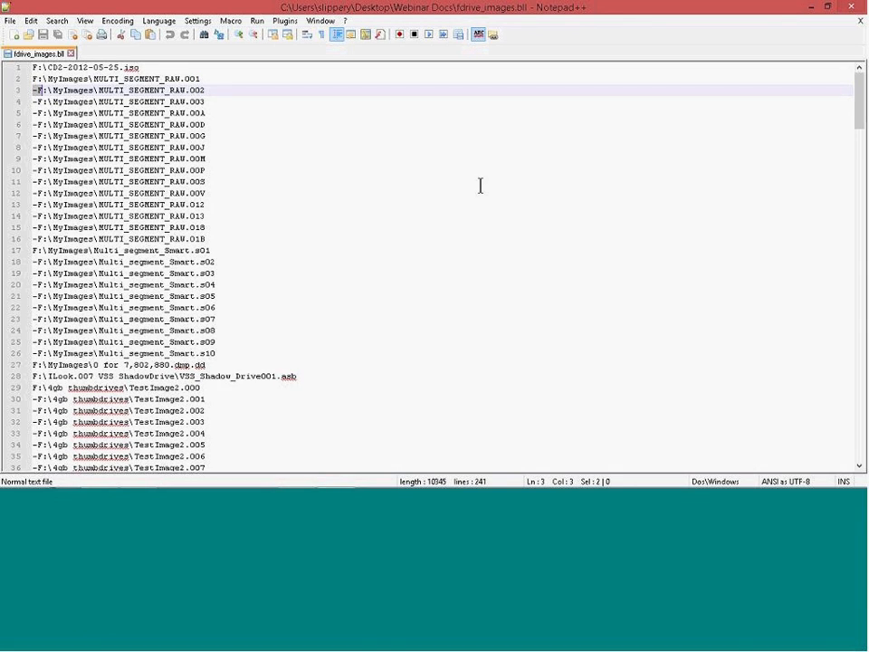
{"action": "left_click", "coordinate": [854, 11]}
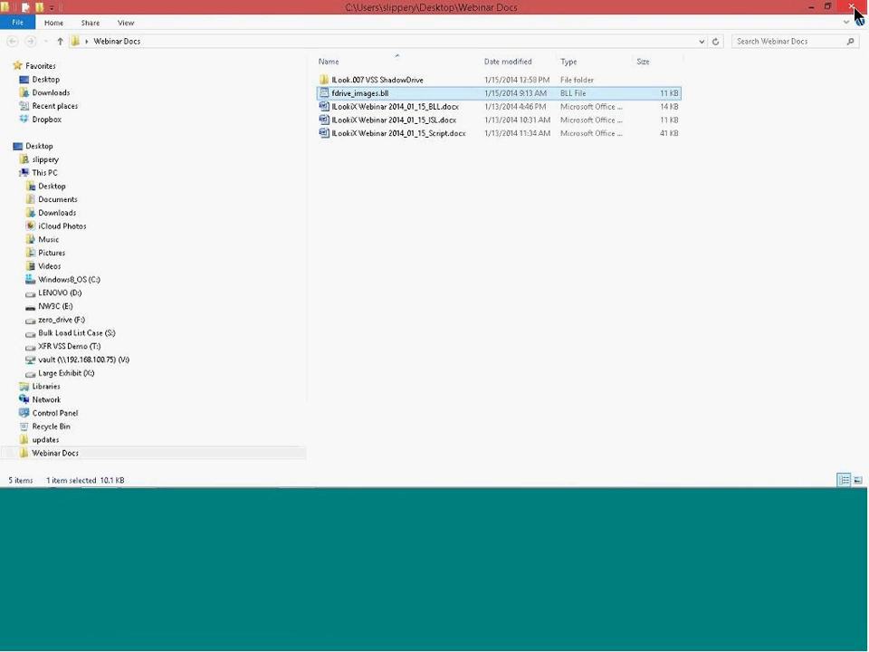
{"action": "left_click", "coordinate": [854, 11]}
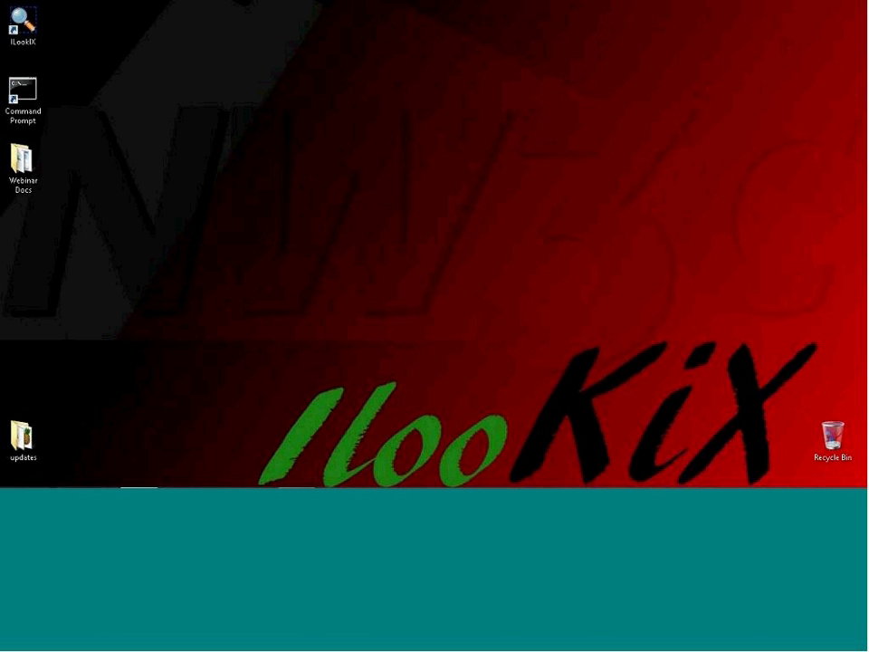
Step: Switch to ILookIX and review the log entries for imaging the Source Data item
{"action": "left_click", "coordinate": [296, 475]}
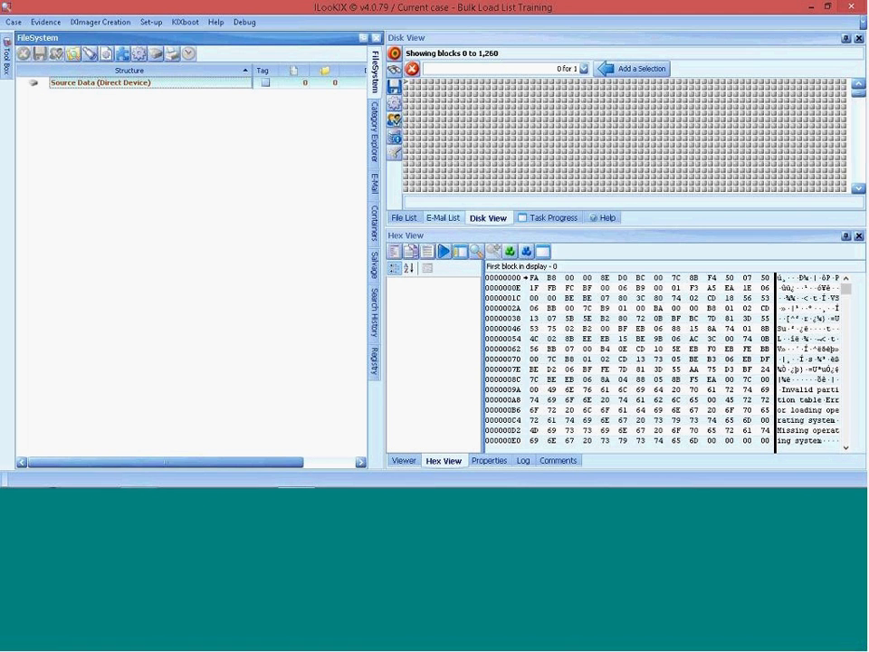
{"action": "left_click", "coordinate": [523, 461]}
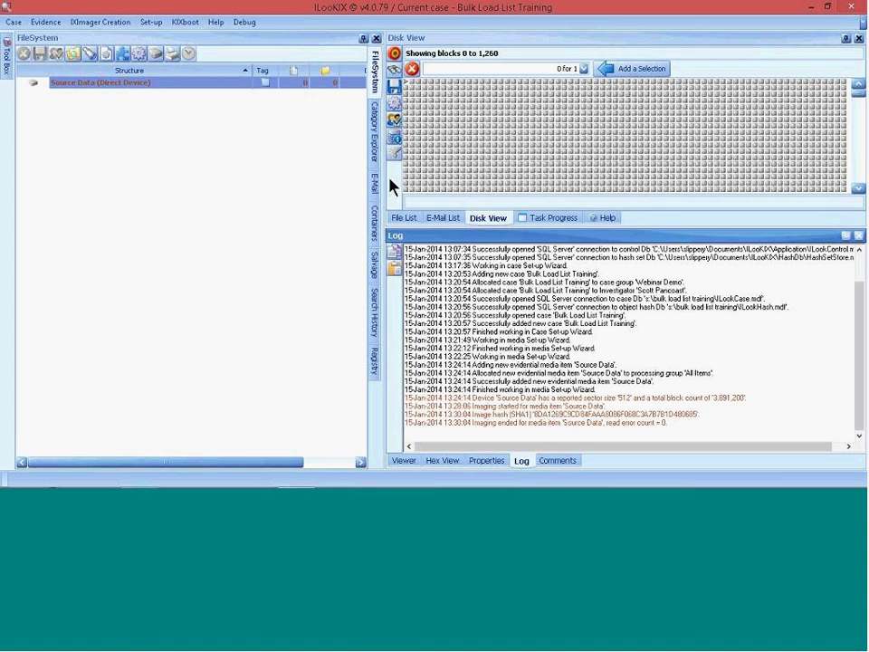
Step: Delete the Source Data media item from the case, highlight its deletion entry in the log, and minimise ILookIX
{"action": "left_click", "coordinate": [88, 82]}
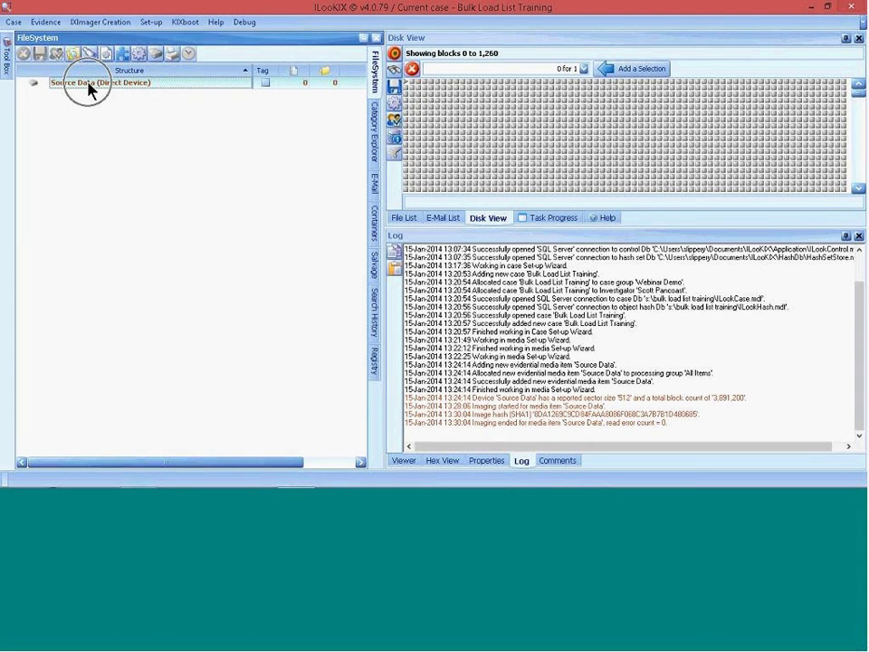
{"action": "left_click", "coordinate": [88, 84]}
{"action": "right_click", "coordinate": [89, 87]}
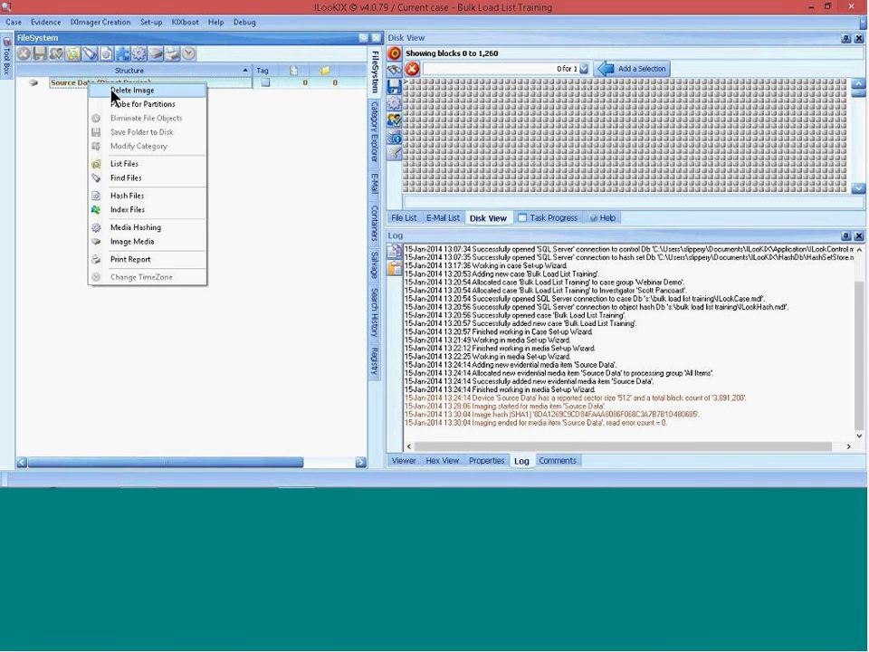
{"action": "left_click", "coordinate": [114, 92]}
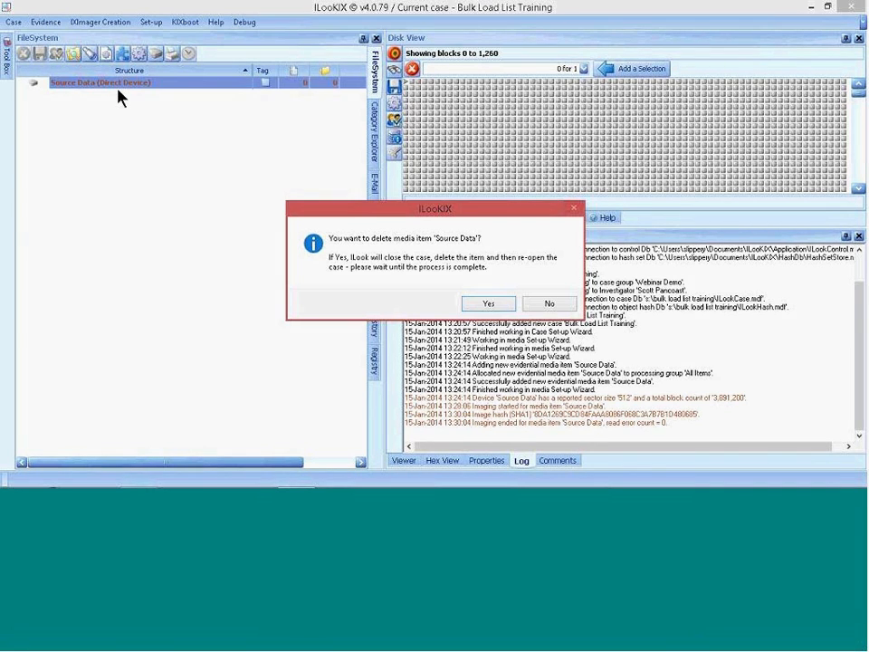
{"action": "left_click", "coordinate": [491, 305]}
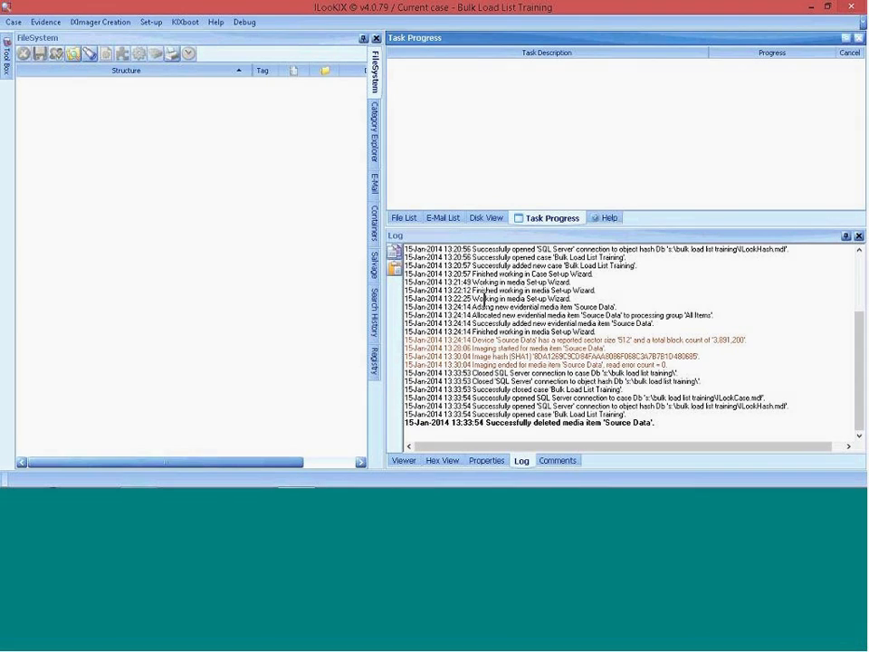
{"action": "left_click_drag", "start_coordinate": [674, 423], "coordinate": [406, 417]}
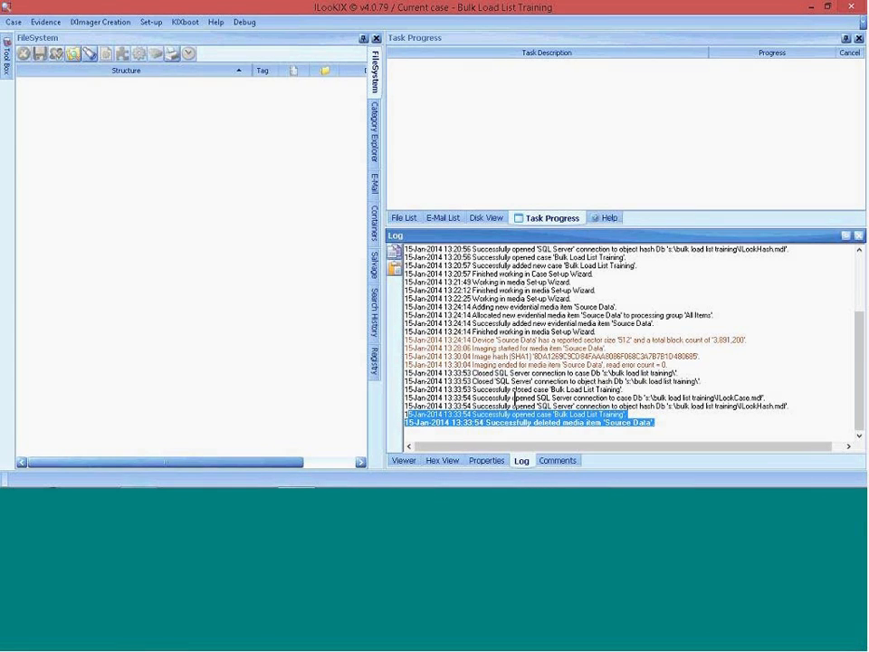
{"action": "left_click", "coordinate": [723, 362]}
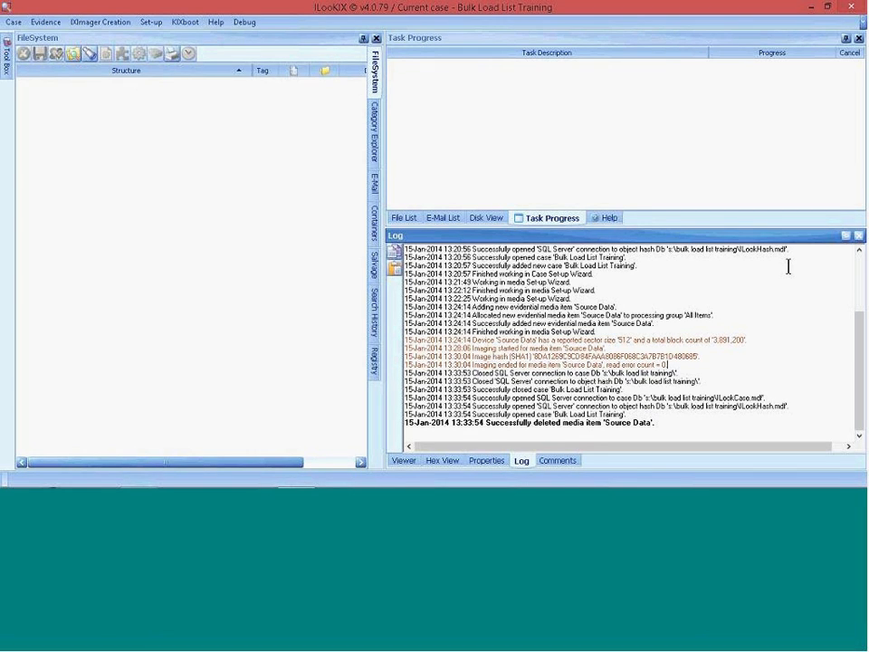
{"action": "left_click", "coordinate": [815, 8]}
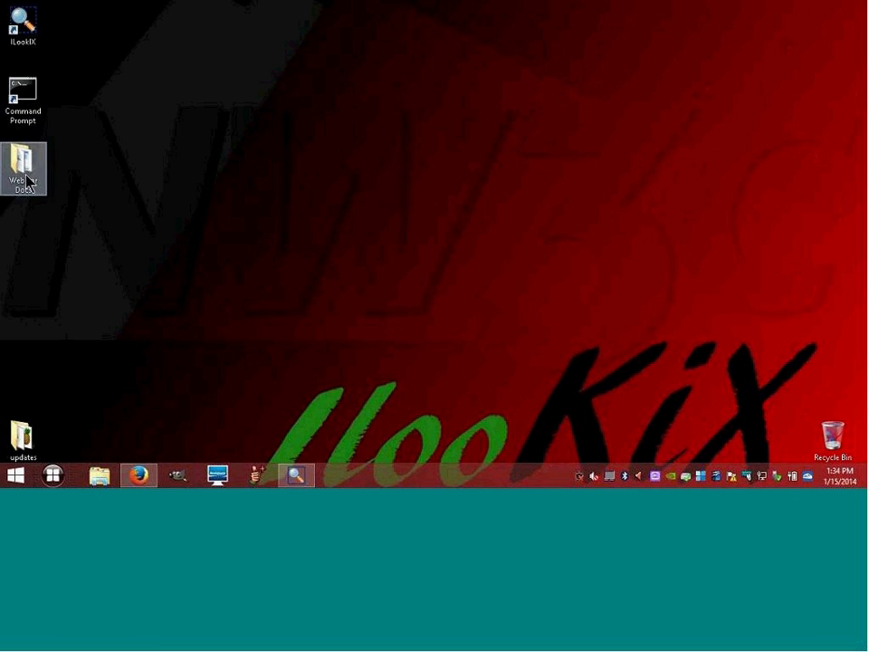
{"action": "left_click", "coordinate": [53, 475]}
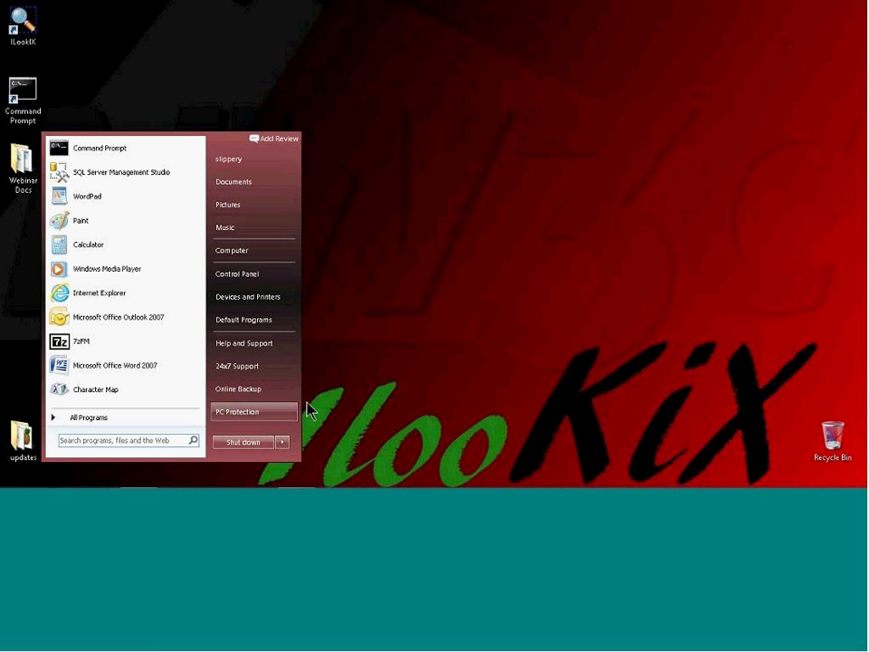
{"action": "left_click", "coordinate": [407, 346]}
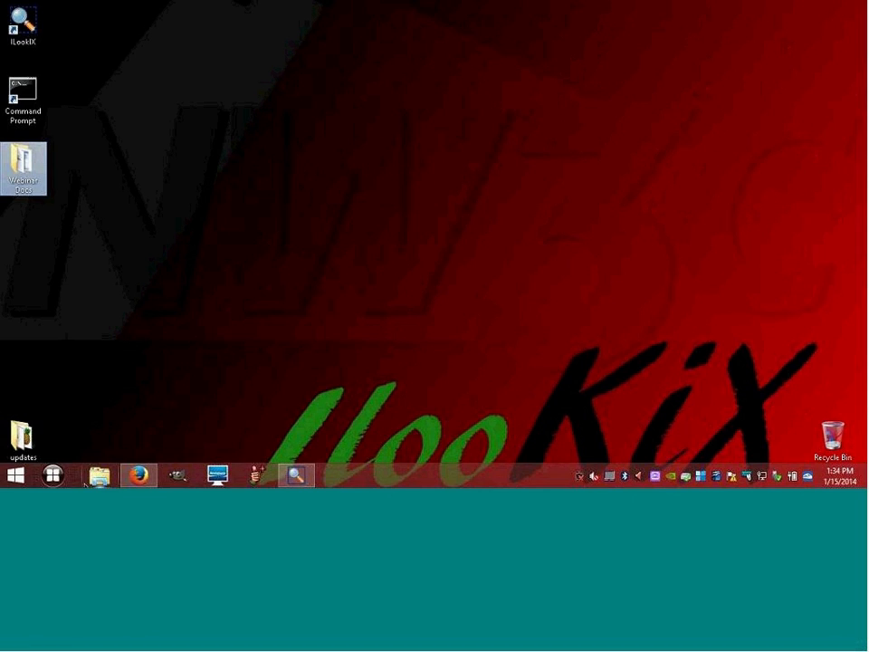
{"action": "left_click", "coordinate": [55, 474]}
{"action": "left_click", "coordinate": [103, 423]}
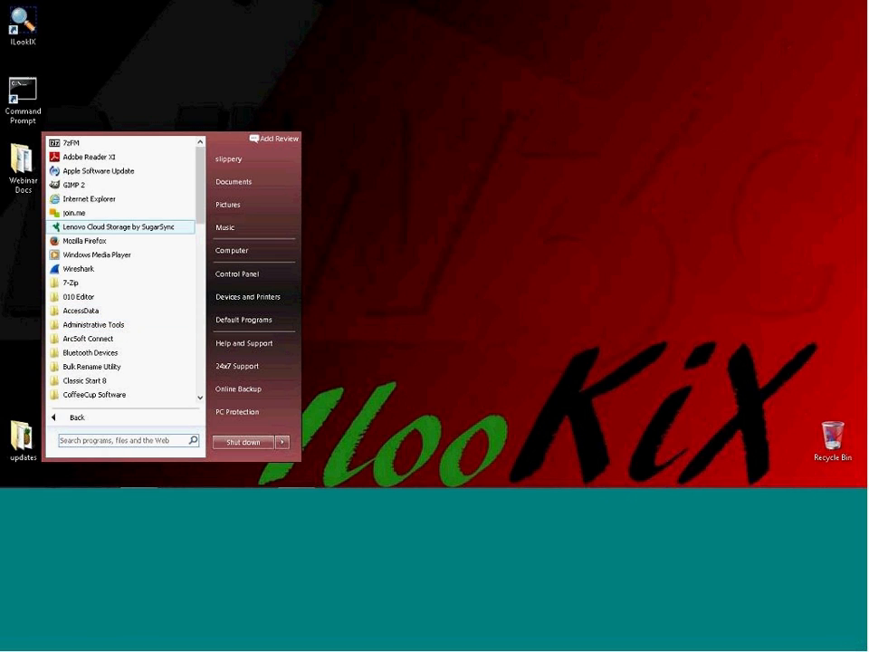
{"action": "mouse_move", "coordinate": [199, 212]}
{"action": "left_mouse_down"}
{"action": "mouse_move", "coordinate": [195, 229]}
{"action": "mouse_move", "coordinate": [196, 219]}
{"action": "left_mouse_up"}
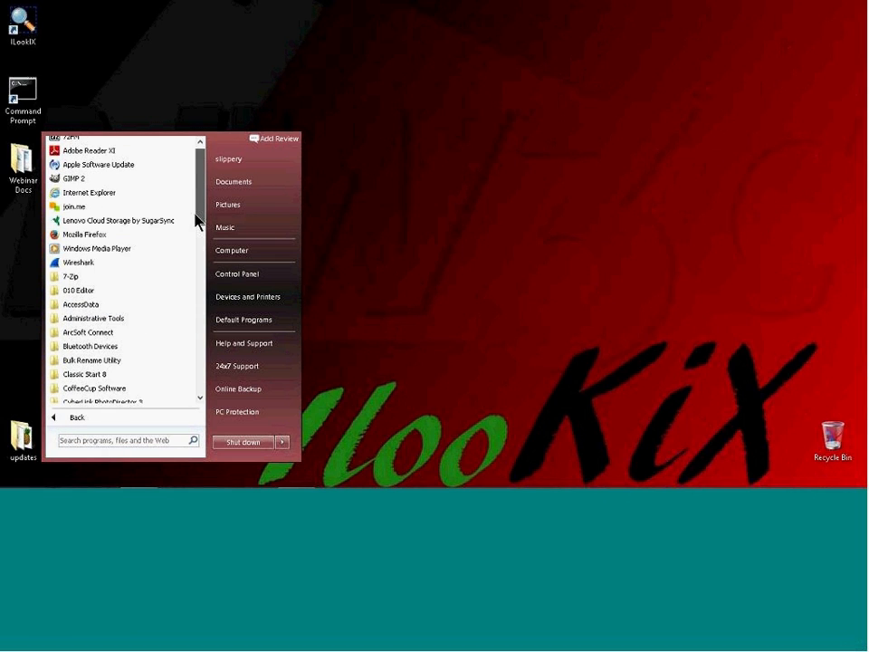
{"action": "left_click", "coordinate": [201, 93]}
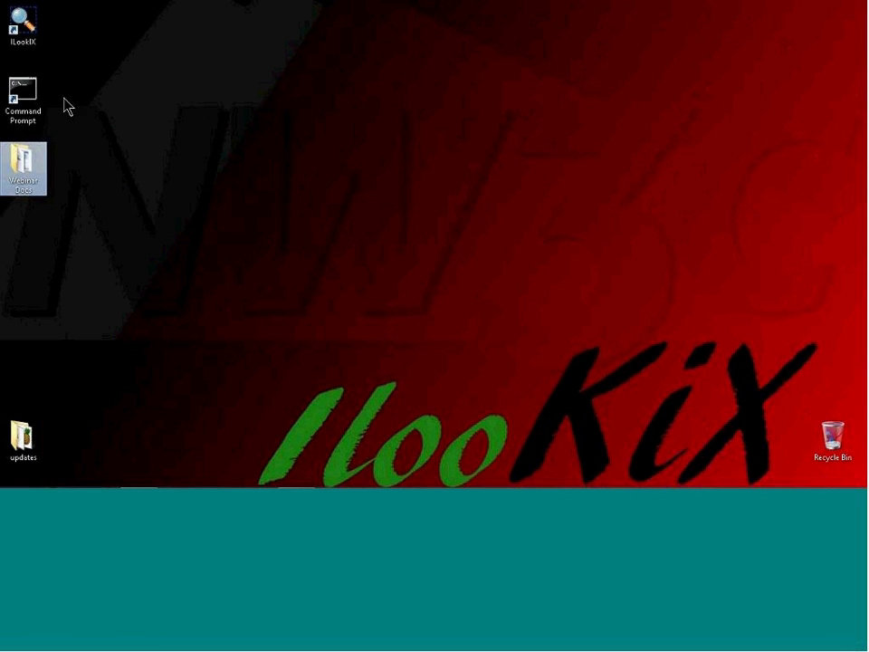
Step: Open Command Prompt and look up the drive letter of the Bulk Load List Case volume in File Explorer
{"action": "double_click", "coordinate": [19, 109]}
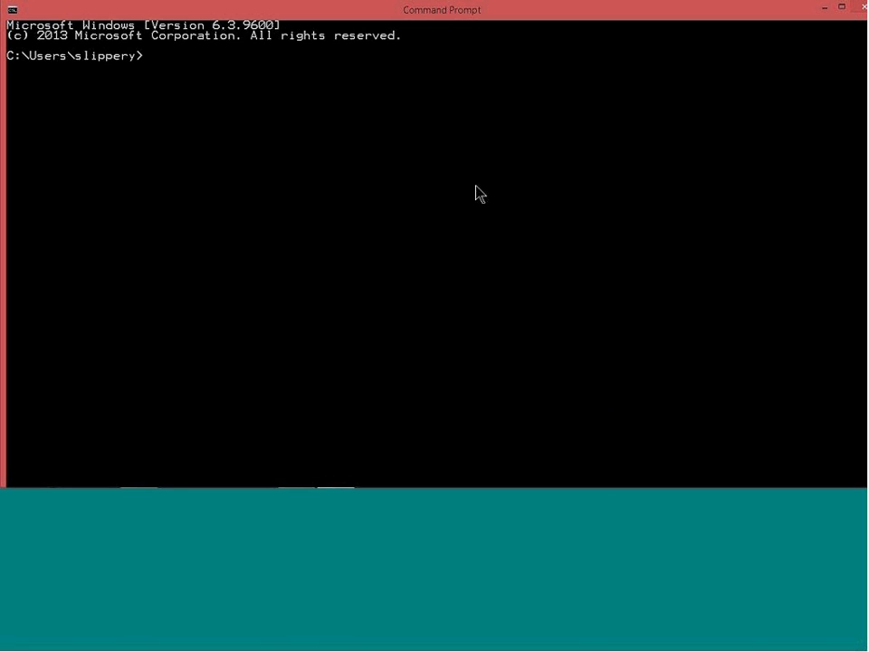
{"action": "left_click", "coordinate": [824, 8]}
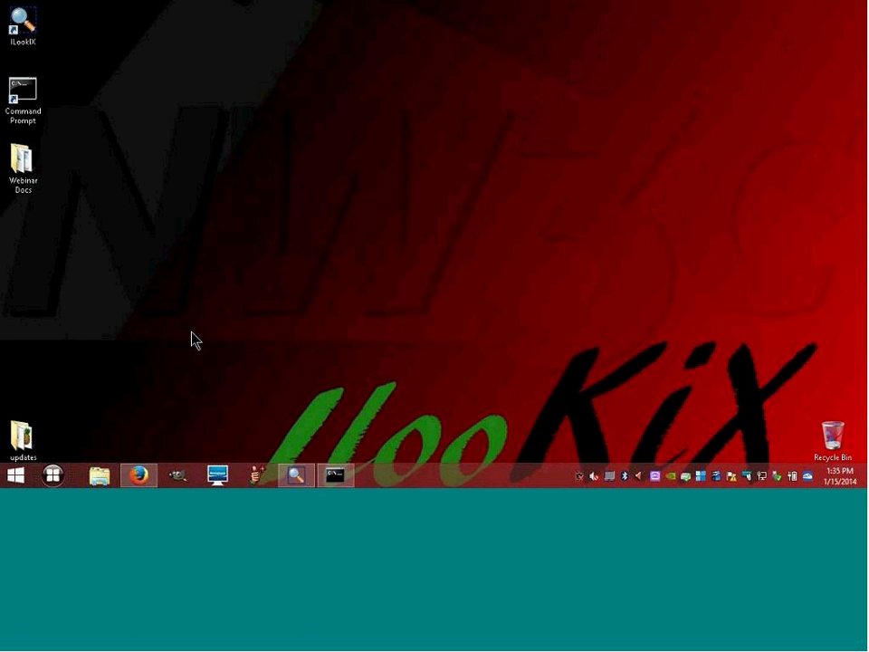
{"action": "left_click", "coordinate": [102, 468]}
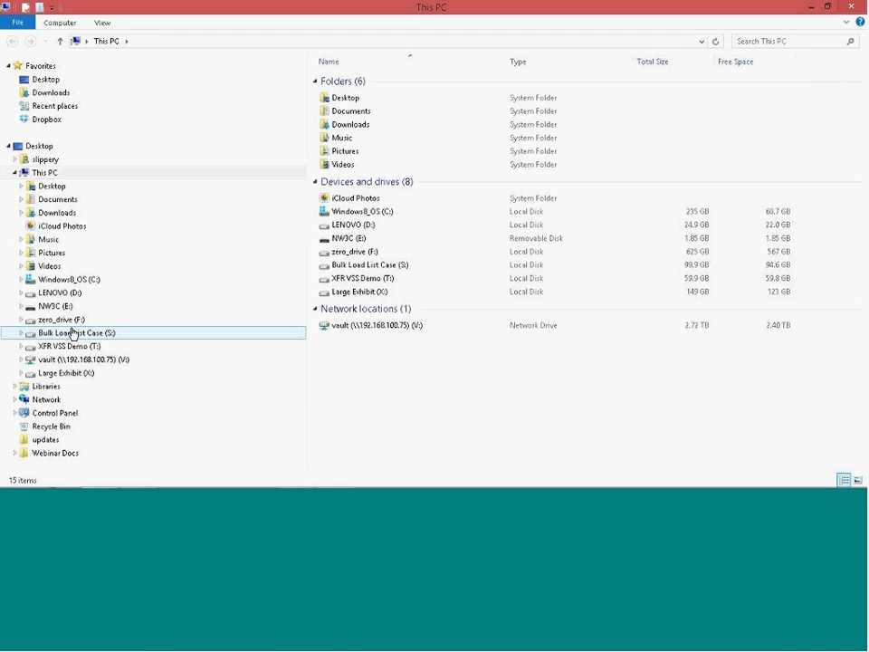
{"action": "left_click", "coordinate": [852, 7]}
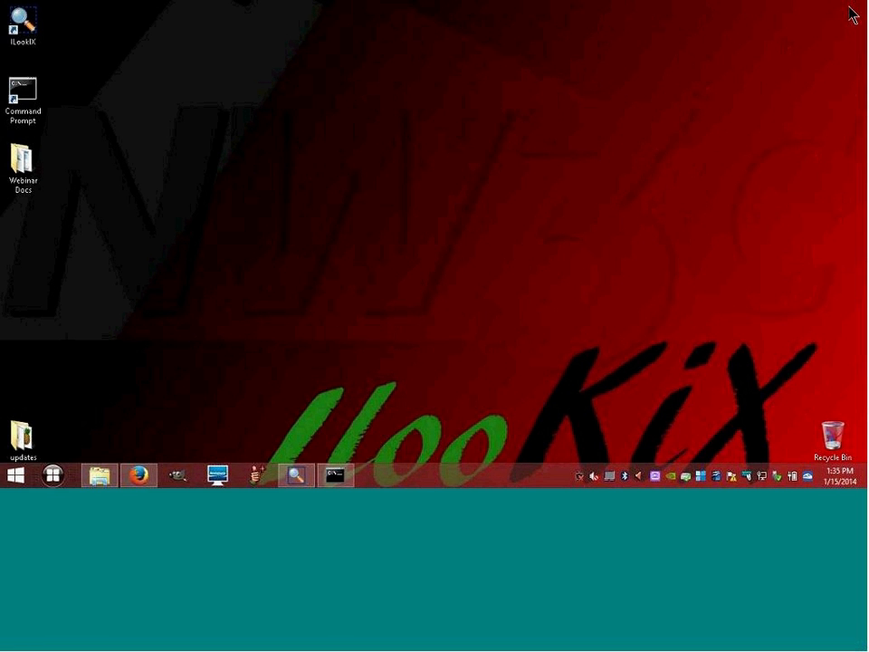
Step: Return to Command Prompt, change to the S: drive and list its contents with dir
{"action": "left_click", "coordinate": [335, 474]}
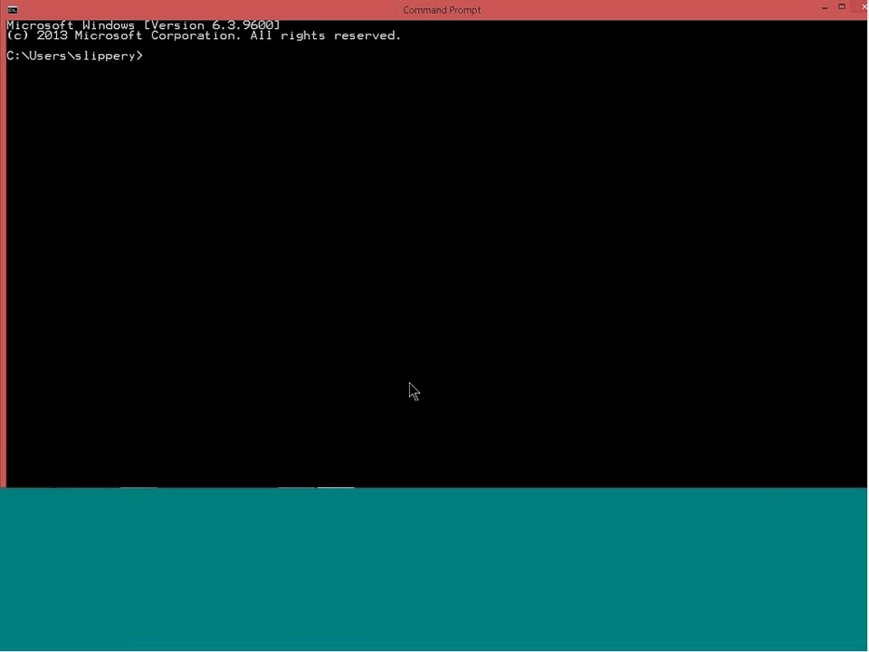
{"action": "type", "text": "s:"}
{"action": "key", "text": "Return"}
{"action": "type", "text": "dir"}
{"action": "key", "text": "Return"}
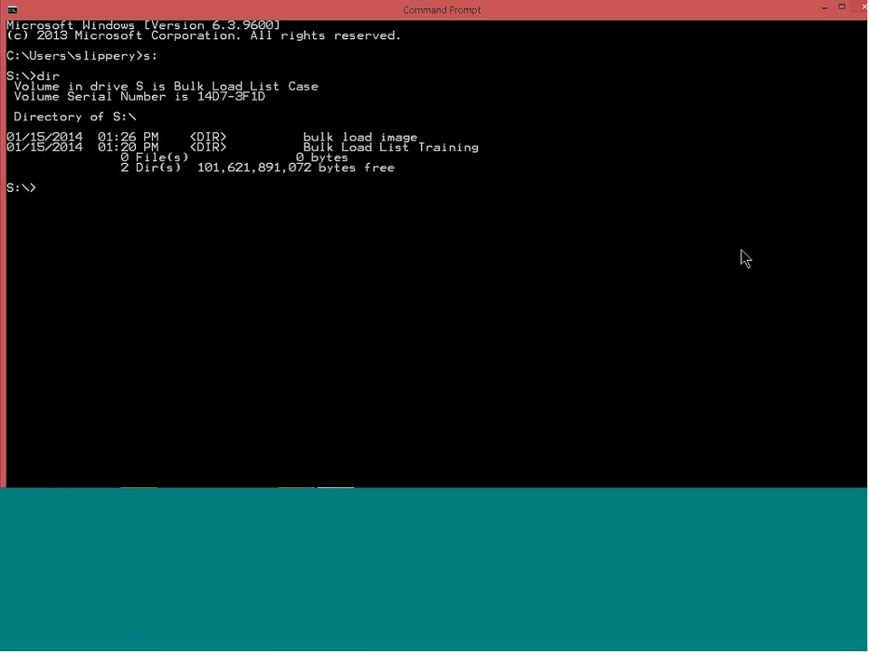
Step: Change to the "bulk load image" directory and clear the console screen with cls
{"action": "type", "text": "cd \"bulk"}
{"action": "key", "text": "Tab"}
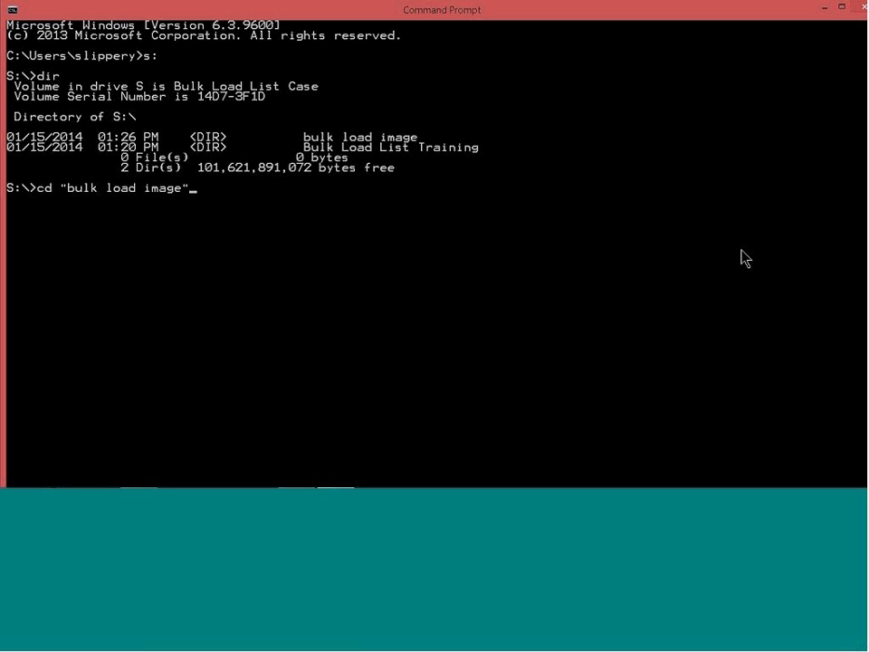
{"action": "key", "text": "Return"}
{"action": "type", "text": "c"}
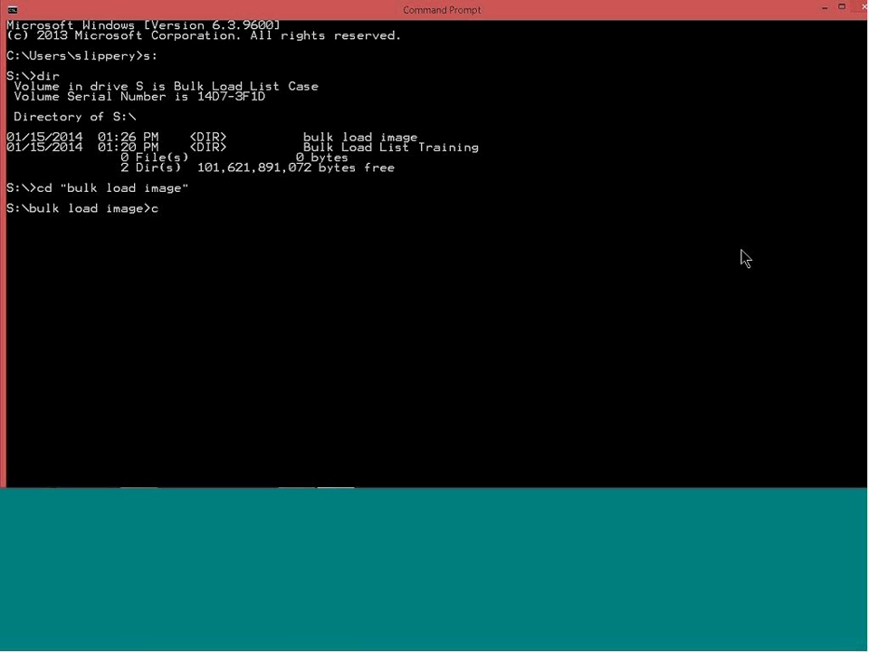
{"action": "type", "text": "ls"}
{"action": "key", "text": "Return"}
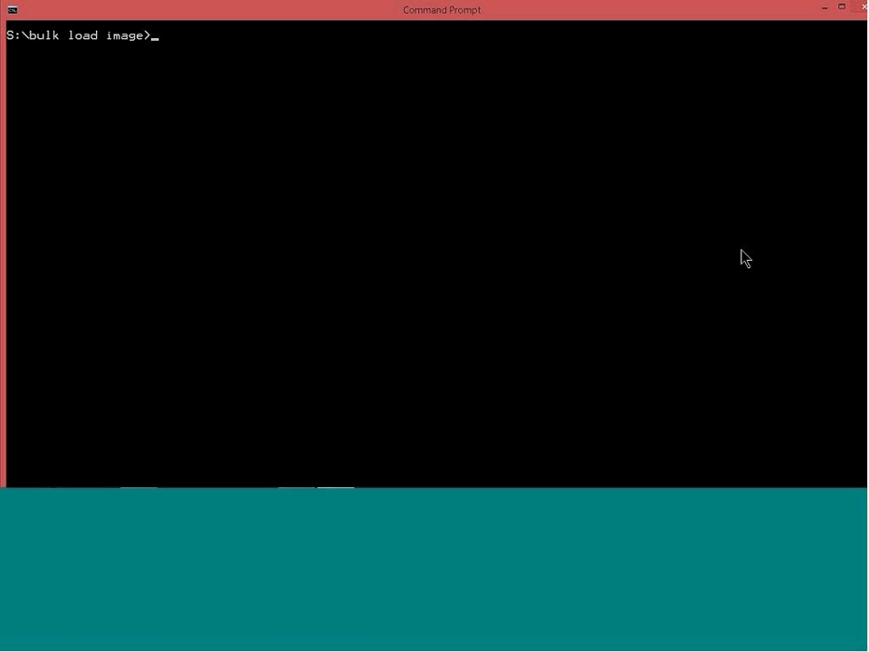
Step: List the image segments with dir and their bare full paths with dir /b /s, then clear the screen
{"action": "type", "text": "dir"}
{"action": "key", "text": "Return"}
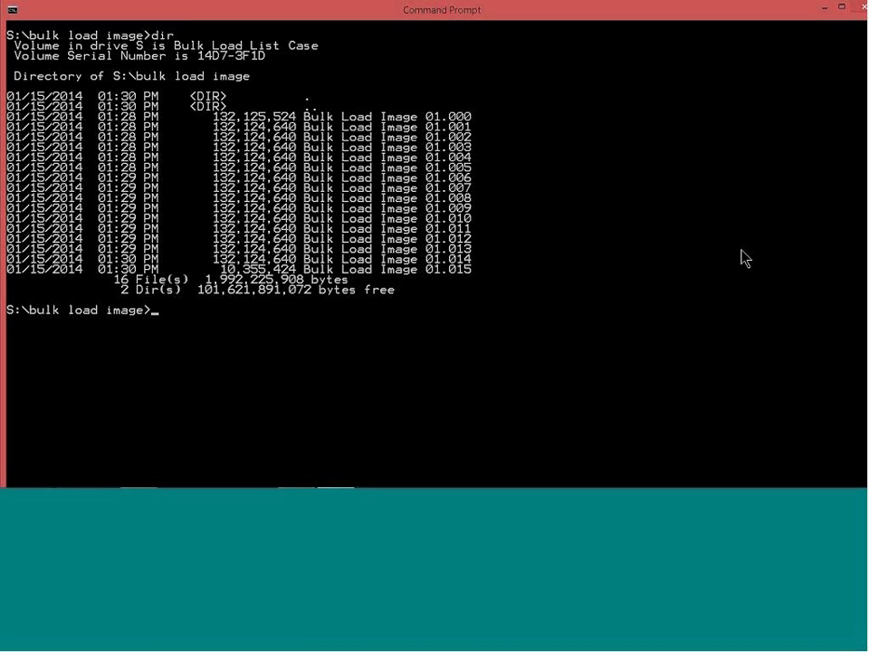
{"action": "type", "text": "dir /b /s"}
{"action": "key", "text": "Return"}
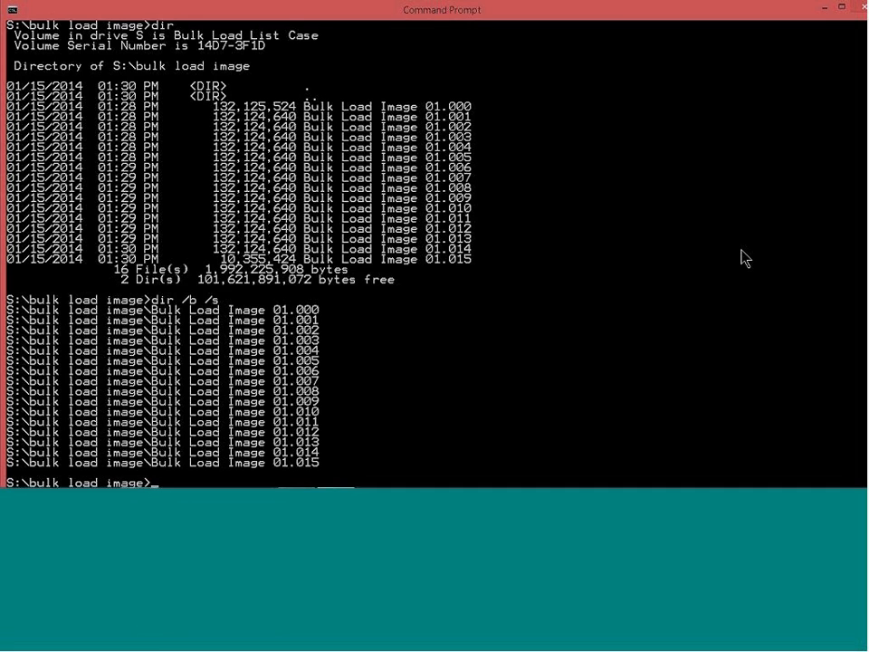
{"action": "type", "text": "cls"}
{"action": "key", "text": "Return"}
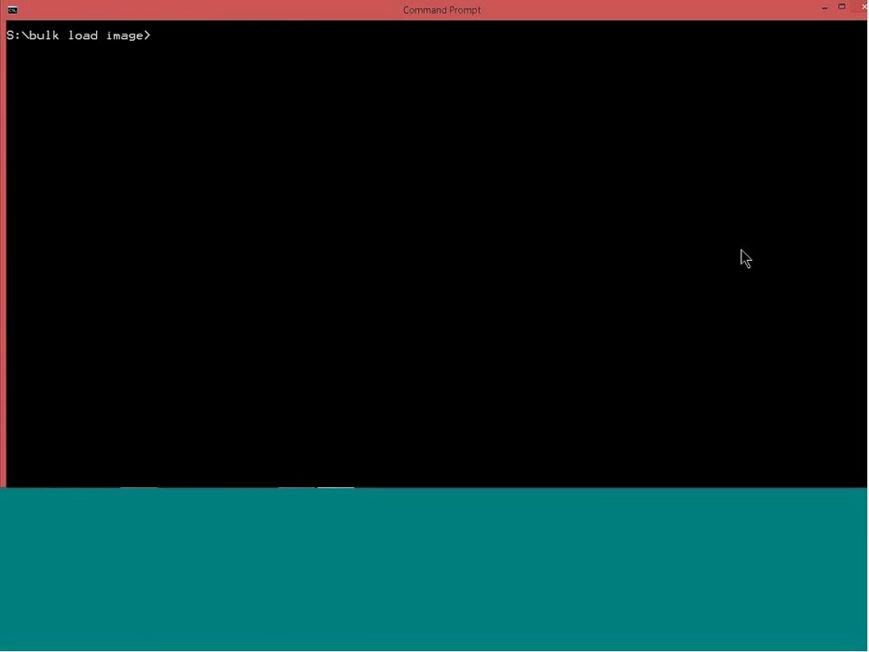
Step: Write the segments' full paths to a bulk load list by running dir /b /s > bulkLoadList.bll
{"action": "type", "text": "cls"}
{"action": "key", "text": "Up"}
{"action": "type", "text": "> bulk"}
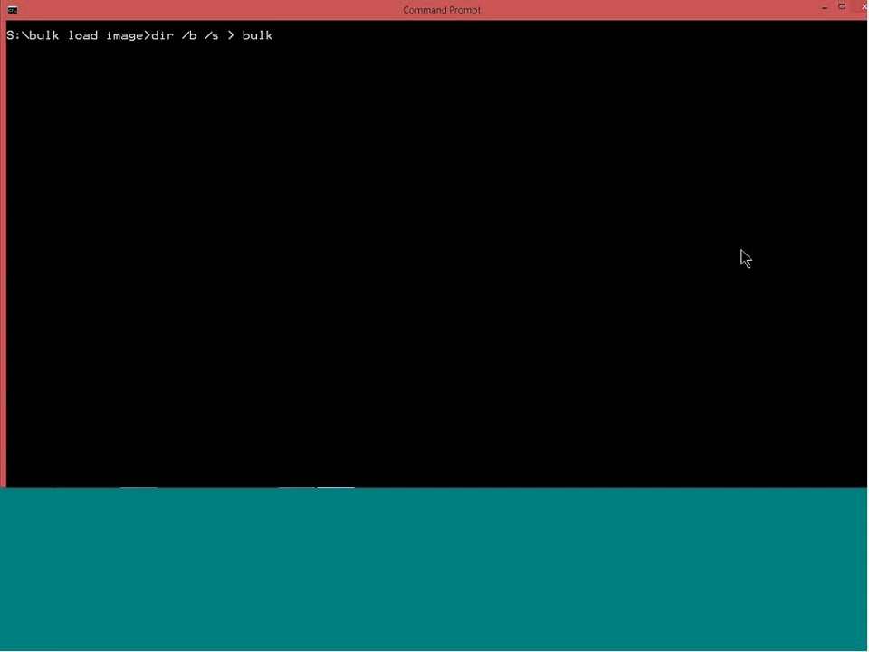
{"action": "type", "text": "adList.bll"}
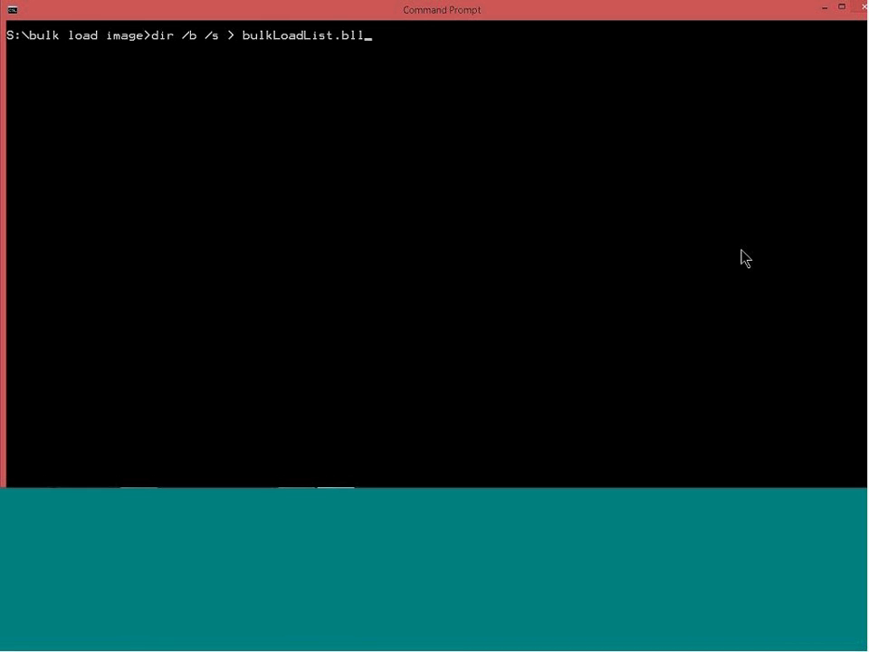
{"action": "key", "text": "Return"}
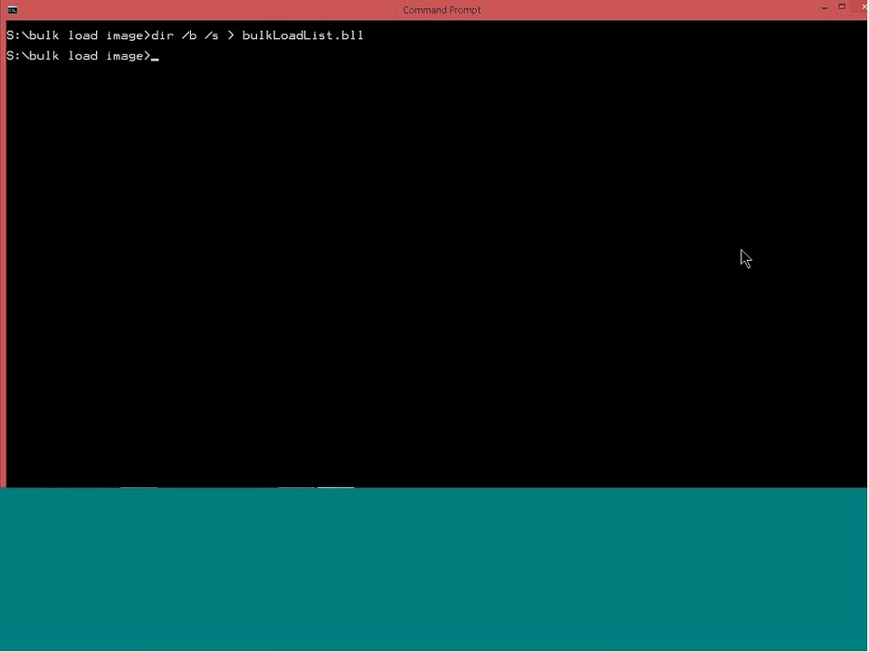
Step: List the "bulk load image" directory with dir to check for bulkLoadList.bll, and close Command Prompt
{"action": "type", "text": "dir"}
{"action": "key", "text": "Return"}
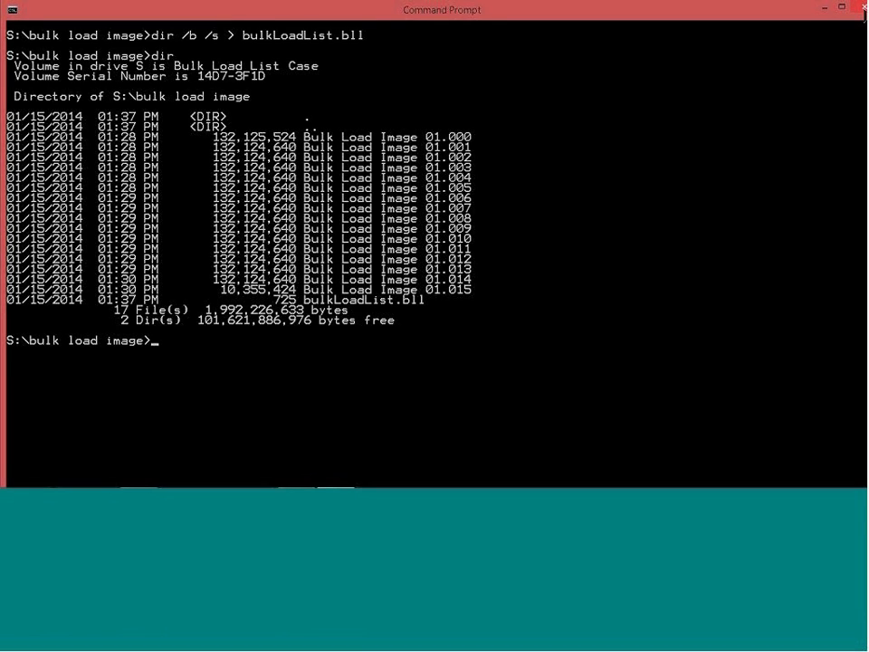
{"action": "left_click", "coordinate": [861, 7]}
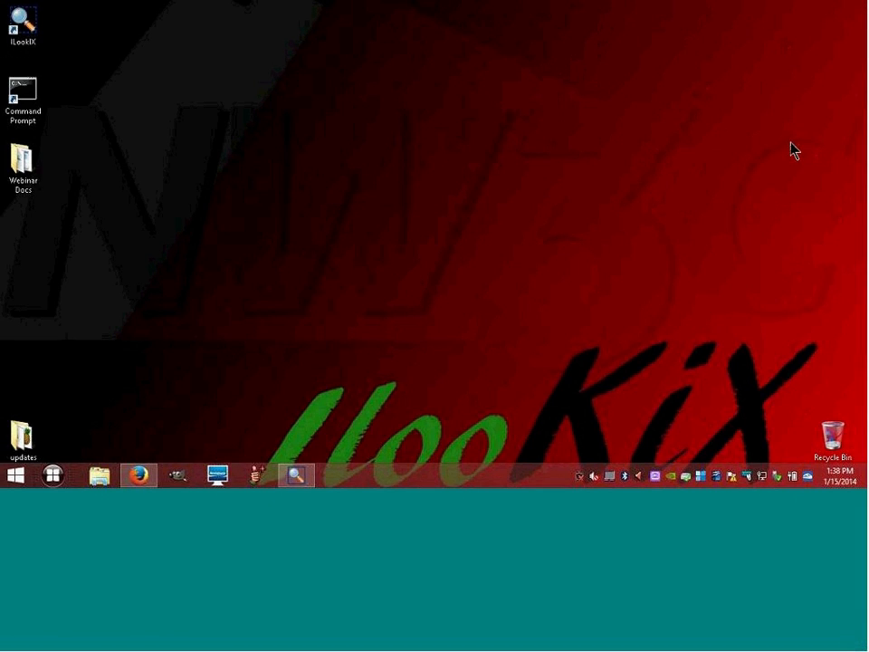
Step: Open bulkLoadList.bll from the "bulk load image" folder on the Bulk Load List Case (S:) drive in WordPad
{"action": "left_click", "coordinate": [112, 477]}
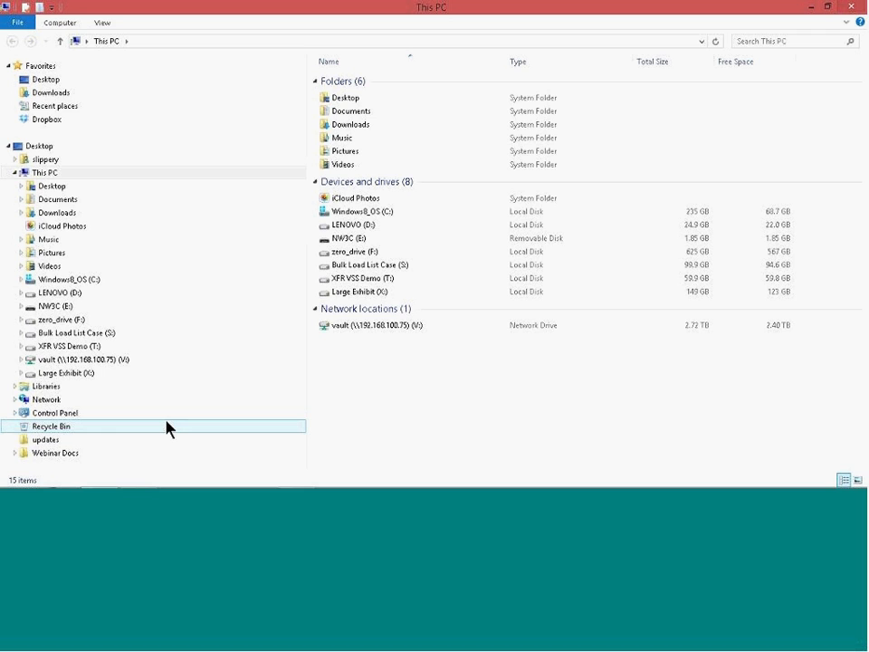
{"action": "left_click", "coordinate": [95, 340]}
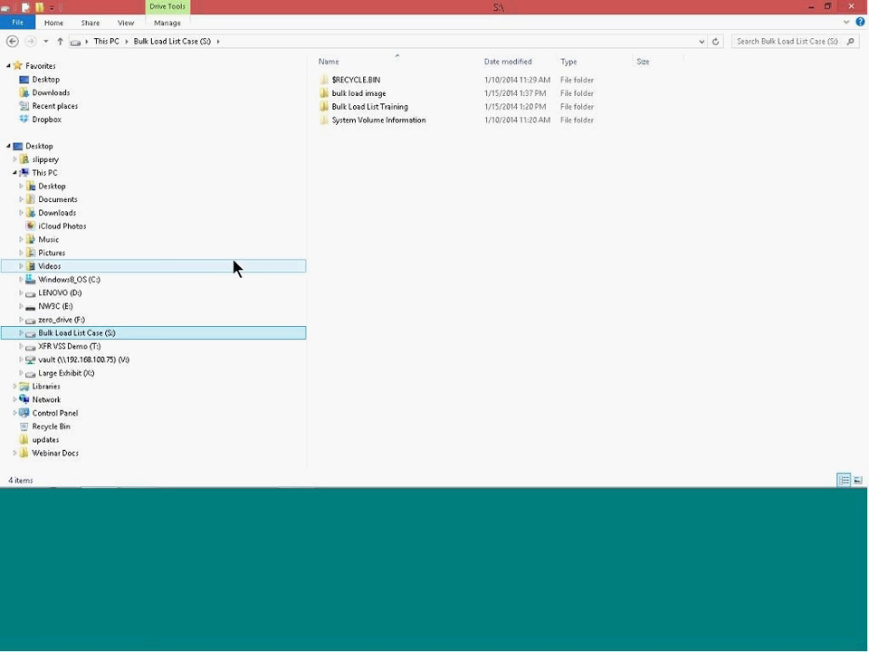
{"action": "mouse_move", "coordinate": [372, 94]}
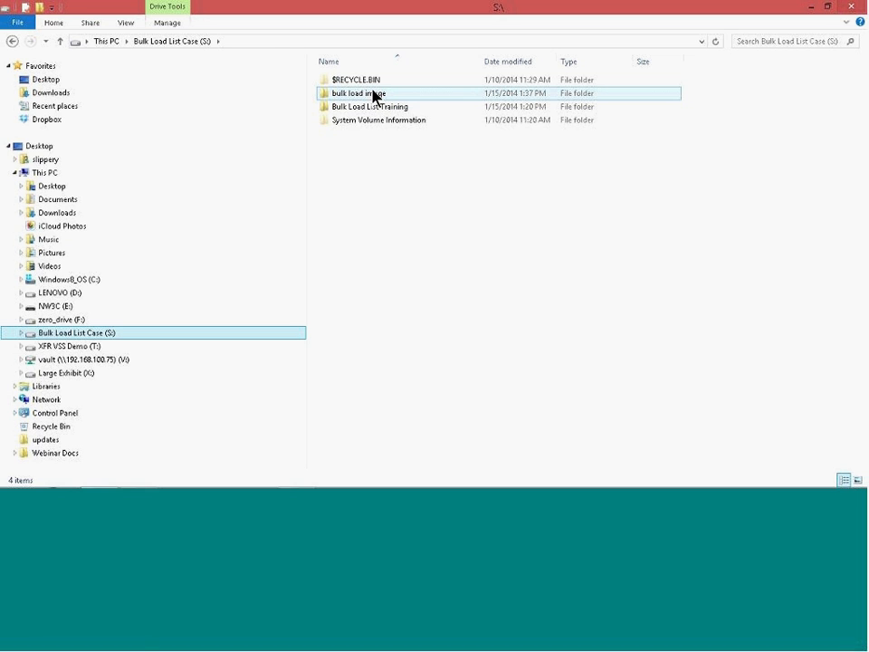
{"action": "double_click", "coordinate": [372, 94]}
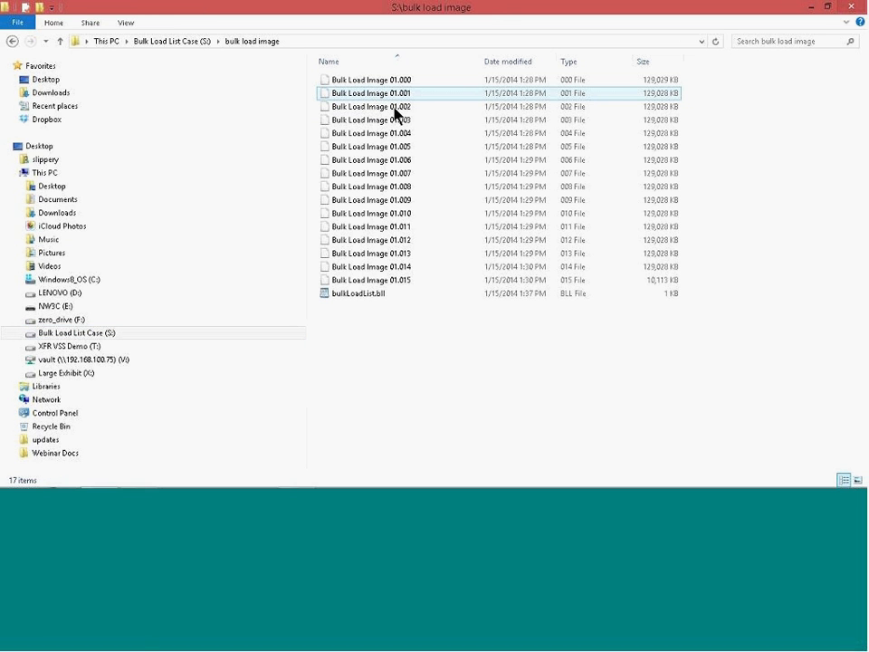
{"action": "mouse_move", "coordinate": [426, 295]}
{"action": "left_click", "coordinate": [384, 296]}
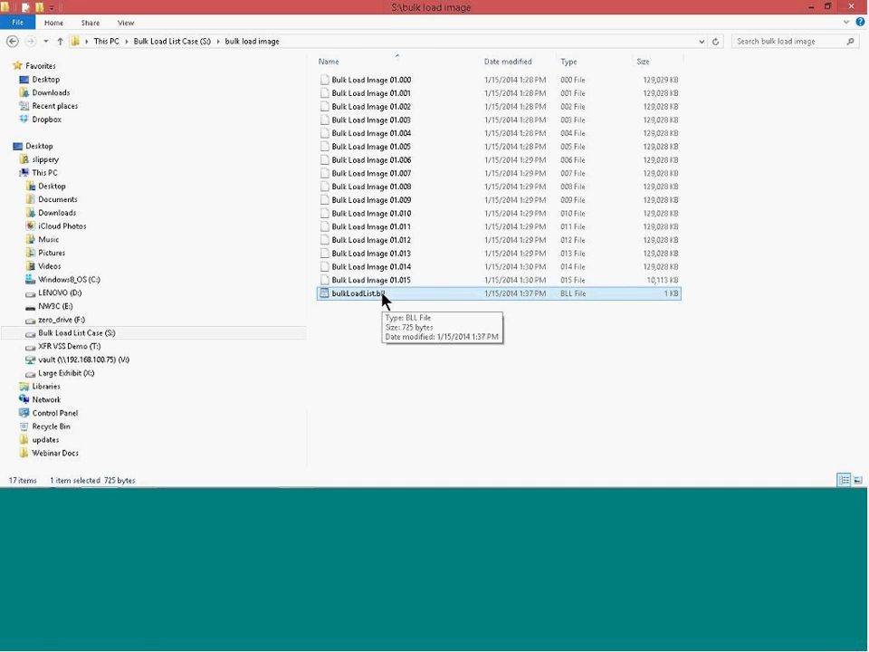
{"action": "right_click", "coordinate": [382, 300]}
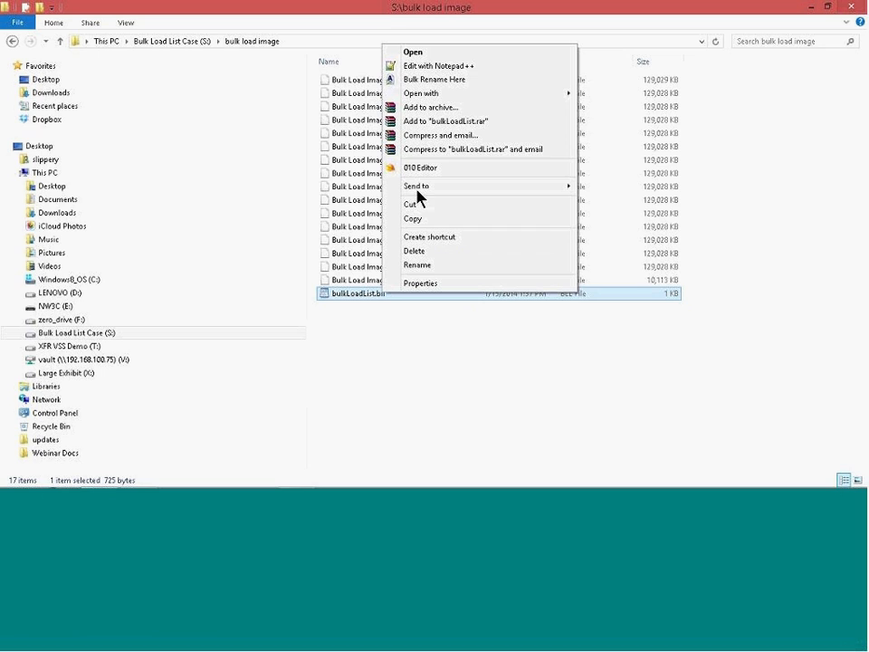
{"action": "mouse_move", "coordinate": [442, 101]}
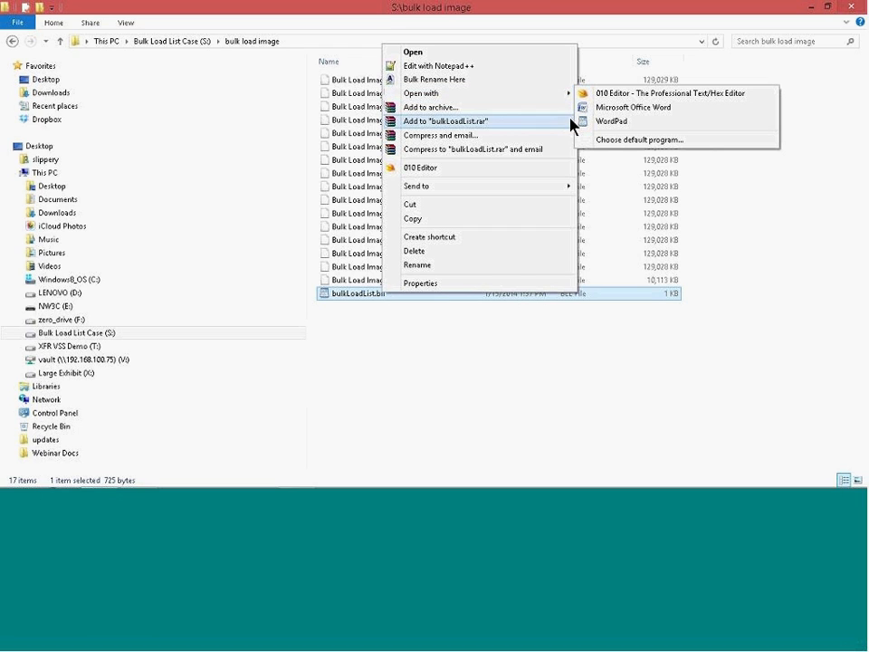
{"action": "left_click", "coordinate": [623, 122]}
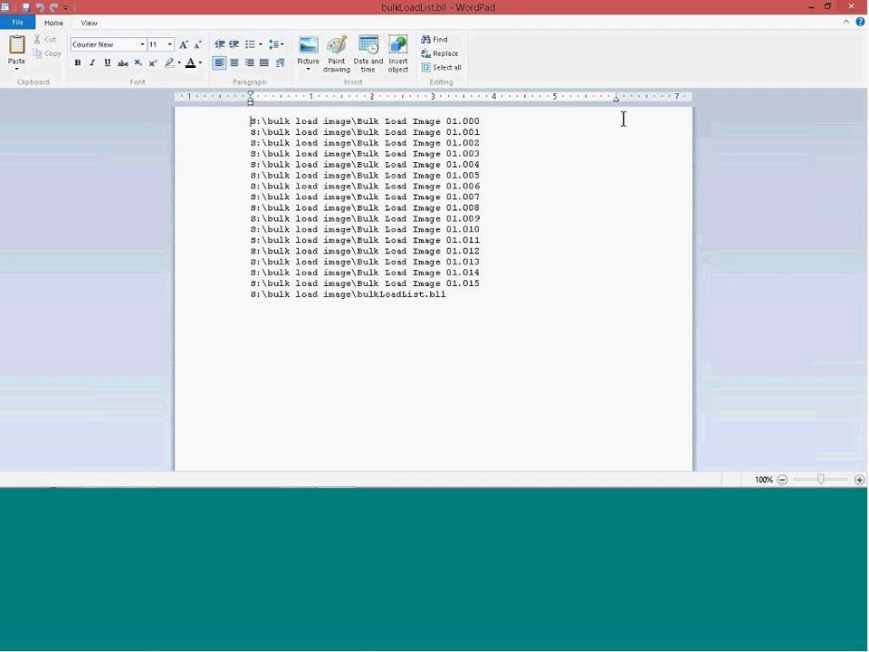
Step: Delete the final line, S:\bulk load image\bulkLoadList.bll, from the list
{"action": "key", "text": "Down"}
{"action": "key", "text": "Down"}
{"action": "key", "text": "Down"}
{"action": "key", "text": "Down"}
{"action": "key", "text": "Down"}
{"action": "key", "text": "Down"}
{"action": "key", "text": "Down"}
{"action": "key", "text": "Down"}
{"action": "key", "text": "Down"}
{"action": "key", "text": "Down"}
{"action": "key", "text": "Up"}
{"action": "key", "text": "shift+End"}
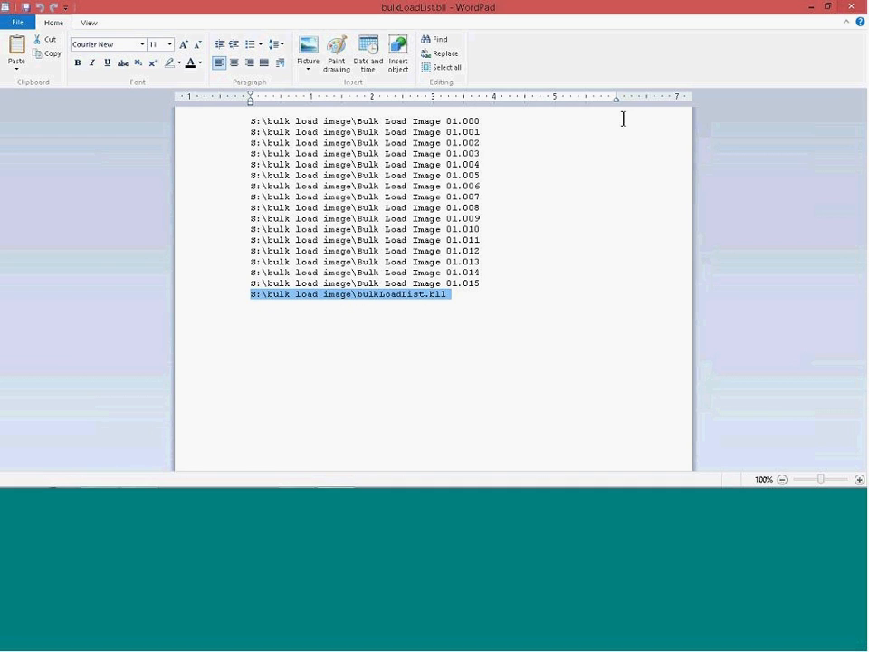
{"action": "key", "text": "Delete"}
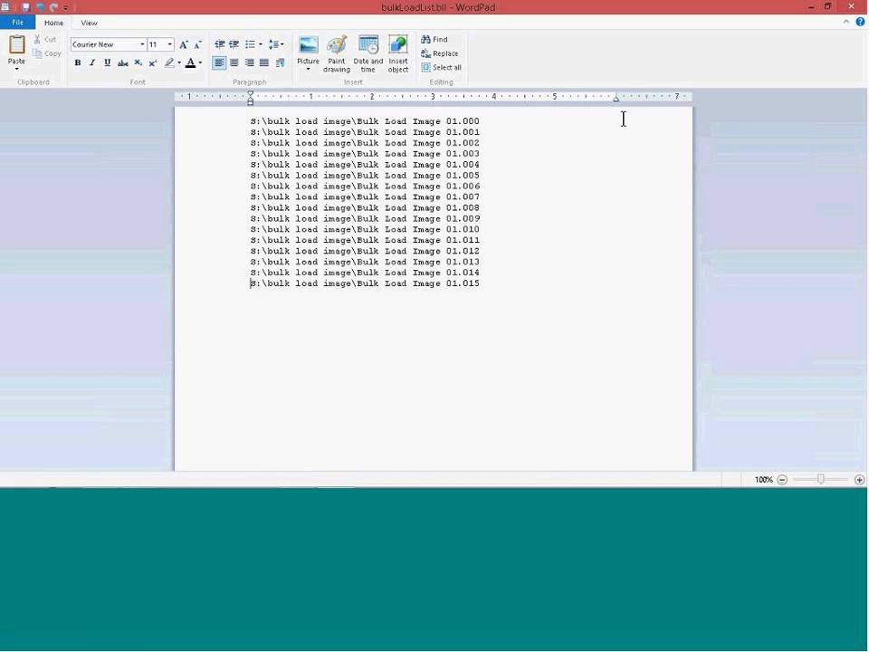
Step: Replace every "s:\" in the list with "-s:\" so each segment path starts with a hyphen
{"action": "key", "text": "Up"}
{"action": "key", "text": "Up"}
{"action": "key", "text": "Up"}
{"action": "key", "text": "Up"}
{"action": "key", "text": "Up"}
{"action": "key", "text": "Up"}
{"action": "key", "text": "Up"}
{"action": "key", "text": "Up"}
{"action": "key", "text": "Up"}
{"action": "key", "text": "Up"}
{"action": "key", "text": "Up"}
{"action": "key", "text": "Up"}
{"action": "key", "text": "Up"}
{"action": "key", "text": "Up"}
{"action": "key", "text": "Up"}
{"action": "left_click", "coordinate": [444, 53]}
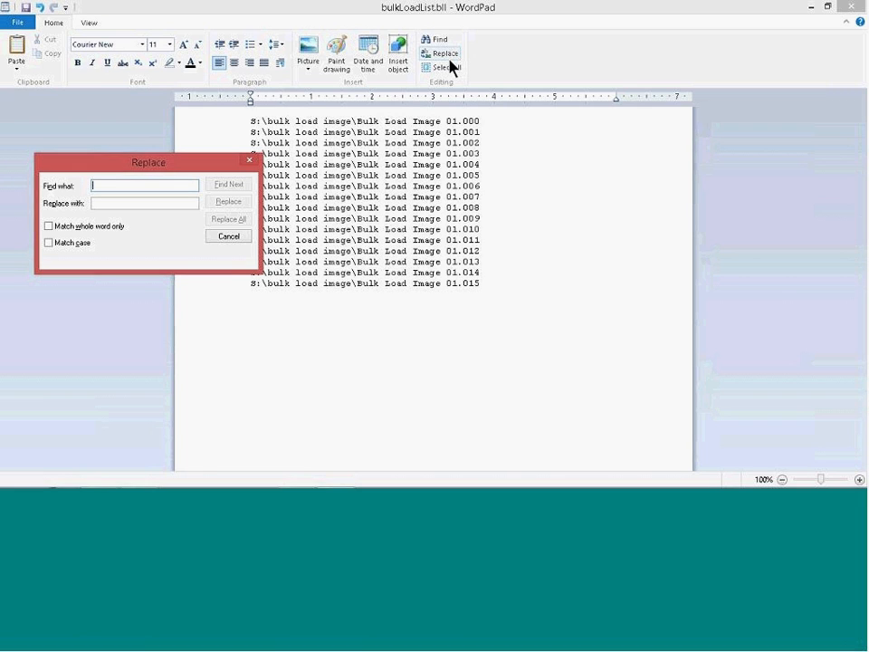
{"action": "left_click", "coordinate": [250, 162]}
{"action": "left_click", "coordinate": [443, 56]}
{"action": "type", "text": "s"}
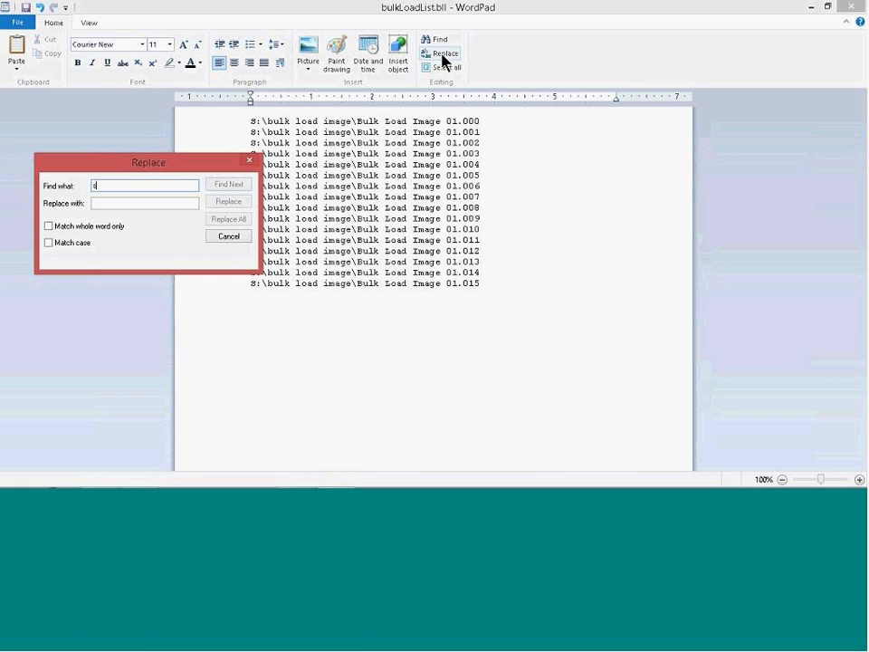
{"action": "type", "text": ":"}
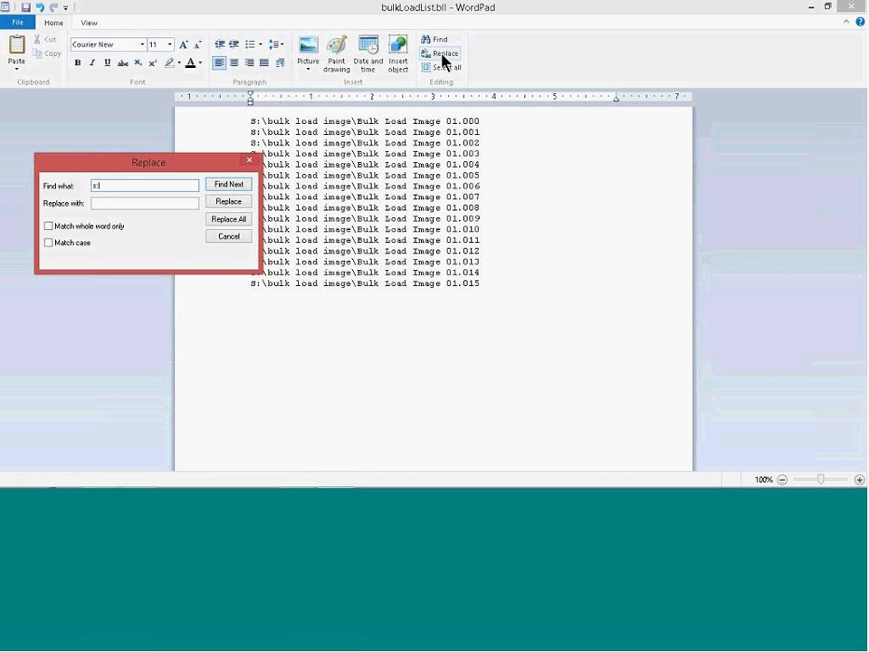
{"action": "key", "text": "BackSpace"}
{"action": "type", "text": ":\\"}
{"action": "left_click", "coordinate": [133, 203]}
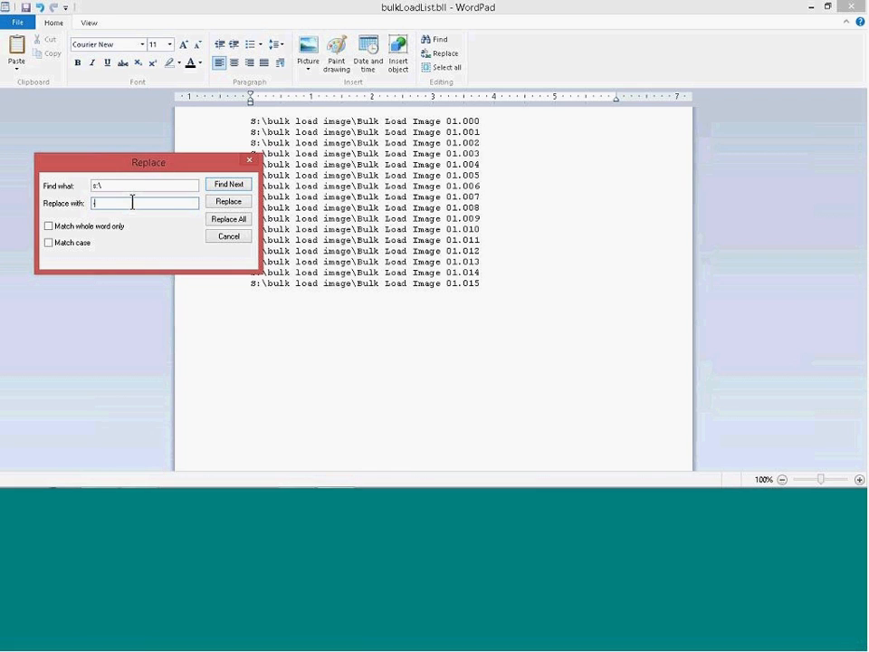
{"action": "type", "text": "s:\\"}
{"action": "left_click", "coordinate": [225, 220]}
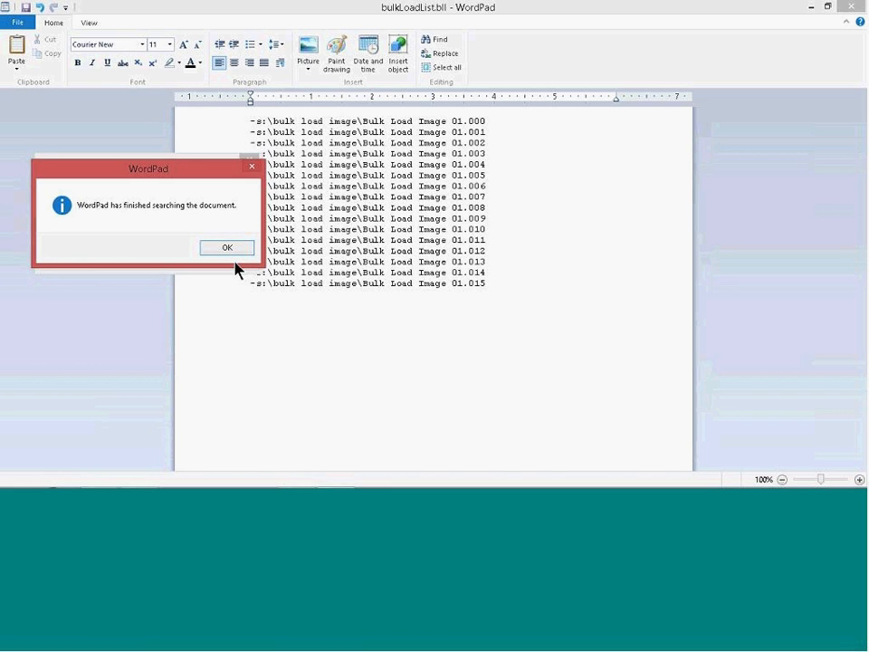
{"action": "left_click", "coordinate": [232, 253]}
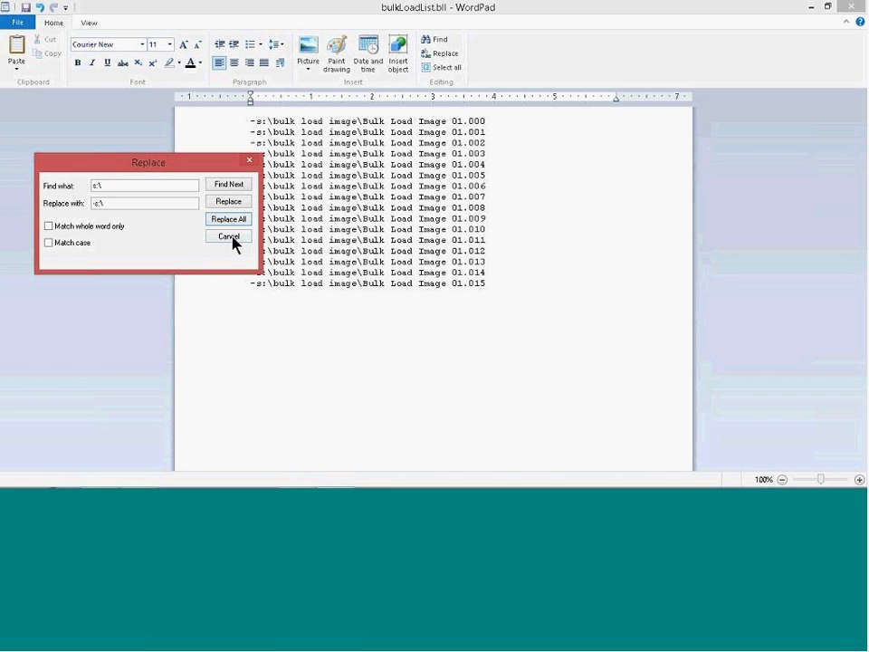
{"action": "left_click", "coordinate": [249, 161]}
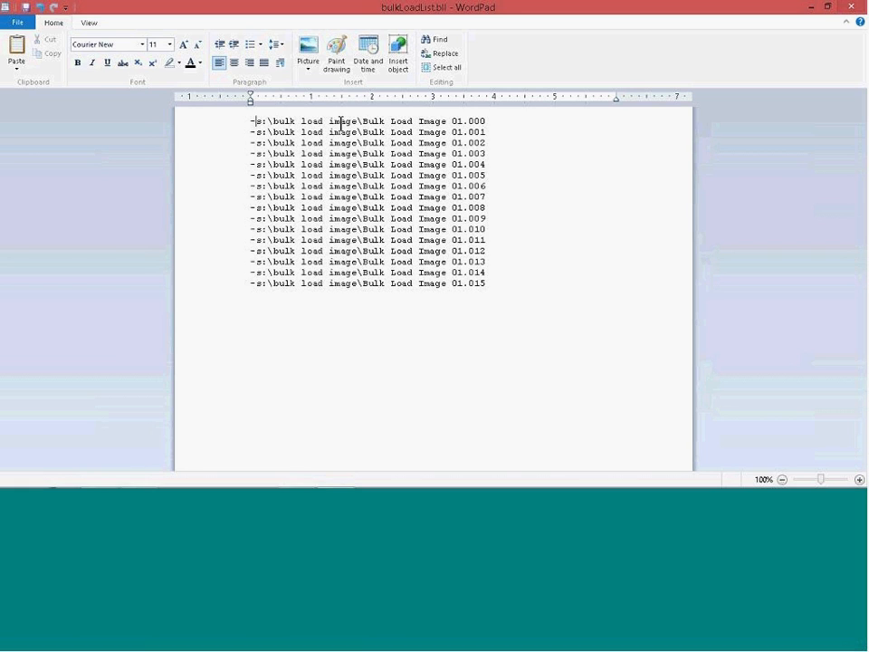
Step: Remove the leading hyphen from the Bulk Load Image 01.000 line, save the list, and close WordPad and the folder window
{"action": "key", "text": "BackSpace"}
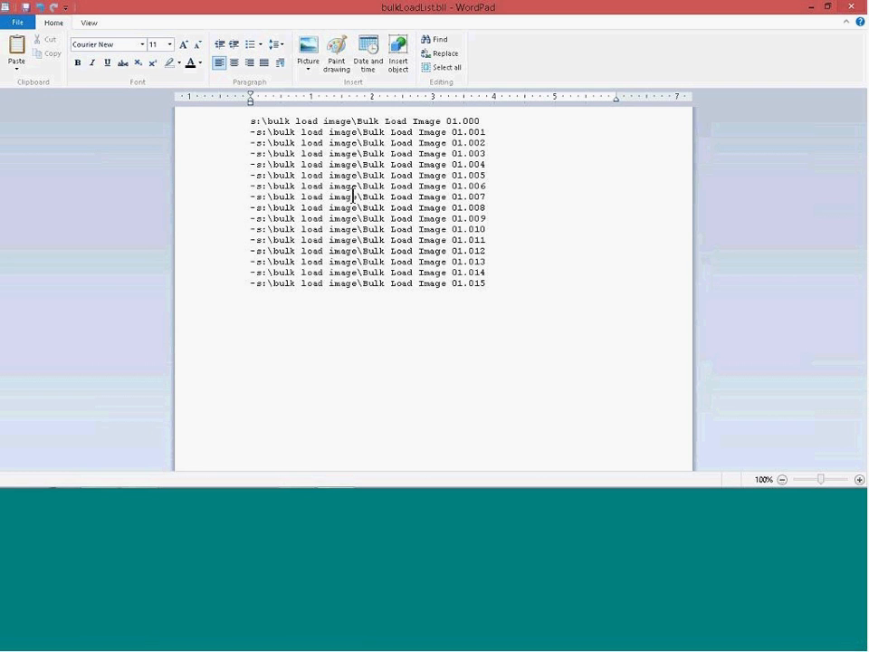
{"action": "left_click", "coordinate": [853, 7]}
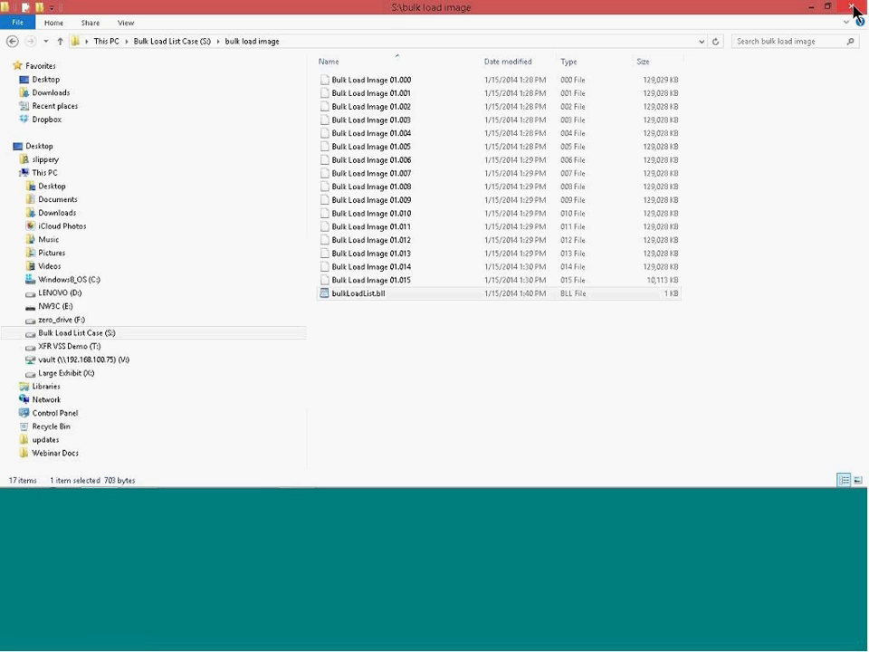
{"action": "left_click", "coordinate": [854, 7]}
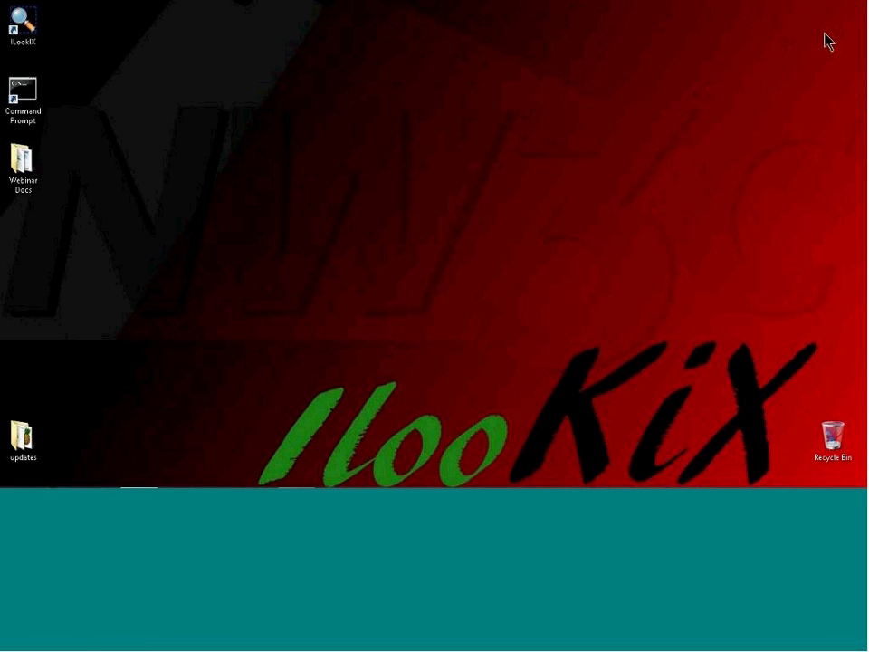
Step: Switch to ILookIX and start adding an image set to the case, showing its attached image options
{"action": "left_click", "coordinate": [297, 476]}
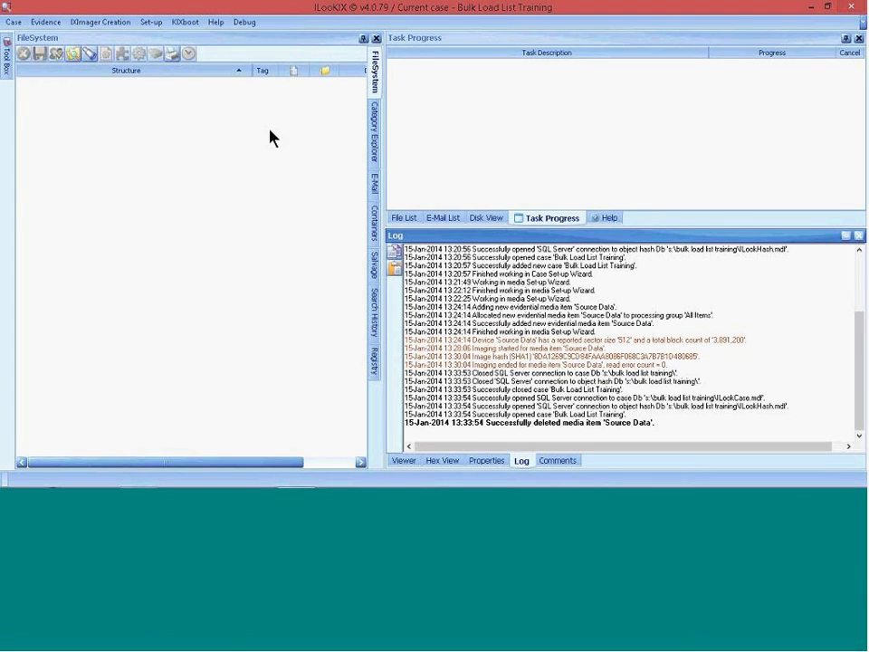
{"action": "left_click", "coordinate": [48, 23]}
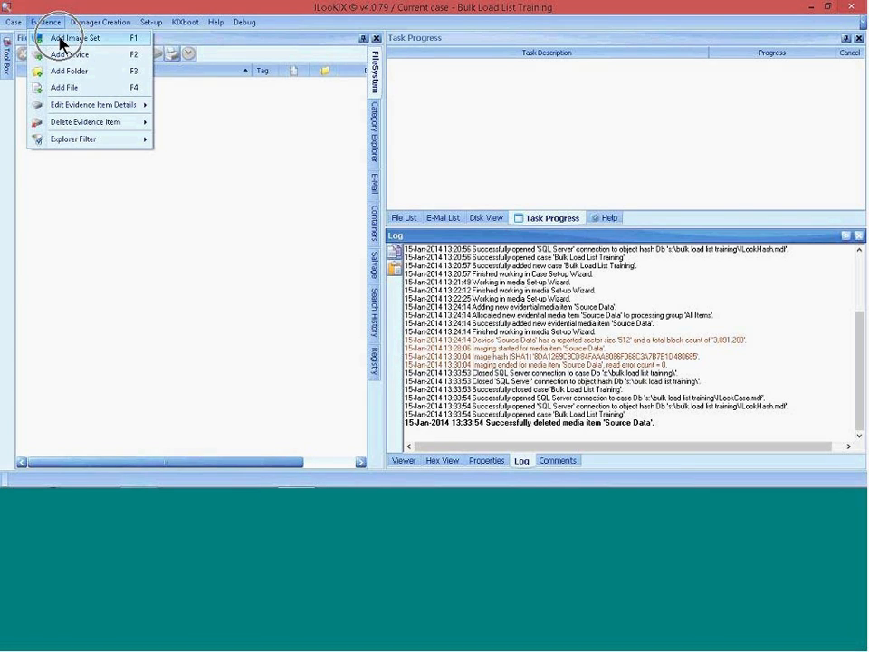
{"action": "left_click", "coordinate": [62, 40]}
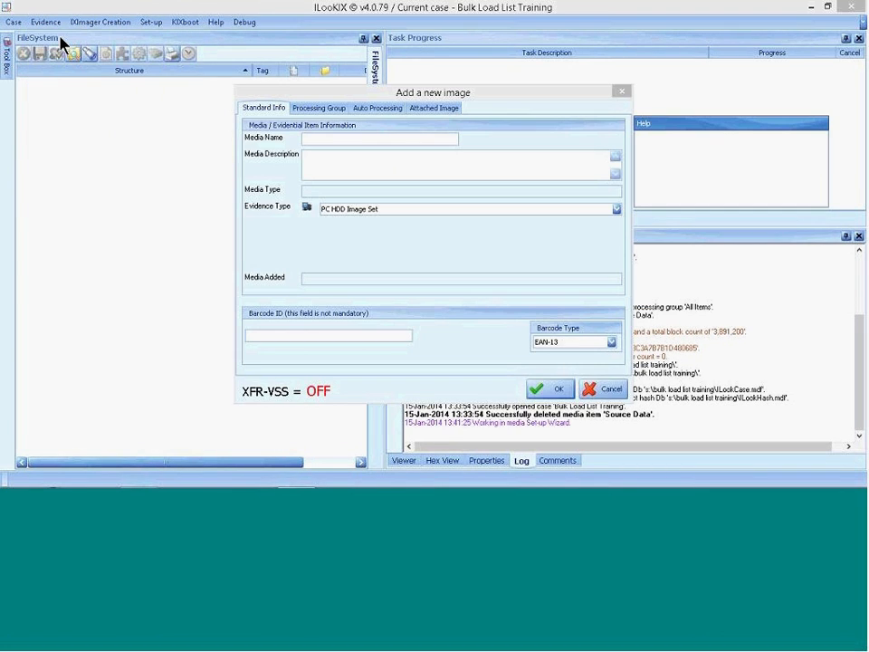
{"action": "left_click", "coordinate": [443, 112]}
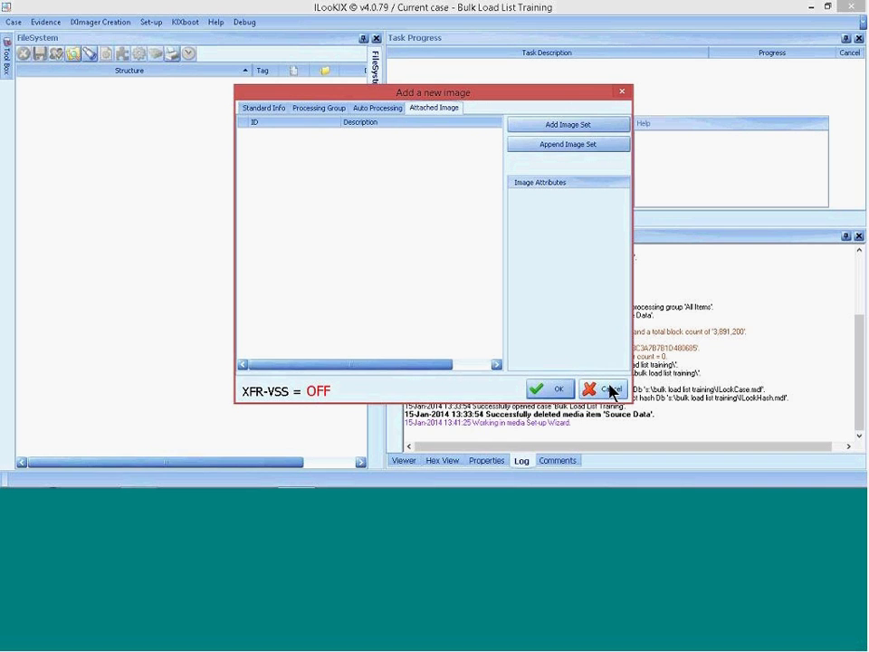
Step: In the new image's auto processing options, disable XFR - Xtreme File Recovery and the auto probe for lost partitions
{"action": "left_click", "coordinate": [385, 110]}
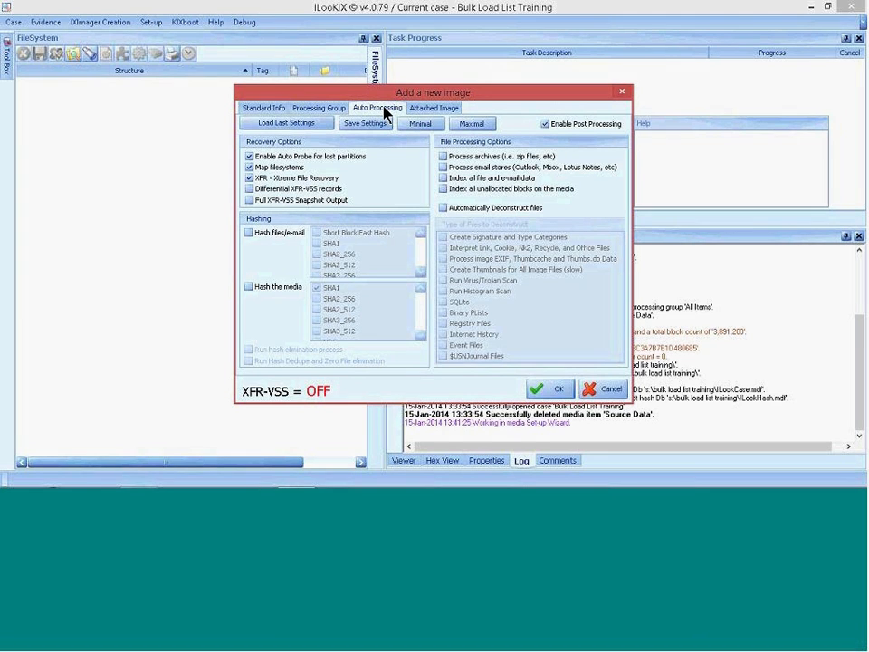
{"action": "left_click_drag", "start_coordinate": [396, 92], "coordinate": [337, 40]}
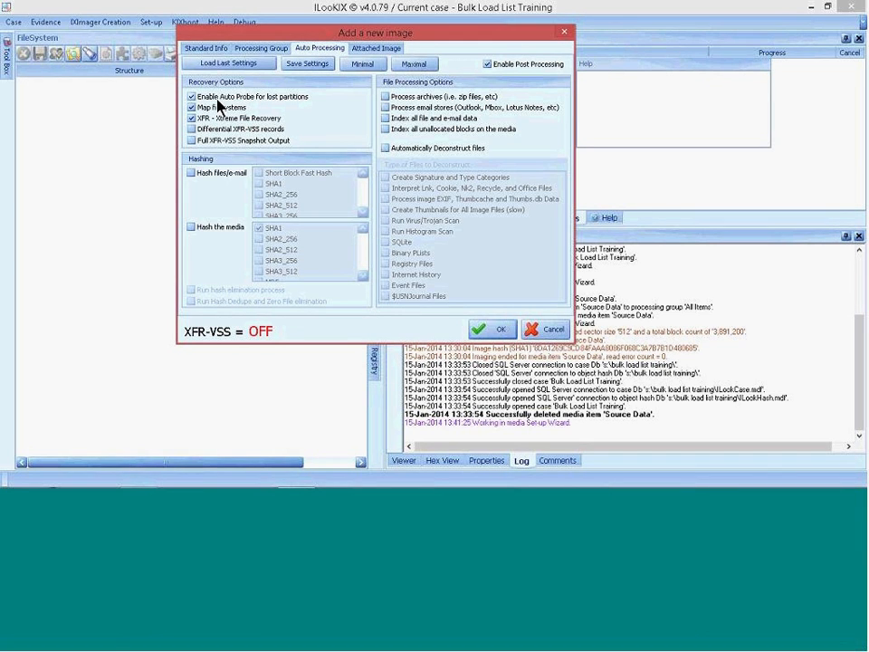
{"action": "left_click", "coordinate": [192, 119]}
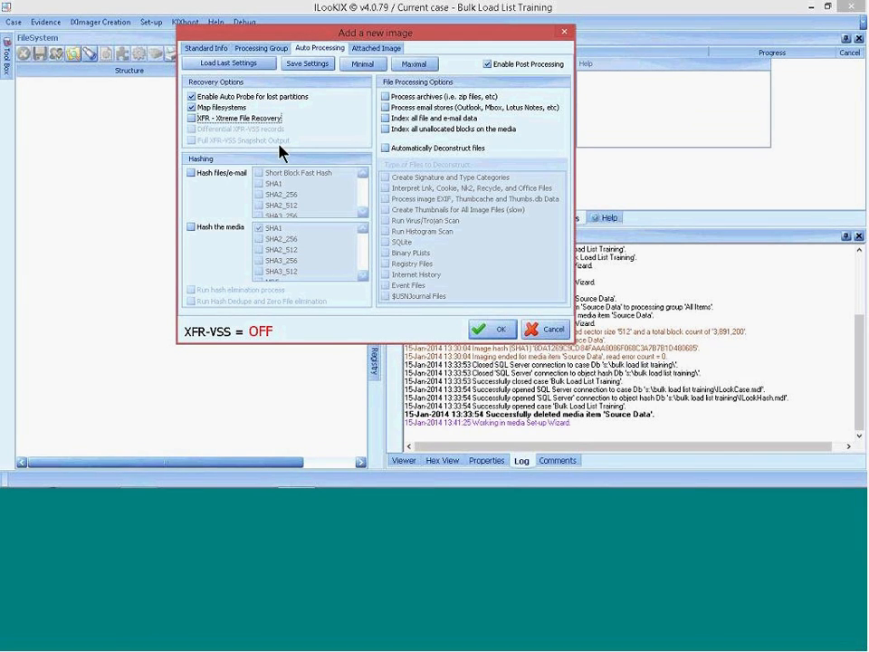
{"action": "left_click", "coordinate": [192, 97]}
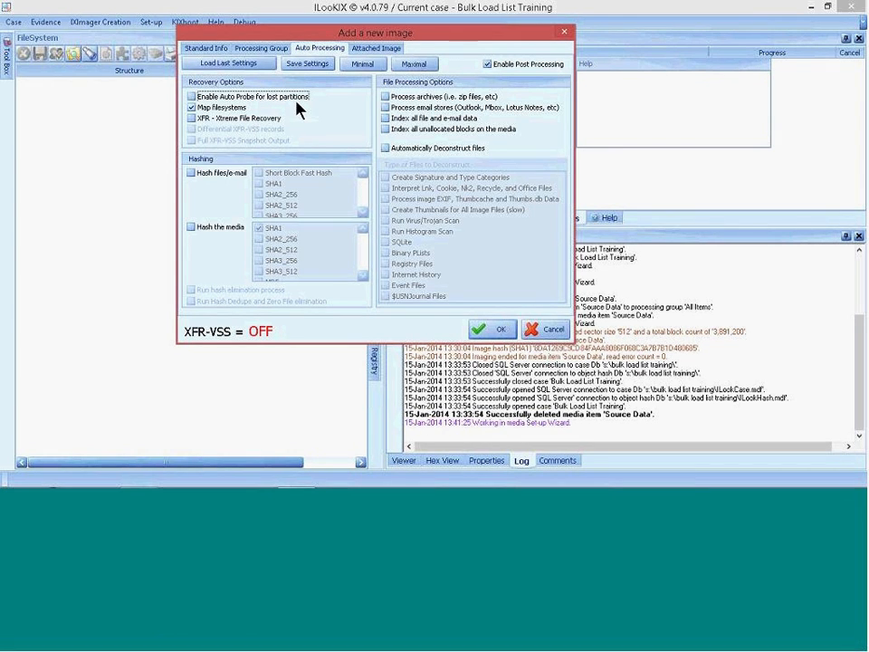
Step: Enable processing of archives and email stores, interpretation of Lnk, Cookie, Nk2, Recycle and Office files, image EXIF/Thumbcache/Thumbs.db processing, and thumbnails for all image files
{"action": "left_click", "coordinate": [387, 97]}
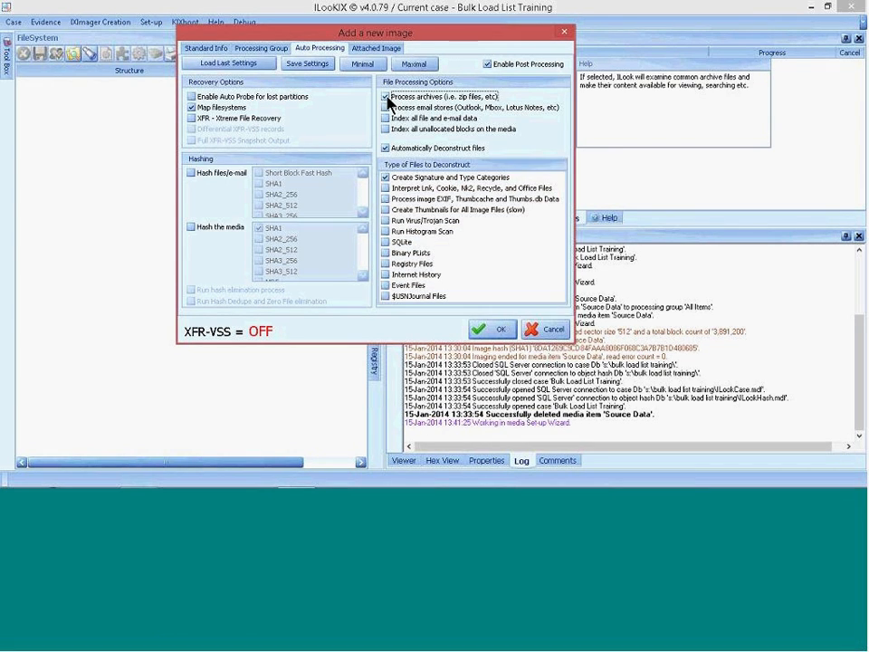
{"action": "left_click", "coordinate": [387, 108]}
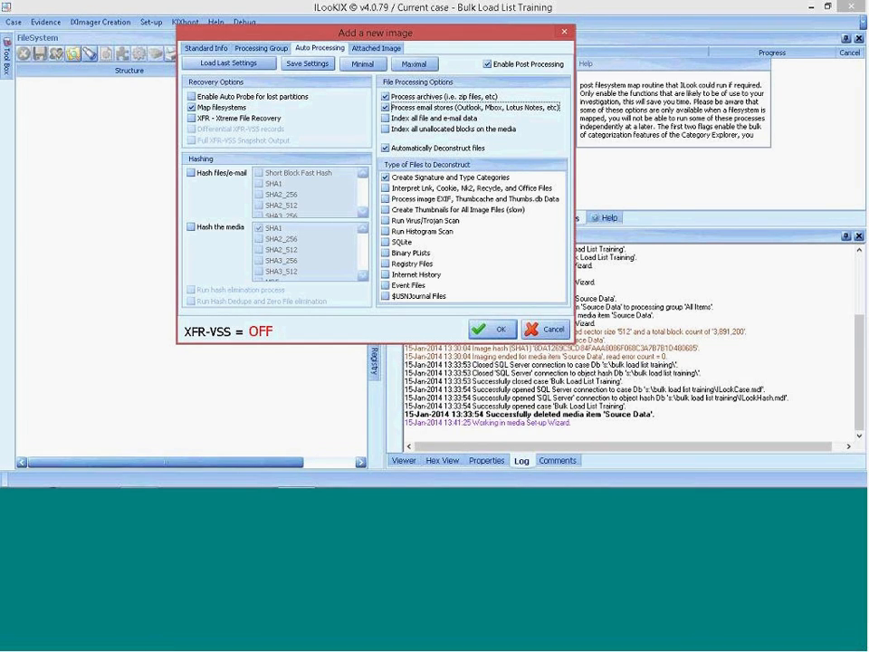
{"action": "left_click", "coordinate": [386, 188]}
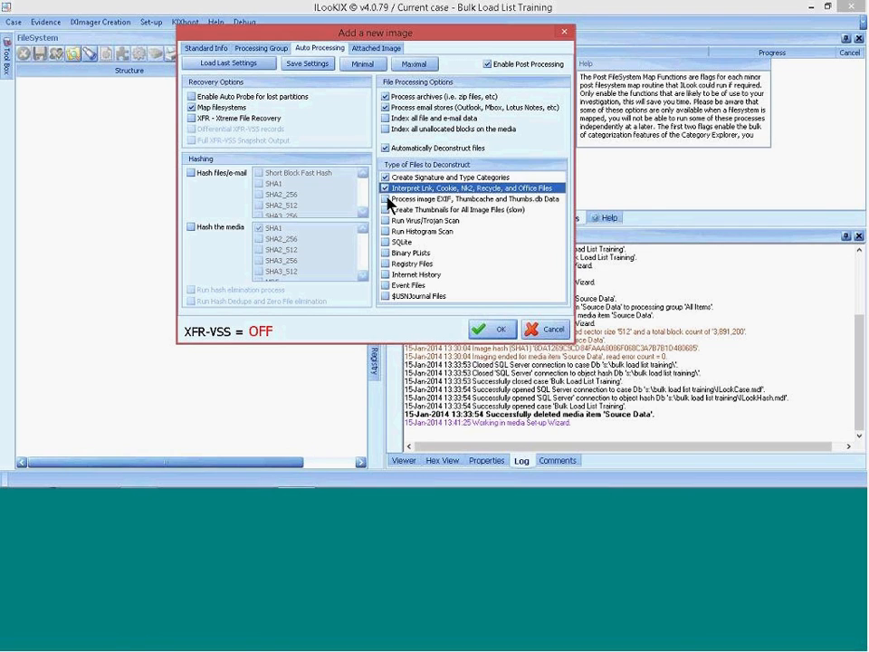
{"action": "left_click", "coordinate": [387, 200]}
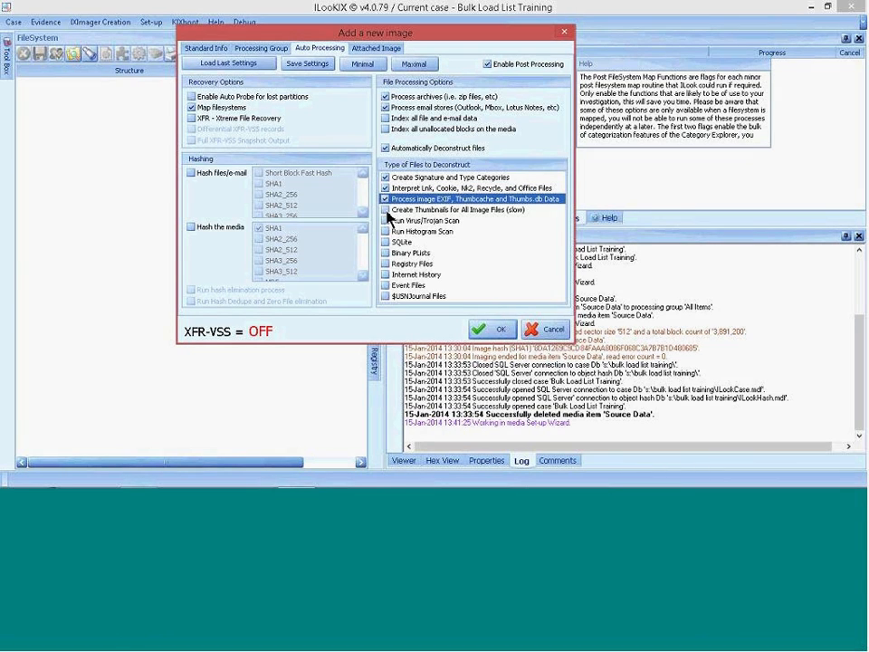
{"action": "left_click", "coordinate": [386, 209]}
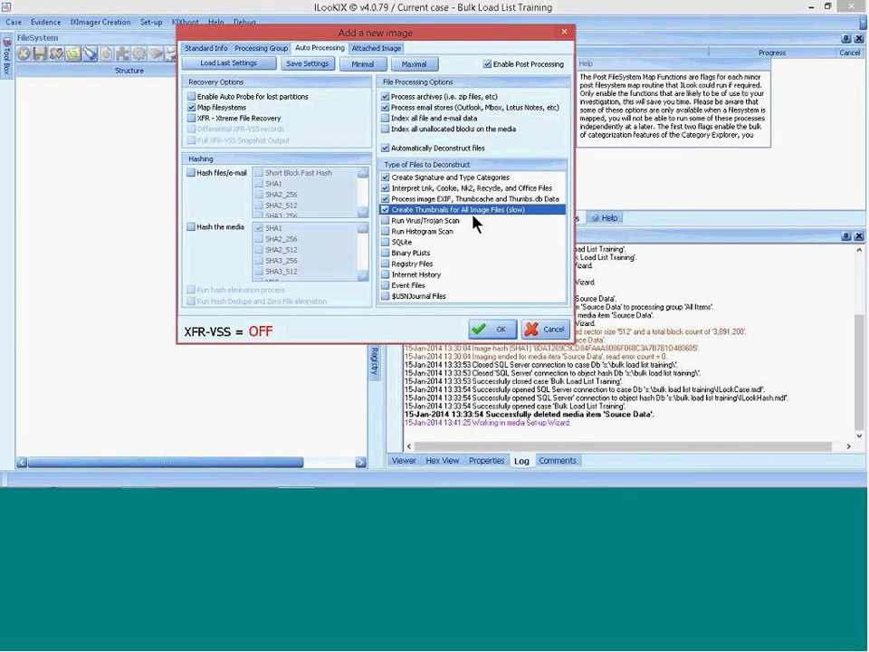
Step: Save the auto processing settings and close the new image dialog without adding an image
{"action": "left_click", "coordinate": [316, 65]}
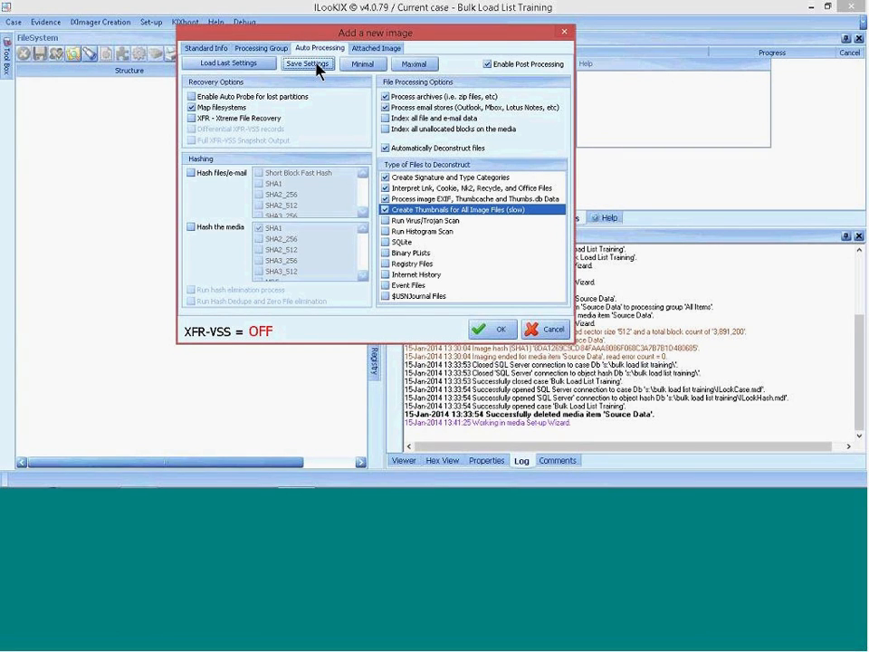
{"action": "left_click", "coordinate": [316, 64]}
{"action": "left_click", "coordinate": [565, 32]}
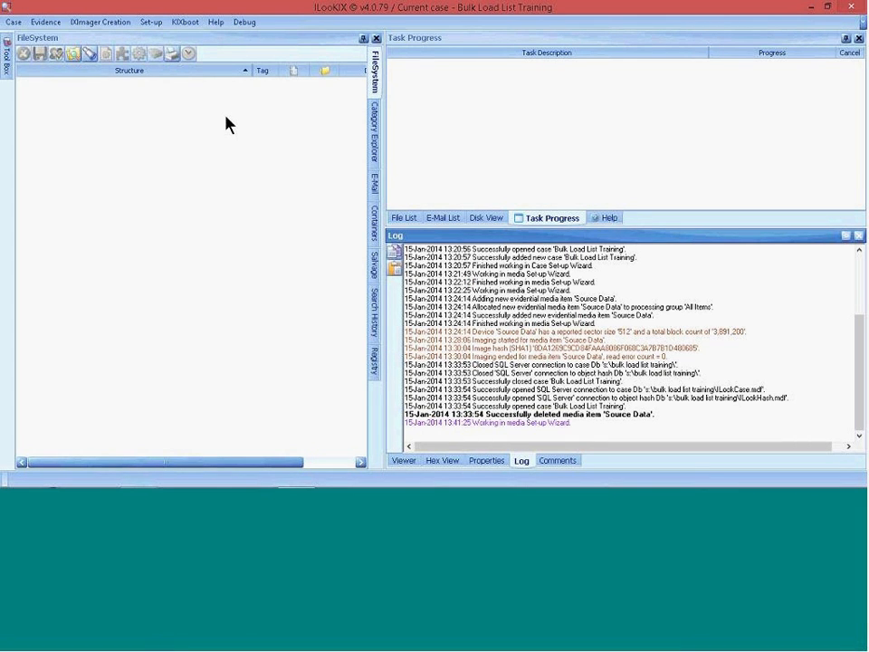
Step: Open the Mini-App Run-Time and resize and reposition its window so that it fits fully on screen
{"action": "left_click", "coordinate": [8, 56]}
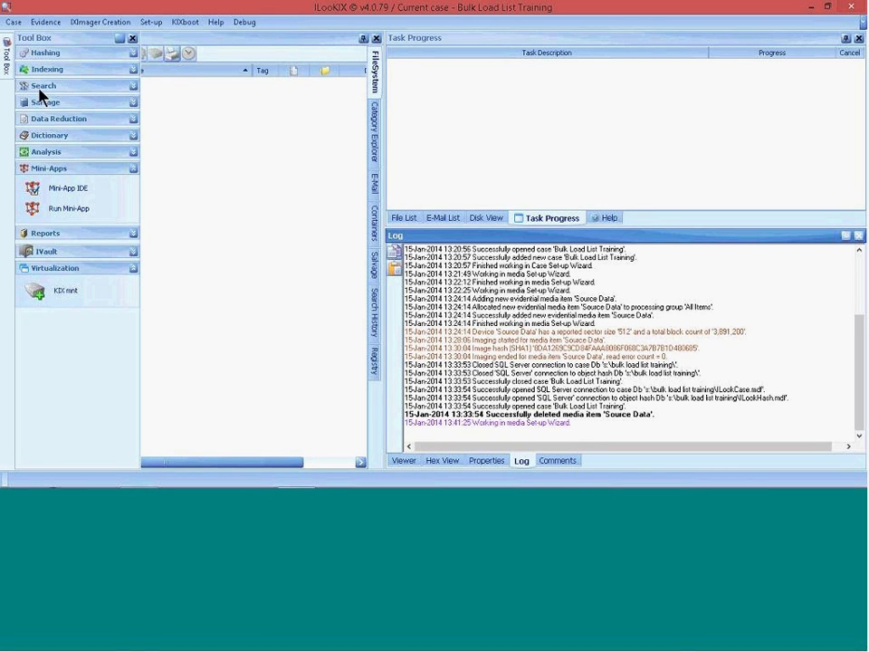
{"action": "left_click", "coordinate": [135, 170]}
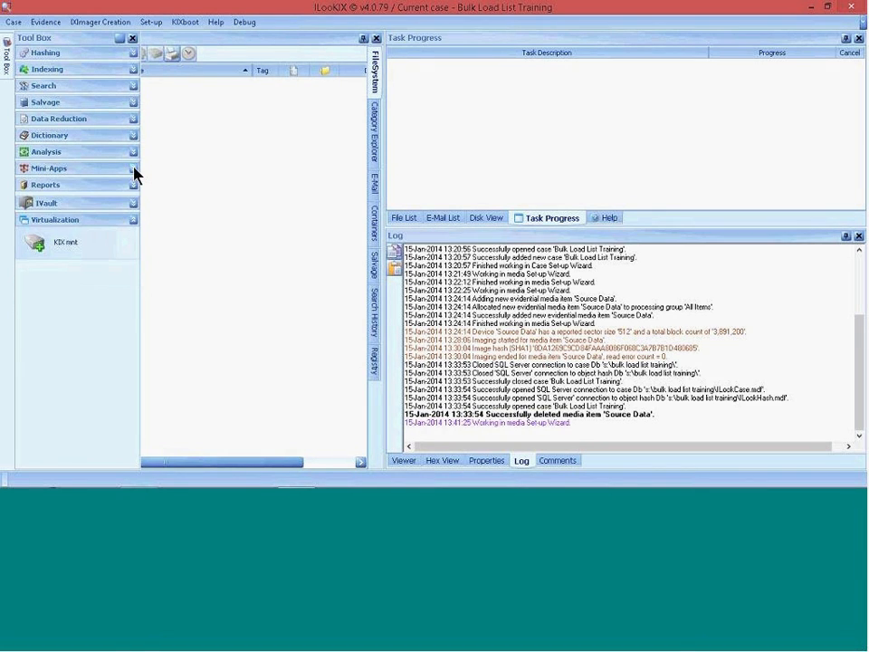
{"action": "left_click", "coordinate": [134, 170]}
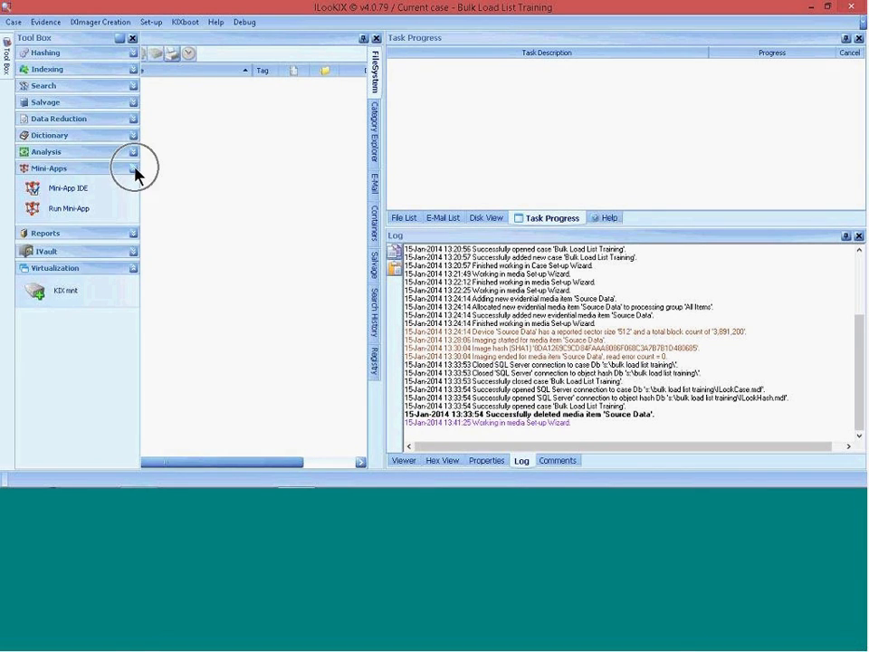
{"action": "left_click", "coordinate": [82, 213]}
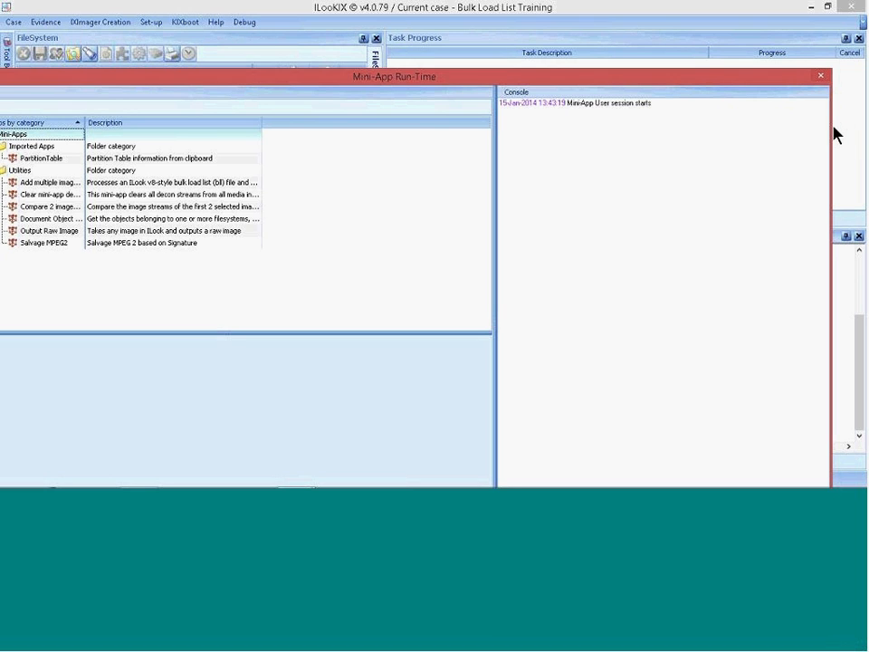
{"action": "left_click_drag", "start_coordinate": [829, 131], "coordinate": [714, 133]}
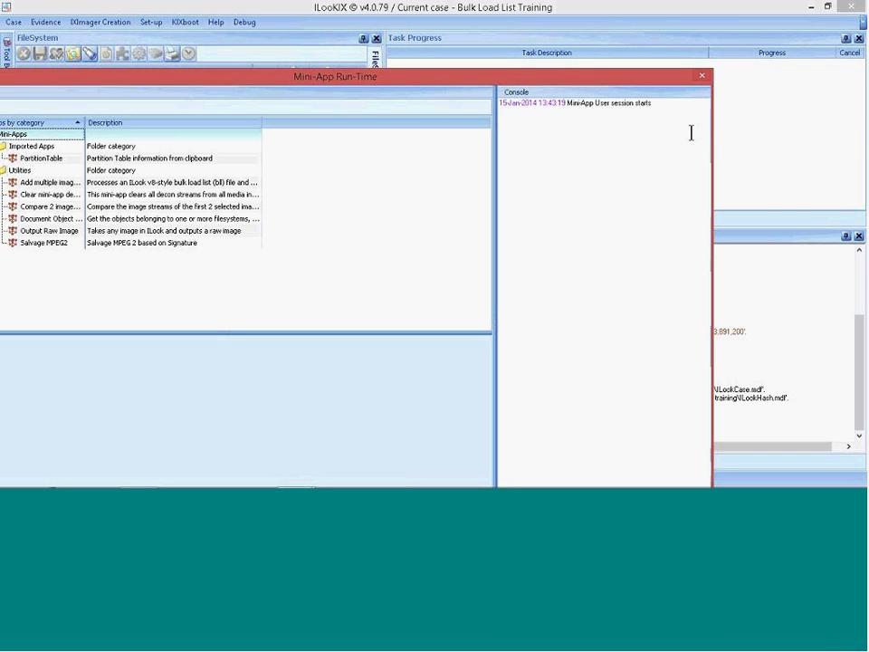
{"action": "left_click_drag", "start_coordinate": [573, 83], "coordinate": [670, 73]}
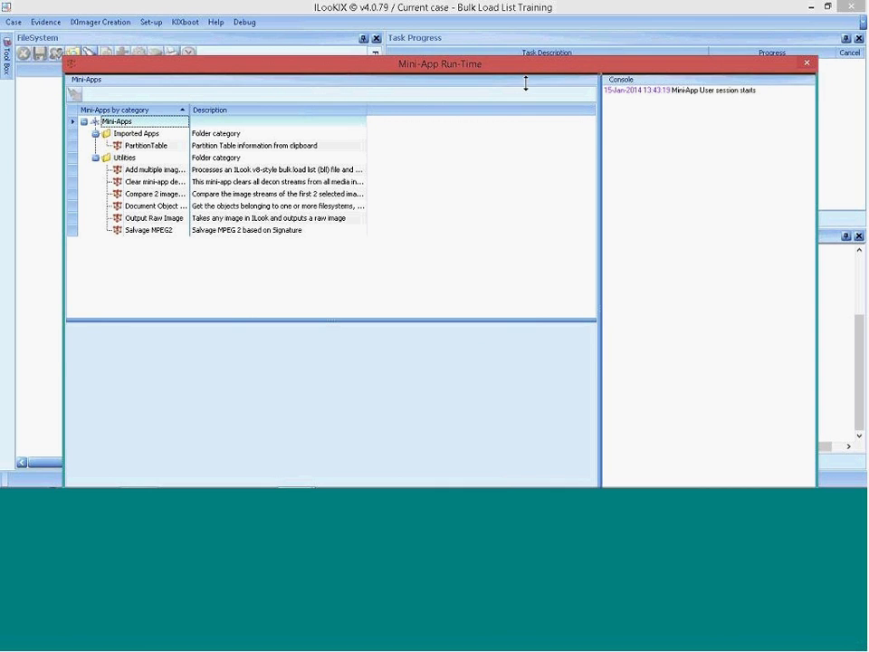
{"action": "left_click_drag", "start_coordinate": [526, 84], "coordinate": [521, 41]}
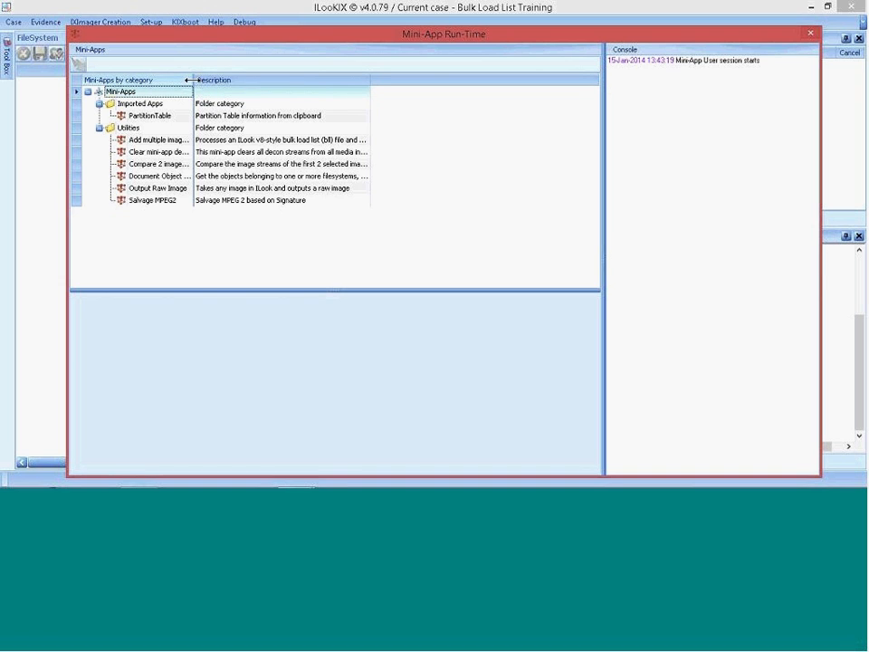
Step: Select the "Add multiple image sets" utility and widen the mini-app list's name and description columns
{"action": "left_click_drag", "start_coordinate": [192, 80], "coordinate": [240, 80]}
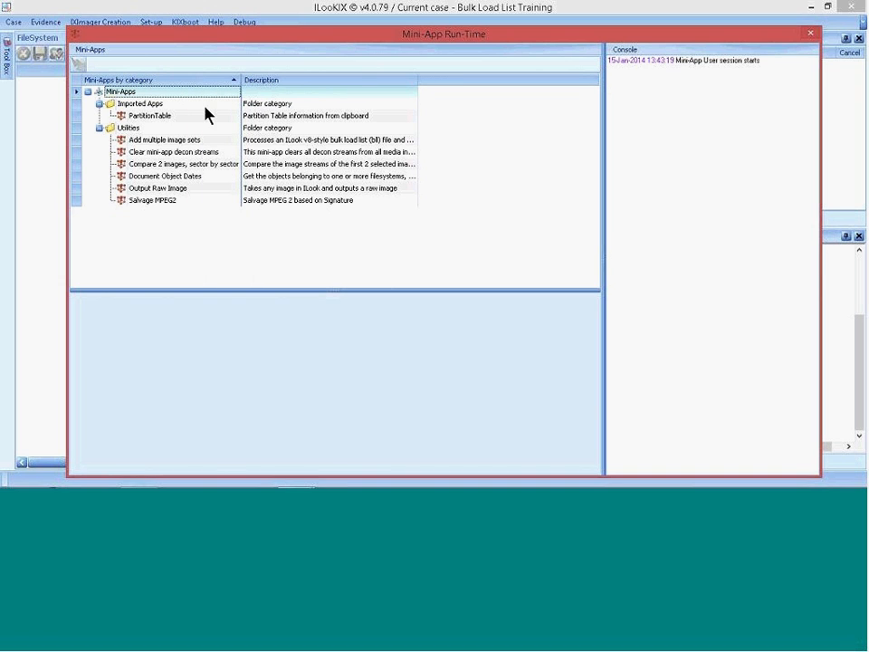
{"action": "left_click", "coordinate": [177, 145]}
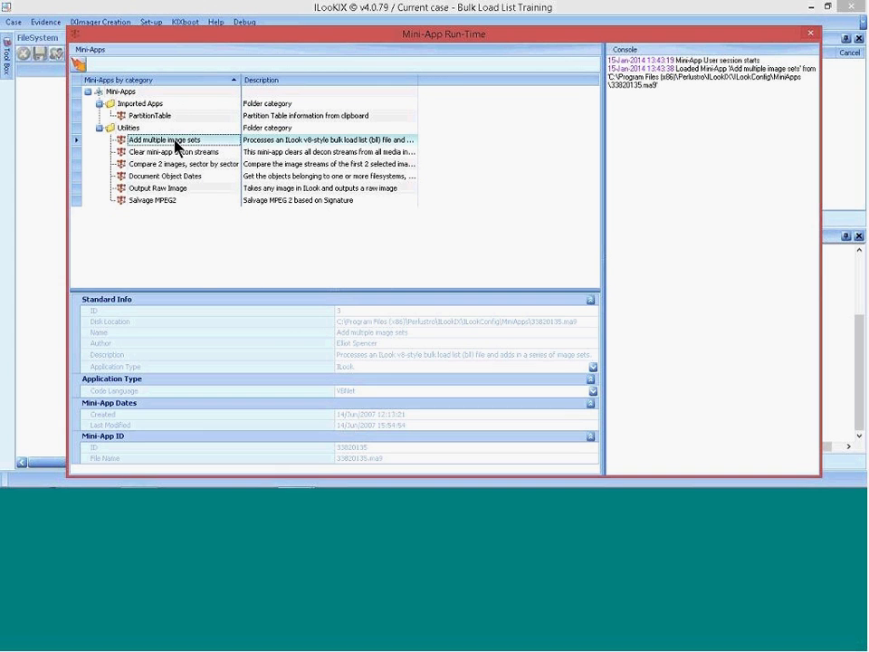
{"action": "double_click", "coordinate": [418, 82]}
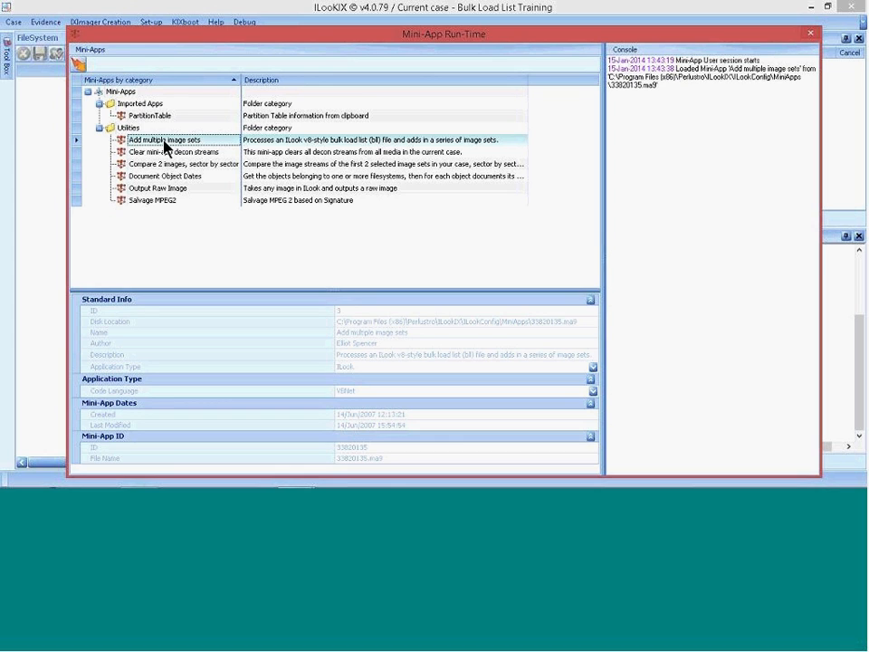
Step: Run the "Add multiple image sets" mini-app with bulkLoadList.bll from the "bulk load image" folder on Bulk Load List Case (S:)
{"action": "left_click", "coordinate": [78, 67]}
{"action": "left_click", "coordinate": [82, 66]}
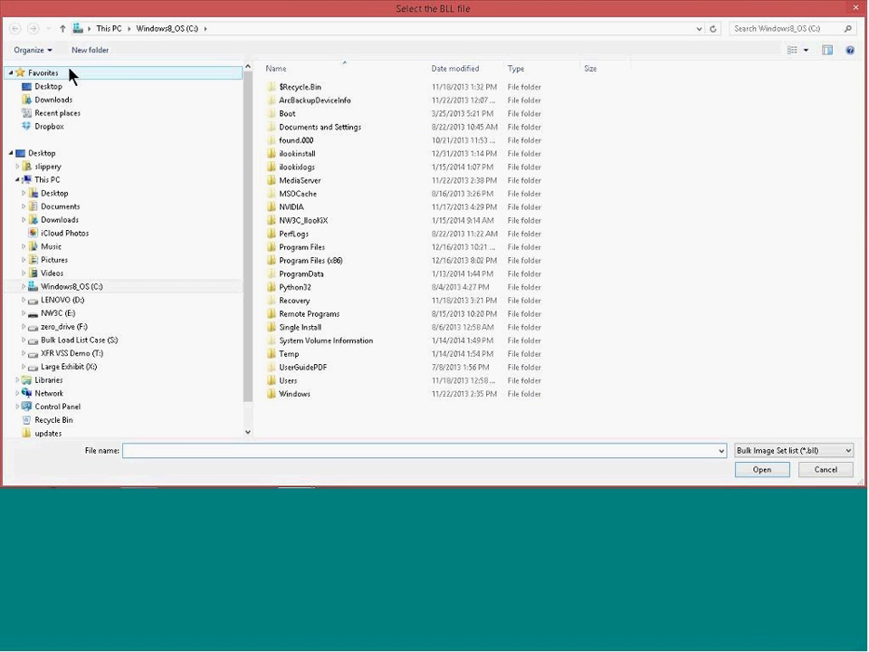
{"action": "left_click", "coordinate": [78, 343]}
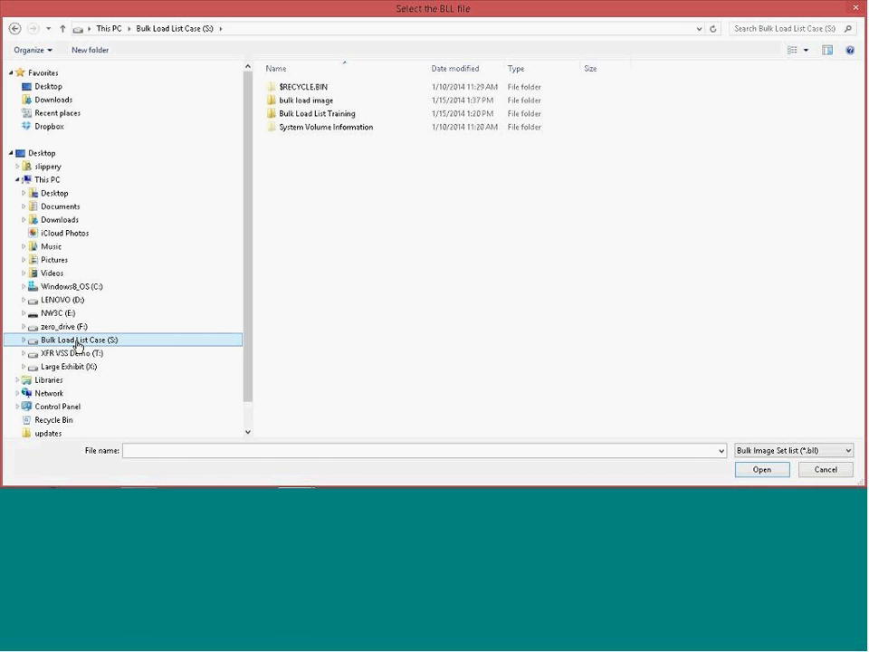
{"action": "double_click", "coordinate": [77, 342]}
{"action": "left_click", "coordinate": [52, 366]}
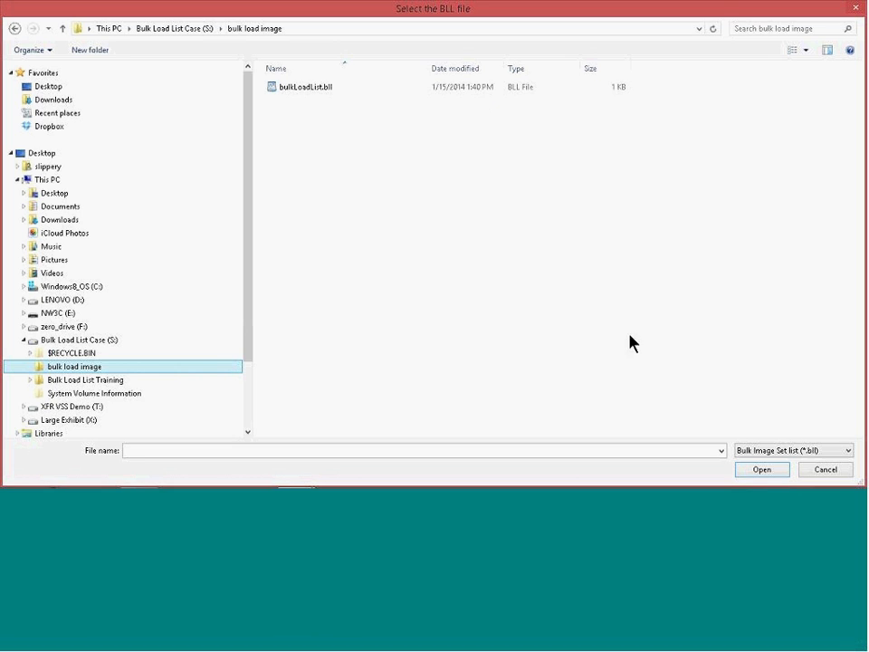
{"action": "left_click", "coordinate": [809, 453]}
{"action": "left_click", "coordinate": [305, 87]}
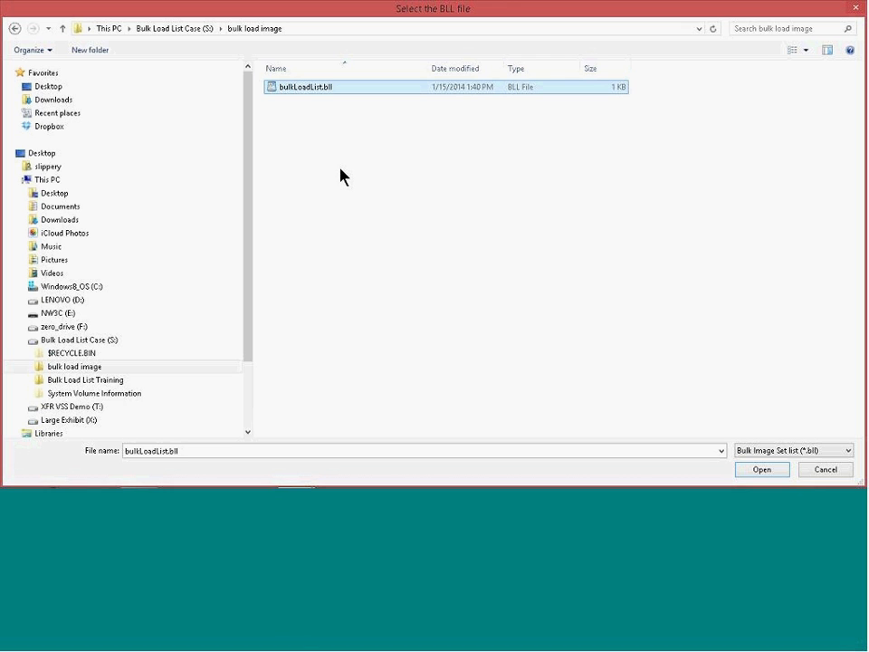
{"action": "left_click", "coordinate": [779, 470]}
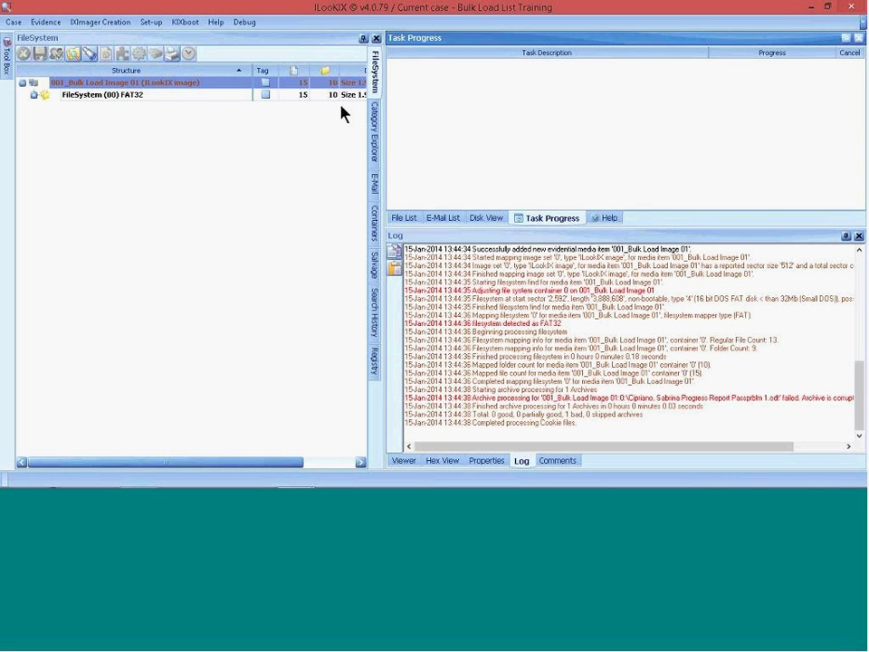
Step: Examine the loaded image's FAT32 folders and the deconstructable file subcategories in the Category Explorer, and return to the file system view
{"action": "left_click", "coordinate": [34, 95]}
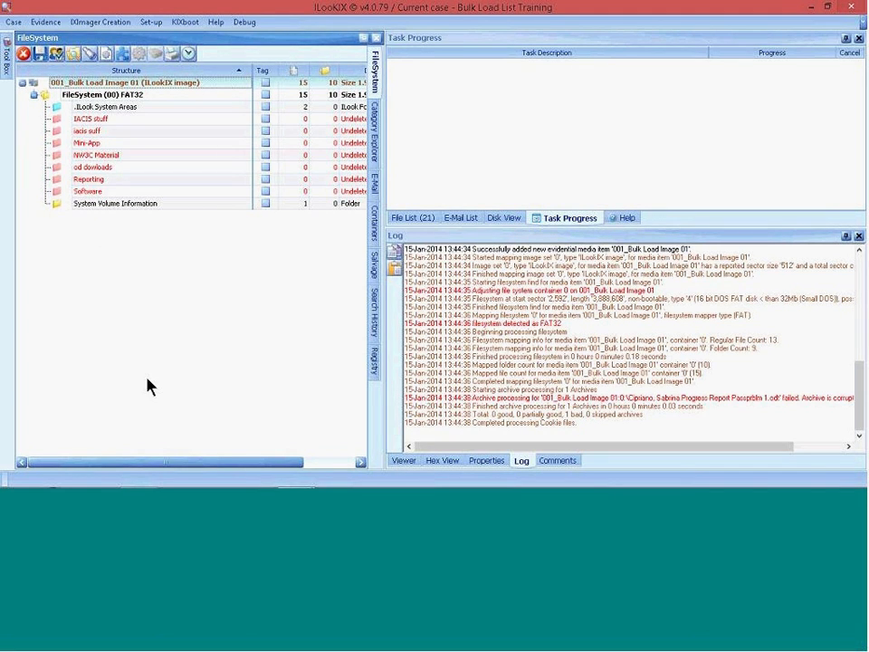
{"action": "left_click_drag", "start_coordinate": [163, 462], "coordinate": [115, 434]}
{"action": "left_click", "coordinate": [375, 136]}
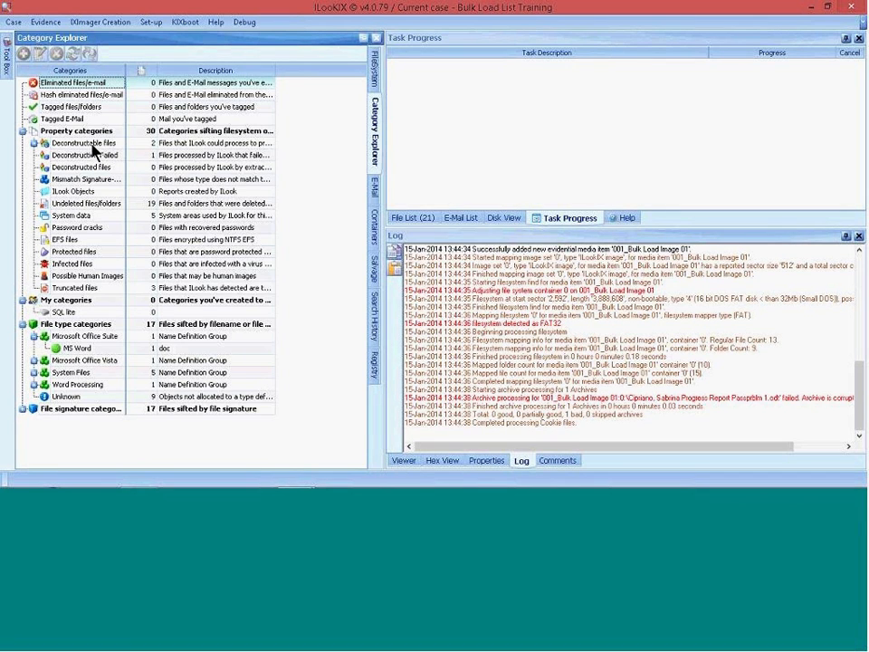
{"action": "left_click", "coordinate": [34, 144]}
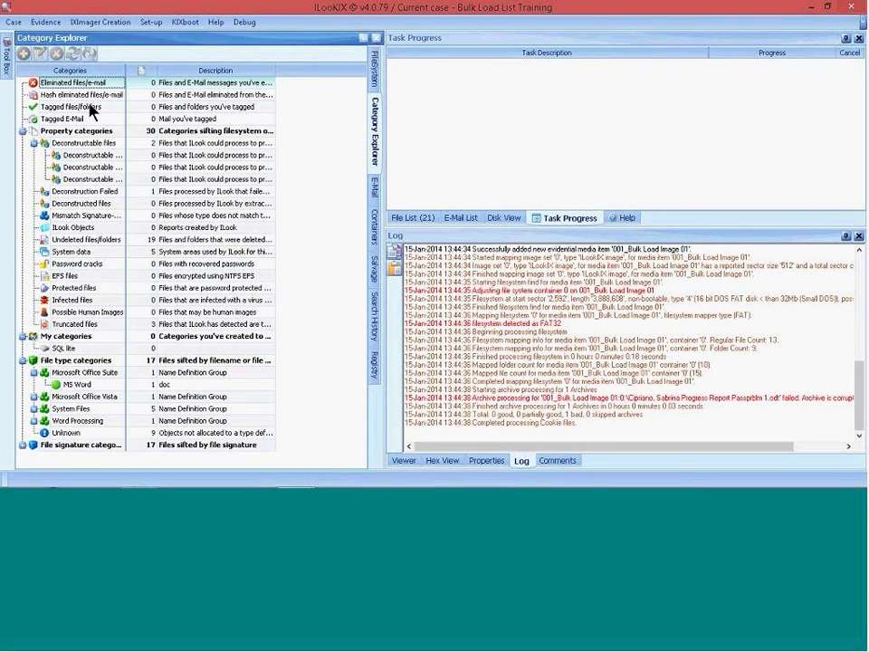
{"action": "left_click", "coordinate": [376, 80]}
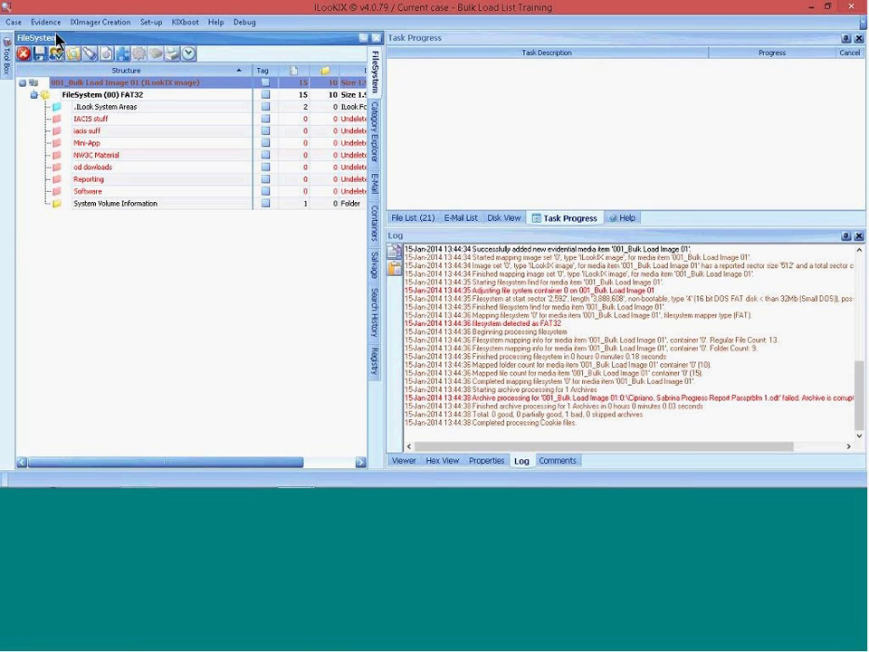
Step: Close the current case and open "Large Bulk Load List Exhibit" from the Webinar Demo group to review its image sets
{"action": "left_click", "coordinate": [14, 23]}
{"action": "left_click", "coordinate": [30, 56]}
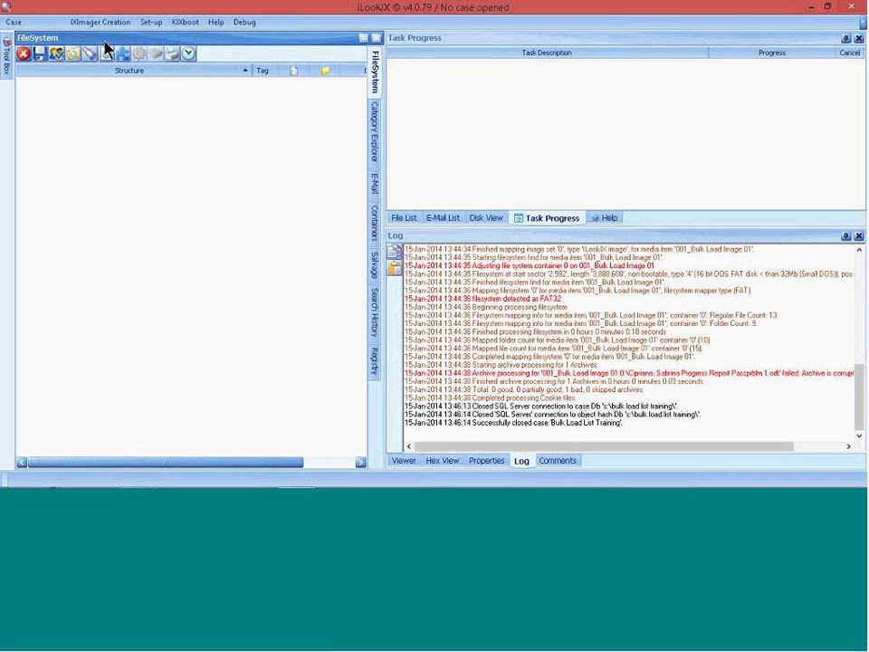
{"action": "left_click", "coordinate": [13, 23]}
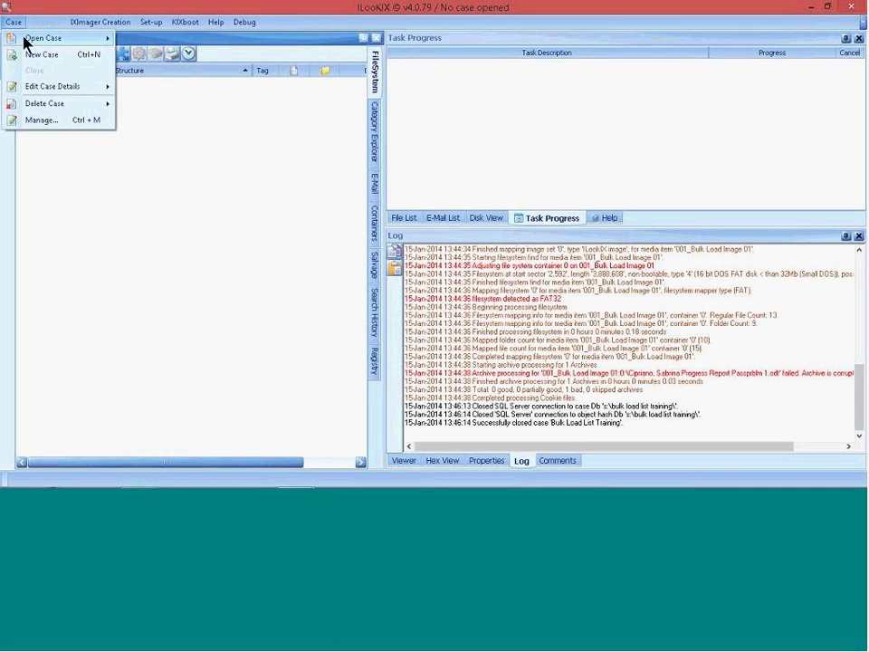
{"action": "mouse_move", "coordinate": [34, 43]}
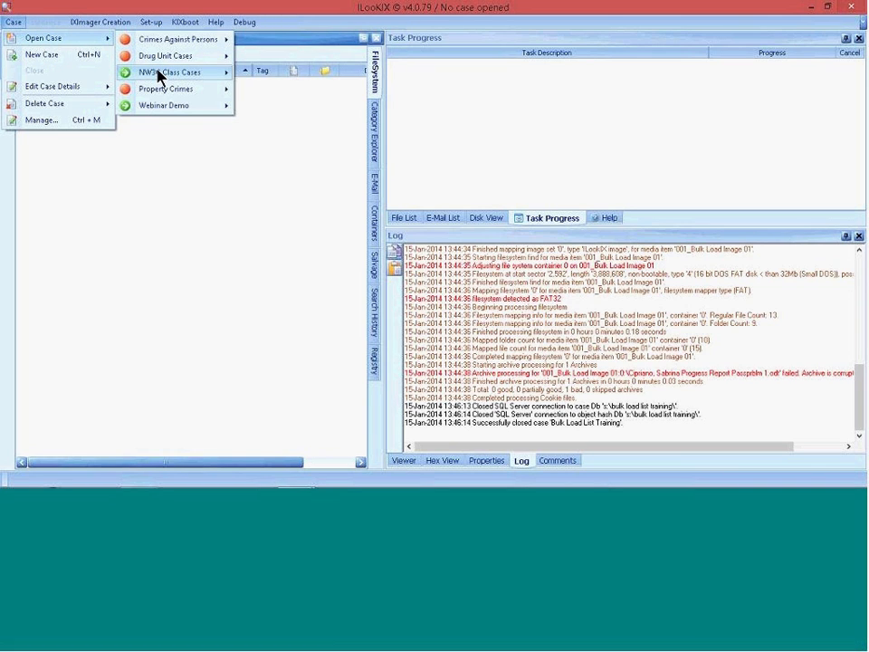
{"action": "mouse_move", "coordinate": [170, 110]}
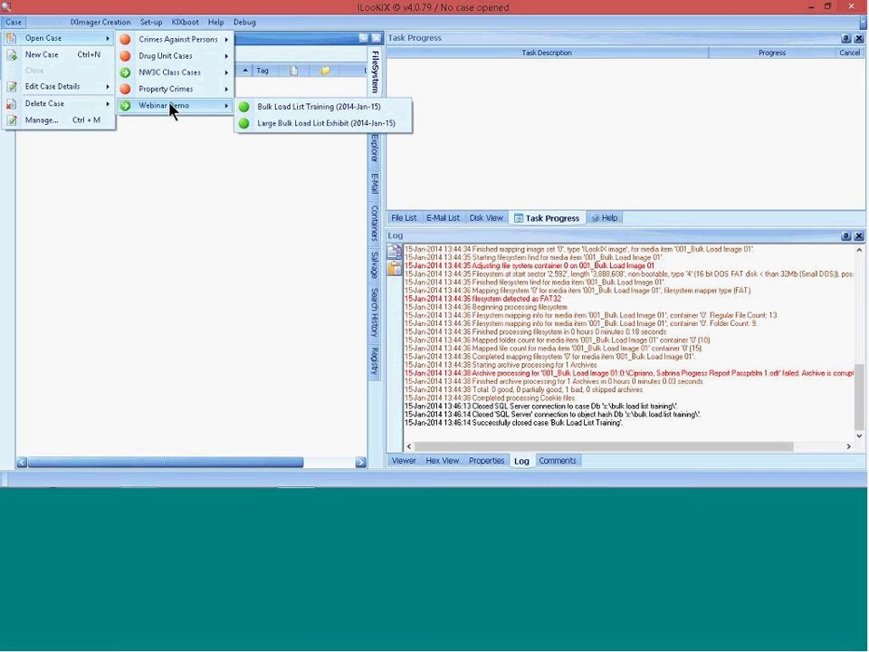
{"action": "left_click", "coordinate": [305, 124]}
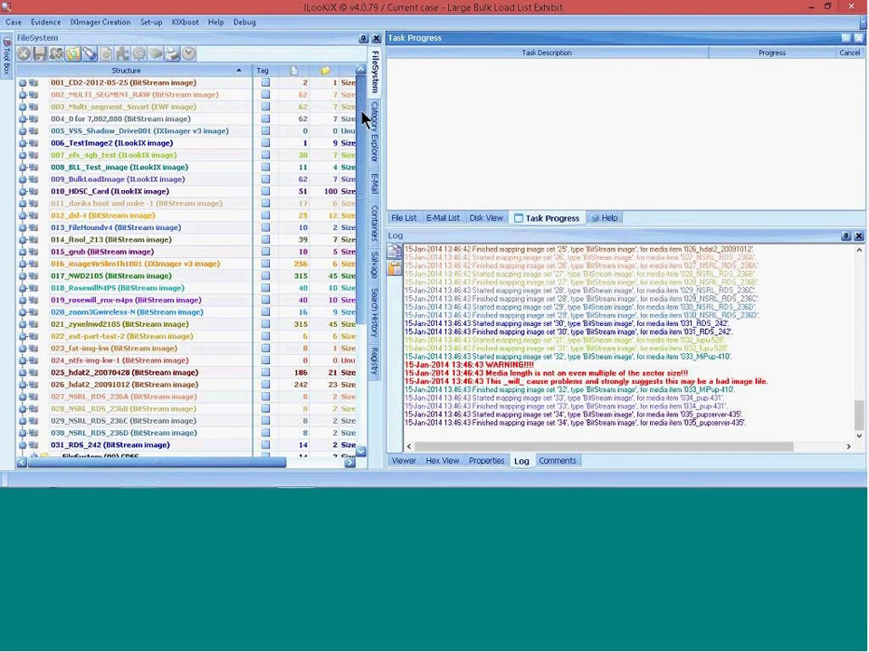
{"action": "scroll", "coordinate": [362, 110], "scroll_direction": "down", "scroll_amount": 3}
{"action": "scroll", "coordinate": [379, 194], "scroll_direction": "down", "scroll_amount": 1}
{"action": "scroll", "coordinate": [377, 127], "scroll_direction": "up", "scroll_amount": 4}
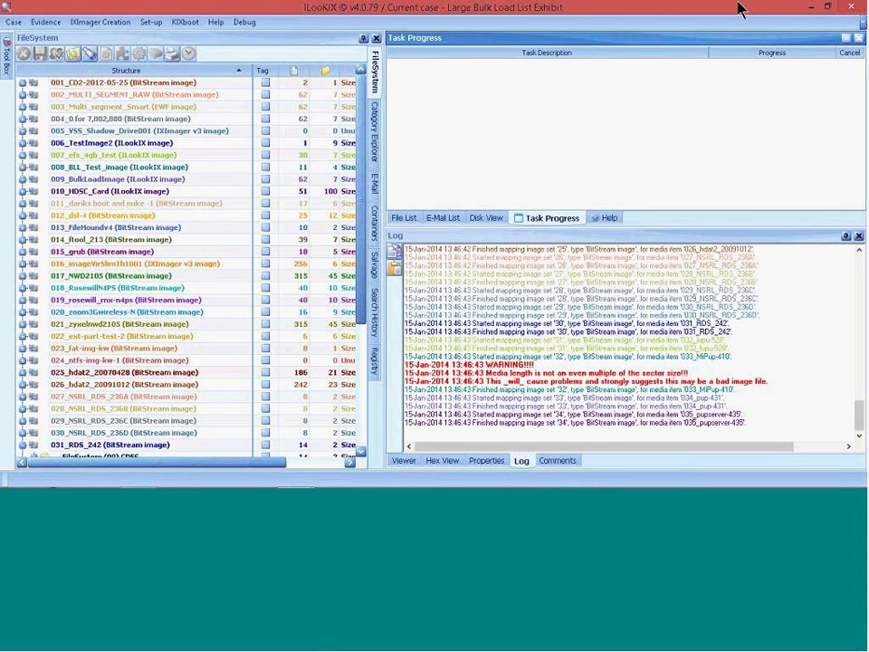
Step: Minimize ILookIX and close the Mini-App Run-Time window to reach the desktop
{"action": "left_click", "coordinate": [812, 11]}
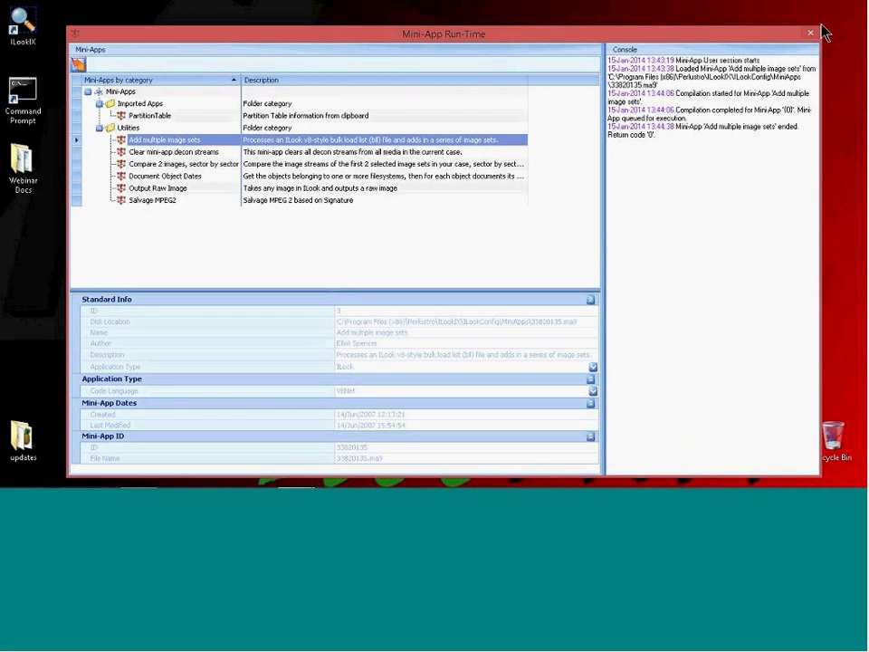
{"action": "left_click", "coordinate": [813, 32]}
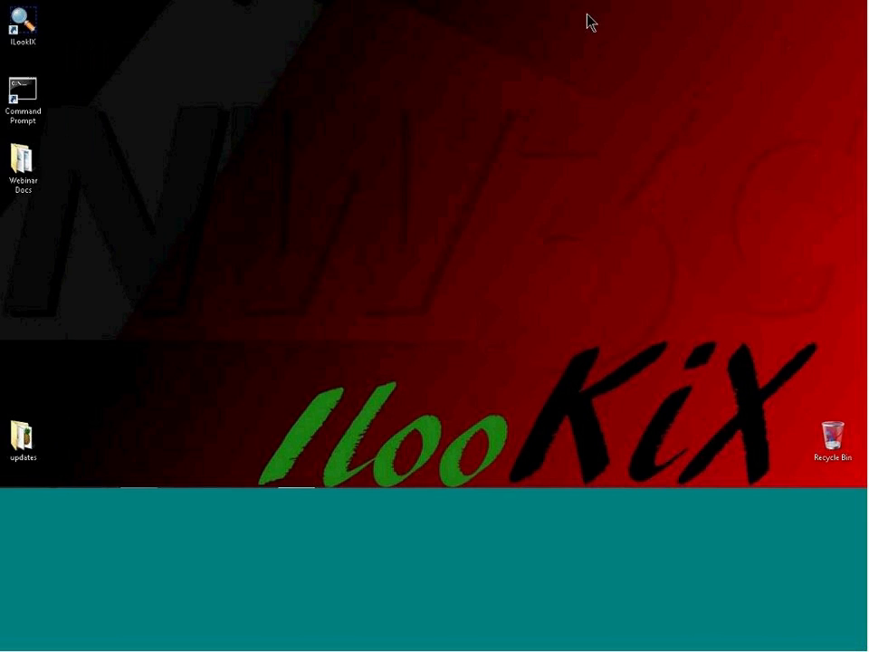
Step: Starting from the Webinar Docs folder, examine the image files on zero_drive (F:), including the MutliSegmentImage folder and its "Herb chip" subfolder
{"action": "double_click", "coordinate": [22, 166]}
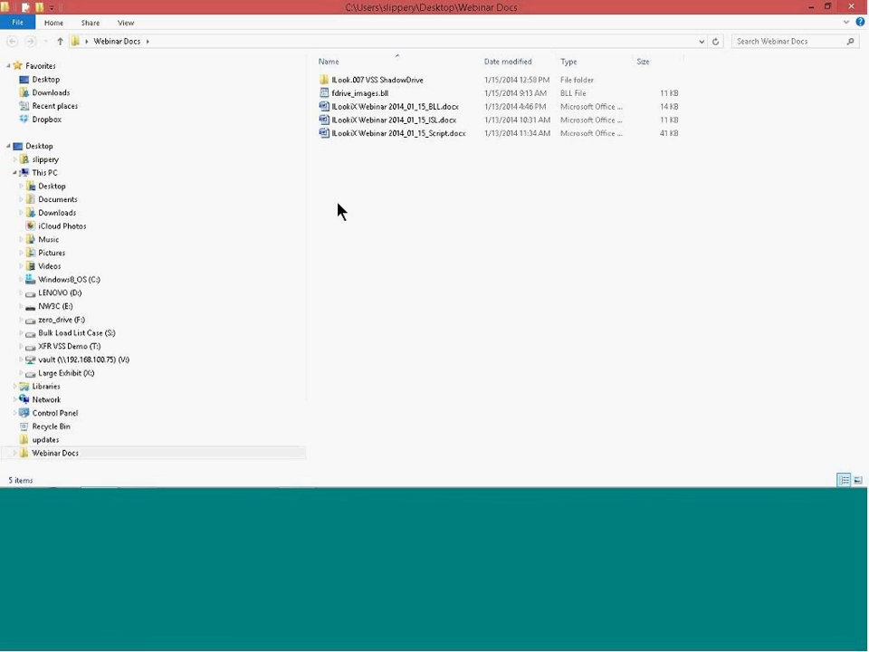
{"action": "left_click", "coordinate": [74, 319]}
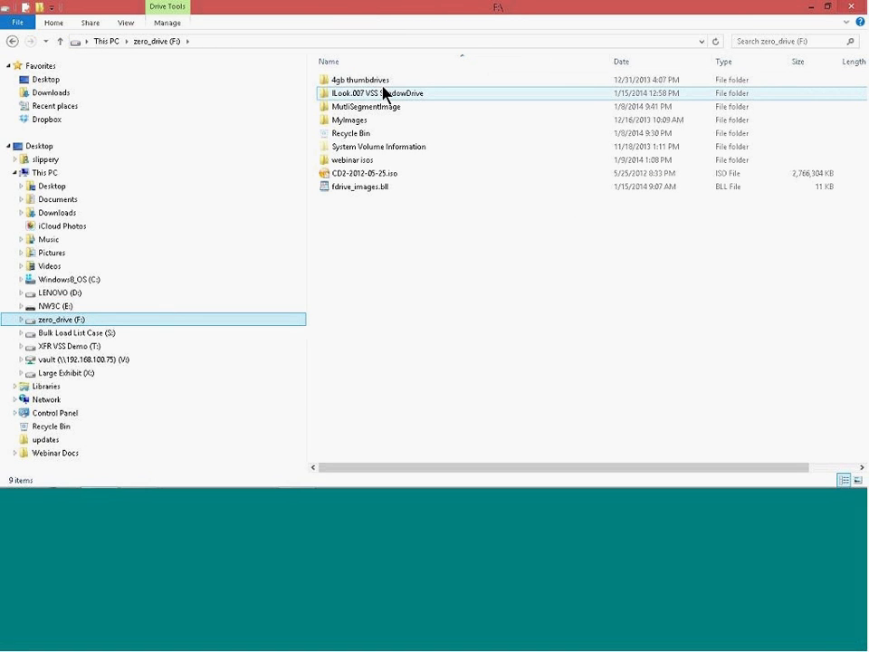
{"action": "mouse_move", "coordinate": [392, 98]}
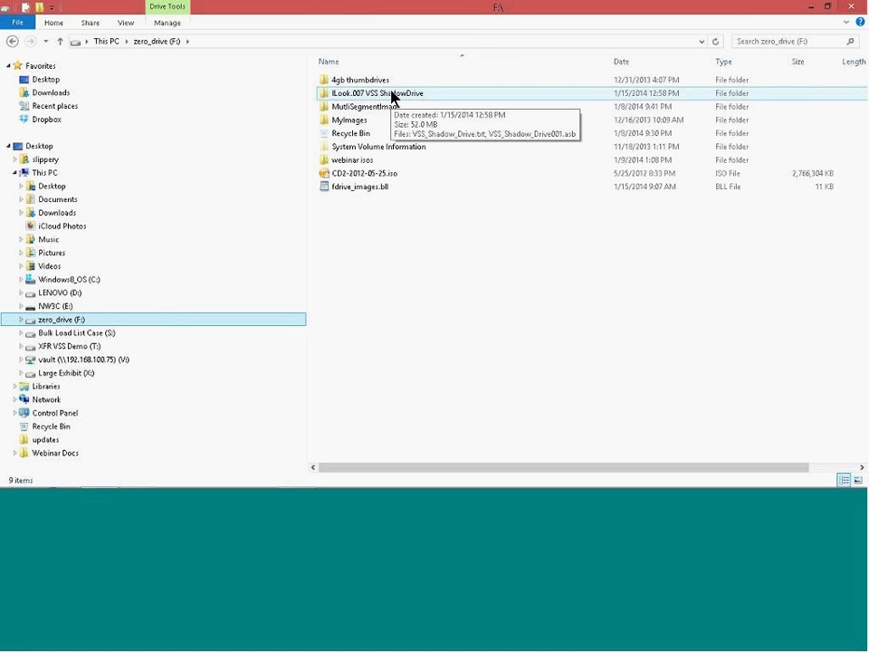
{"action": "double_click", "coordinate": [384, 109]}
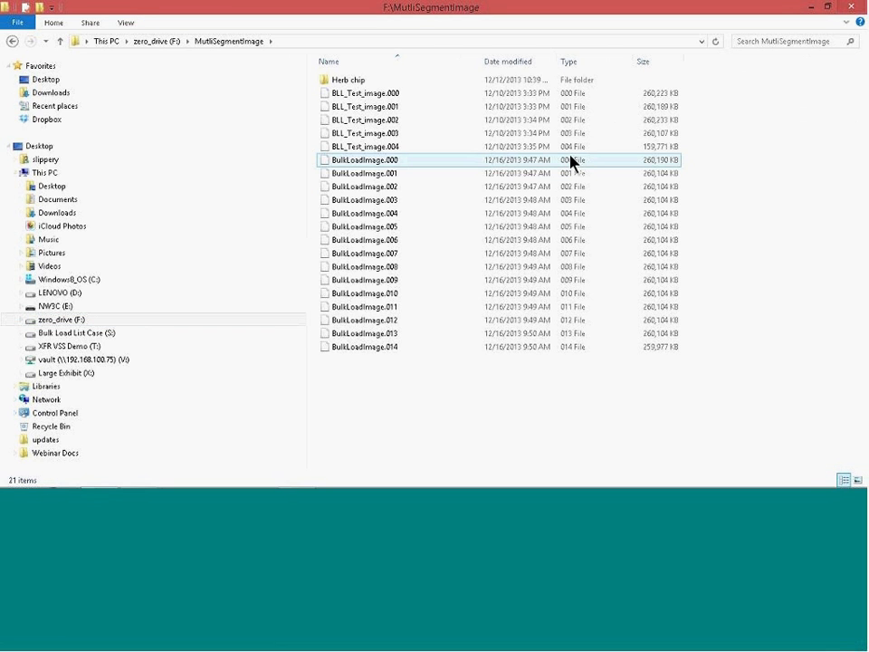
{"action": "double_click", "coordinate": [336, 89]}
{"action": "scroll", "coordinate": [584, 148], "scroll_direction": "down", "scroll_amount": 5}
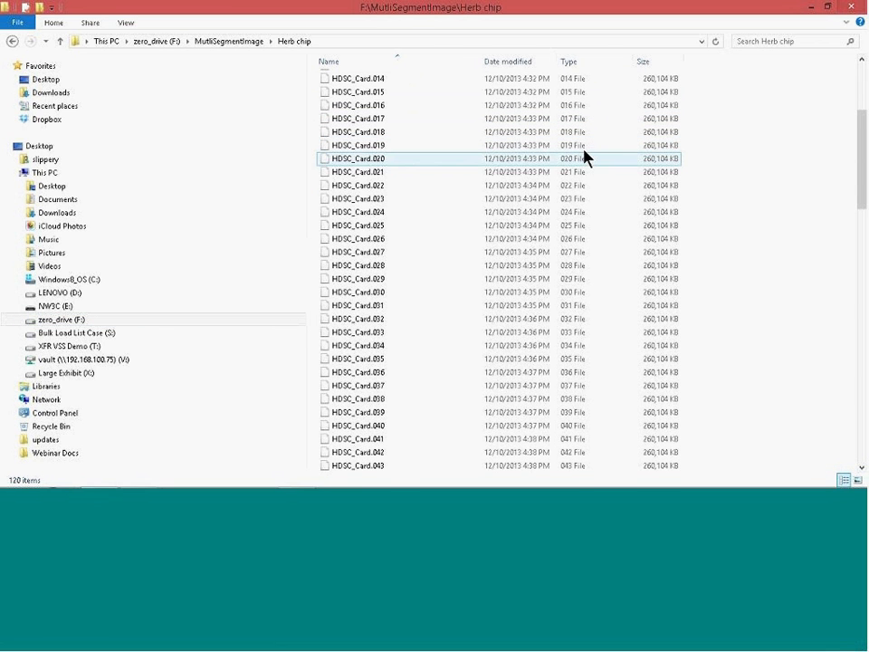
{"action": "scroll", "coordinate": [584, 150], "scroll_direction": "up", "scroll_amount": 3}
{"action": "left_click", "coordinate": [172, 41]}
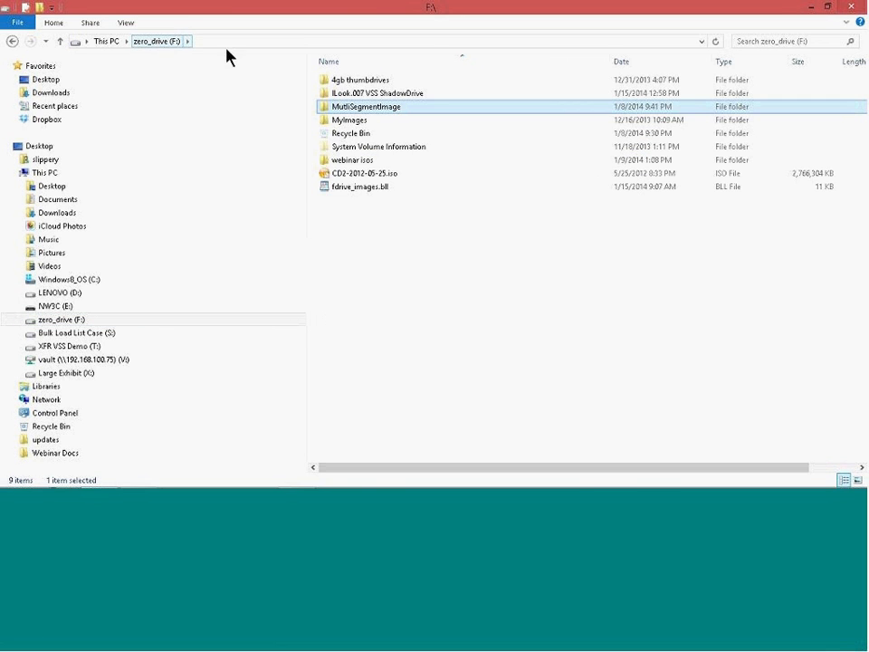
{"action": "left_click", "coordinate": [370, 207]}
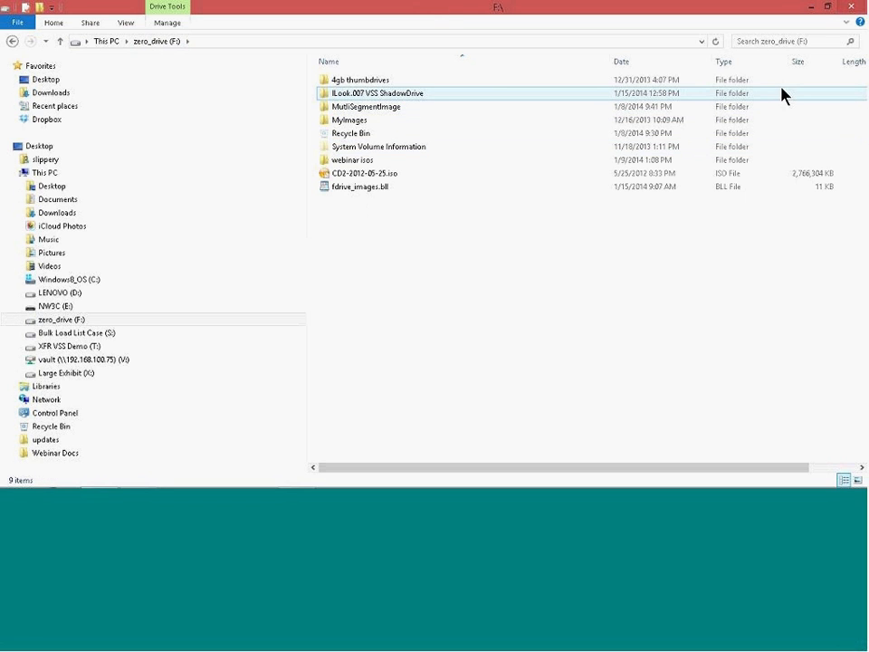
Step: Close the F: folder window, open a Command Prompt, and minimize the open windows, including a newly opened Webinar Docs folder
{"action": "left_click", "coordinate": [851, 6]}
{"action": "double_click", "coordinate": [25, 91]}
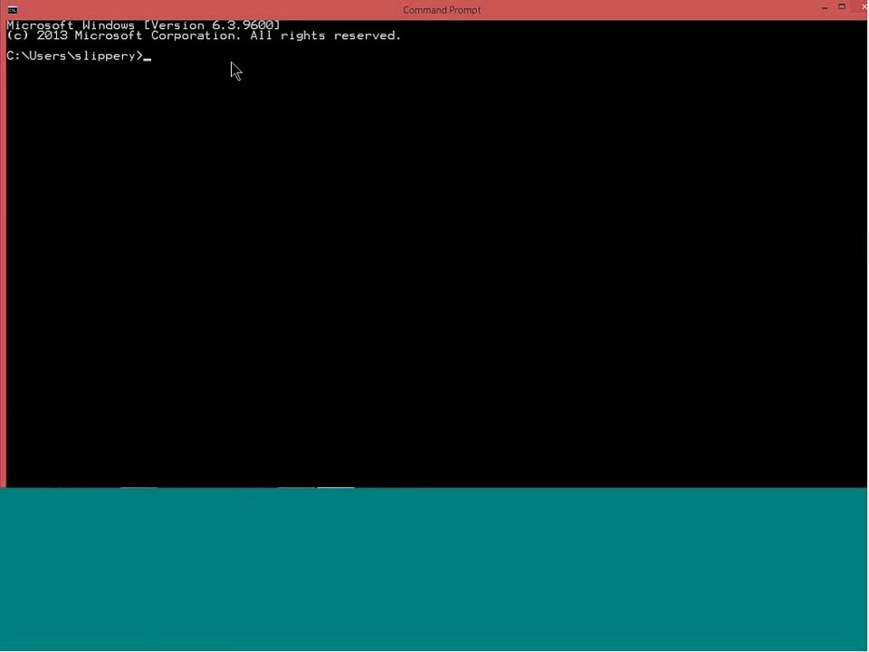
{"action": "key", "text": "alt+Tab"}
{"action": "key", "text": "alt+Tab"}
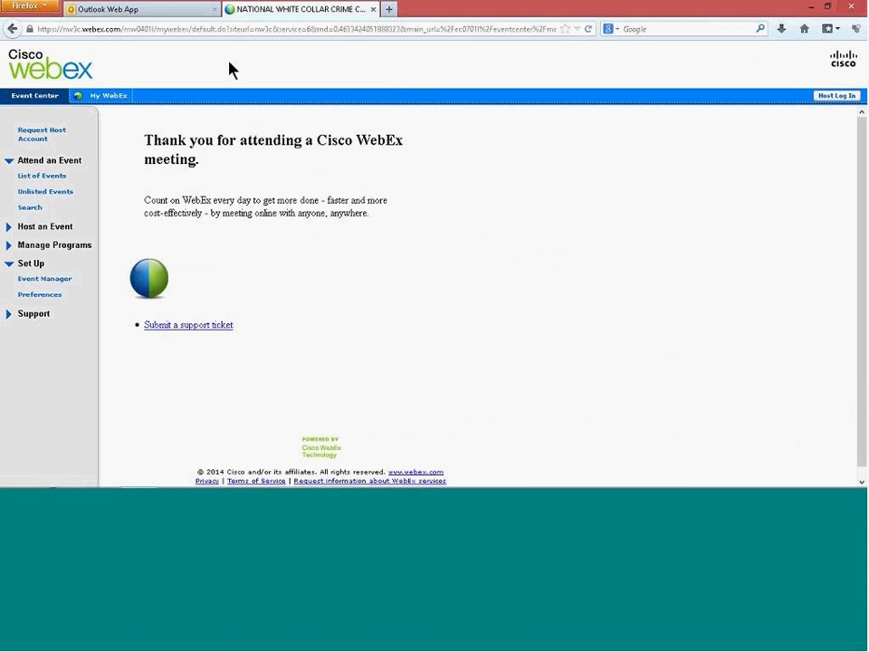
{"action": "left_click", "coordinate": [802, 7]}
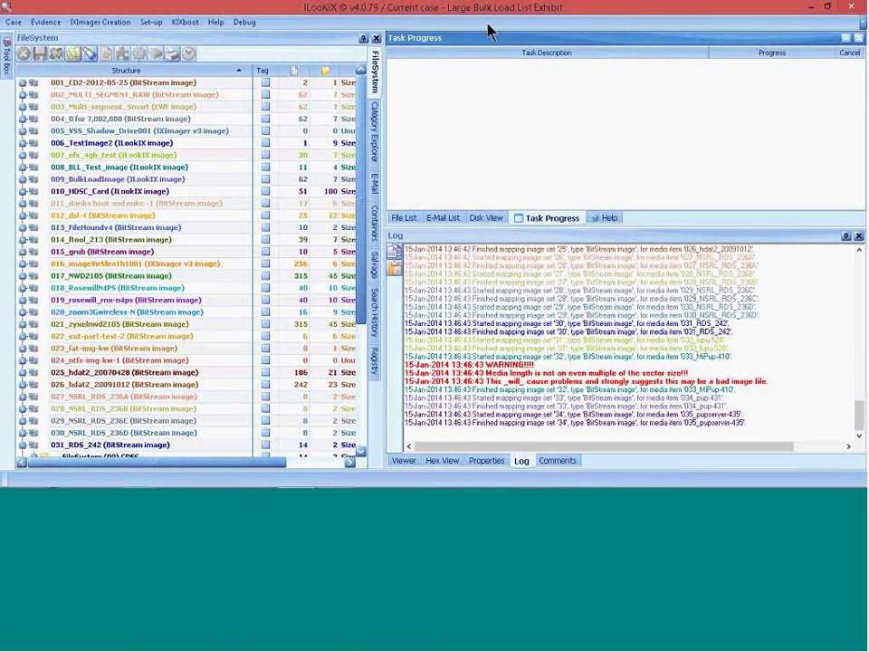
{"action": "left_click", "coordinate": [815, 8]}
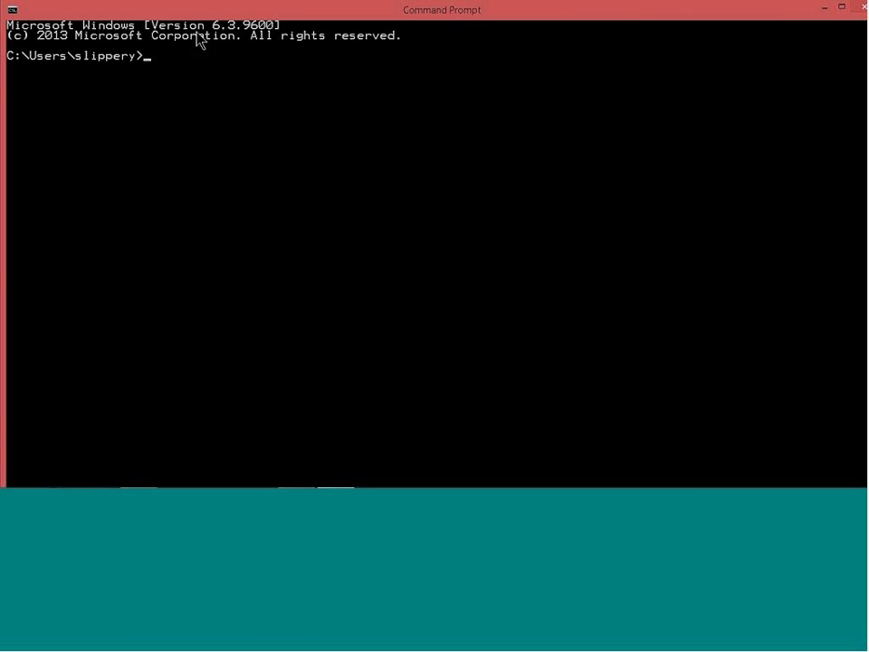
{"action": "left_click", "coordinate": [824, 6]}
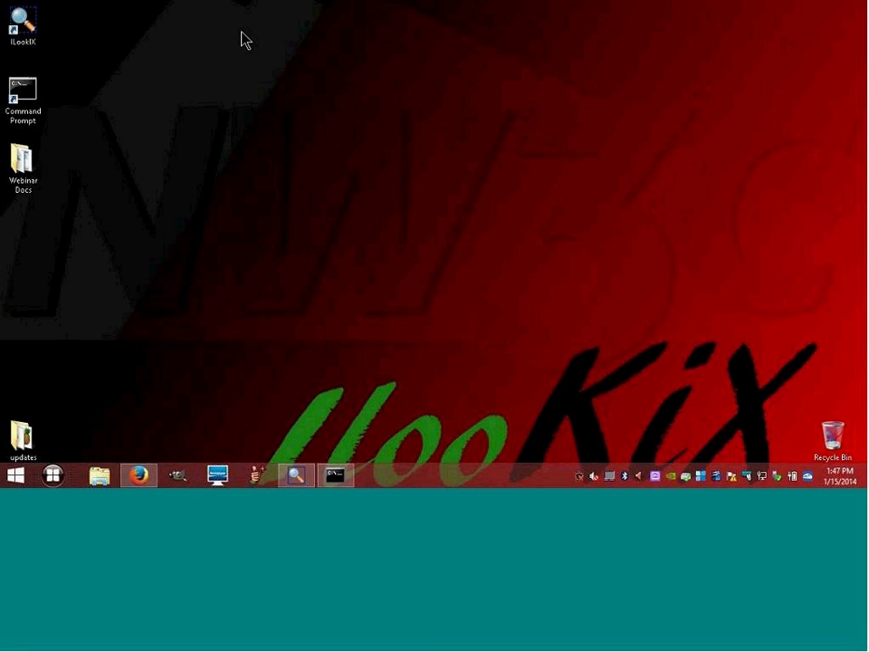
{"action": "double_click", "coordinate": [34, 162]}
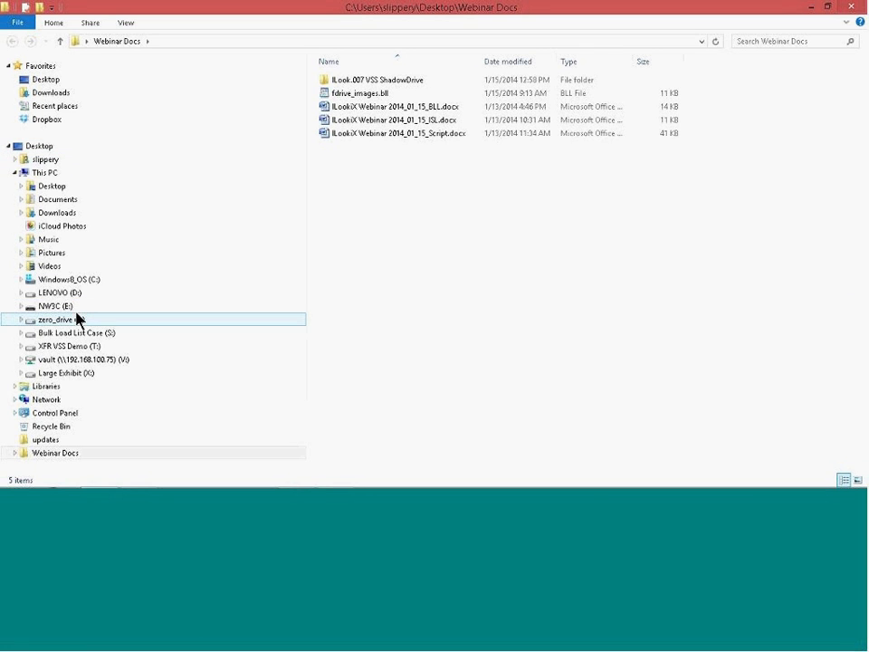
{"action": "left_click", "coordinate": [811, 7]}
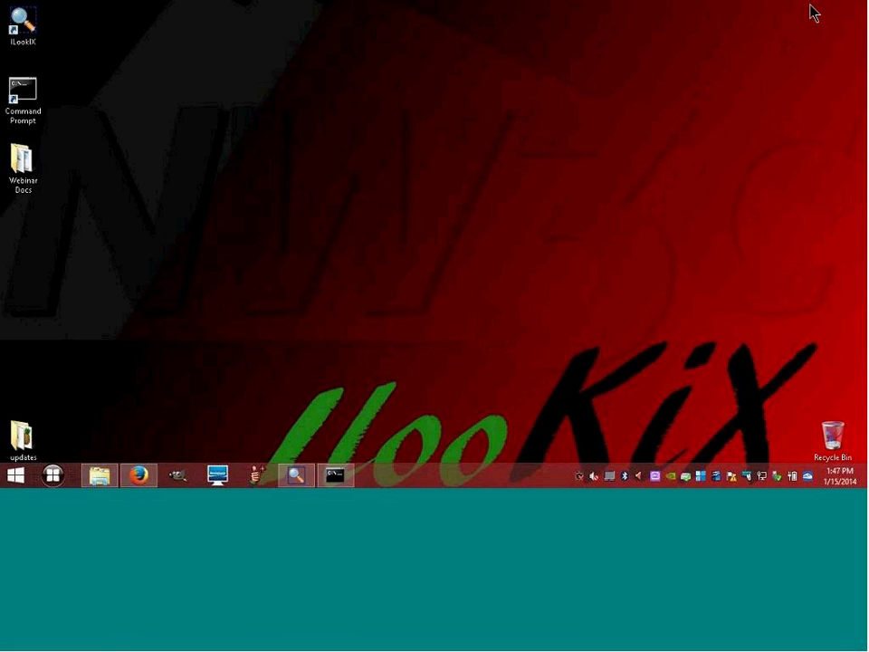
Step: In the Command Prompt, change to drive F: and list its root directory with dir
{"action": "left_click", "coordinate": [335, 478]}
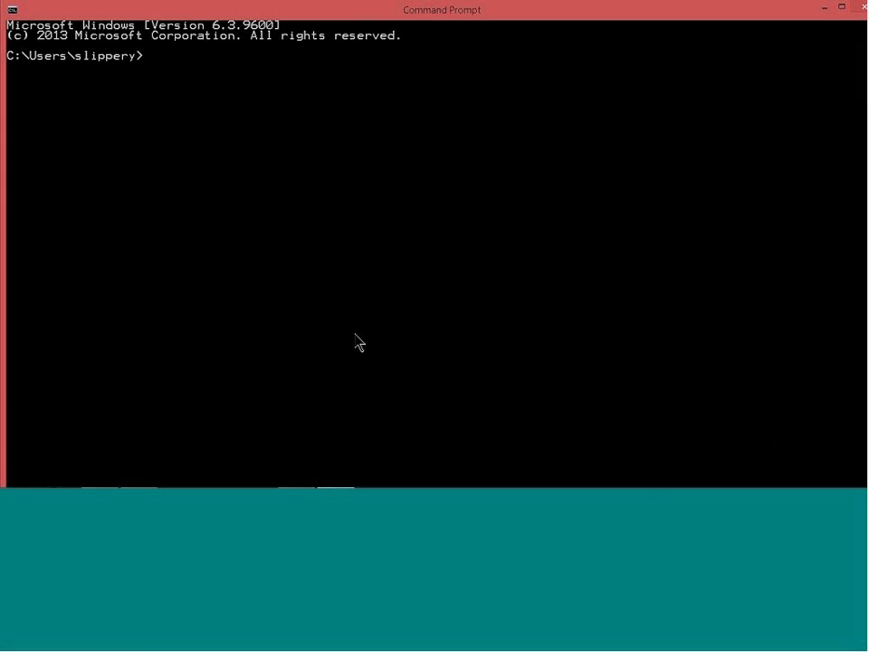
{"action": "type", "text": "f:"}
{"action": "key", "text": "Return"}
{"action": "type", "text": "dir"}
{"action": "key", "text": "Return"}
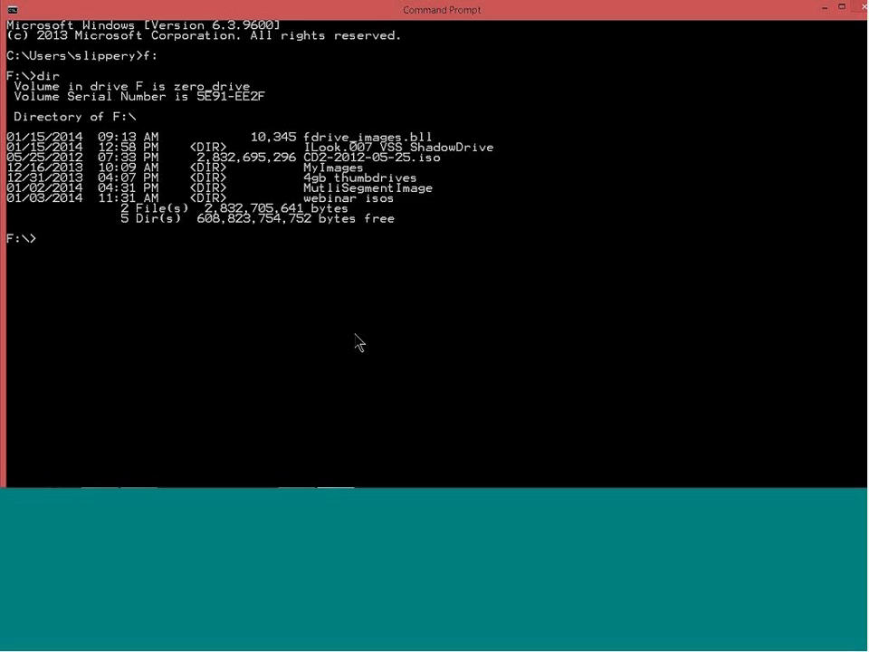
Step: Write a bare, recursive listing of drive F: to a bulk load list with "dir /b /s > onthespot.bll"
{"action": "type", "text": "dir /b /s > pn sth"}
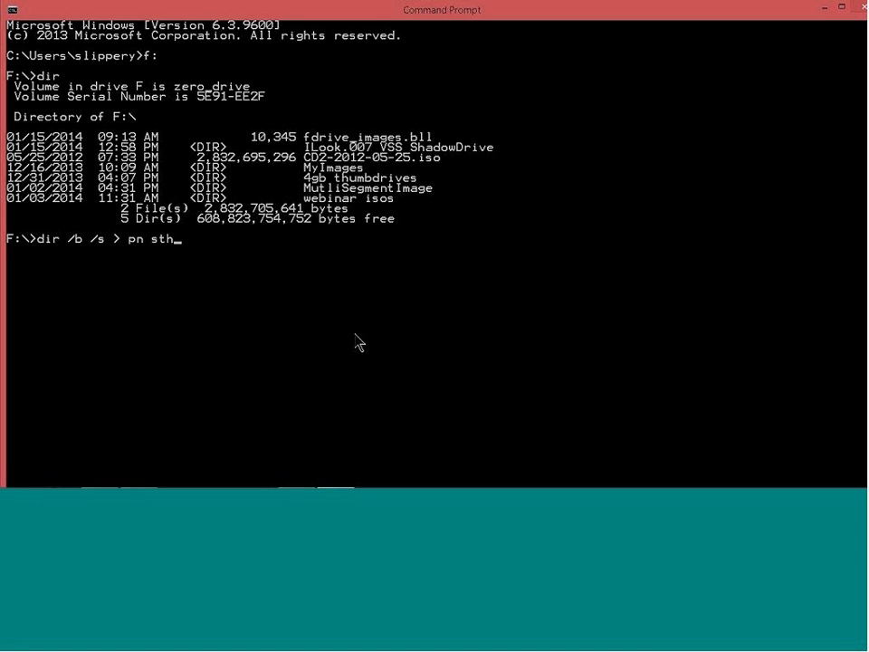
{"action": "key", "text": "BackSpace"}
{"action": "key", "text": "BackSpace"}
{"action": "key", "text": "BackSpace"}
{"action": "key", "text": "BackSpace"}
{"action": "key", "text": "BackSpace"}
{"action": "key", "text": "BackSpace"}
{"action": "type", "text": "onthespot.bll"}
{"action": "key", "text": "Return"}
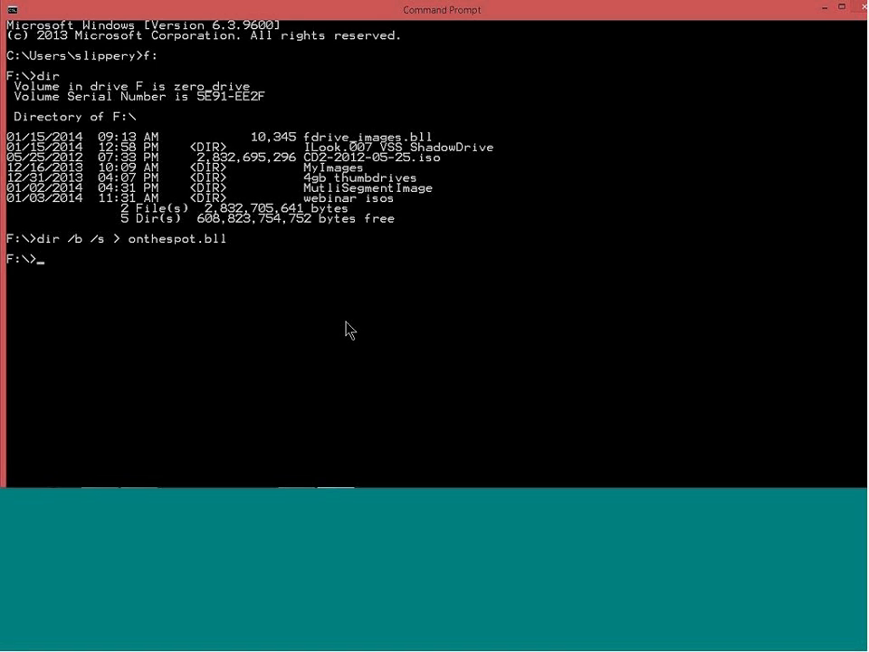
Step: Return to the file explorer and open onthespot.bll from zero_drive (F:) in Notepad++
{"action": "left_click", "coordinate": [824, 9]}
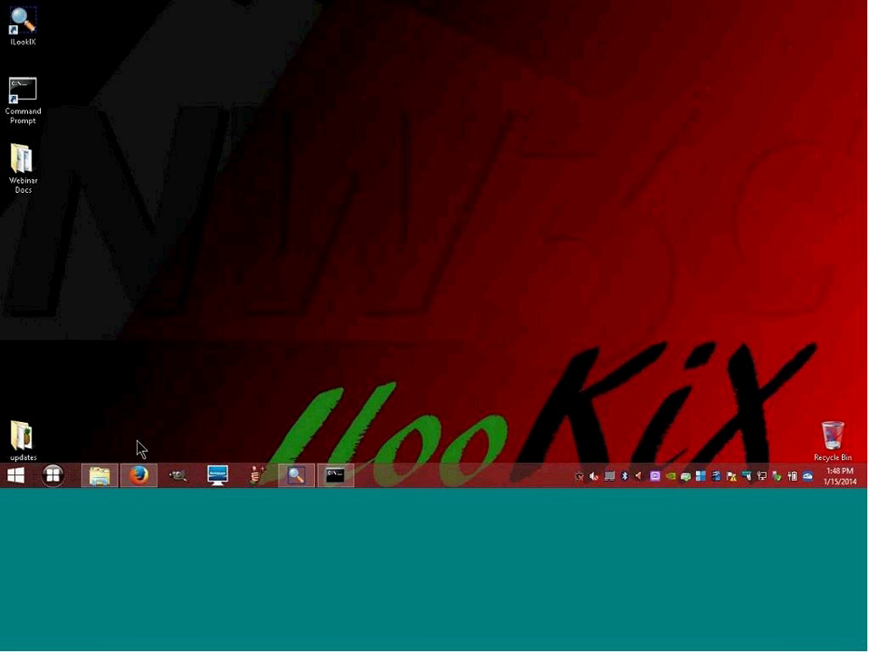
{"action": "left_click", "coordinate": [103, 477]}
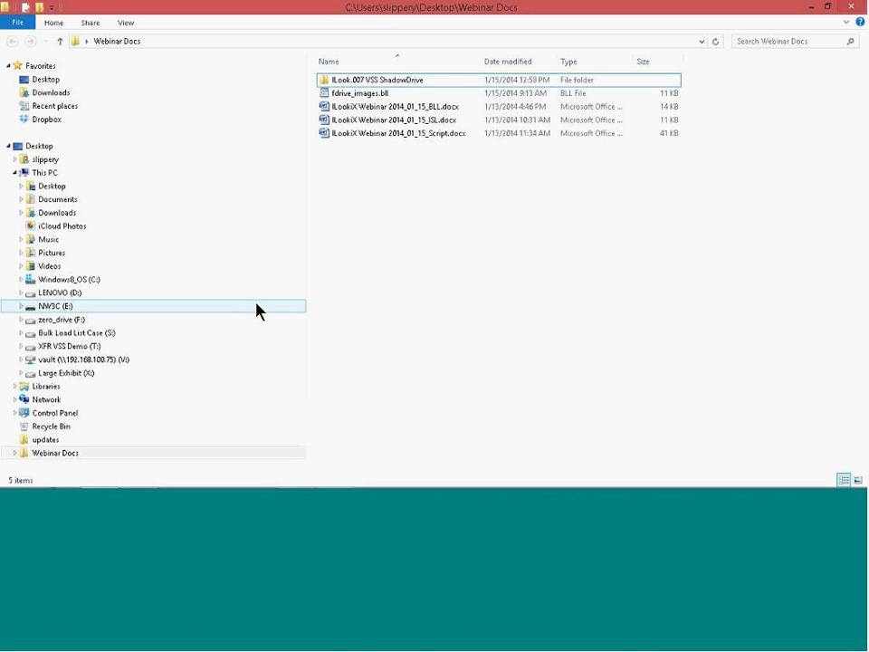
{"action": "left_click", "coordinate": [83, 323]}
{"action": "left_click", "coordinate": [368, 200]}
{"action": "right_click", "coordinate": [366, 198]}
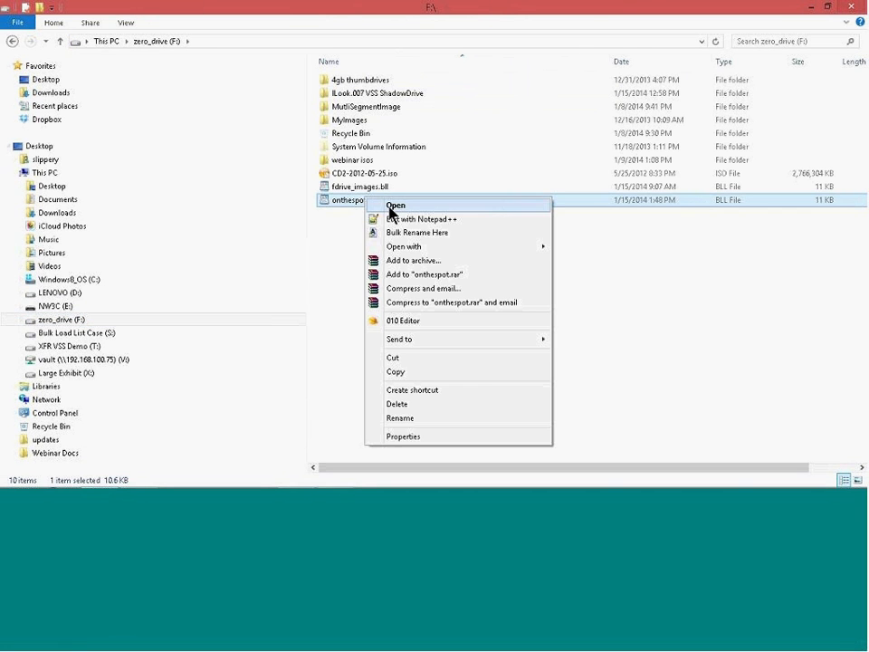
{"action": "left_click", "coordinate": [421, 219]}
Step: Review the paths in onthespot.bll, highlighting the NIST_NSRL text files on lines 250 to 254 and the non-image entries on lines 240 to 244
{"action": "scroll", "coordinate": [423, 220], "scroll_direction": "down", "scroll_amount": 3}
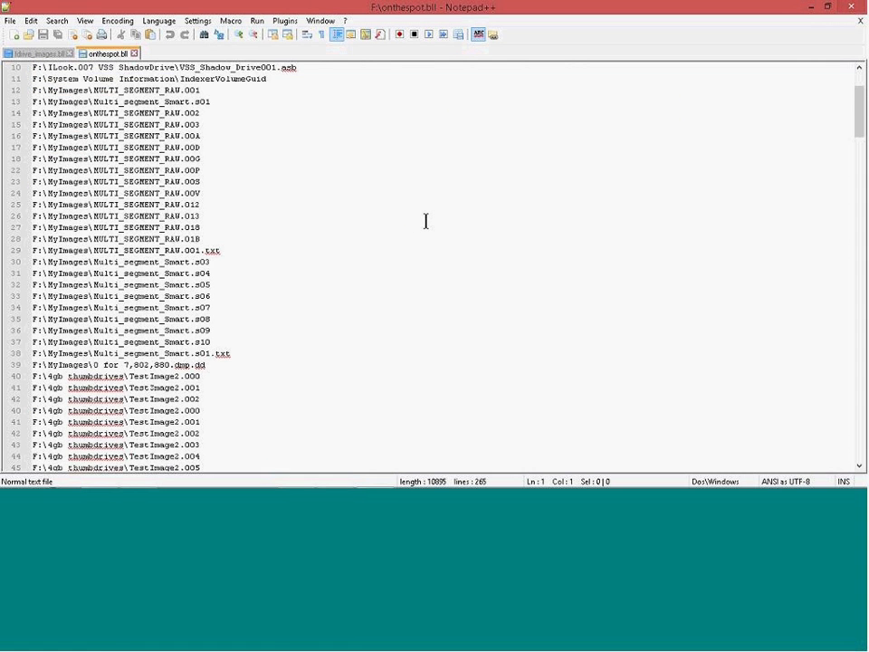
{"action": "scroll", "coordinate": [426, 221], "scroll_direction": "down", "scroll_amount": 20}
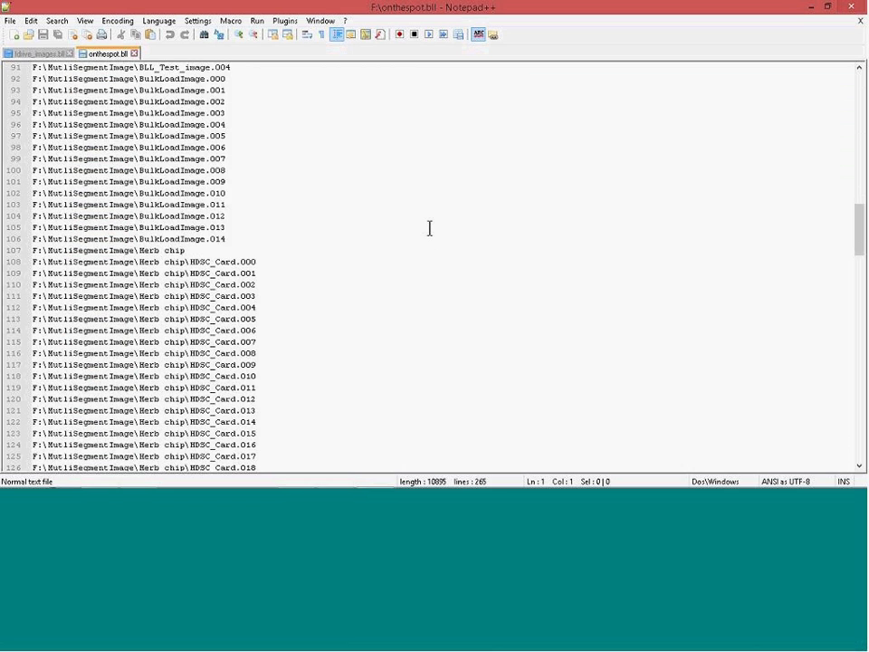
{"action": "scroll", "coordinate": [430, 229], "scroll_direction": "down", "scroll_amount": 20}
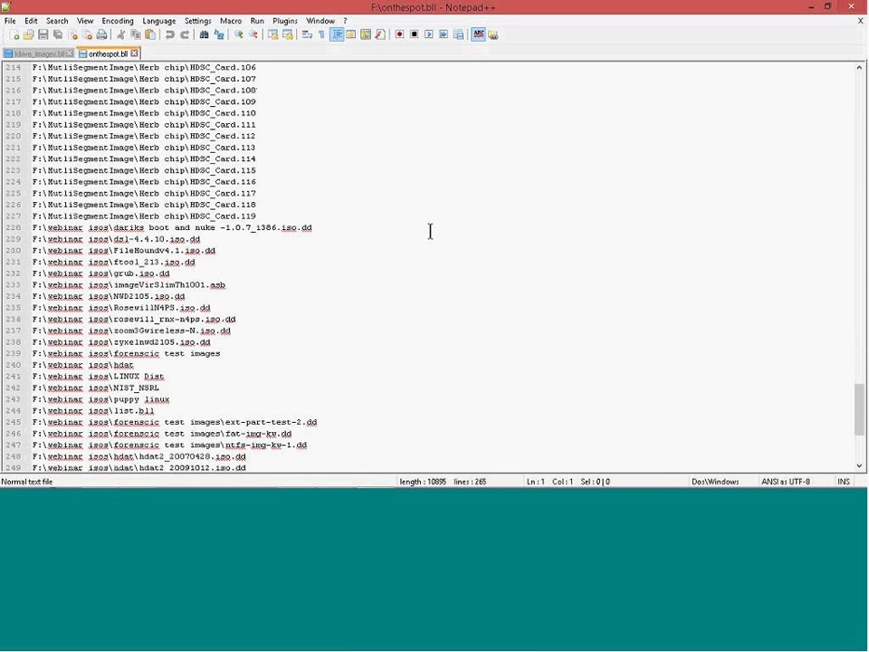
{"action": "scroll", "coordinate": [430, 231], "scroll_direction": "down", "scroll_amount": 6}
{"action": "scroll", "coordinate": [431, 231], "scroll_direction": "up", "scroll_amount": 1}
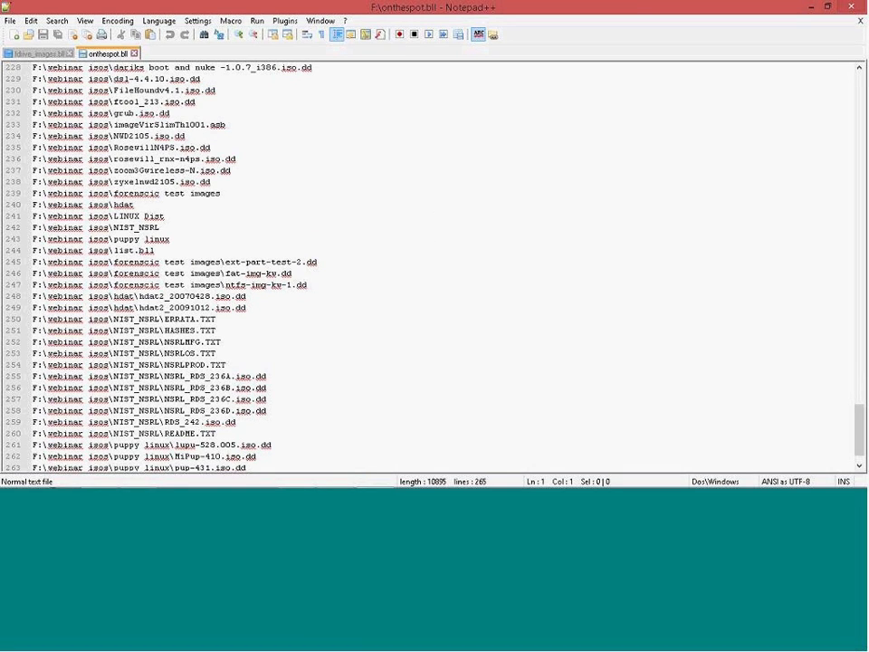
{"action": "left_click_drag", "start_coordinate": [240, 363], "coordinate": [34, 320]}
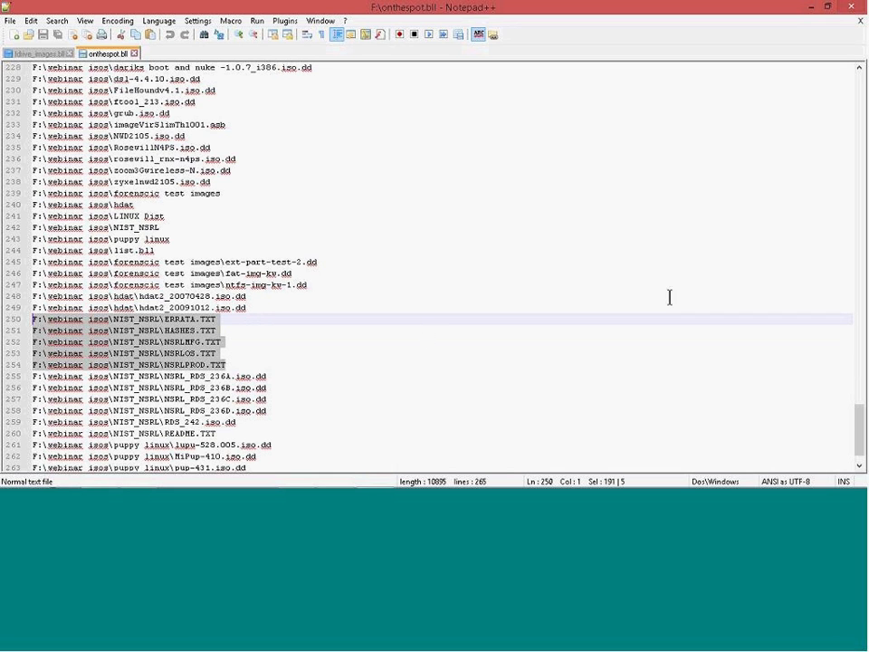
{"action": "left_click_drag", "start_coordinate": [863, 426], "coordinate": [861, 397]}
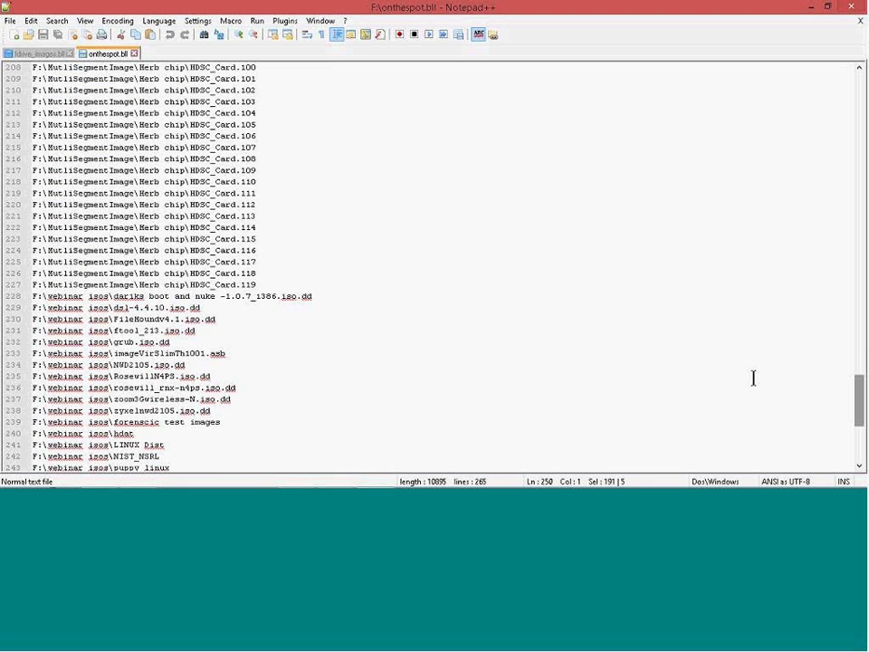
{"action": "scroll", "coordinate": [536, 335], "scroll_direction": "down", "scroll_amount": 3}
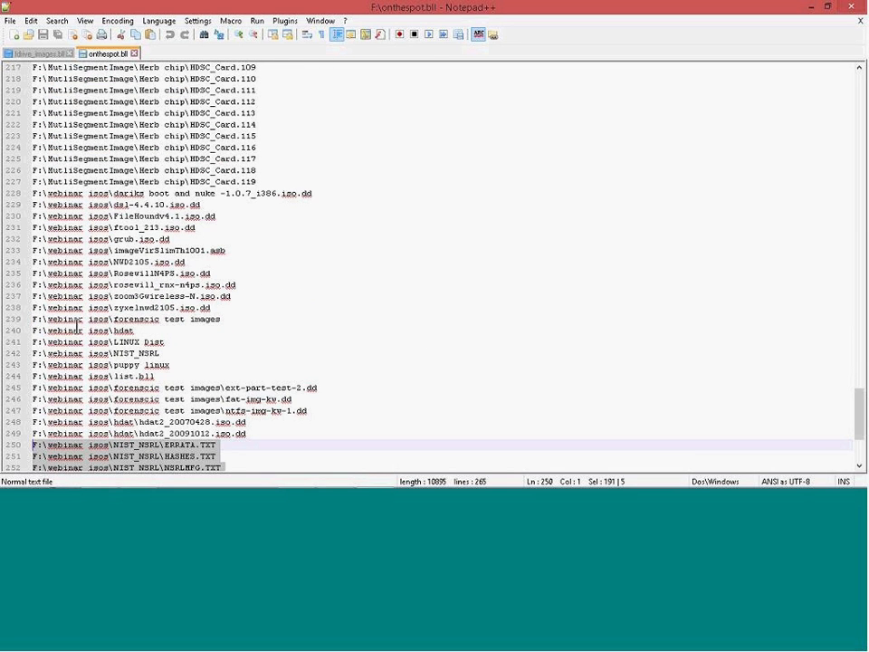
{"action": "left_click_drag", "start_coordinate": [34, 331], "coordinate": [371, 384]}
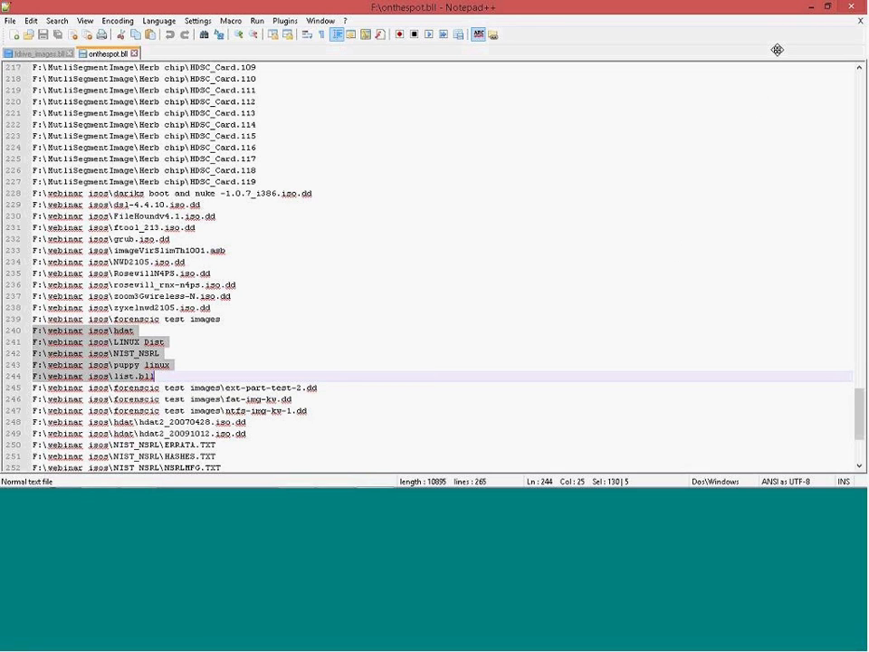
Step: Close onthespot.bll and fdrive_images.bll, and exit Notepad++ and the F: folder window
{"action": "left_click", "coordinate": [861, 20]}
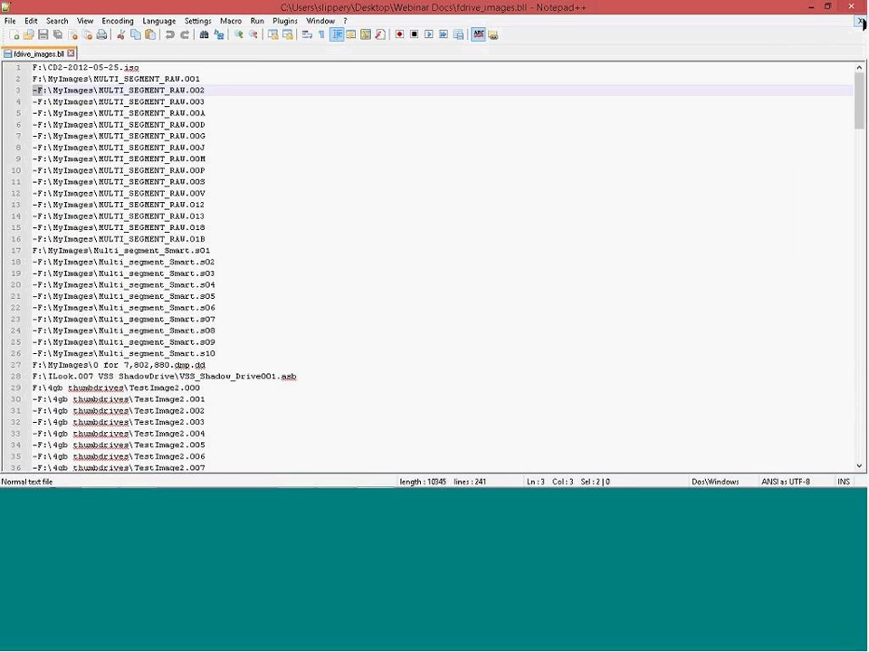
{"action": "left_click", "coordinate": [861, 20]}
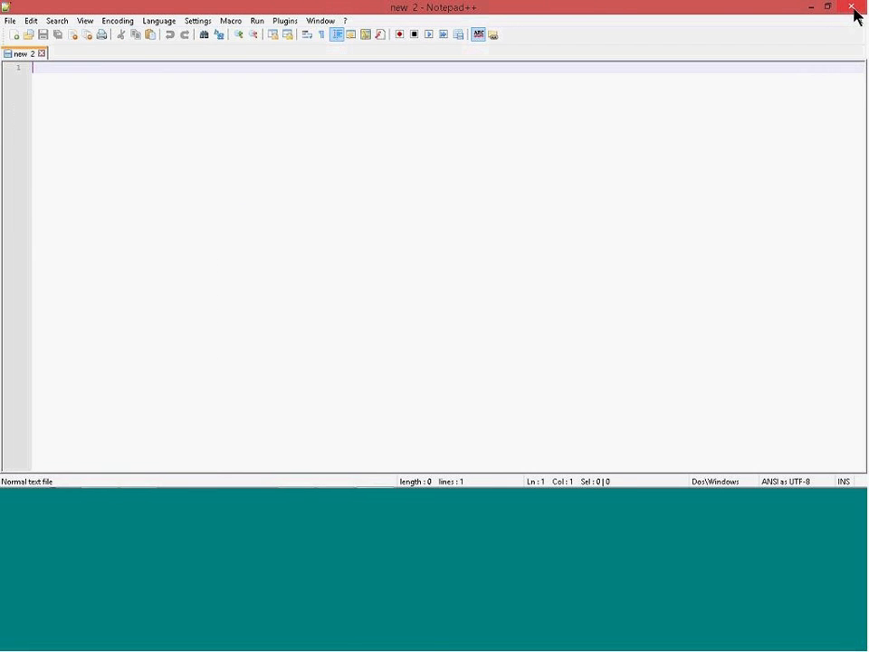
{"action": "left_click", "coordinate": [852, 7]}
{"action": "left_click", "coordinate": [557, 264]}
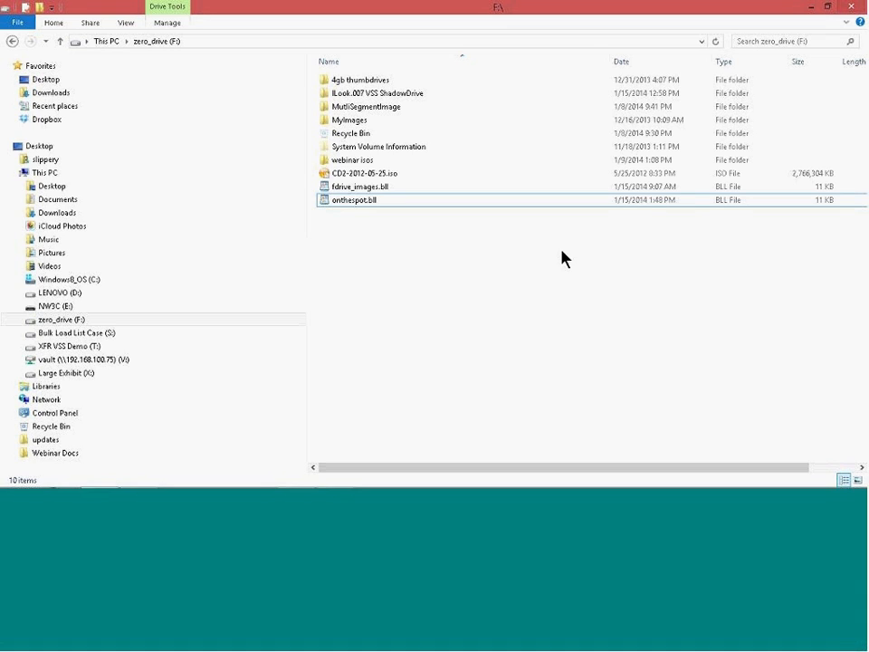
{"action": "left_click", "coordinate": [852, 7]}
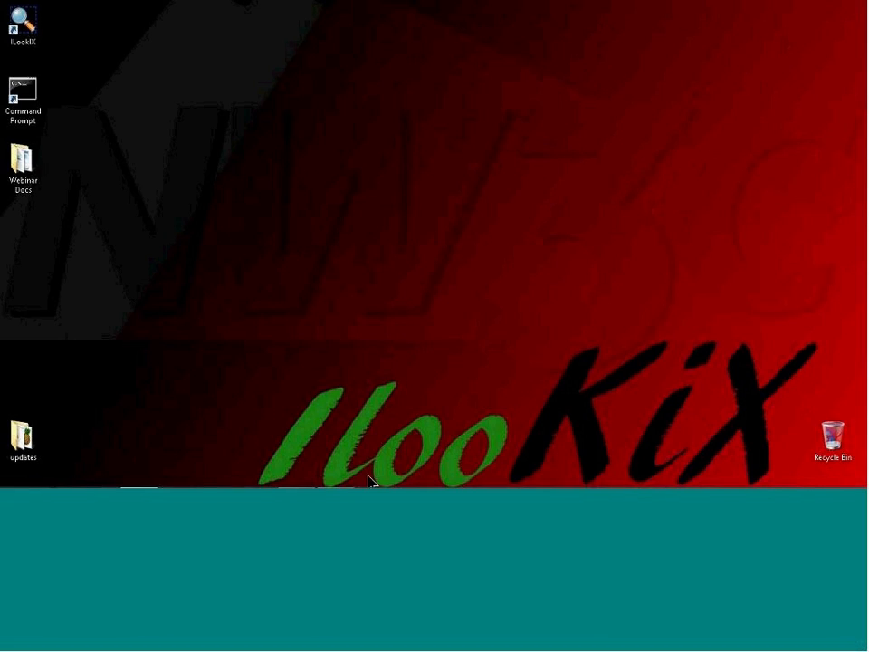
Step: Switch to ILookIX and close the "Large Bulk Load List Exhibit" case
{"action": "left_click", "coordinate": [299, 475]}
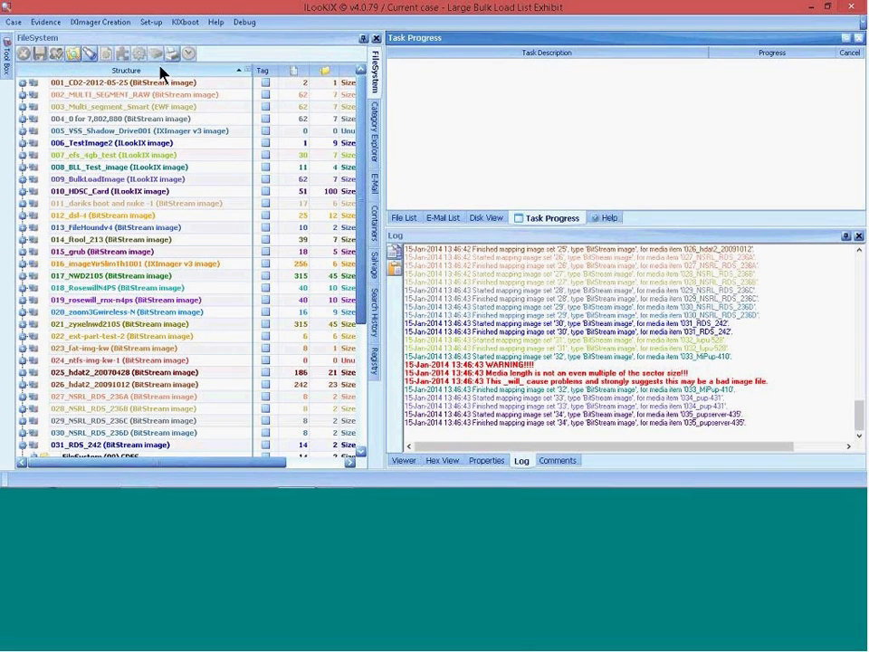
{"action": "left_click", "coordinate": [14, 22]}
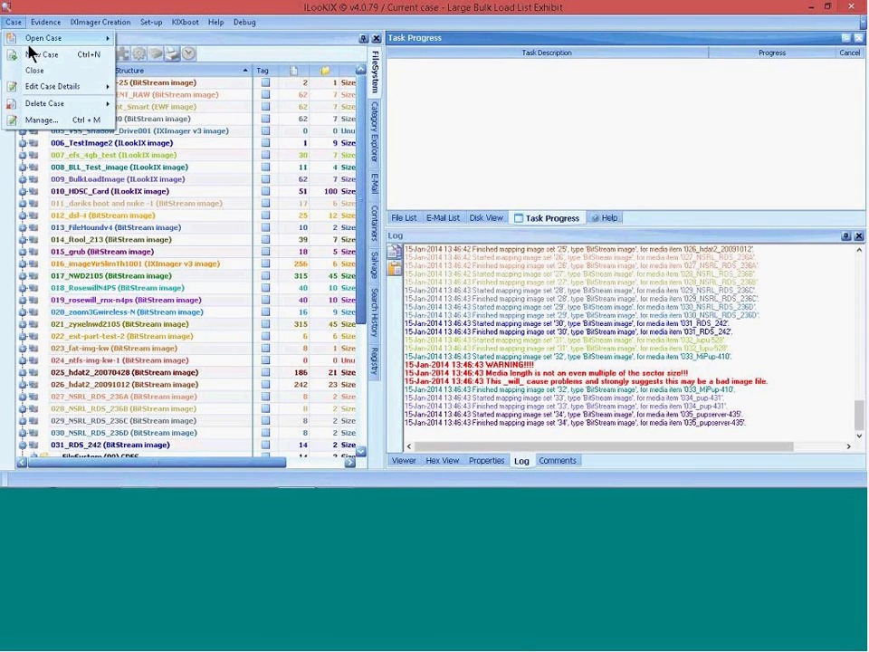
{"action": "left_click", "coordinate": [52, 71]}
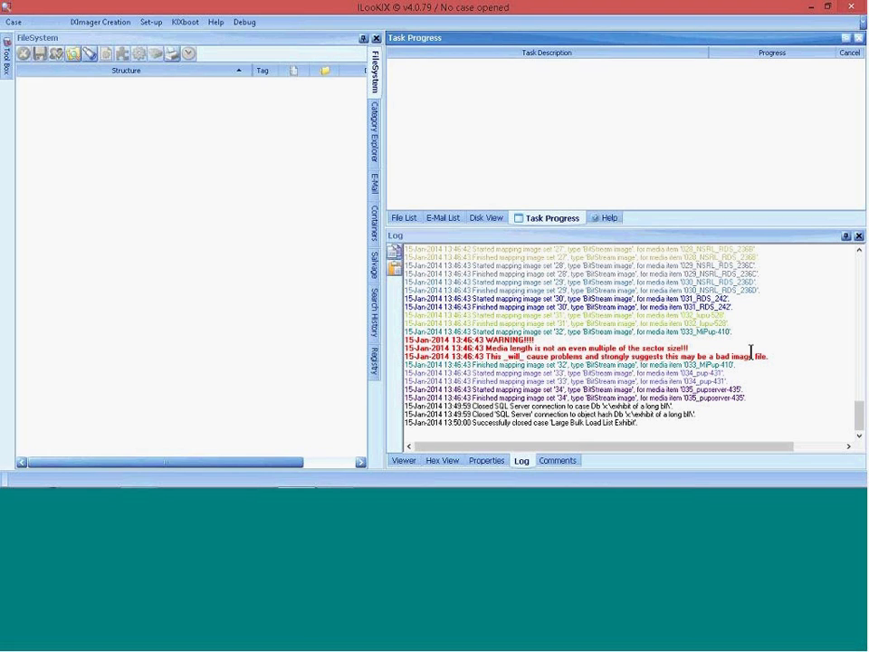
{"action": "mouse_move", "coordinate": [749, 487]}
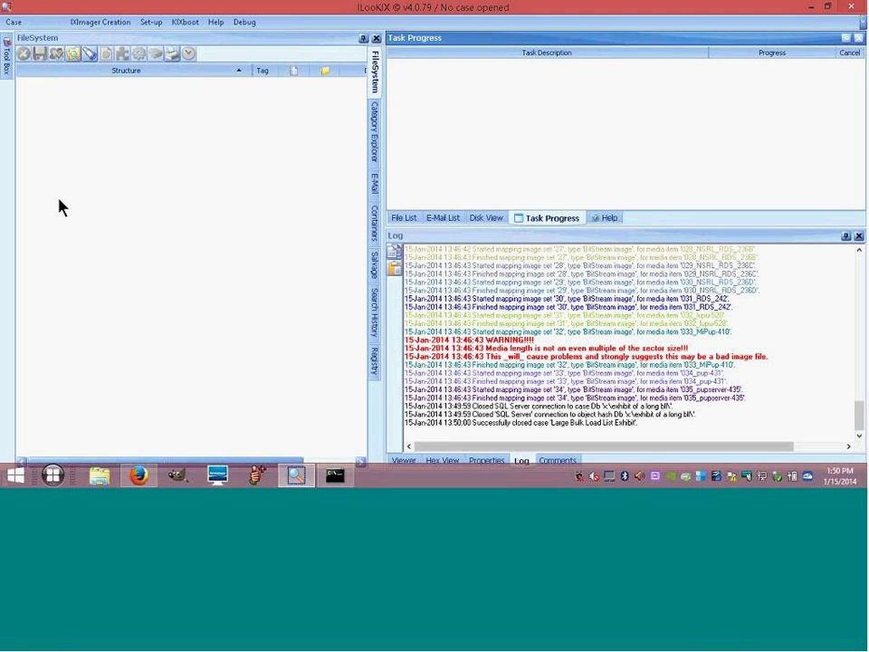
Step: Start a new case and enter "XFR Demo" as both the case name and the case description
{"action": "left_click", "coordinate": [16, 24]}
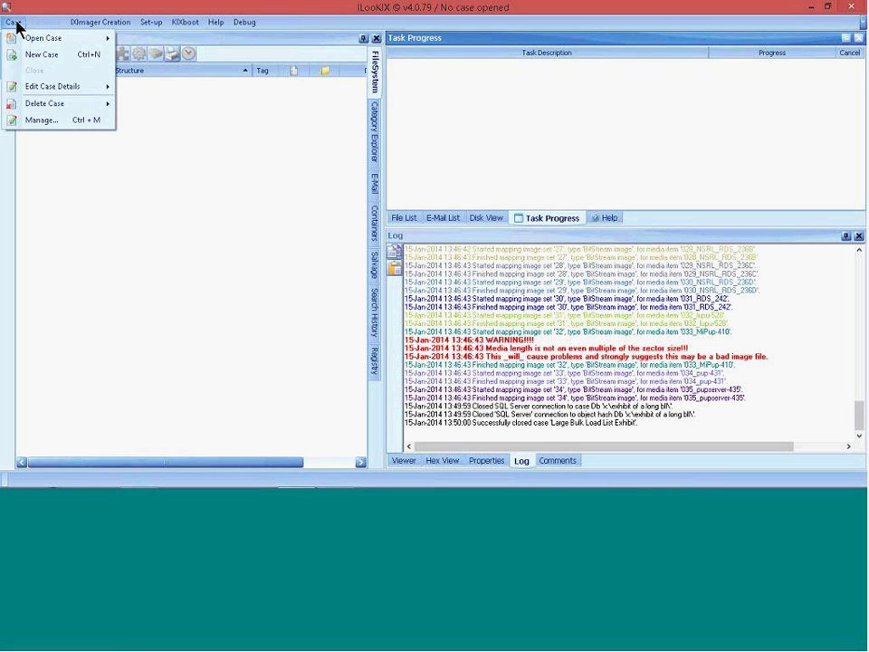
{"action": "left_click", "coordinate": [31, 56]}
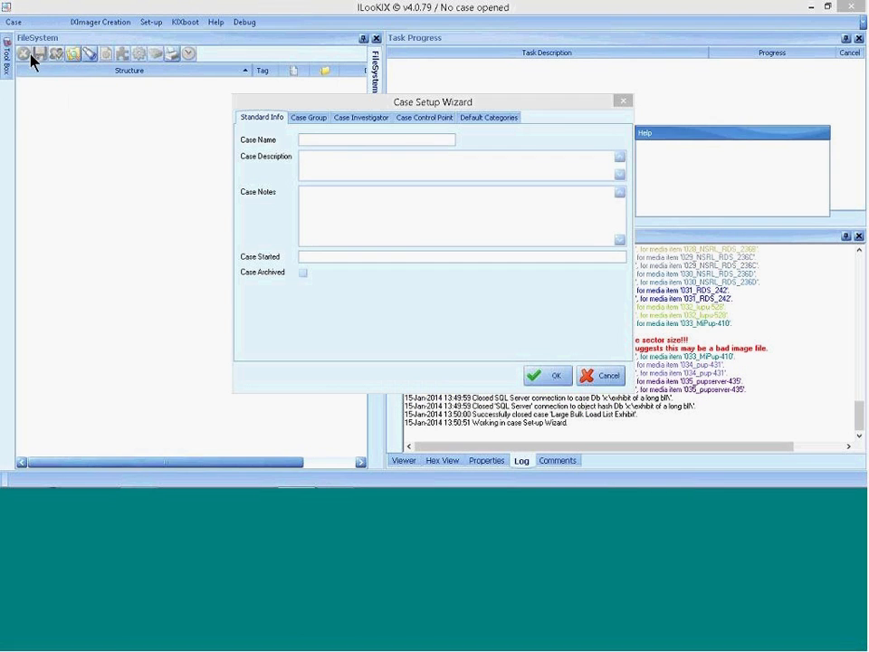
{"action": "left_click", "coordinate": [334, 142]}
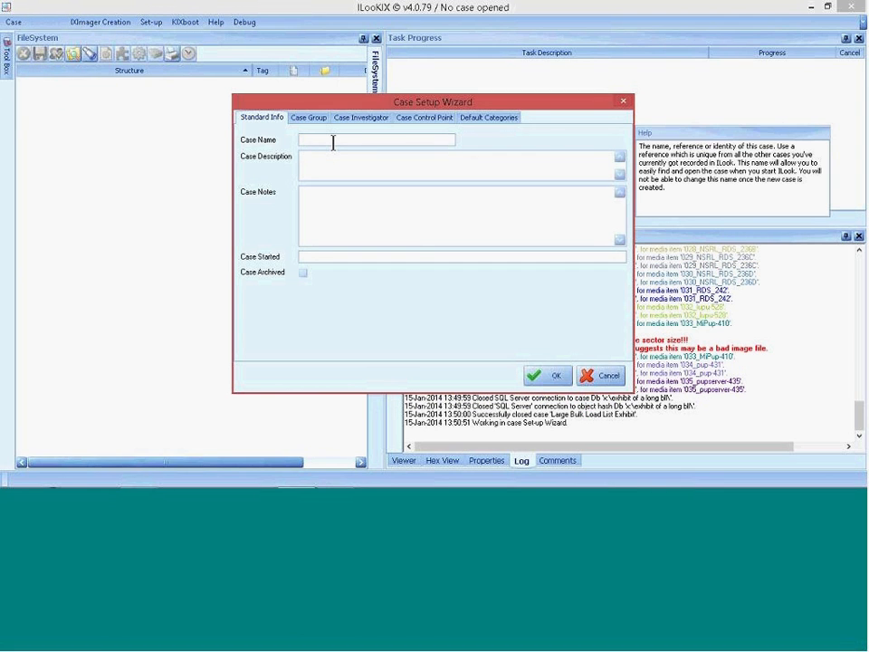
{"action": "type", "text": "XFR Demo"}
{"action": "left_click", "coordinate": [362, 158]}
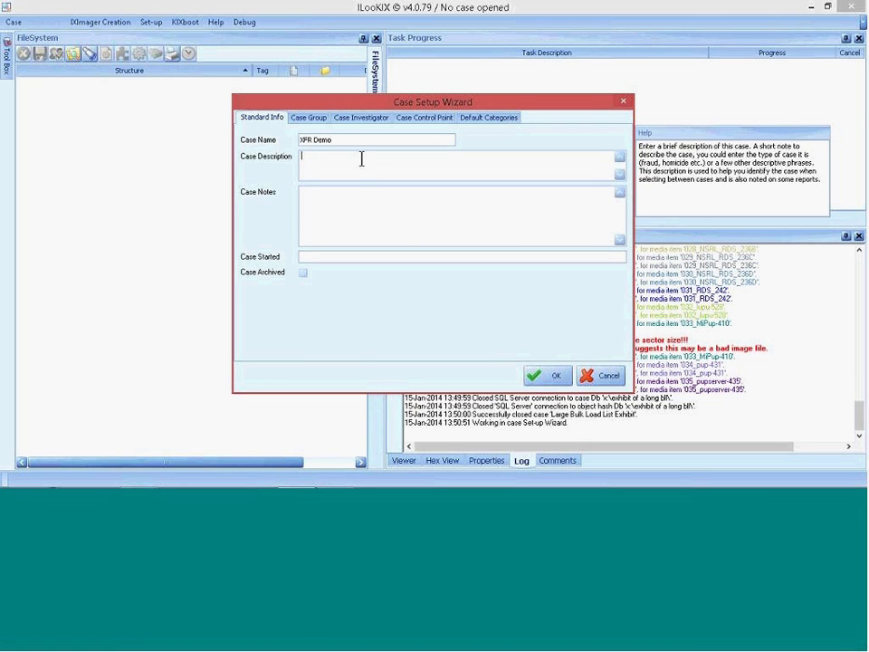
{"action": "type", "text": "XFR DEmo"}
{"action": "key", "text": "BackSpace"}
{"action": "key", "text": "BackSpace"}
{"action": "key", "text": "BackSpace"}
{"action": "type", "text": "emo"}
{"action": "left_click", "coordinate": [358, 198]}
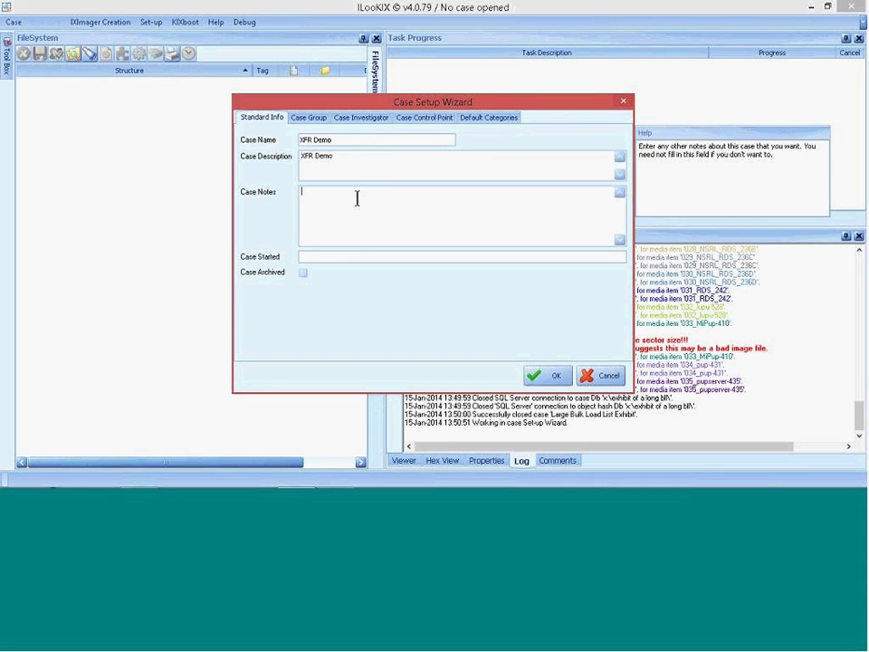
Step: Allocate the new case to the Webinar Demo case group and assign the first listed NW3C investigator
{"action": "left_click", "coordinate": [317, 120]}
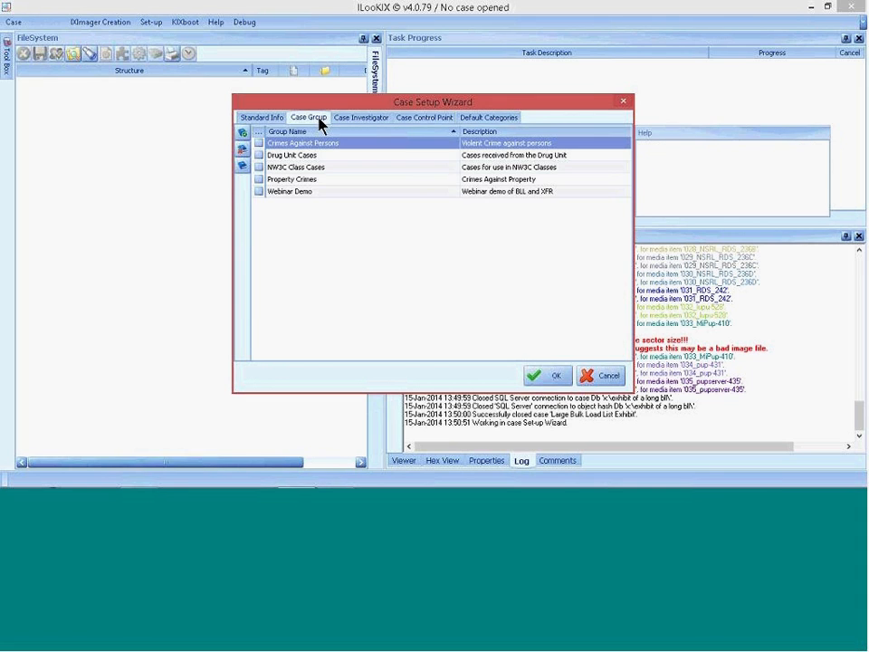
{"action": "left_click", "coordinate": [259, 191]}
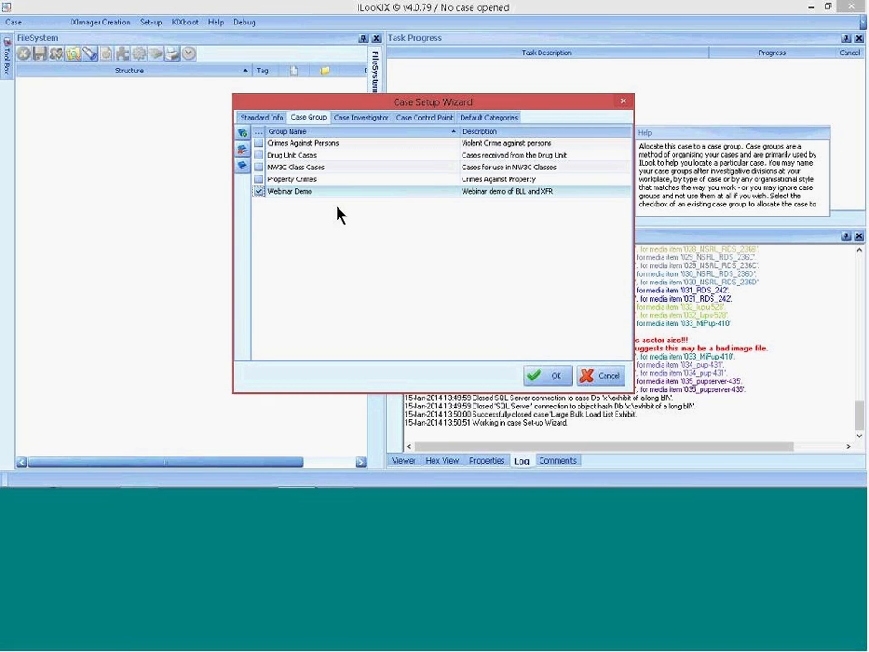
{"action": "left_click", "coordinate": [370, 119]}
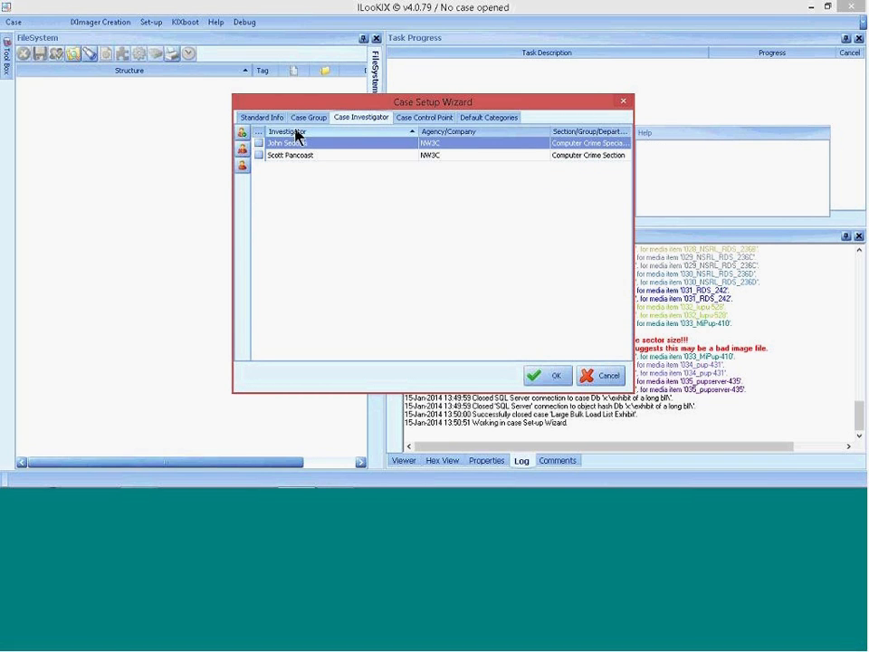
{"action": "left_click", "coordinate": [260, 143]}
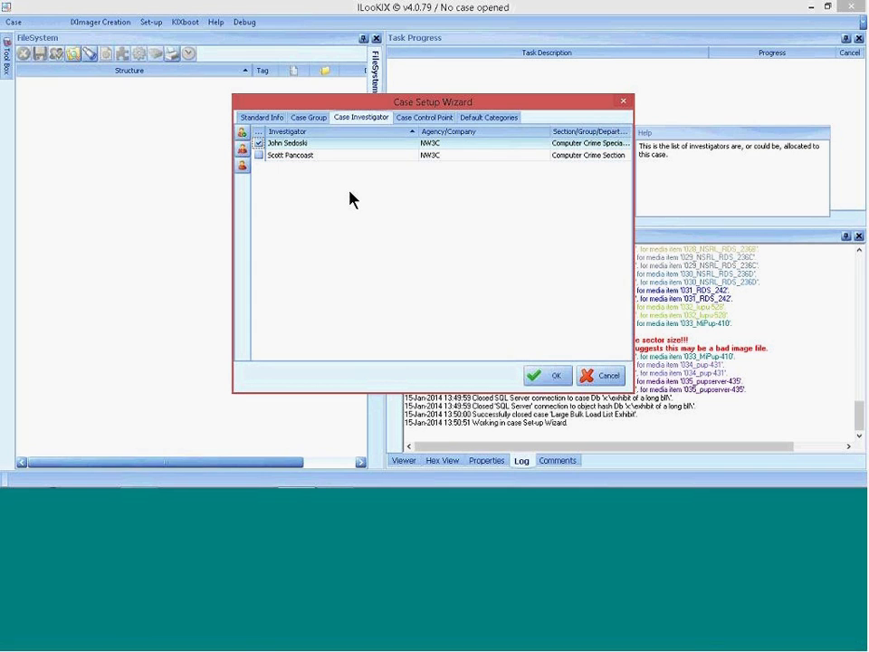
Step: Create an "xfr demo" folder on the XFR VSS Demo (T:) drive as the case control point and create the case
{"action": "left_click", "coordinate": [426, 120]}
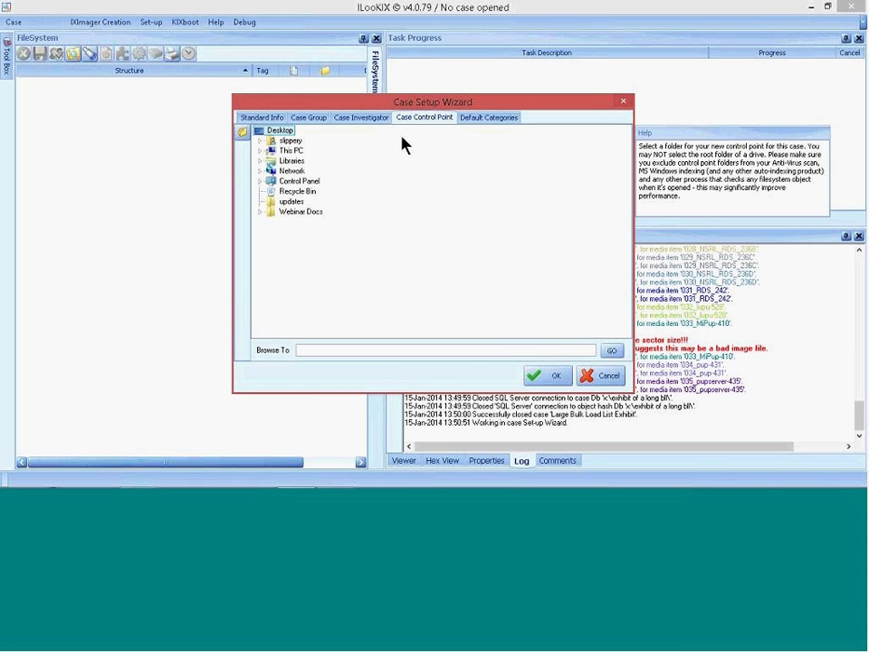
{"action": "left_click", "coordinate": [261, 151]}
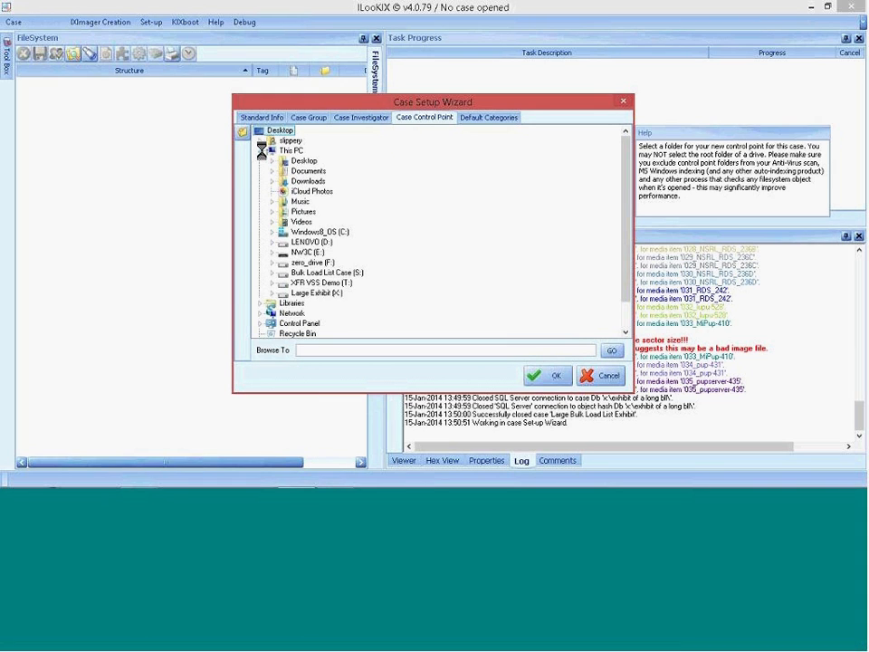
{"action": "left_click", "coordinate": [318, 282]}
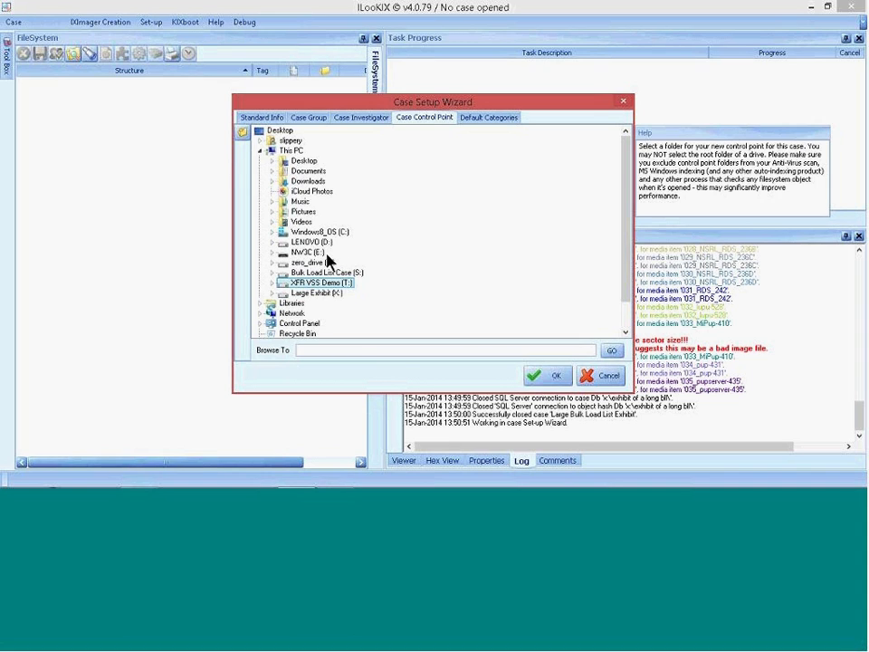
{"action": "left_click", "coordinate": [311, 284]}
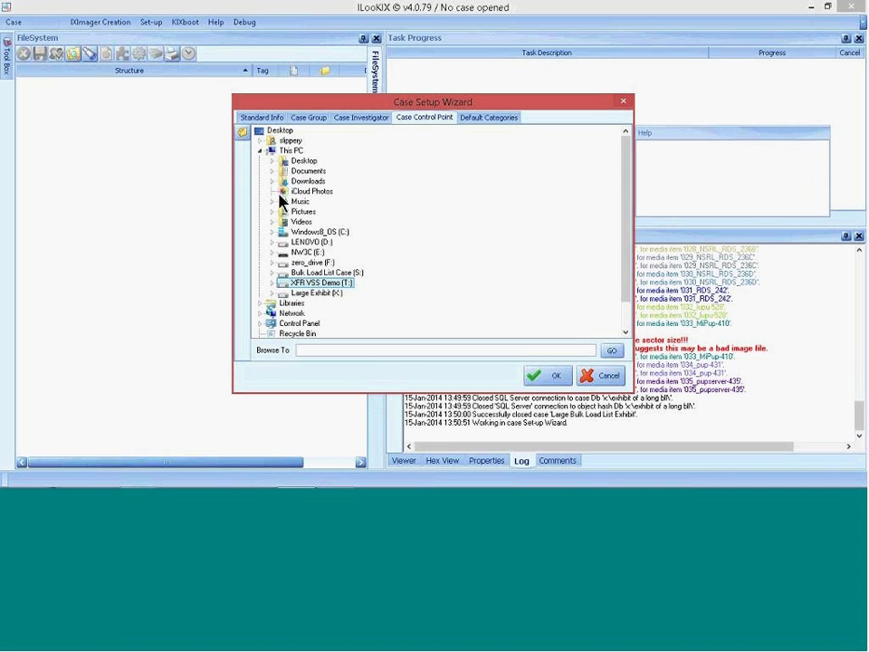
{"action": "left_click", "coordinate": [243, 134]}
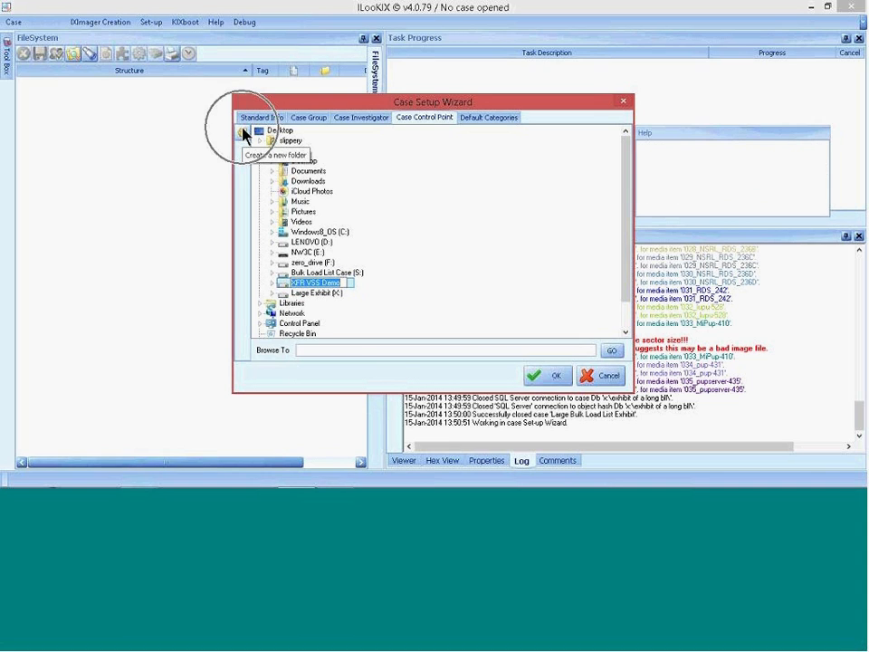
{"action": "left_click", "coordinate": [242, 134]}
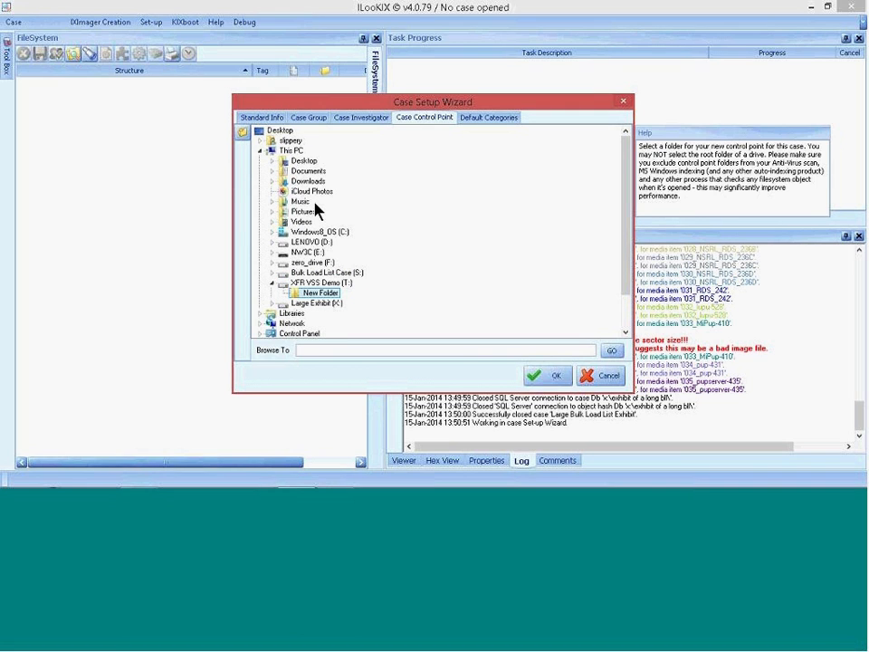
{"action": "type", "text": "xfr demo"}
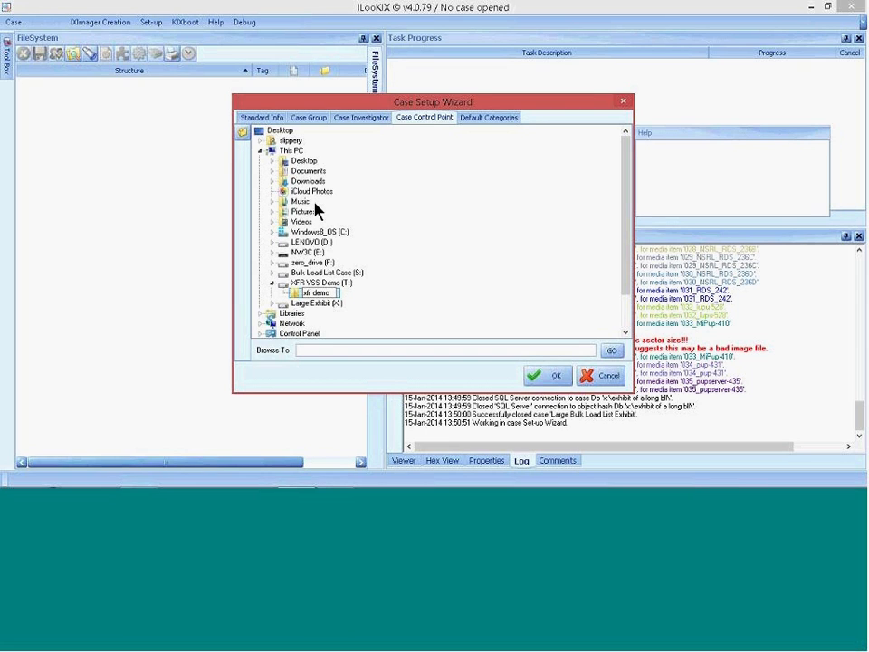
{"action": "key", "text": "Return"}
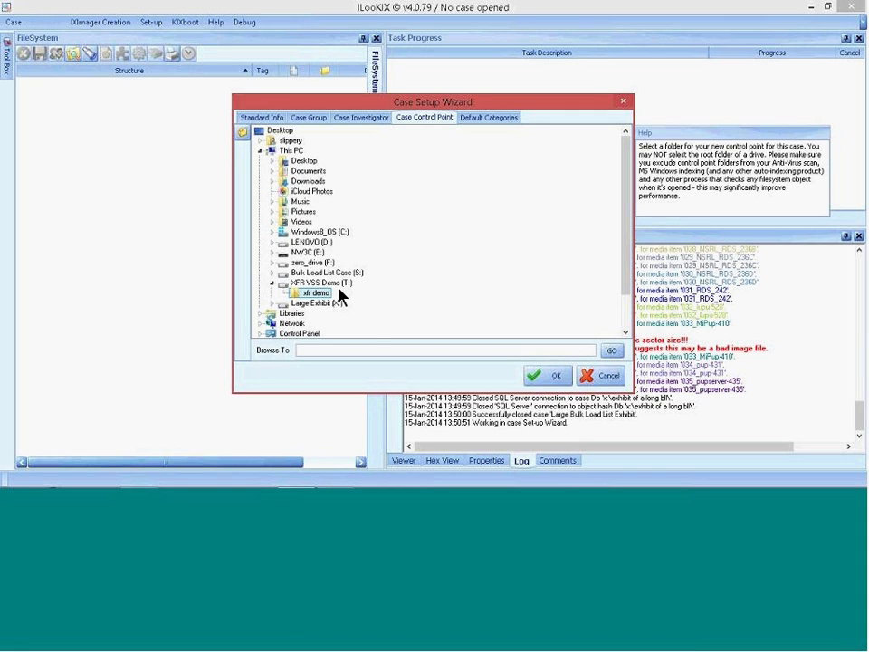
{"action": "left_click", "coordinate": [554, 376]}
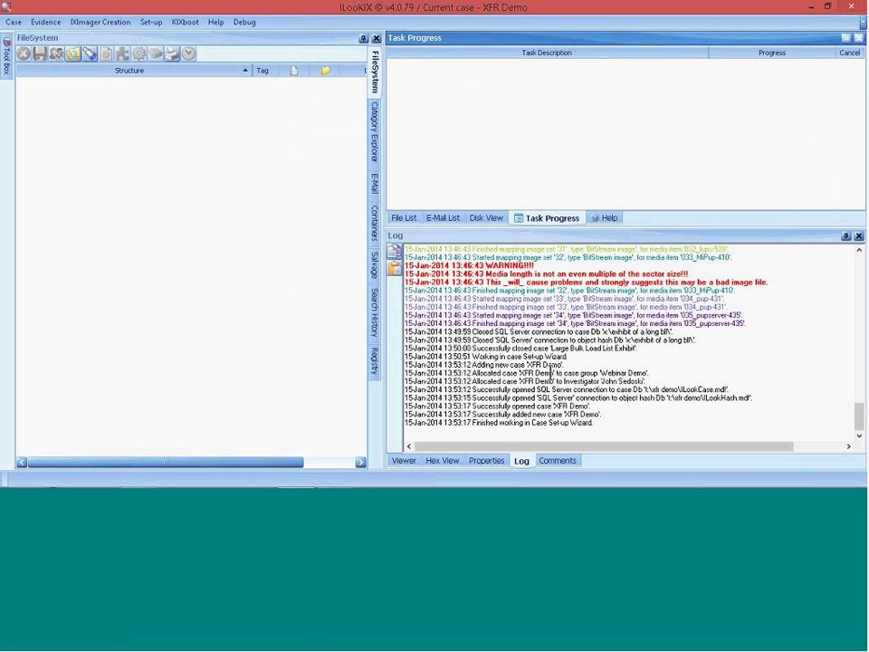
Step: Start adding an image set to the case and attach VSS_Shadow_Drive001.asb from the ILook.007 VSS ShadowDrive folder on F:
{"action": "left_click", "coordinate": [46, 22]}
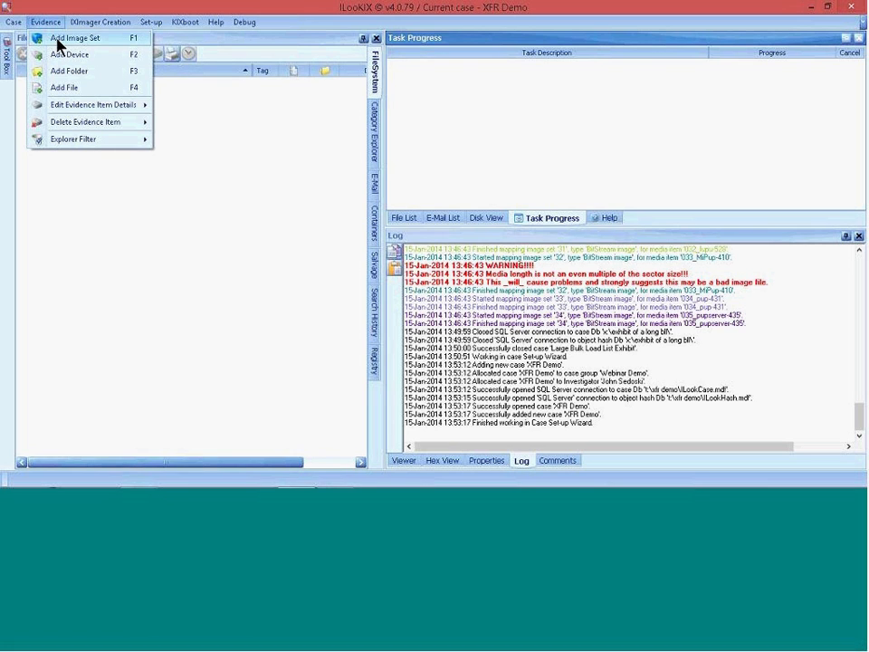
{"action": "left_click", "coordinate": [60, 45]}
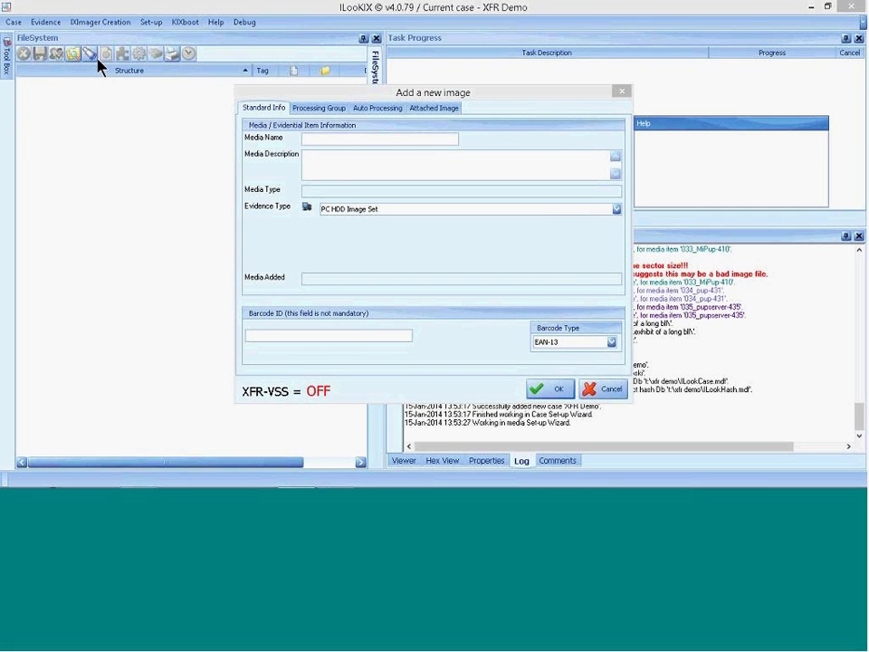
{"action": "left_click", "coordinate": [450, 108]}
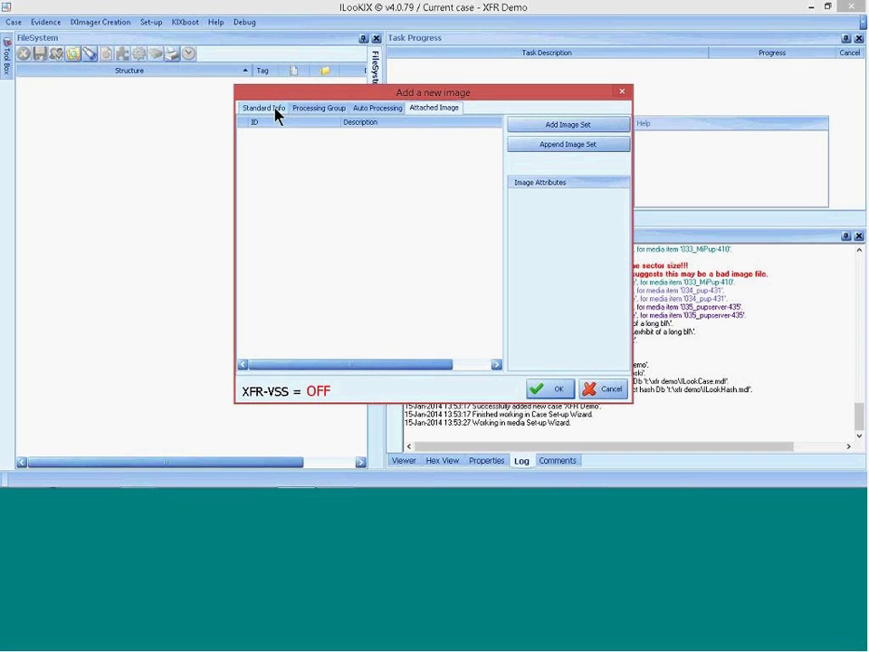
{"action": "left_click", "coordinate": [441, 112]}
{"action": "left_click", "coordinate": [441, 112]}
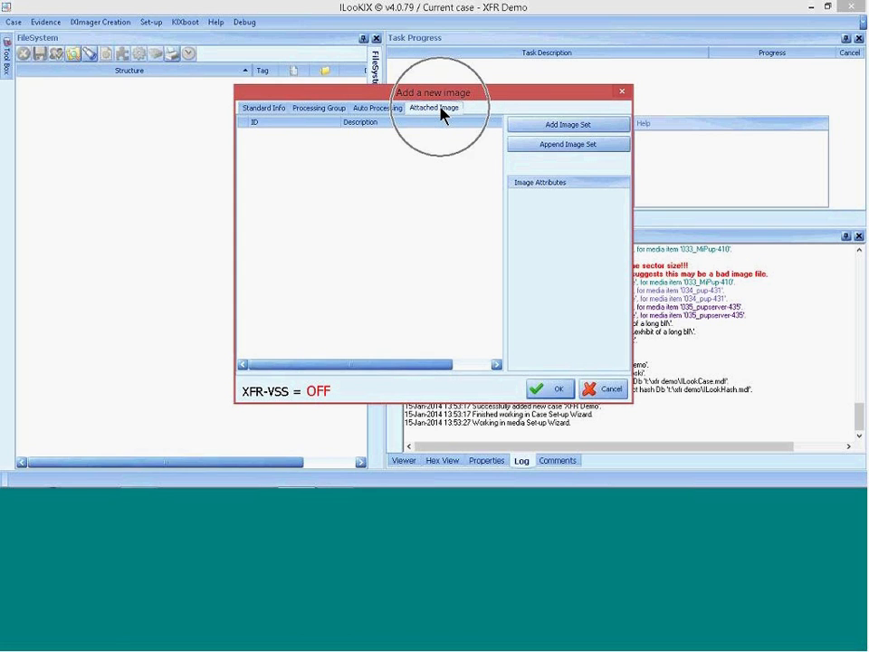
{"action": "left_click", "coordinate": [589, 126]}
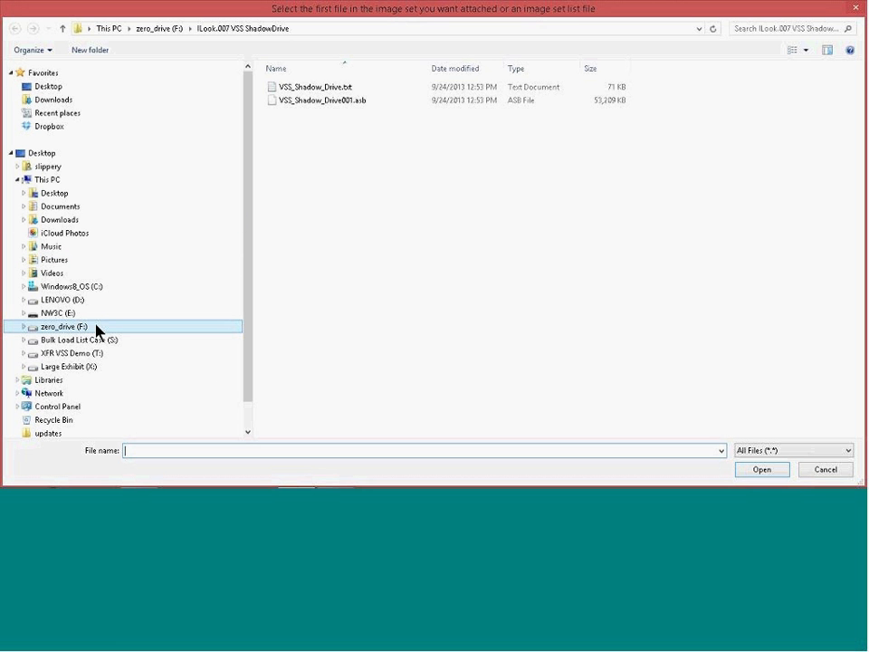
{"action": "left_click", "coordinate": [159, 28]}
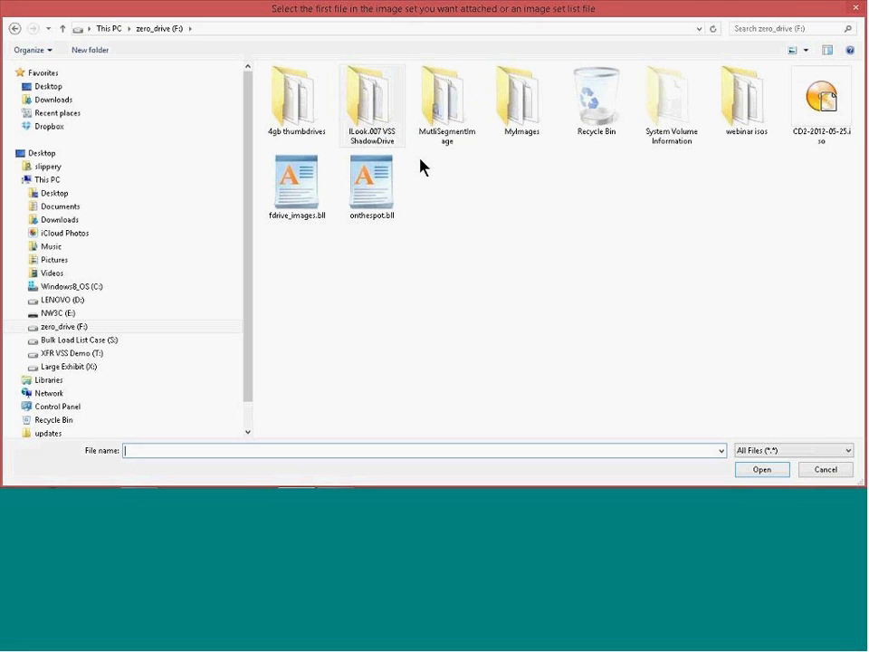
{"action": "double_click", "coordinate": [370, 125]}
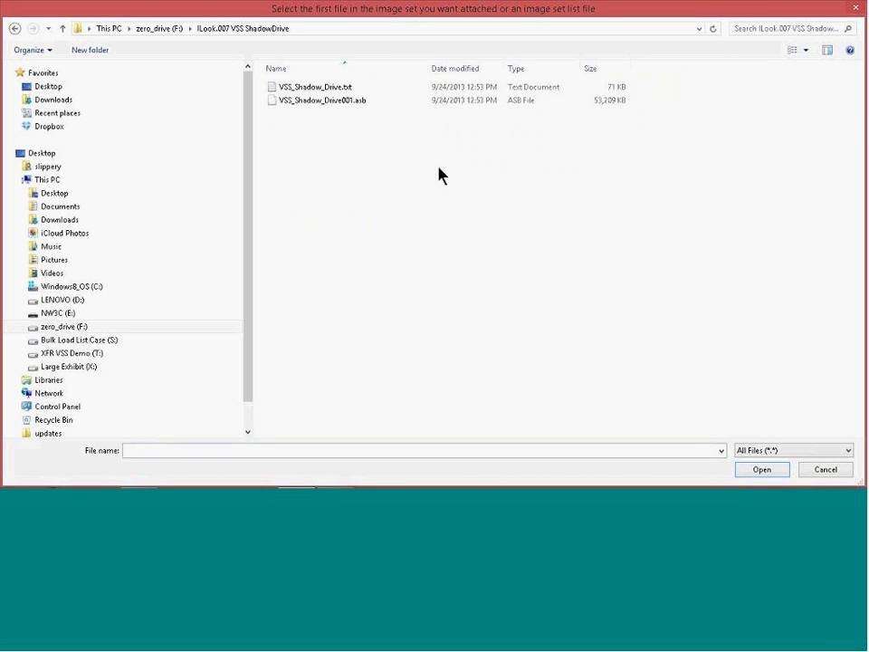
{"action": "left_click", "coordinate": [301, 109]}
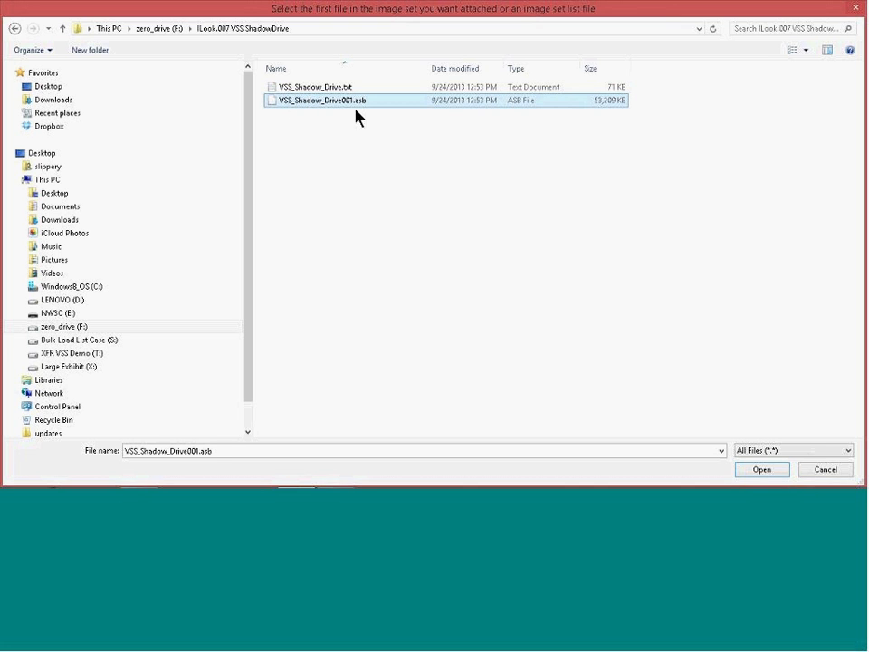
{"action": "left_click", "coordinate": [766, 470]}
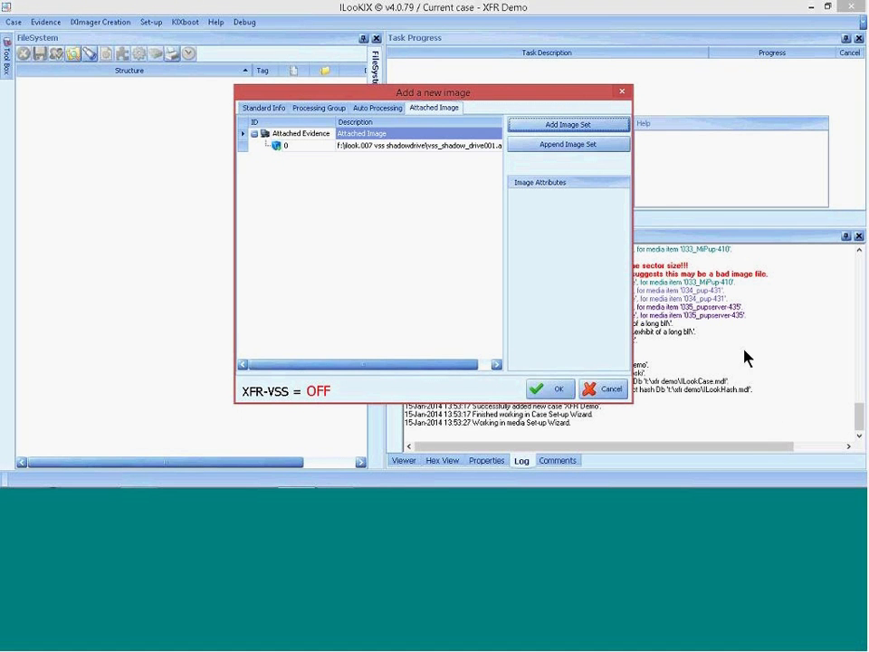
Step: Turn off XFR - Xtreme File Recovery and Auto Probe for lost partitions in the image's recovery options
{"action": "left_click", "coordinate": [379, 108]}
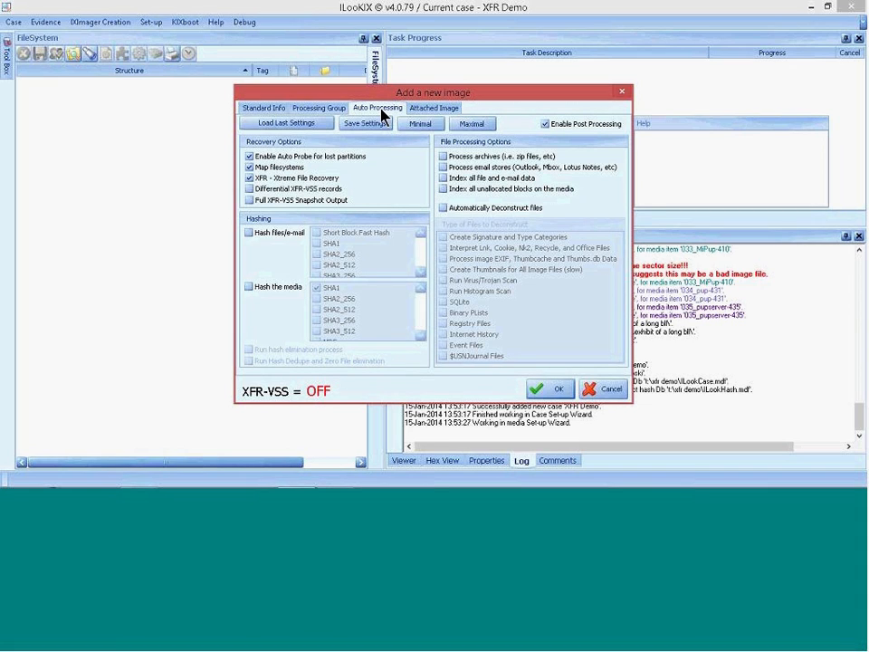
{"action": "left_click", "coordinate": [248, 178]}
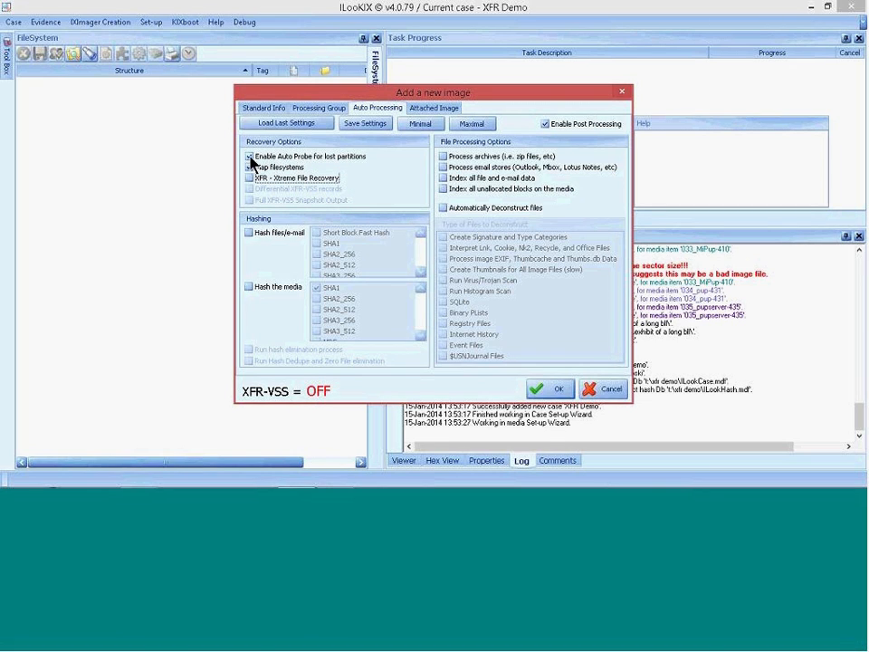
{"action": "left_click", "coordinate": [250, 157]}
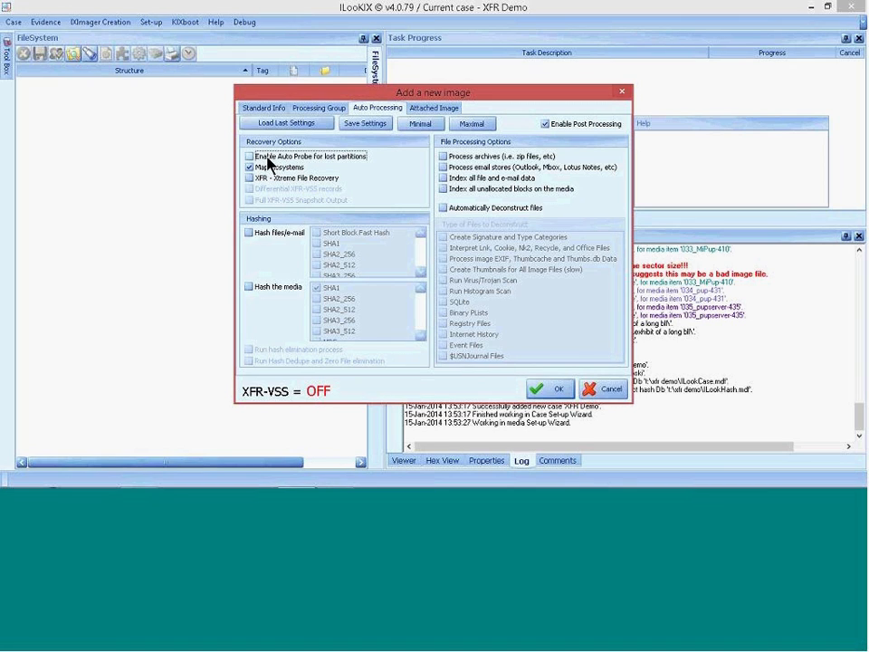
Step: Enable processing of archives and email stores, interpretation of Lnk, Cookie, Nk2, Recycle and Office files, image EXIF and thumbs data processing, and thumbnail creation
{"action": "left_click", "coordinate": [443, 157]}
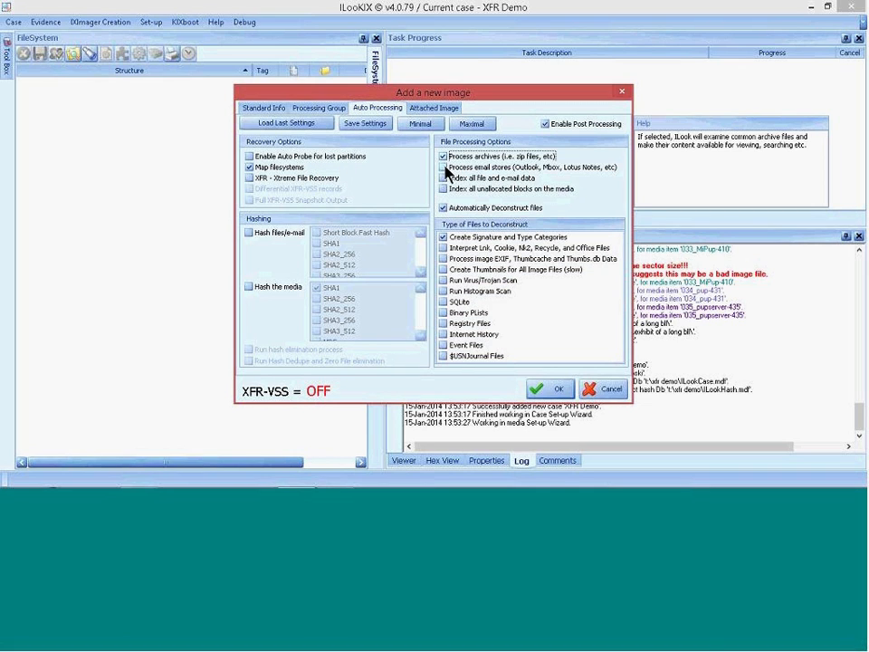
{"action": "left_click", "coordinate": [444, 168]}
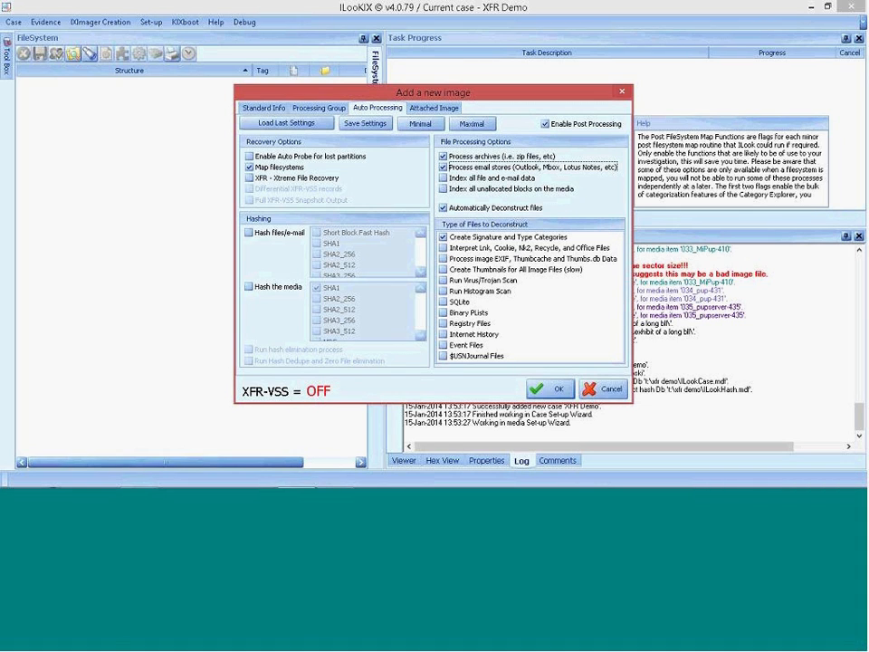
{"action": "left_click", "coordinate": [444, 251]}
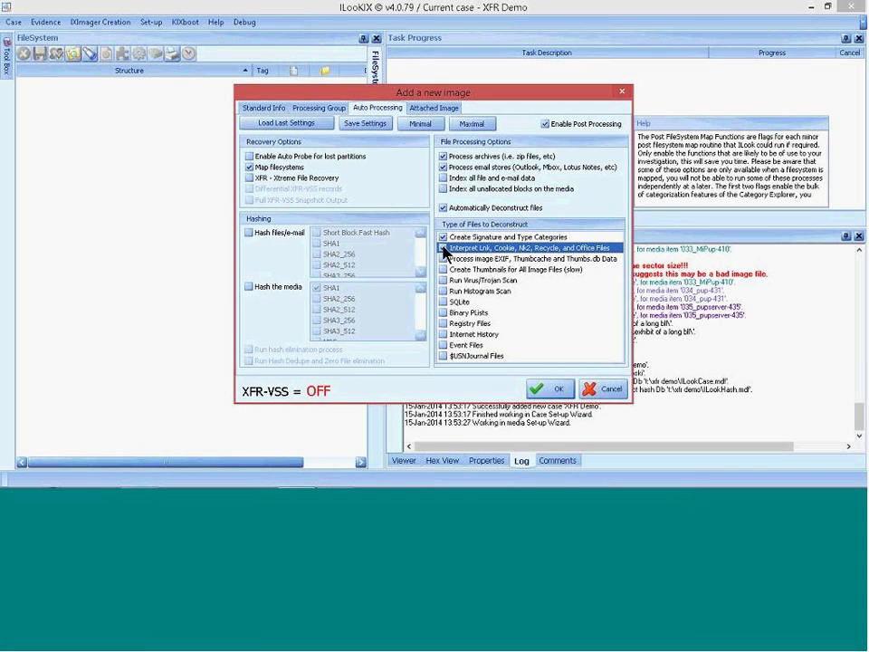
{"action": "left_click", "coordinate": [444, 249]}
{"action": "left_click", "coordinate": [444, 261]}
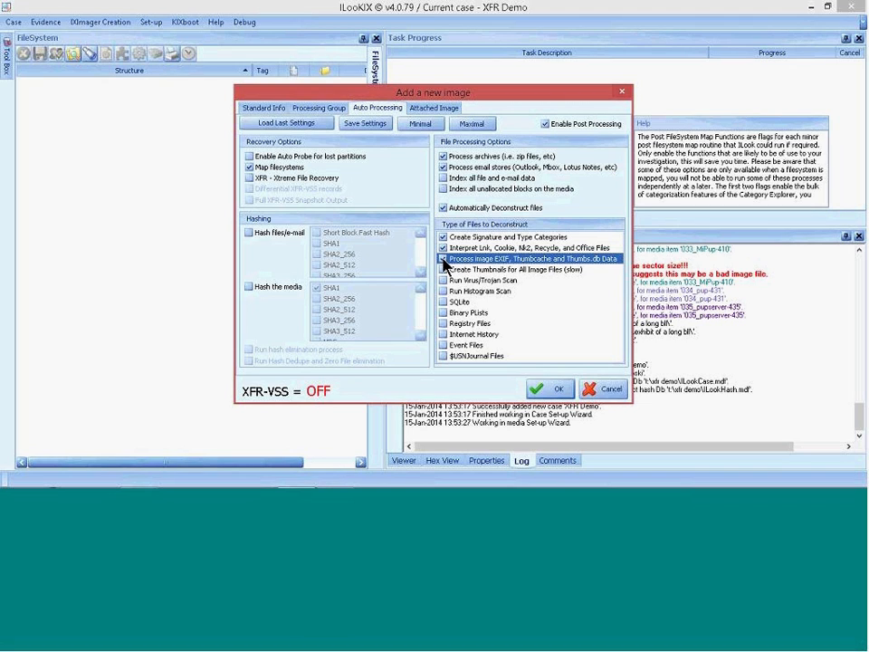
{"action": "left_click", "coordinate": [444, 270]}
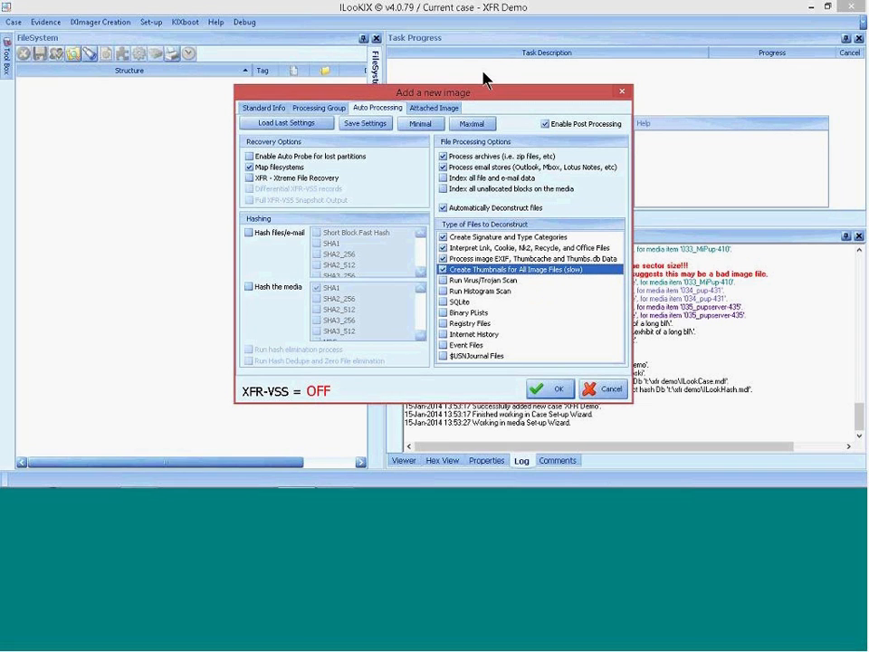
Step: Name the media item Plain Import and add it to the case, continuing without XFR lost file and folder recovery
{"action": "left_click", "coordinate": [331, 109]}
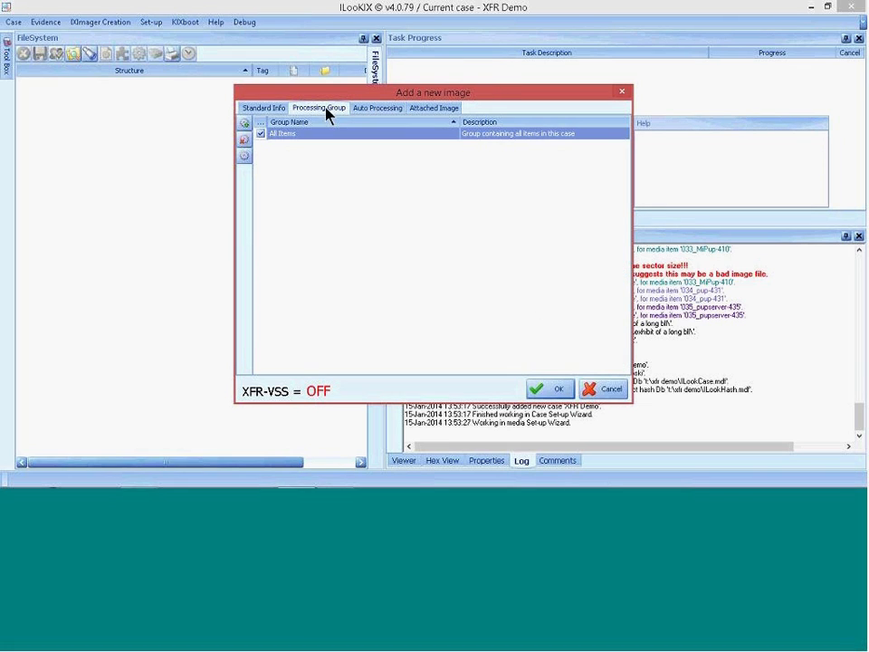
{"action": "left_click", "coordinate": [270, 112]}
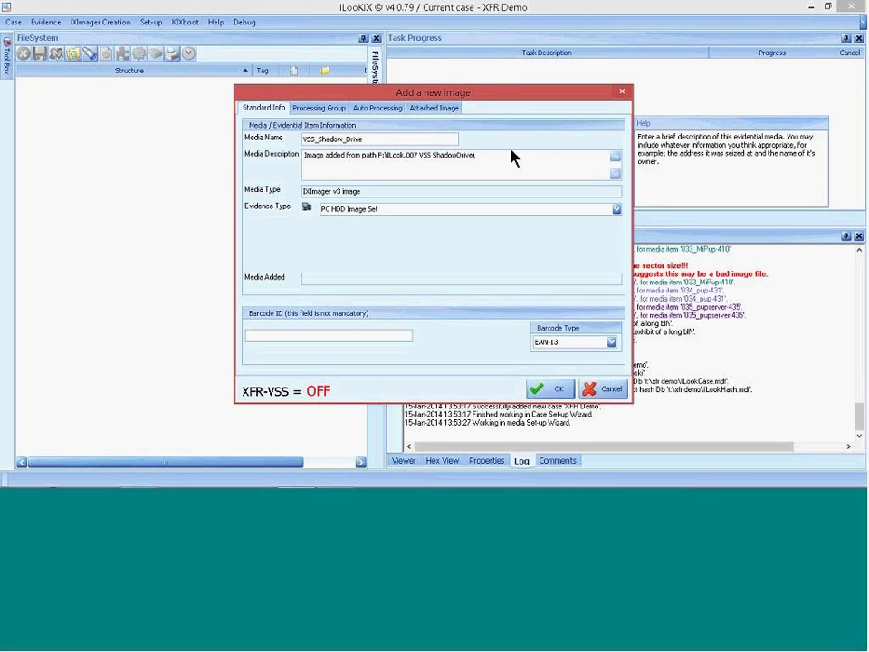
{"action": "left_click", "coordinate": [397, 139]}
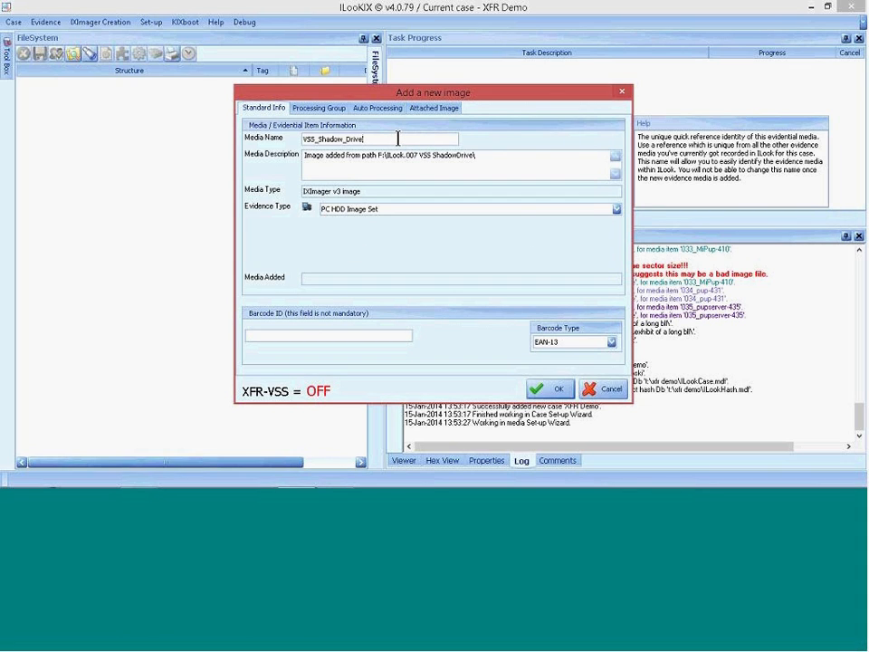
{"action": "key", "text": "BackSpace"}
{"action": "key", "text": "BackSpace"}
{"action": "key", "text": "BackSpace"}
{"action": "key", "text": "BackSpace"}
{"action": "key", "text": "BackSpace"}
{"action": "key", "text": "BackSpace"}
{"action": "key", "text": "BackSpace"}
{"action": "key", "text": "BackSpace"}
{"action": "key", "text": "BackSpace"}
{"action": "key", "text": "BackSpace"}
{"action": "key", "text": "BackSpace"}
{"action": "key", "text": "BackSpace"}
{"action": "key", "text": "BackSpace"}
{"action": "key", "text": "BackSpace"}
{"action": "key", "text": "BackSpace"}
{"action": "key", "text": "BackSpace"}
{"action": "type", "text": "Plain Import"}
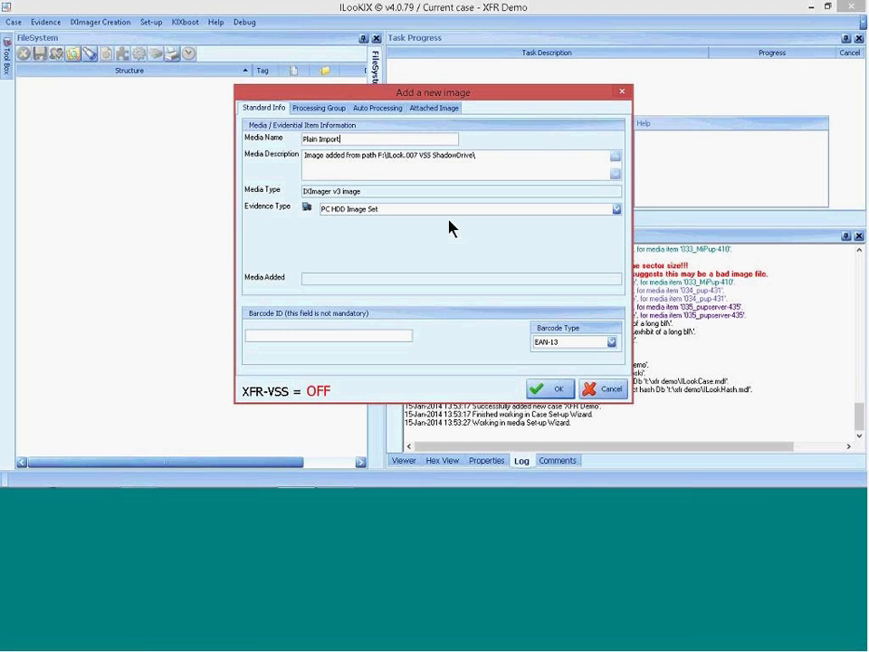
{"action": "left_click", "coordinate": [559, 392]}
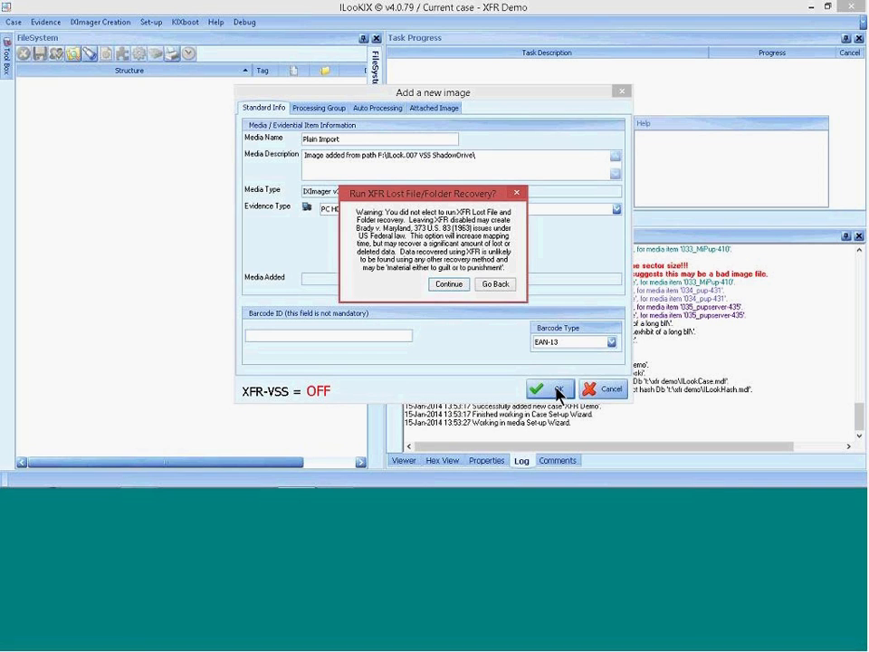
{"action": "left_click", "coordinate": [449, 284]}
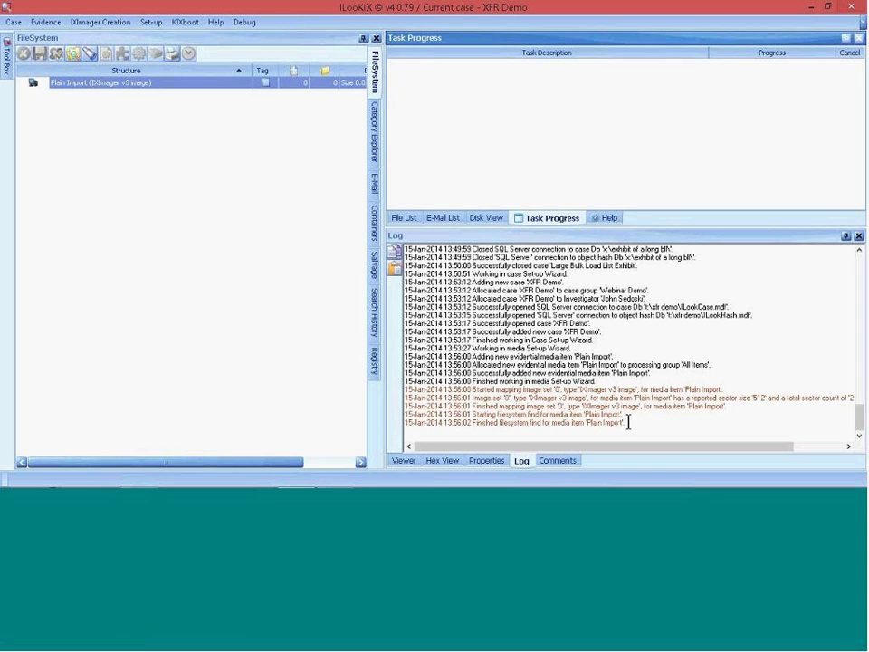
Step: Delete the Plain Import media item from the case
{"action": "left_click", "coordinate": [100, 87]}
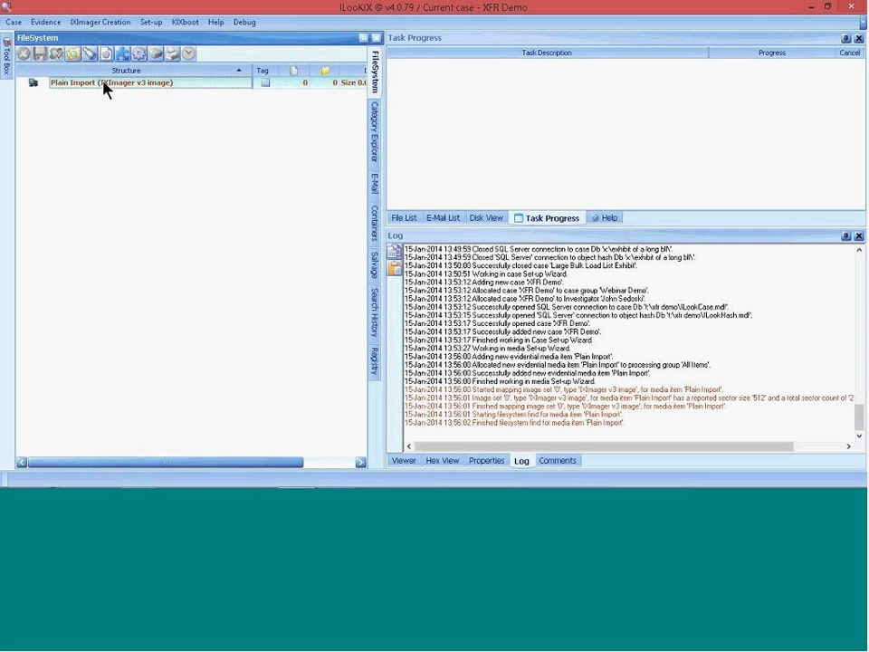
{"action": "right_click", "coordinate": [102, 84]}
{"action": "left_click", "coordinate": [128, 91]}
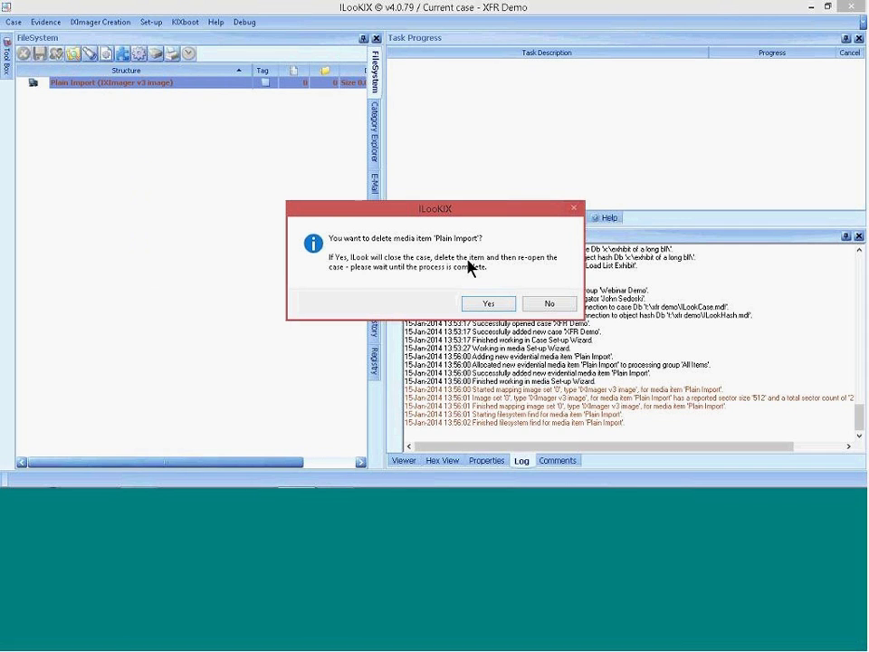
{"action": "left_click", "coordinate": [489, 305]}
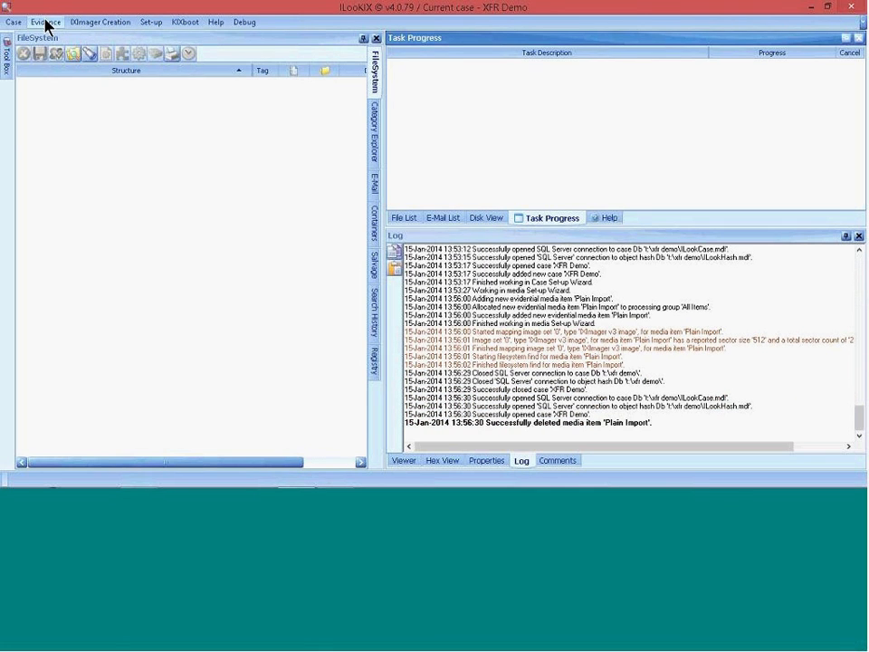
Step: Start adding a new image to the case and attach VSS_Shadow_Drive001.asb from the ILook.007 VSS ShadowDrive folder
{"action": "left_click", "coordinate": [44, 24]}
{"action": "left_click", "coordinate": [57, 38]}
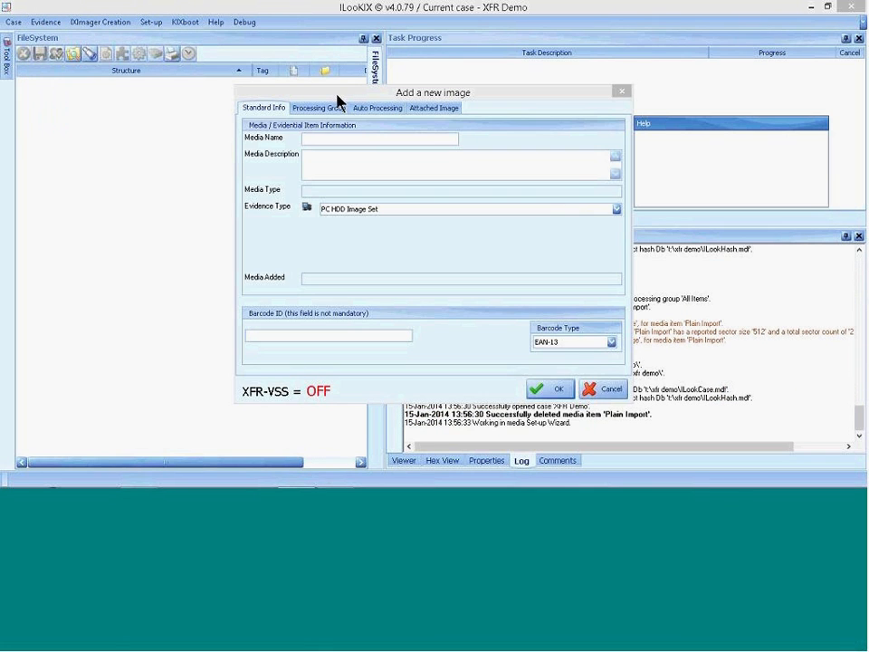
{"action": "left_click", "coordinate": [435, 108]}
{"action": "left_click", "coordinate": [548, 127]}
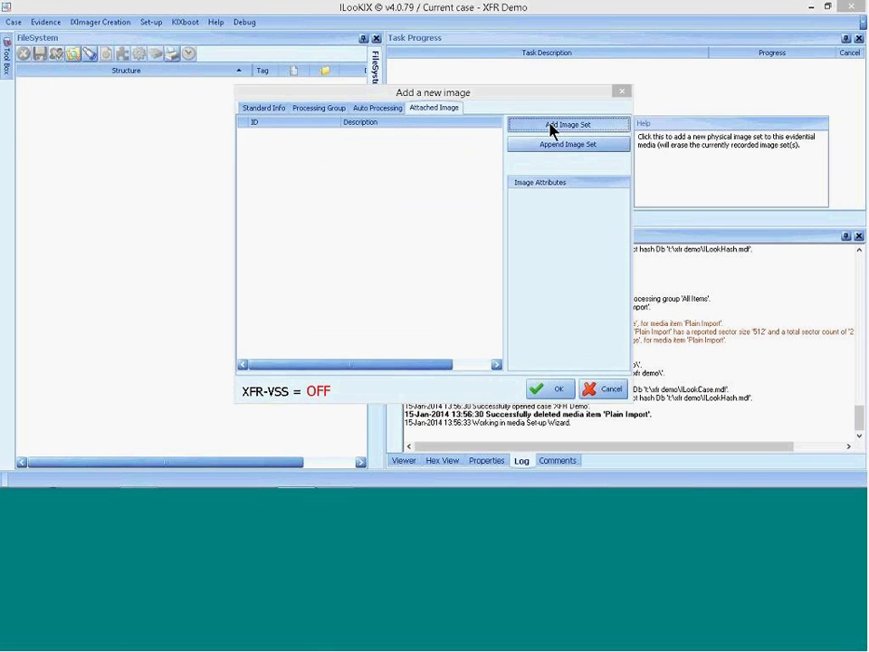
{"action": "left_click", "coordinate": [391, 102]}
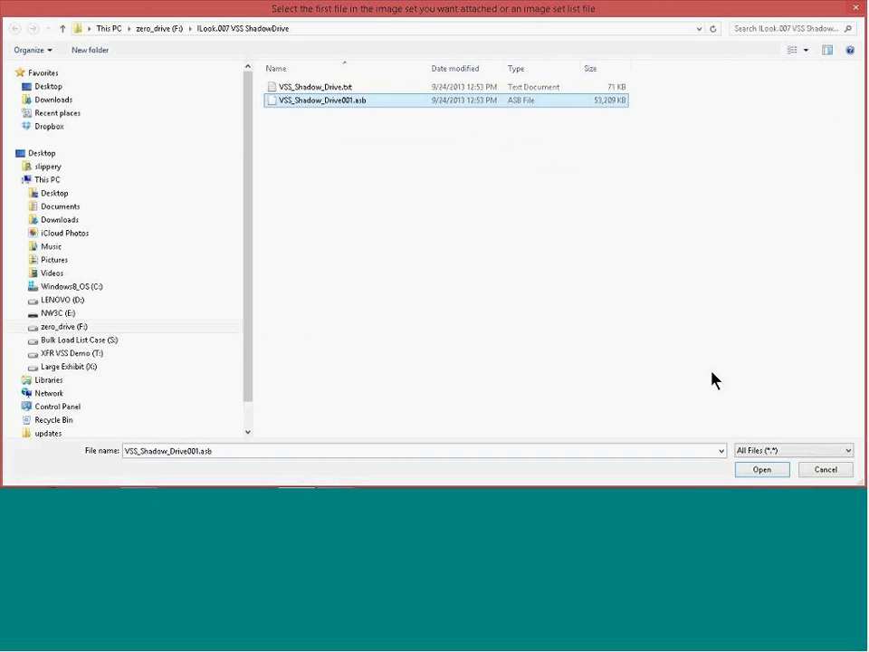
{"action": "left_click", "coordinate": [768, 470]}
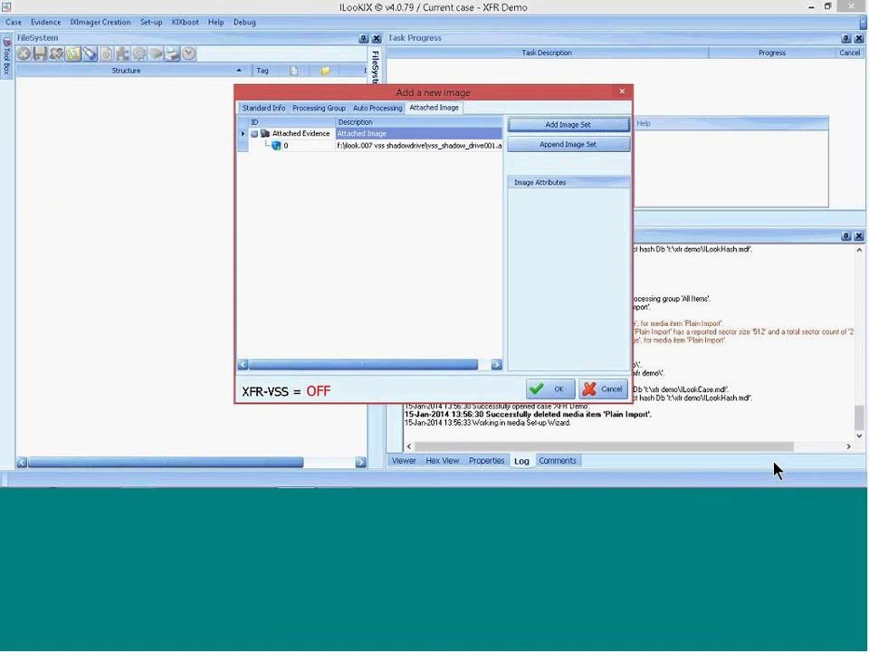
Step: Turn off XFR, keep Auto Probe on, and enable archive, email store, Lnk/Cookie/Office, image EXIF and thumbnail processing
{"action": "left_click", "coordinate": [379, 109]}
{"action": "left_click", "coordinate": [248, 177]}
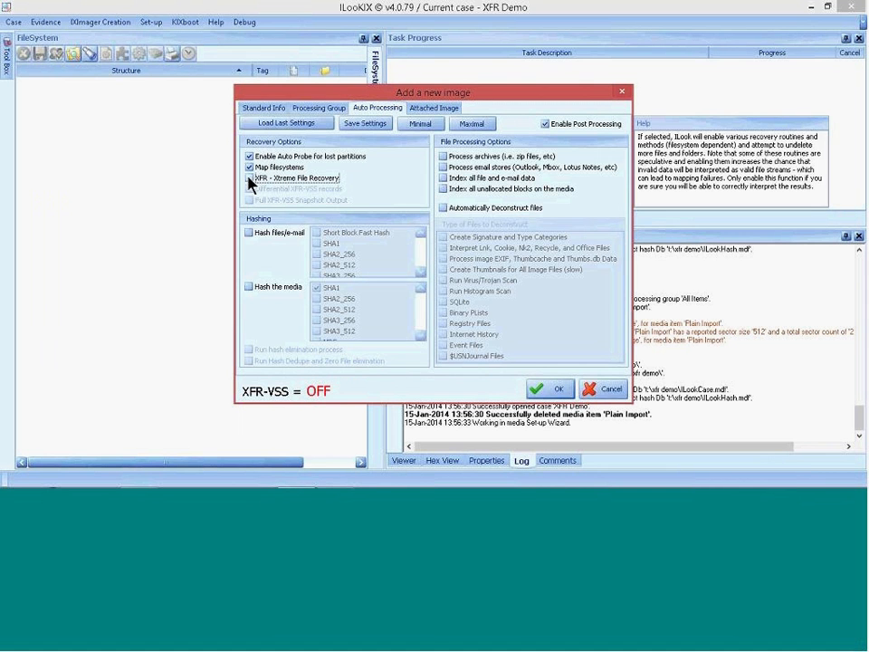
{"action": "left_click", "coordinate": [442, 157]}
{"action": "left_click", "coordinate": [443, 168]}
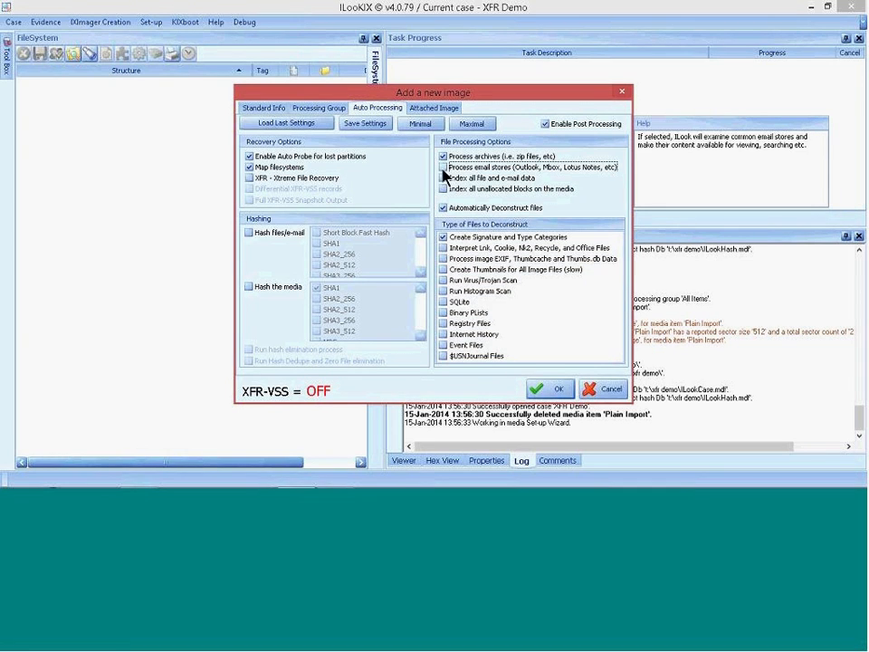
{"action": "left_click", "coordinate": [446, 259]}
{"action": "left_click", "coordinate": [445, 270]}
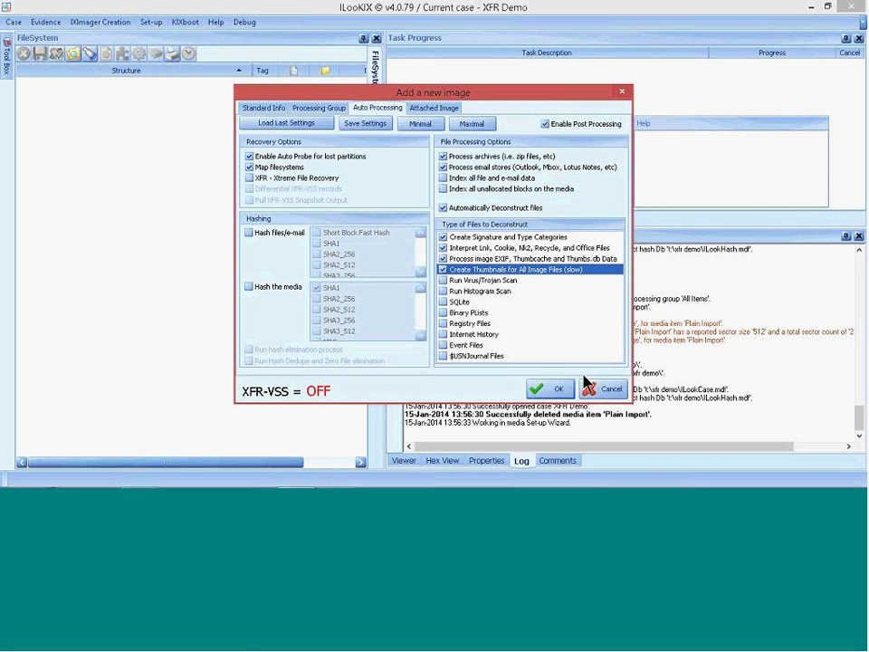
Step: Name the media item Plain Import 2 and add it to the case, continuing without XFR recovery
{"action": "left_click", "coordinate": [263, 108]}
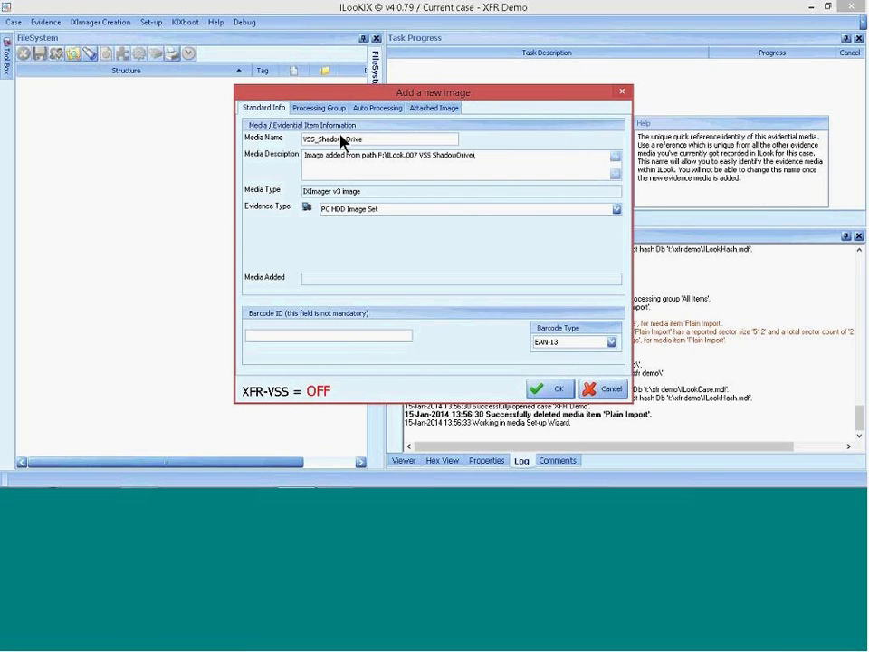
{"action": "double_click", "coordinate": [371, 138]}
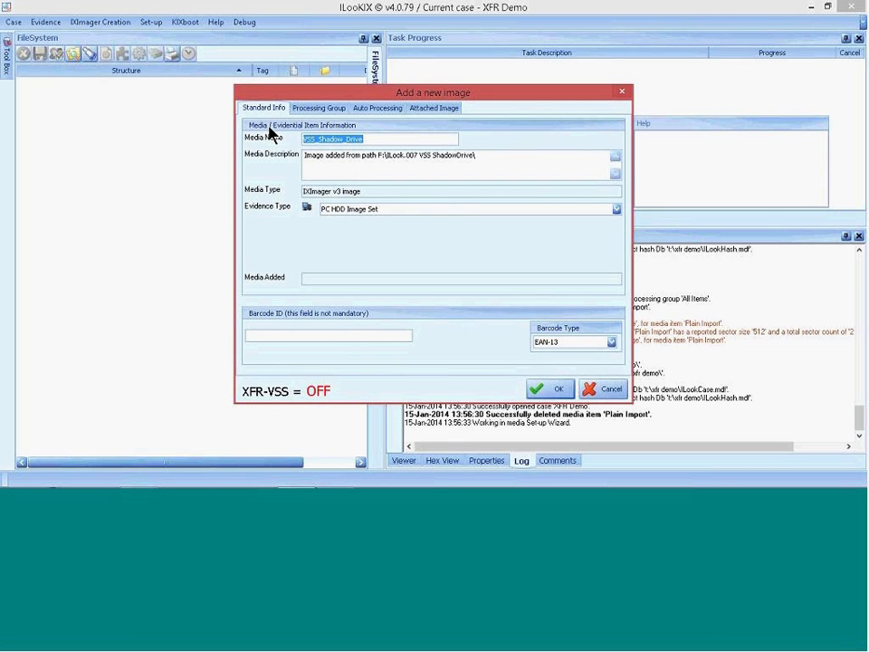
{"action": "key", "text": "BackSpace"}
{"action": "type", "text": "Pla"}
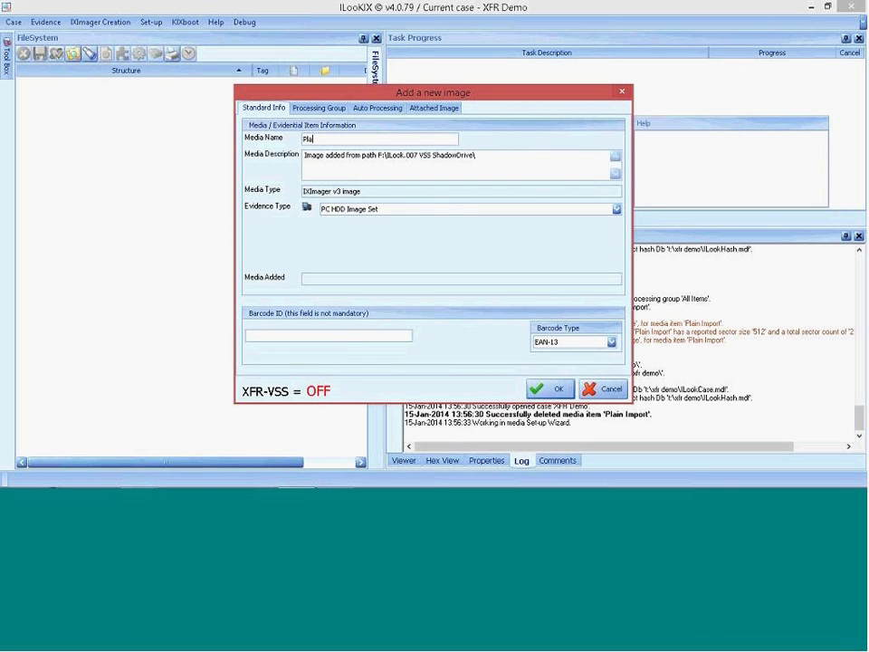
{"action": "type", "text": "in Import 2"}
{"action": "left_click", "coordinate": [561, 390]}
{"action": "left_click", "coordinate": [496, 283]}
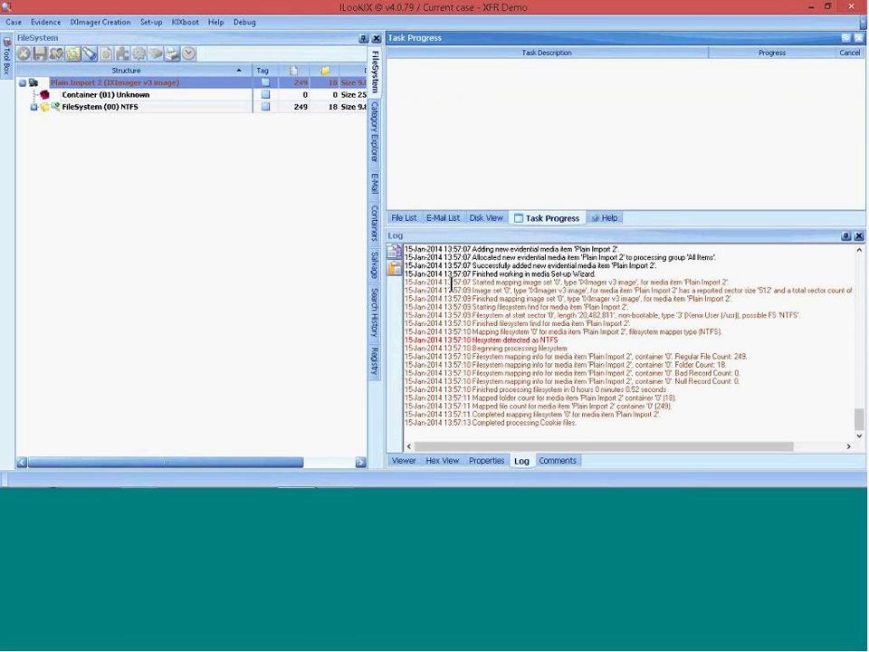
Step: Expand the NTFS filesystem of Plain Import 2 and review its root contents in an enlarged file list
{"action": "left_click", "coordinate": [34, 107]}
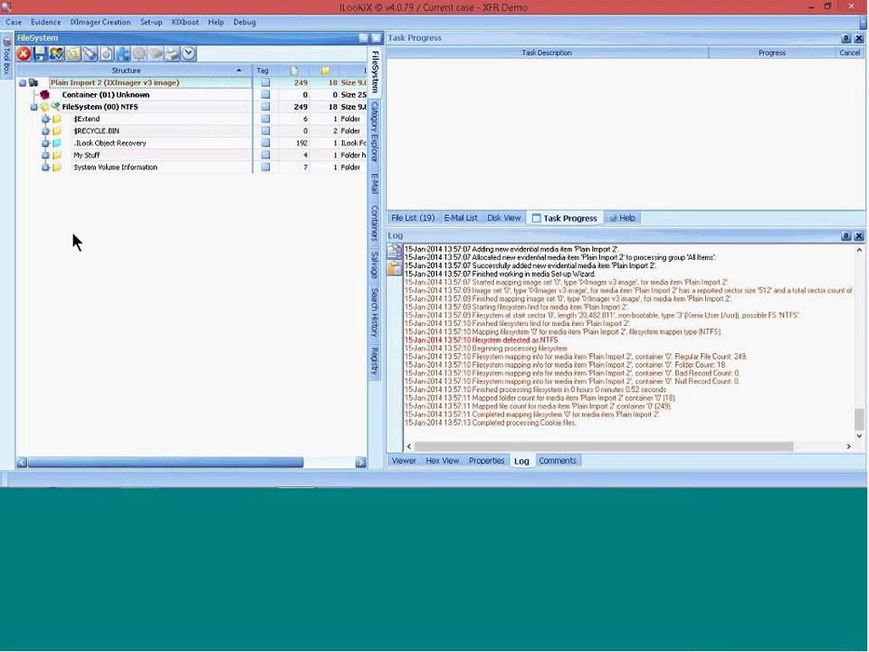
{"action": "left_click", "coordinate": [108, 108]}
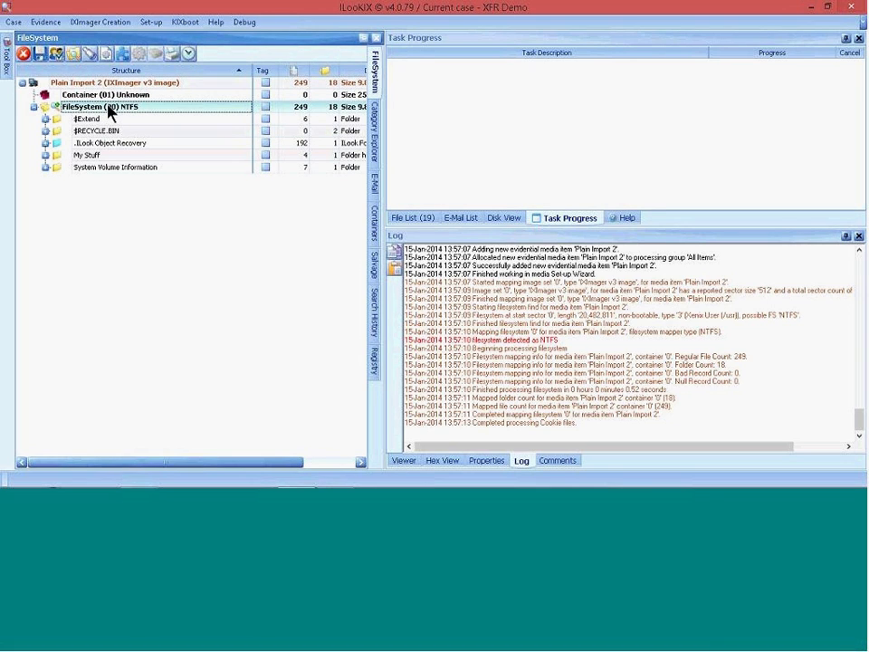
{"action": "left_click", "coordinate": [425, 222]}
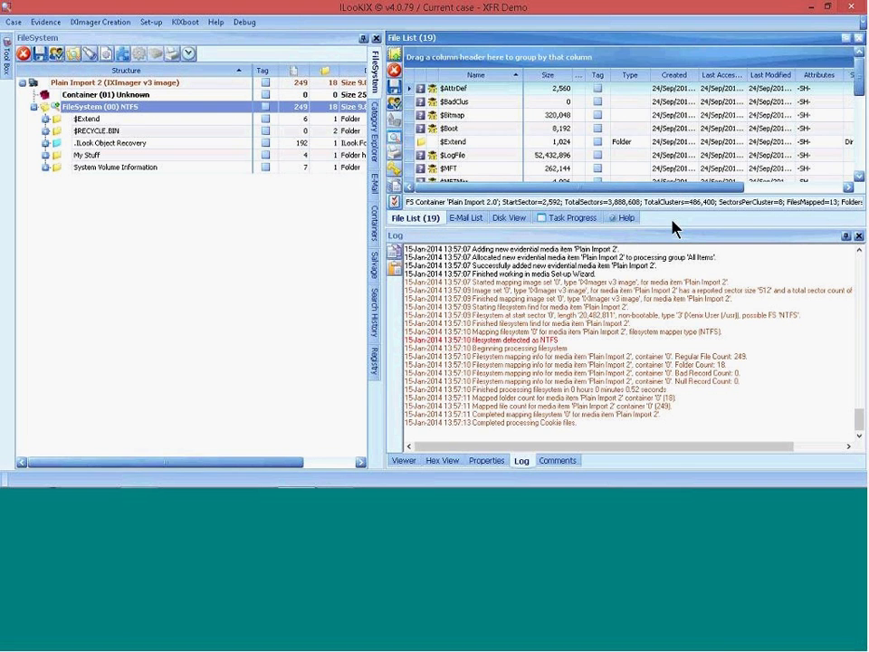
{"action": "left_click_drag", "start_coordinate": [671, 228], "coordinate": [684, 359]}
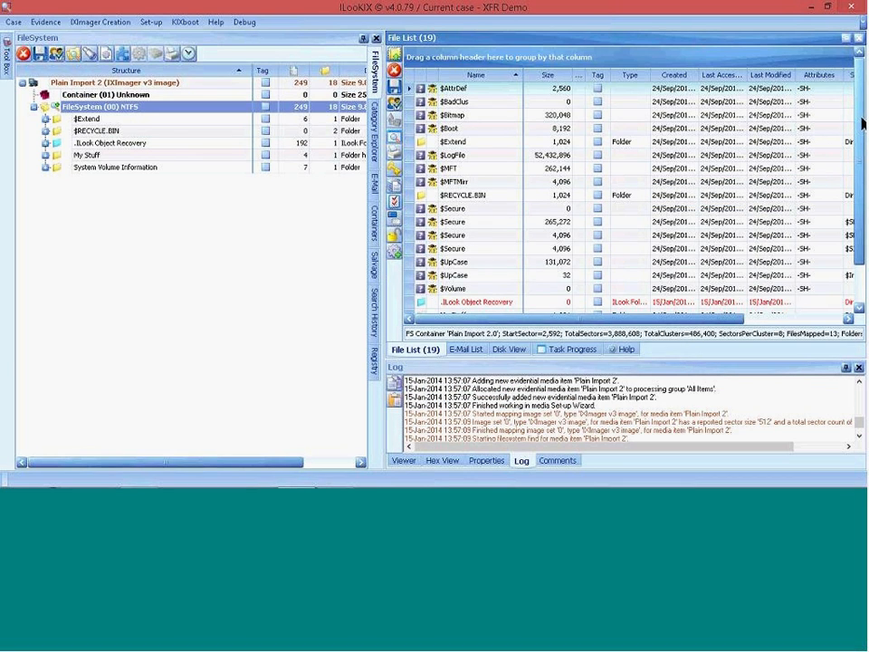
{"action": "left_click_drag", "start_coordinate": [862, 124], "coordinate": [866, 155]}
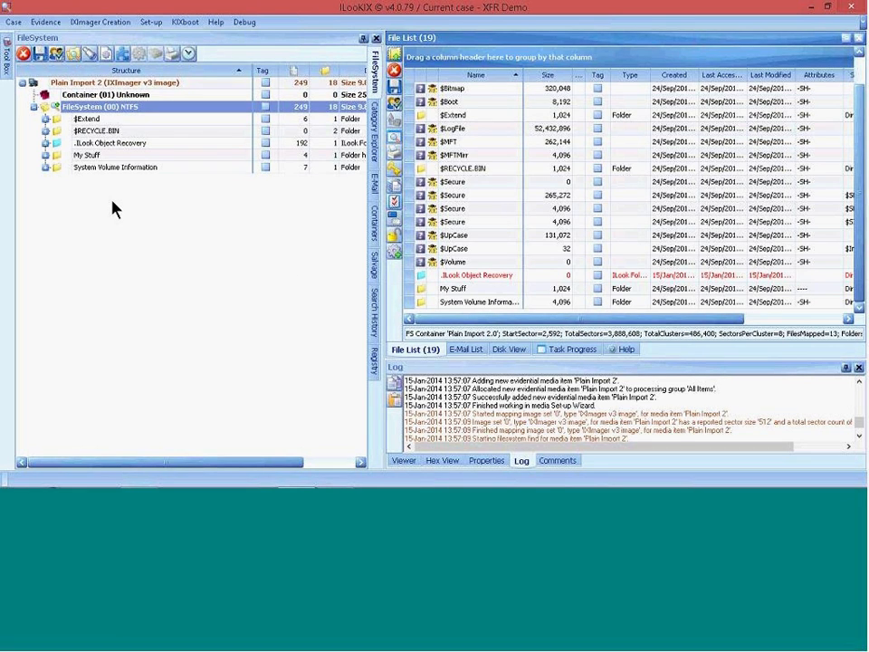
Step: Examine the contents of the My Stuff folder and open its More stuff subfolder
{"action": "left_click", "coordinate": [46, 156]}
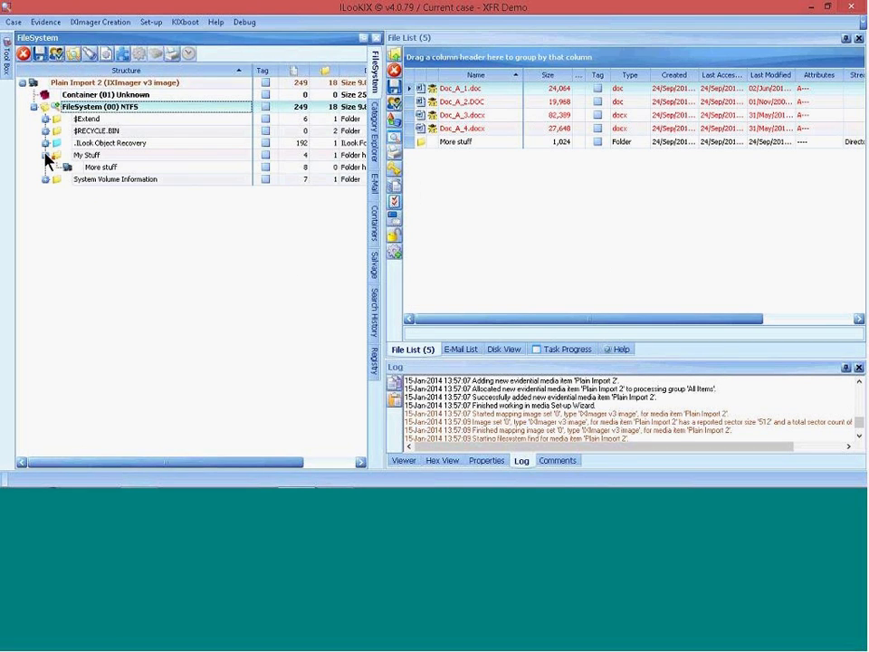
{"action": "left_click", "coordinate": [94, 158]}
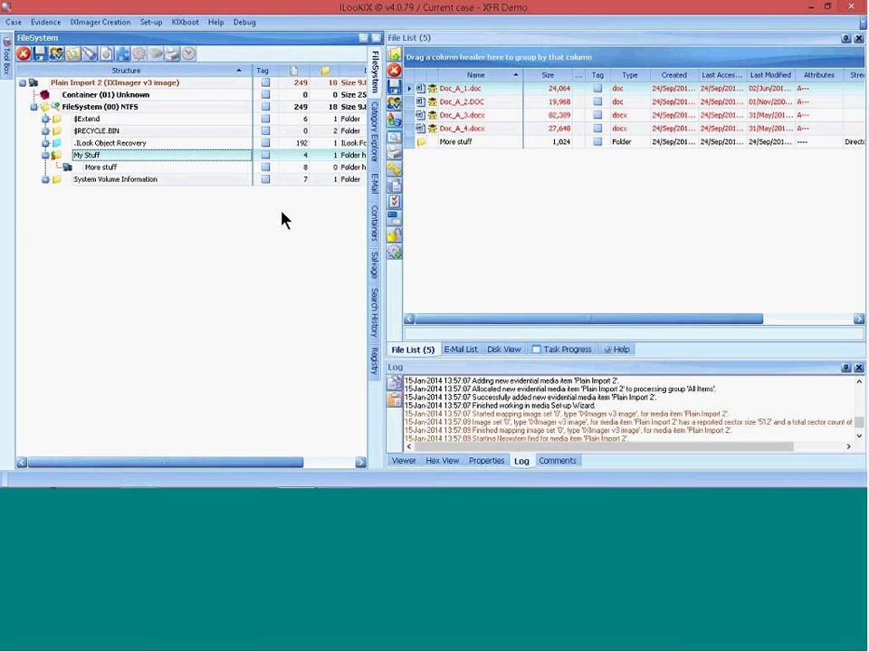
{"action": "left_click", "coordinate": [455, 143]}
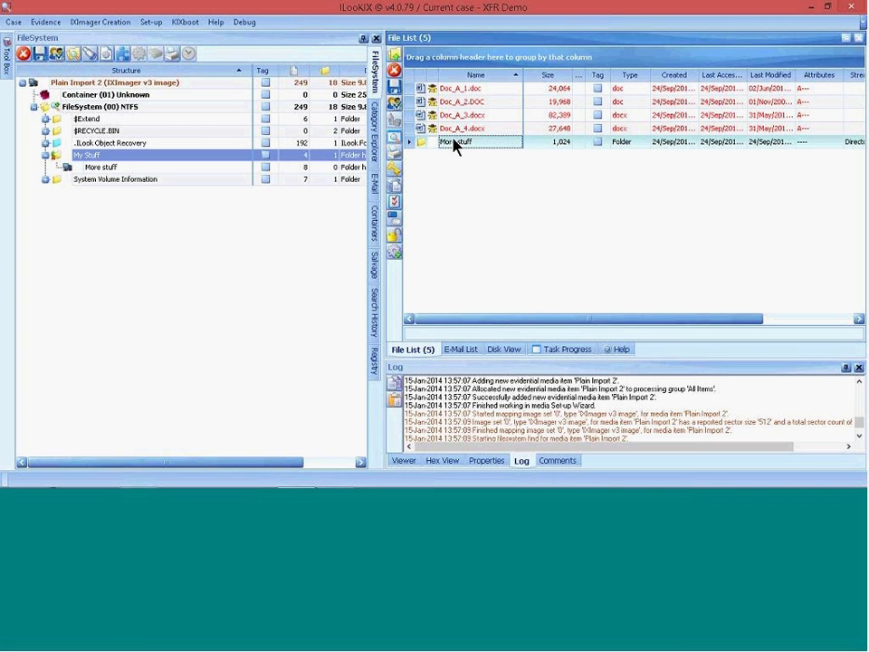
{"action": "double_click", "coordinate": [458, 143]}
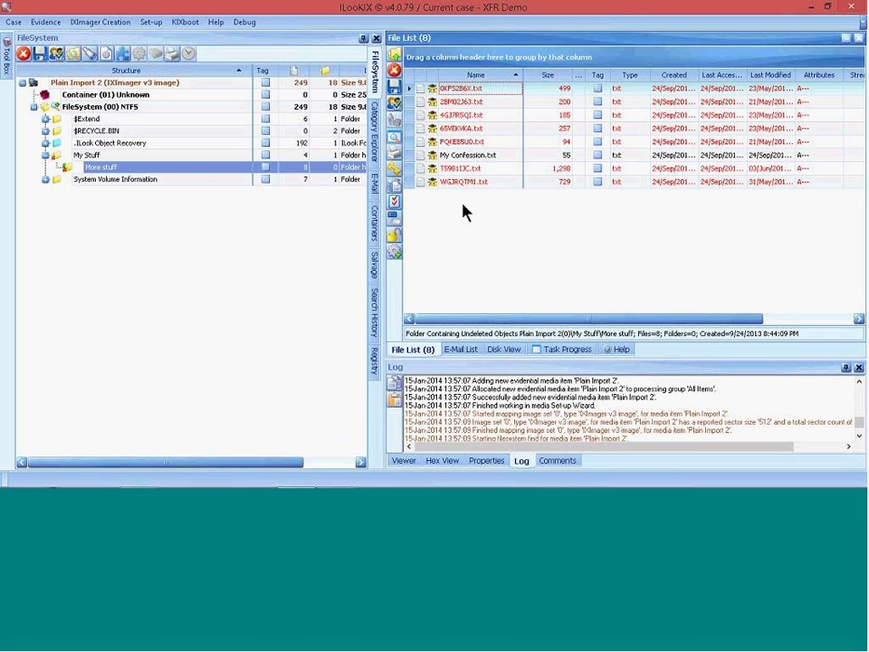
Step: Preview the text files in More stuff through My Confession.txt in the viewer, and return to the My Stuff folder
{"action": "left_click", "coordinate": [471, 101]}
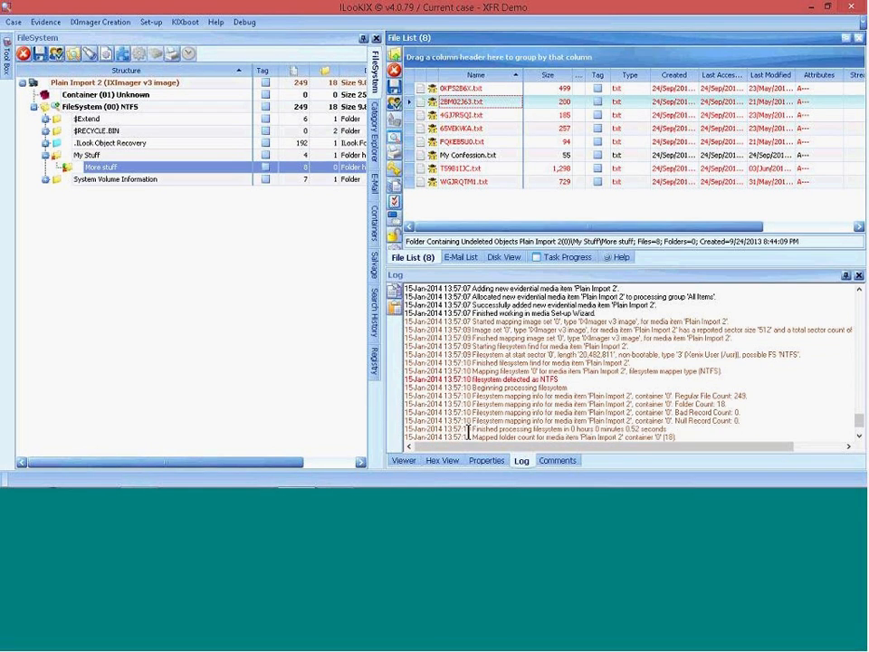
{"action": "left_click", "coordinate": [404, 460]}
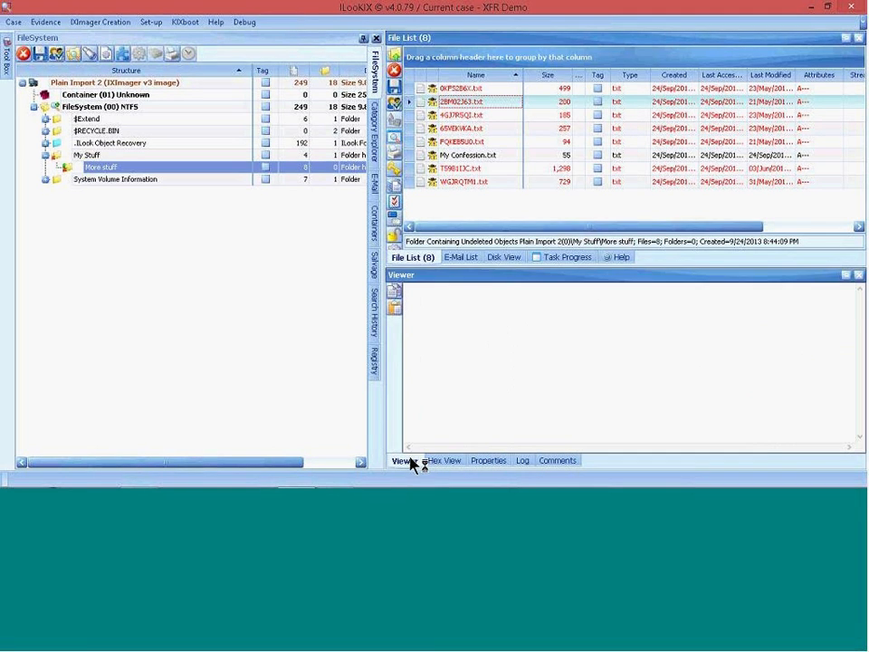
{"action": "left_click", "coordinate": [478, 105]}
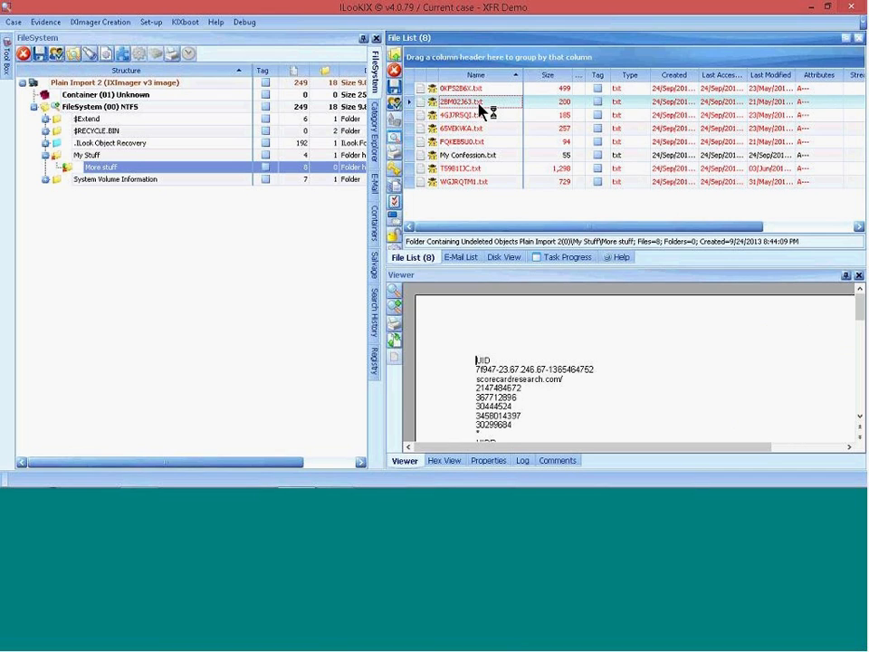
{"action": "left_click", "coordinate": [479, 117]}
{"action": "left_click", "coordinate": [480, 130]}
{"action": "left_click", "coordinate": [481, 140]}
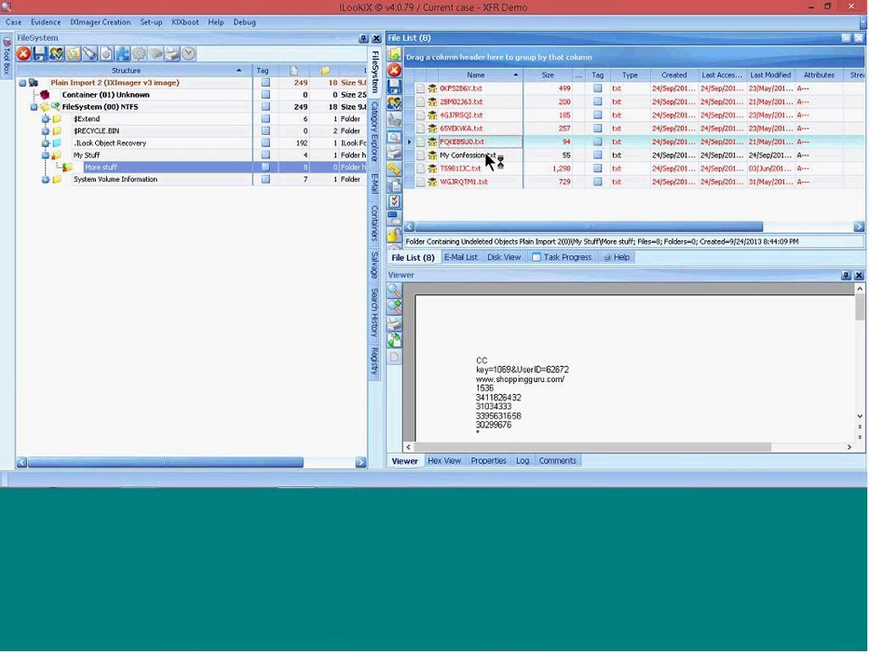
{"action": "left_click", "coordinate": [489, 157]}
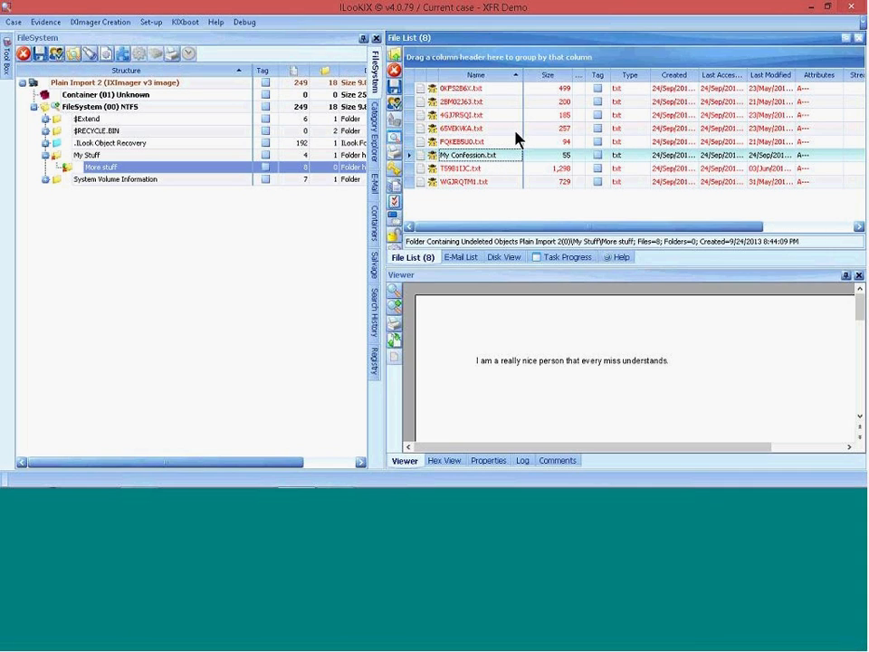
{"action": "left_click", "coordinate": [88, 156]}
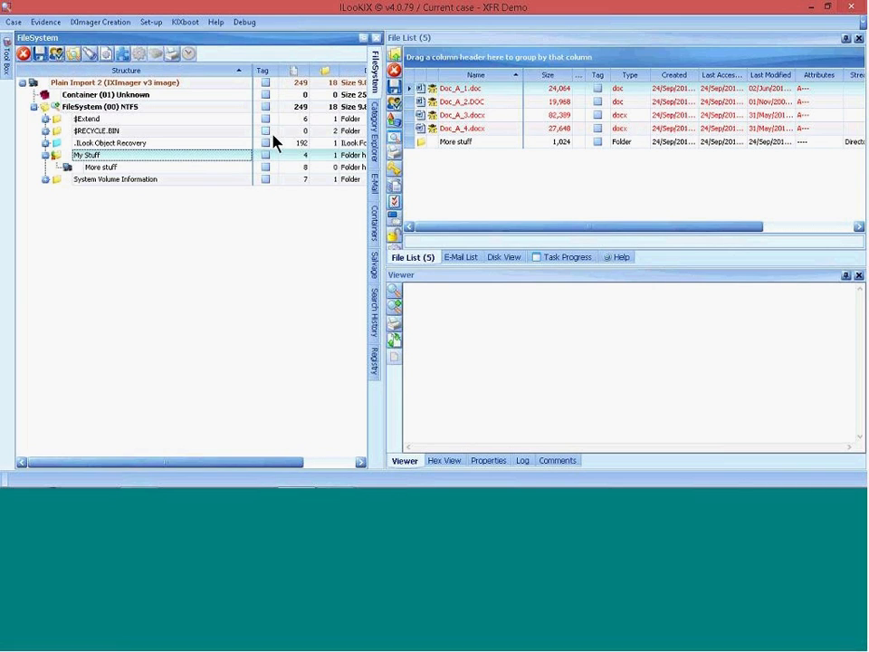
Step: Preview the More stuff folder entry in the viewer, and collapse the My Stuff folder and NTFS filesystem of Plain Import 2
{"action": "left_click", "coordinate": [467, 143]}
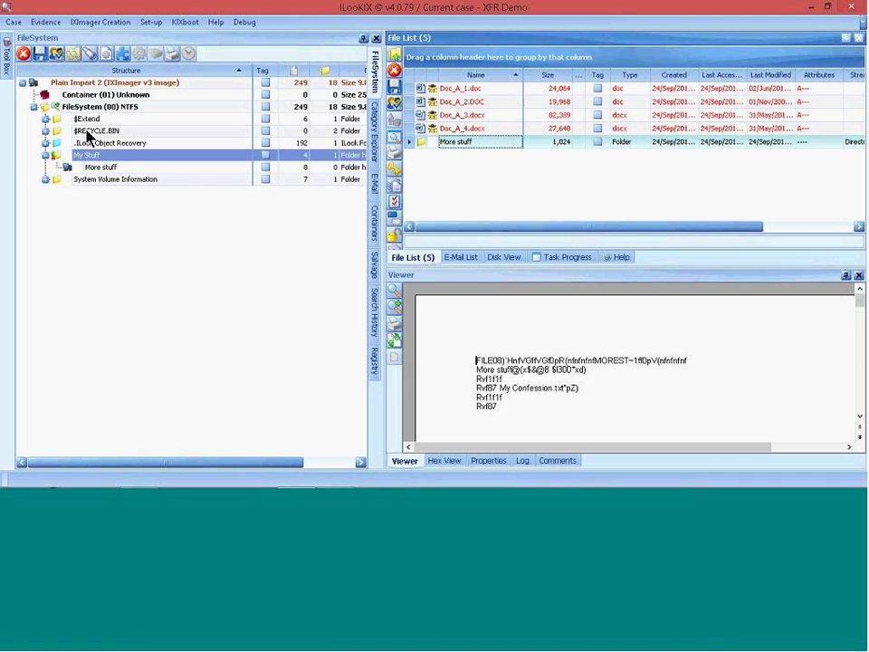
{"action": "left_click", "coordinate": [46, 154]}
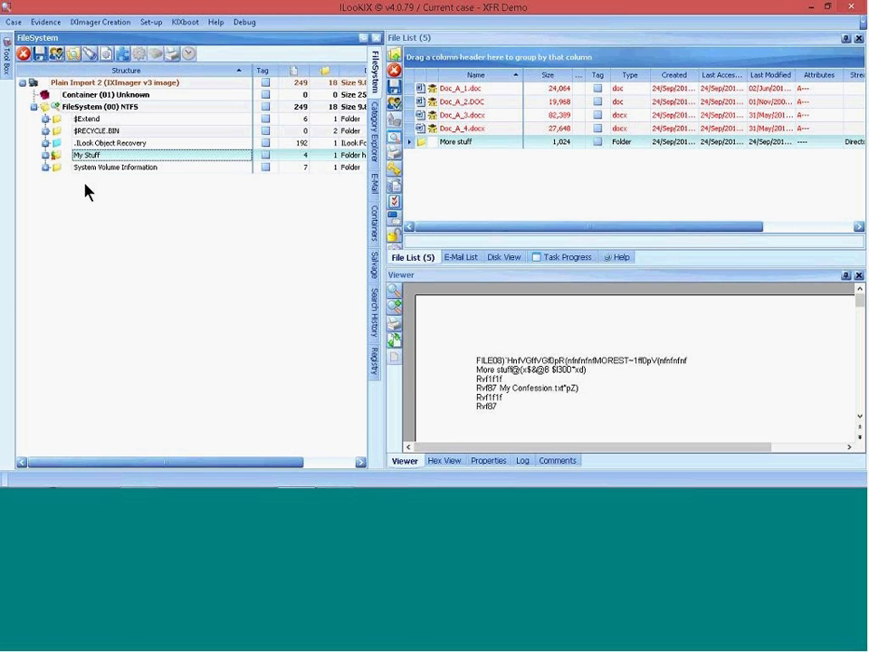
{"action": "left_click", "coordinate": [33, 107]}
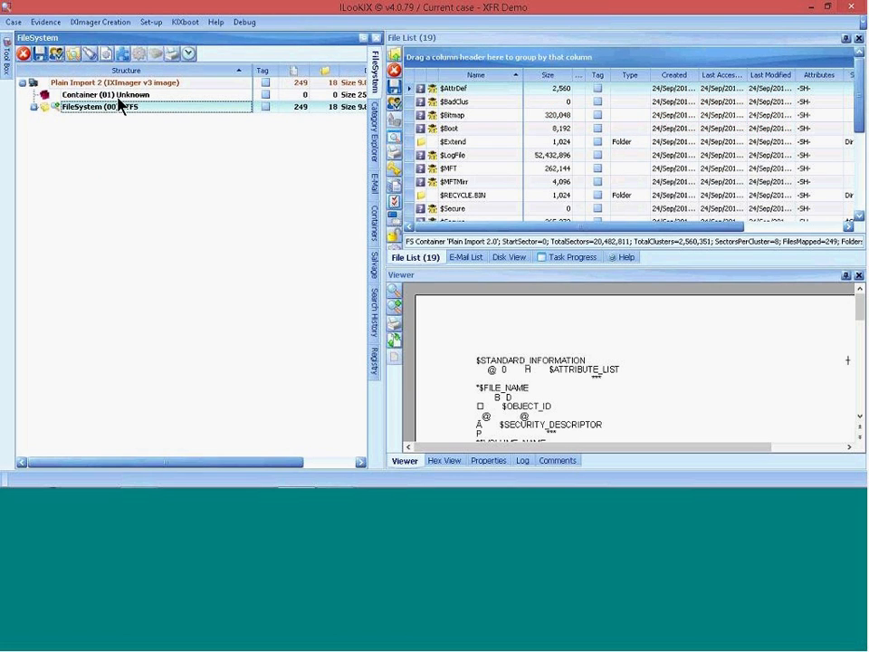
Step: Start adding a new image set to the case and attach VSS_Shadow_Drive001.asb from the ILook.007 VSS ShadowDrive folder
{"action": "left_click", "coordinate": [51, 27]}
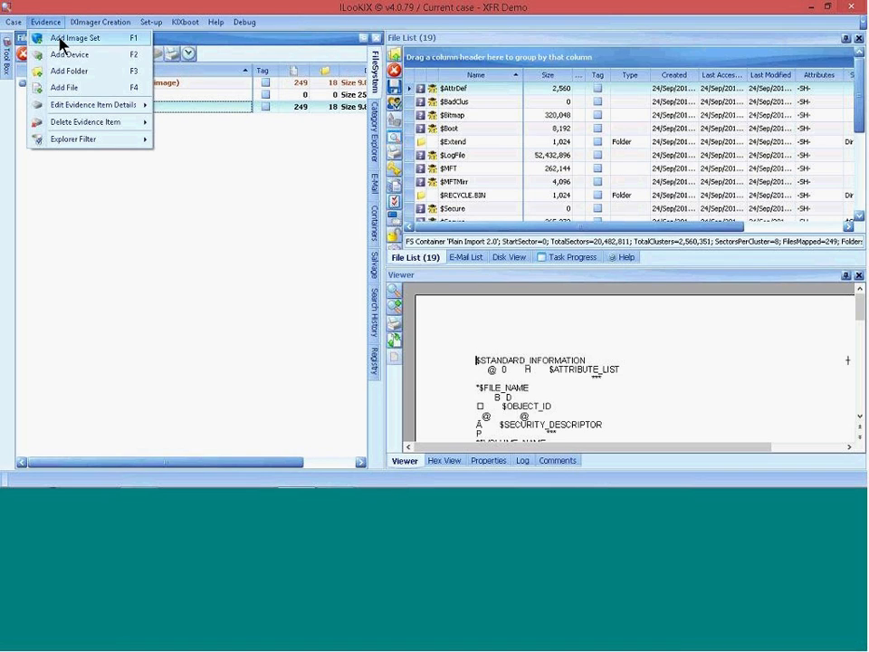
{"action": "left_click", "coordinate": [60, 40]}
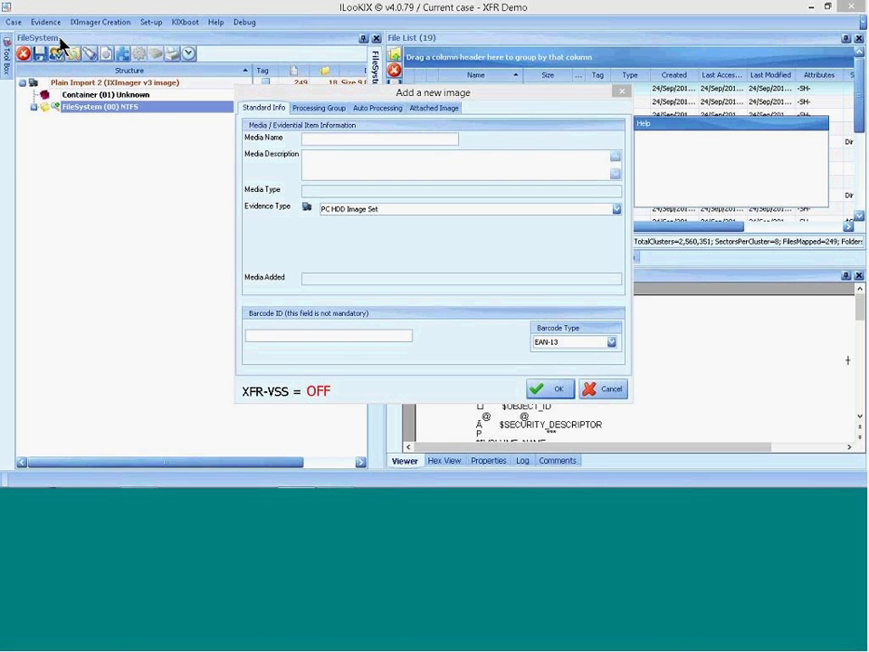
{"action": "left_click", "coordinate": [446, 110]}
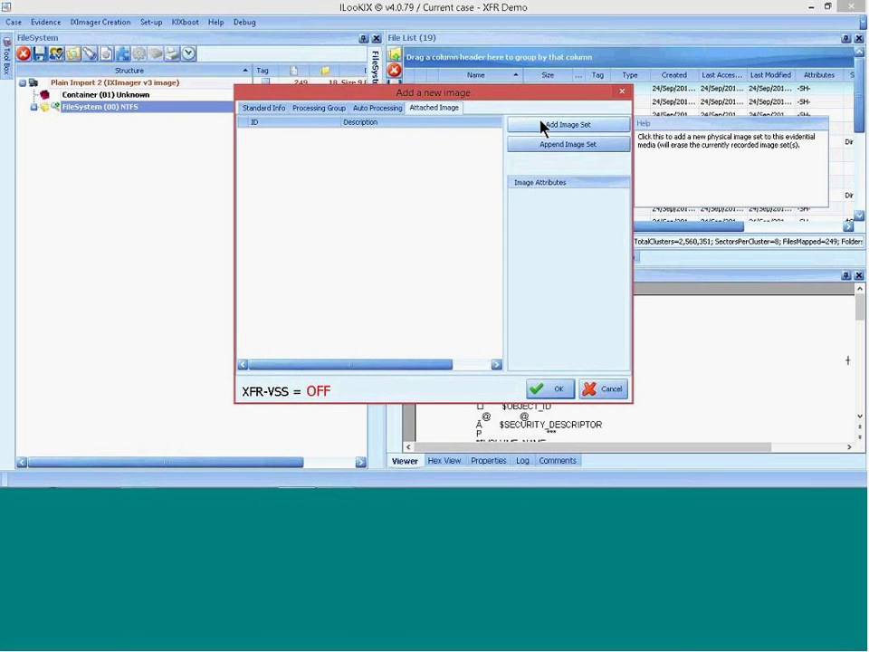
{"action": "left_click", "coordinate": [561, 127]}
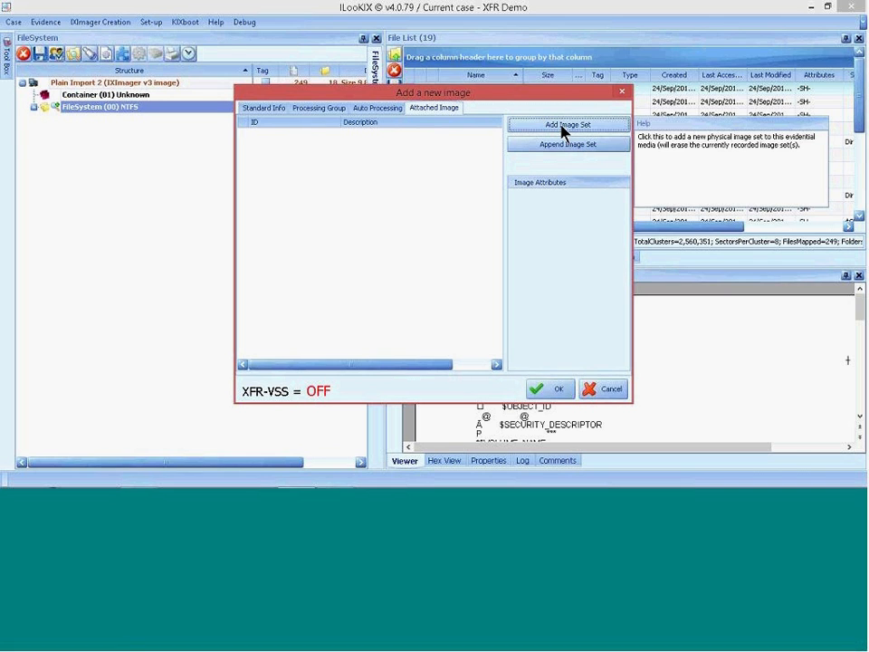
{"action": "left_click", "coordinate": [380, 100]}
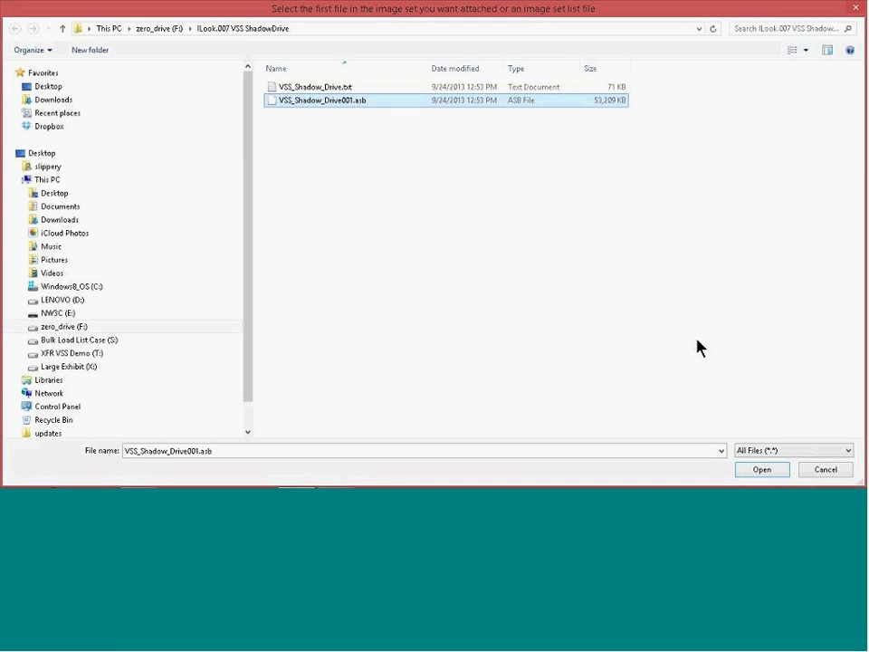
{"action": "left_click", "coordinate": [762, 470]}
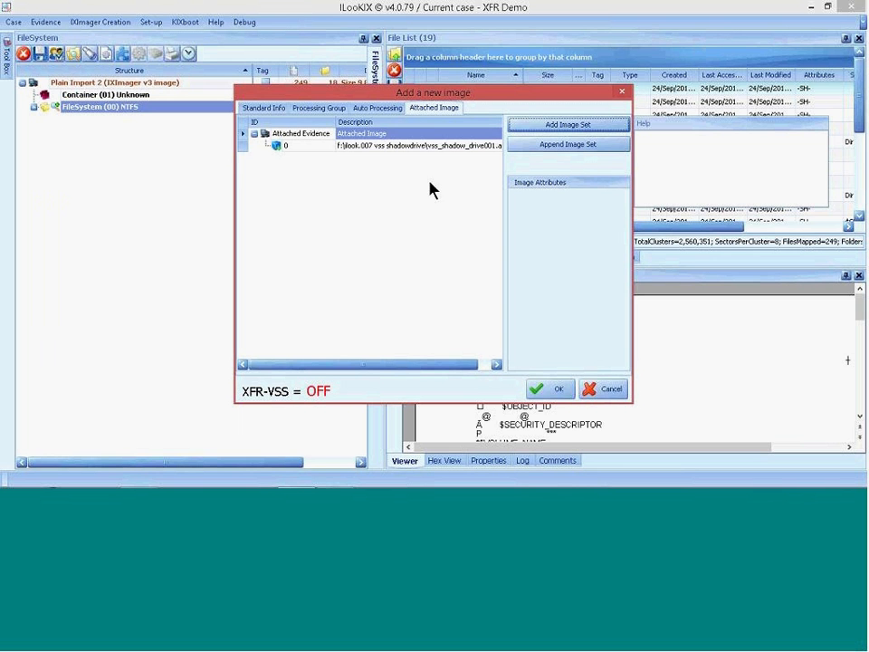
Step: Enable Differential XFR-VSS records for the new image, leaving Full XFR-VSS Snapshot Output off
{"action": "left_click", "coordinate": [387, 111]}
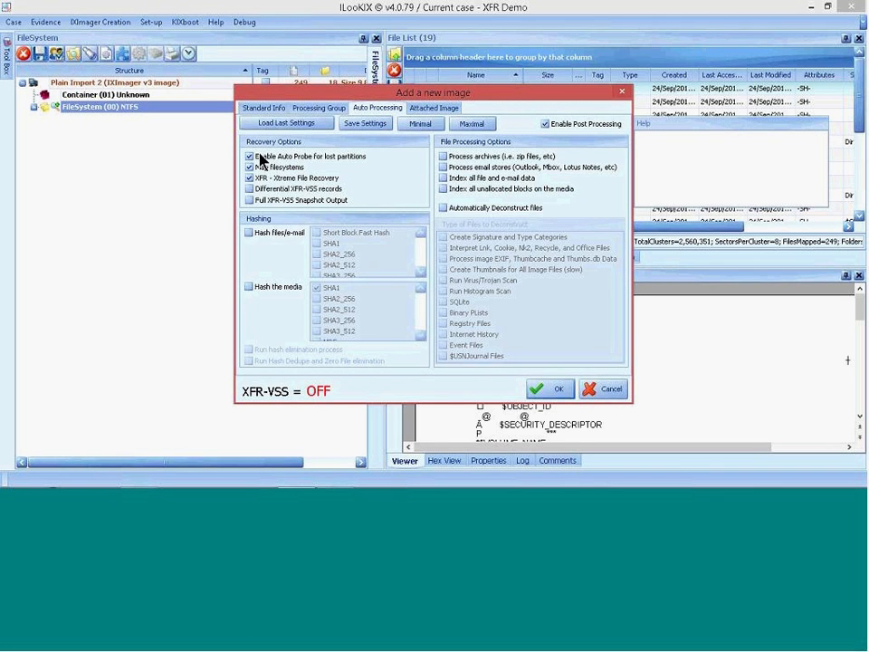
{"action": "mouse_move", "coordinate": [260, 185]}
{"action": "left_click", "coordinate": [254, 203]}
{"action": "left_click", "coordinate": [253, 200]}
{"action": "left_click", "coordinate": [252, 188]}
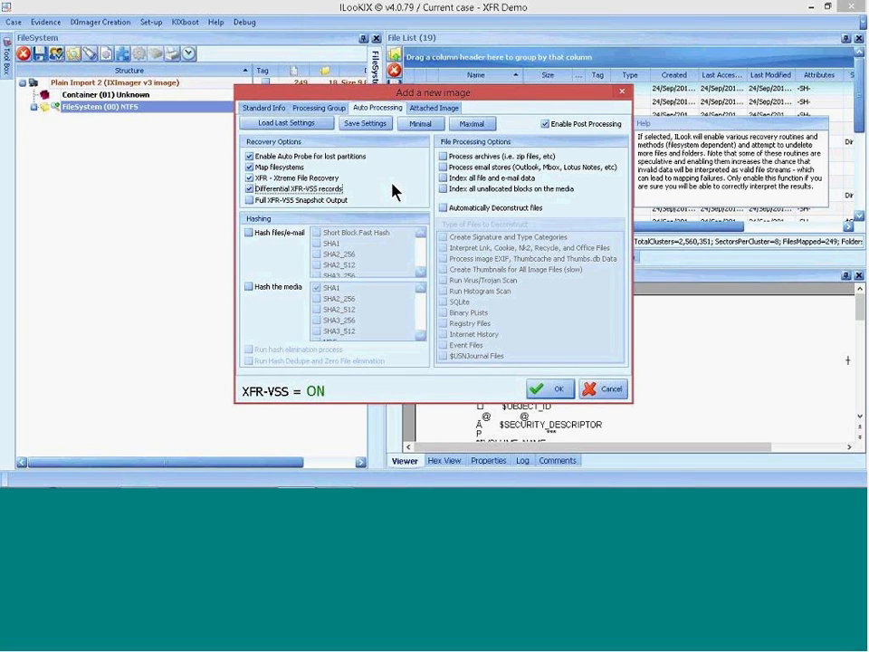
Step: Enable archive and email store processing, plus interpretation of Lnk, Cookie and Office files, image EXIF and Thumbs.db processing, and thumbnails for all image files
{"action": "left_click", "coordinate": [444, 157]}
{"action": "left_click", "coordinate": [443, 167]}
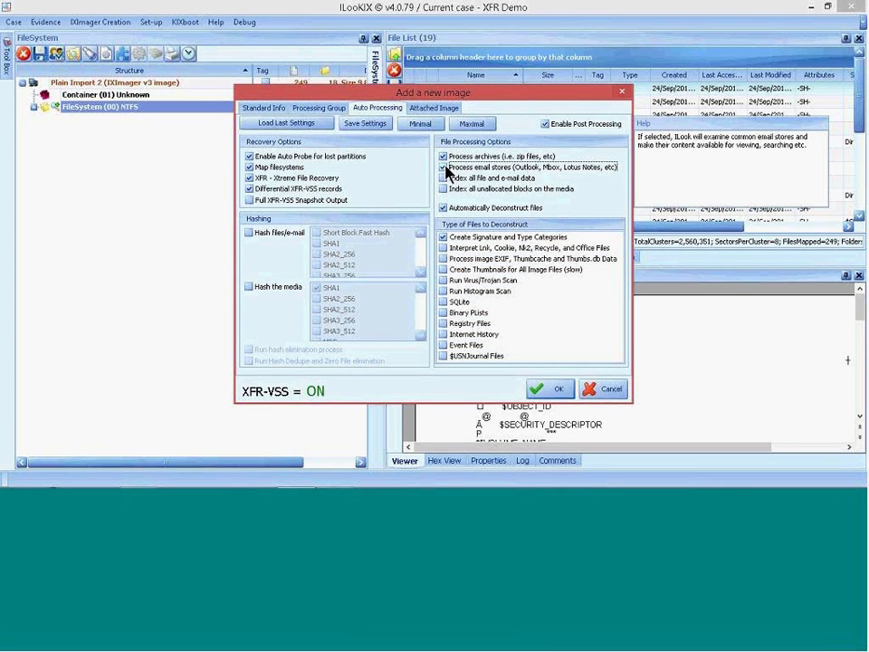
{"action": "left_click", "coordinate": [444, 247]}
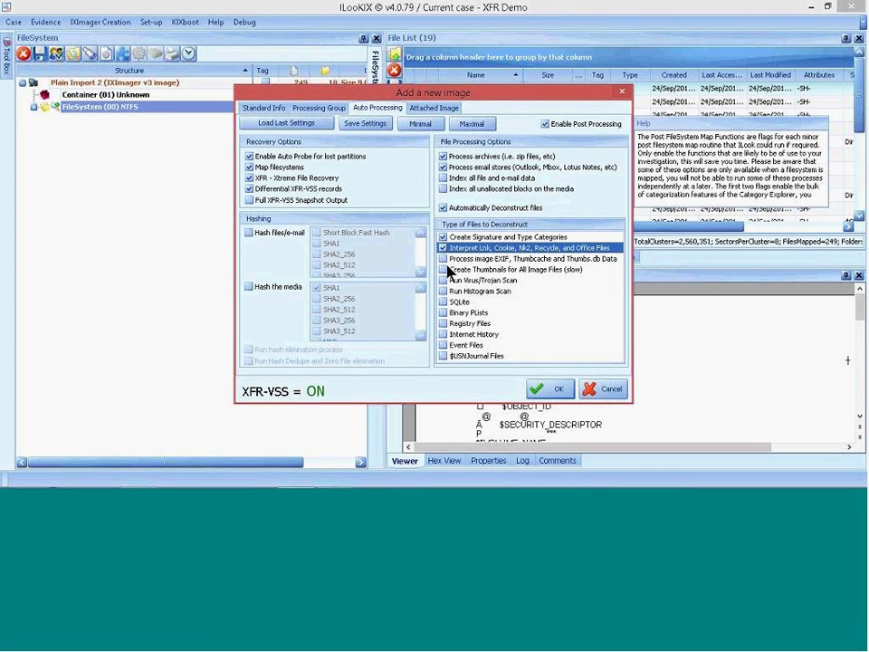
{"action": "left_click", "coordinate": [444, 259]}
{"action": "left_click", "coordinate": [444, 270]}
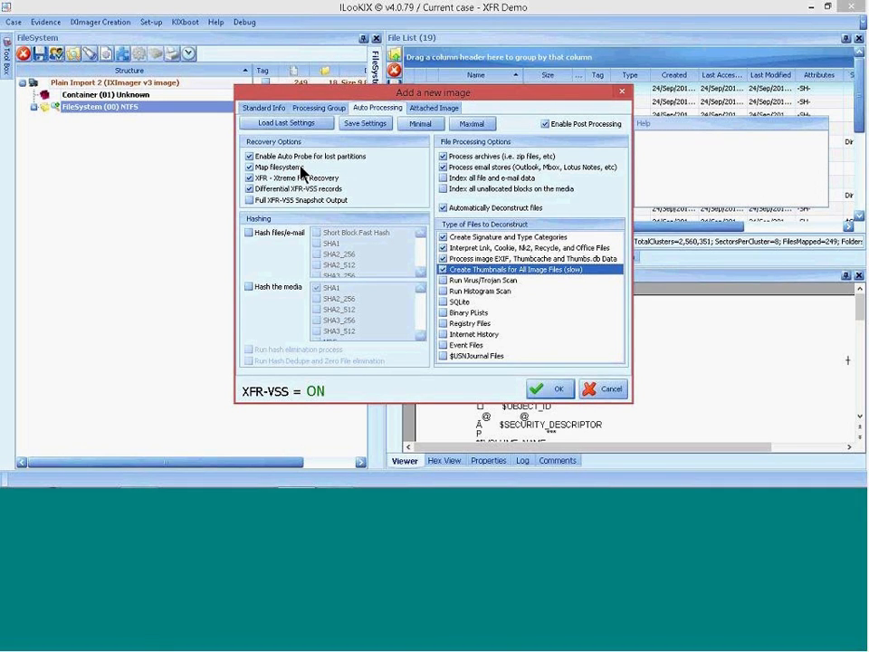
{"action": "mouse_move", "coordinate": [248, 178]}
{"action": "mouse_move", "coordinate": [605, 185]}
{"action": "mouse_move", "coordinate": [562, 167]}
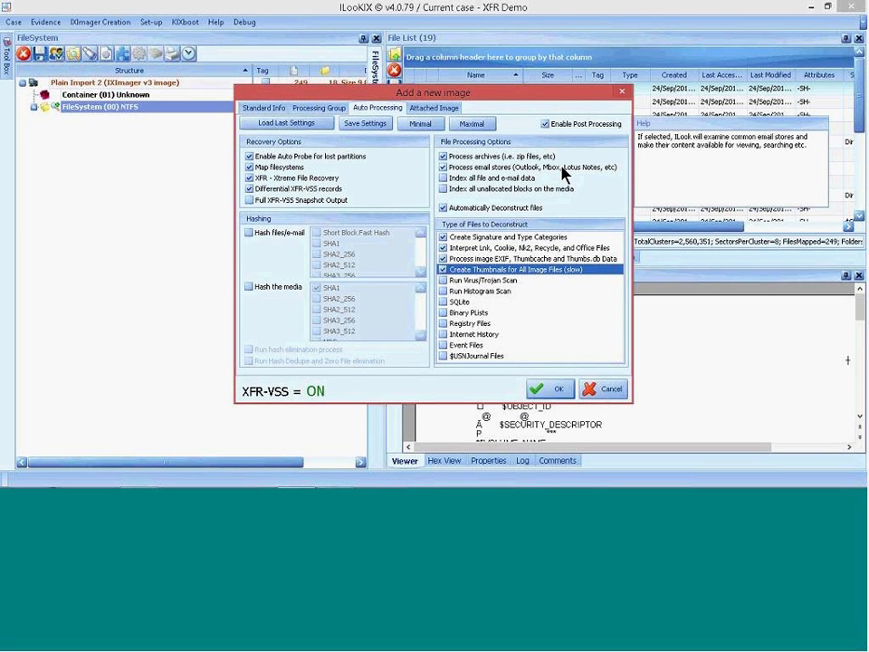
{"action": "mouse_move", "coordinate": [549, 246]}
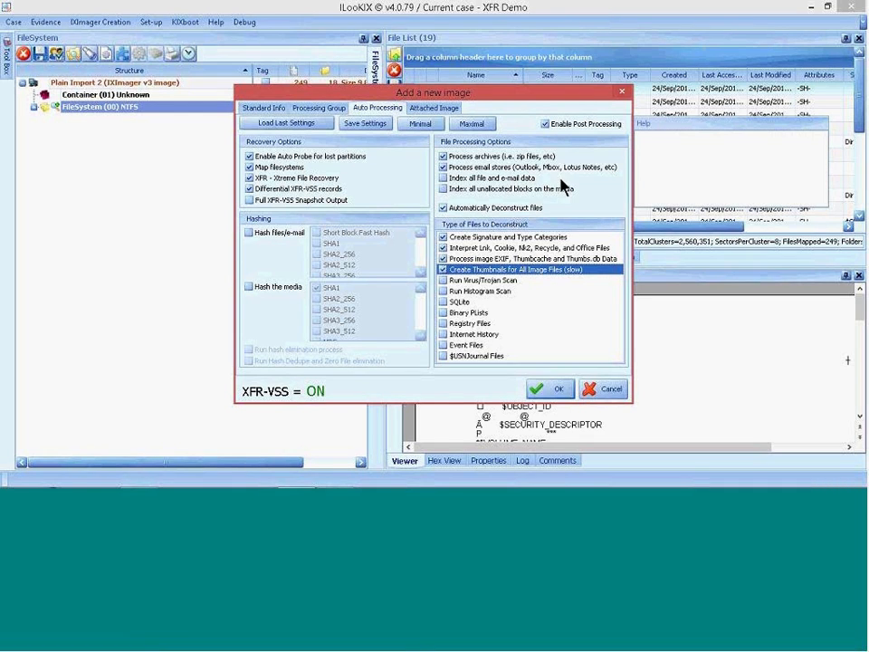
Step: Name the media item DIFF-XFR VSS_Shadow_Drive and add it to the case
{"action": "left_click", "coordinate": [276, 110]}
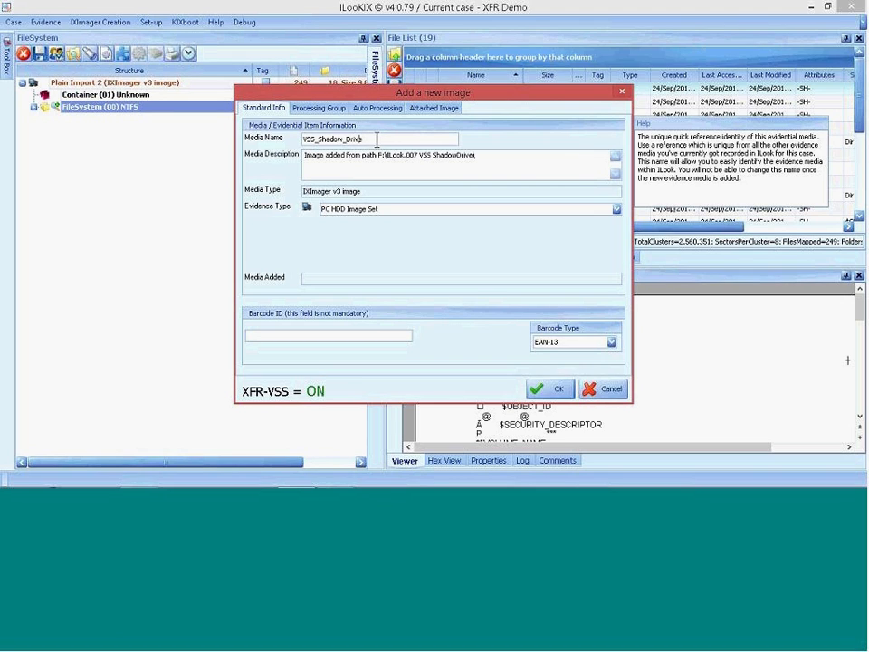
{"action": "key", "text": "Home"}
{"action": "type", "text": "DIFF-XFR"}
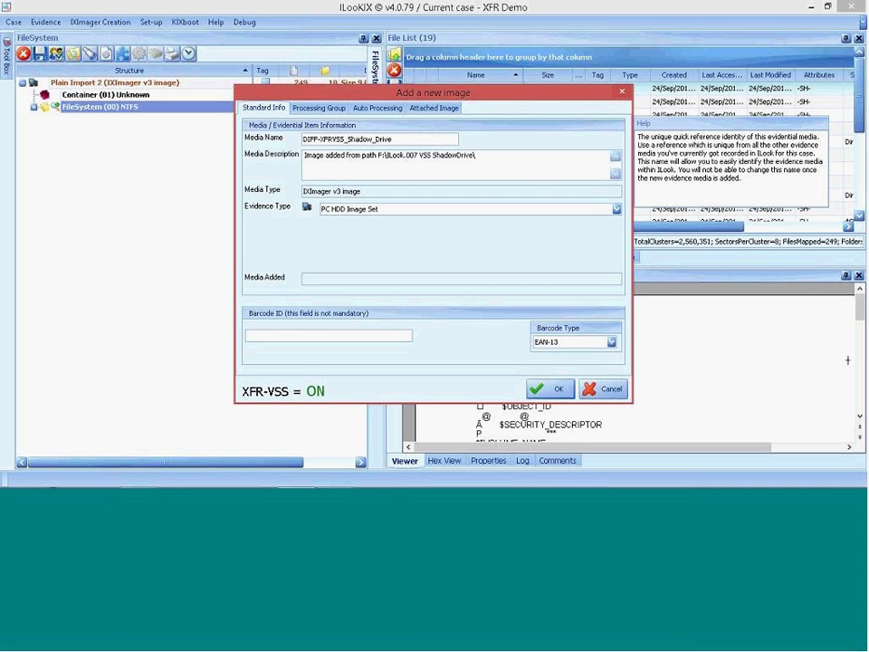
{"action": "left_click", "coordinate": [512, 161]}
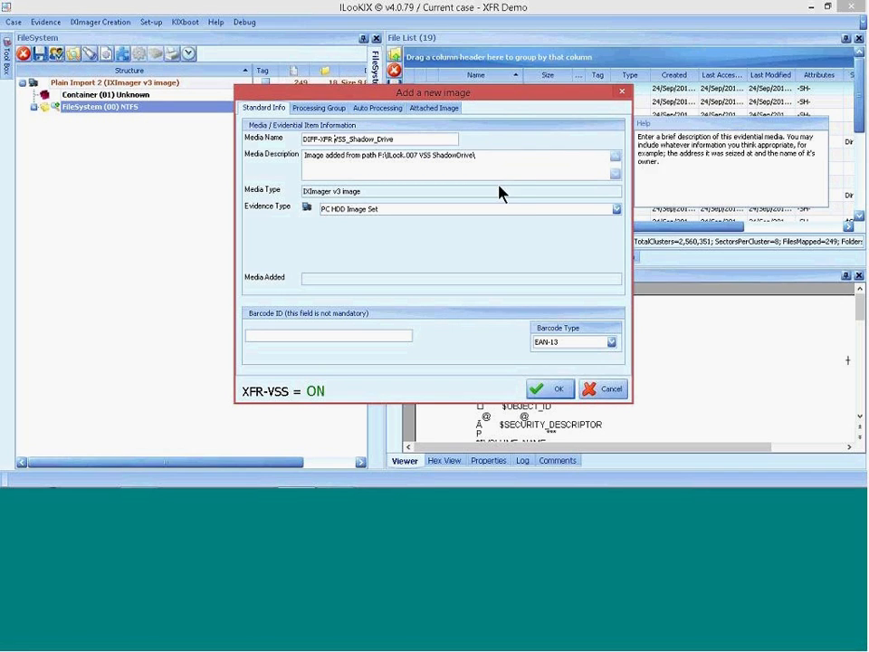
{"action": "left_click", "coordinate": [554, 391]}
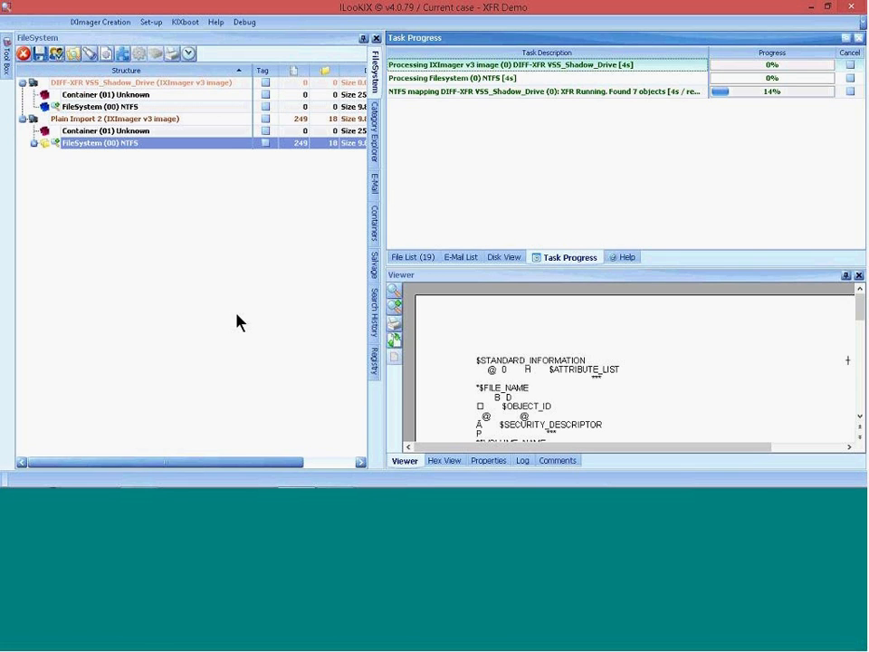
Step: Review the import log, and expand the NTFS filesystem of DIFF-XFR VSS_Shadow_Drive with Plain Import 2 collapsed
{"action": "left_click", "coordinate": [523, 462]}
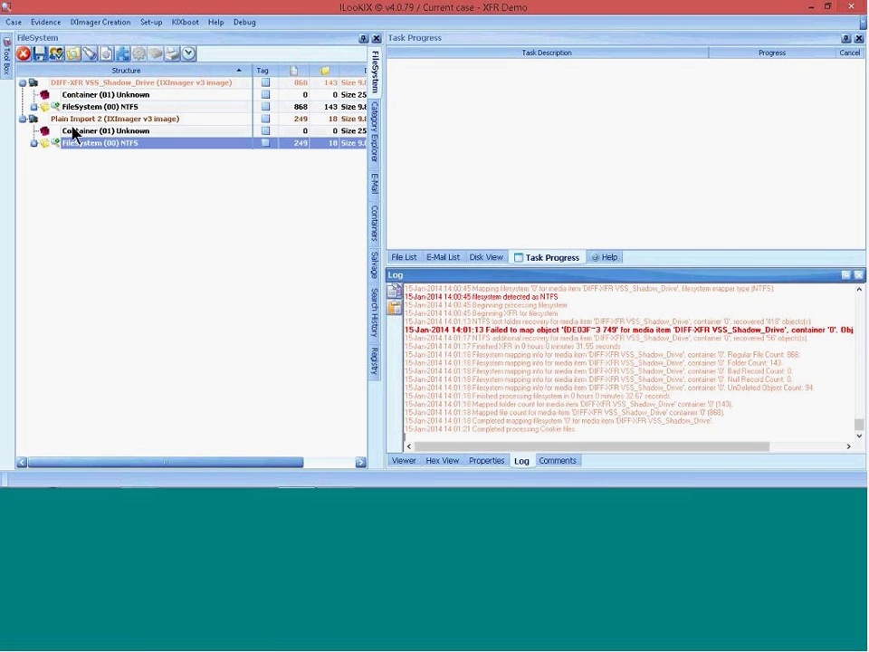
{"action": "left_click", "coordinate": [24, 119]}
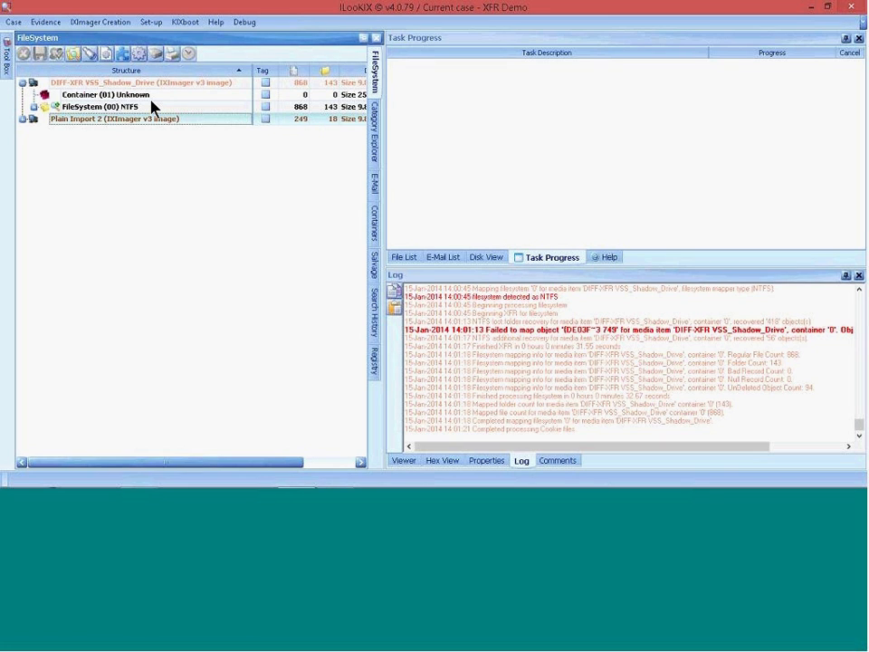
{"action": "left_click", "coordinate": [34, 107]}
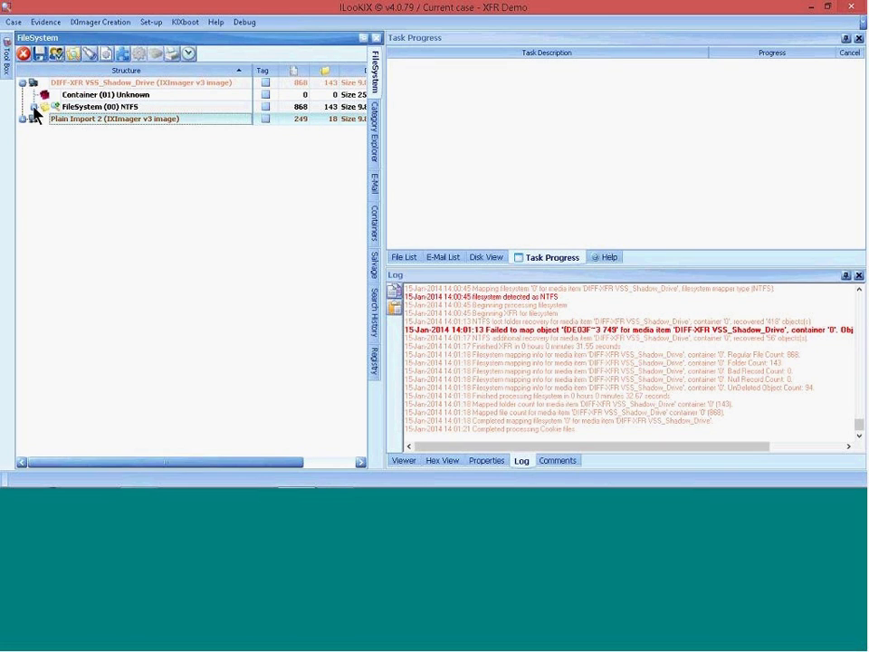
{"action": "left_click", "coordinate": [34, 107]}
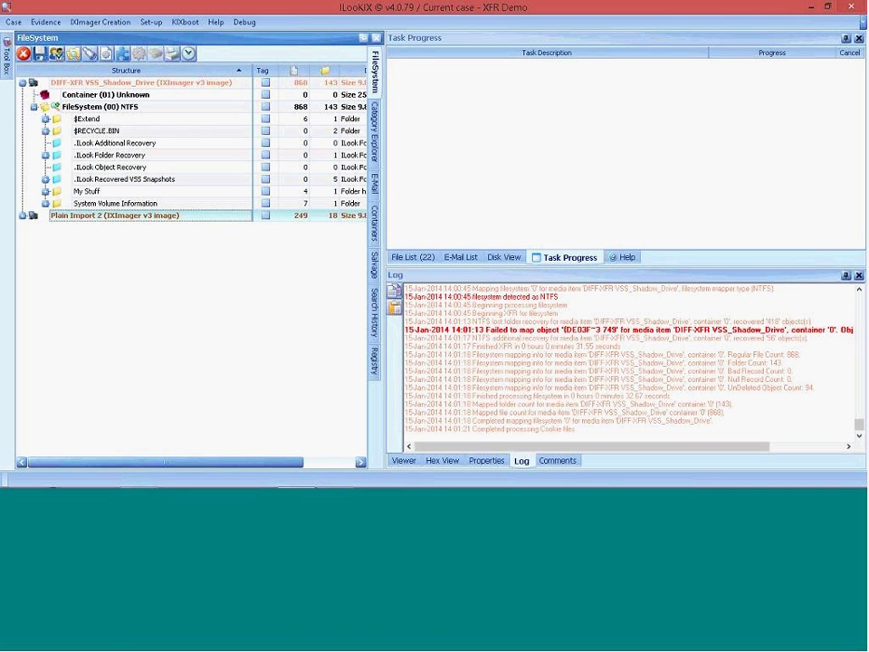
Step: List the files in the My Stuff folder of DIFF-XFR VSS_Shadow_Drive and in its More stuff subfolder
{"action": "left_click", "coordinate": [45, 191]}
{"action": "left_click", "coordinate": [86, 191]}
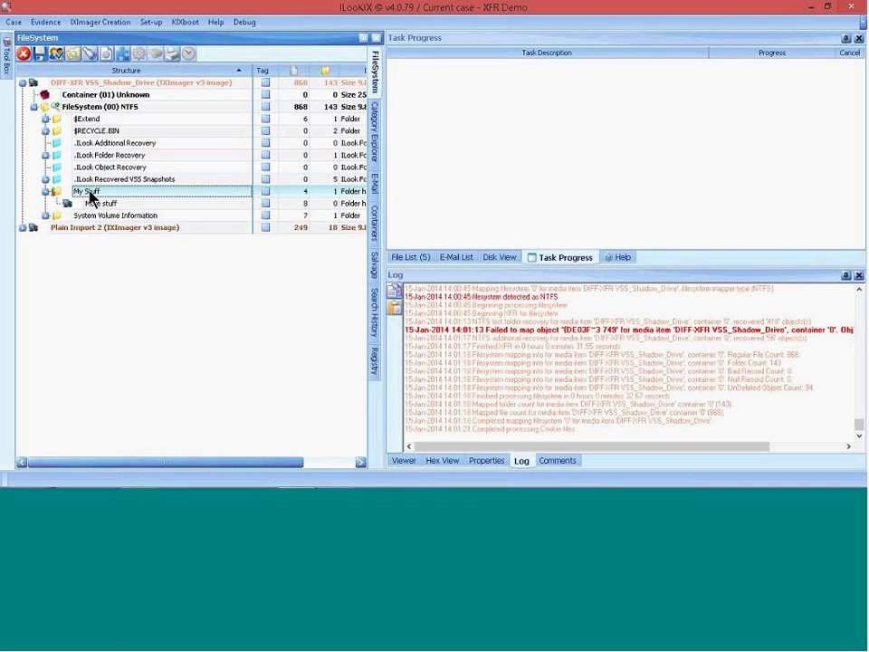
{"action": "left_click", "coordinate": [410, 258]}
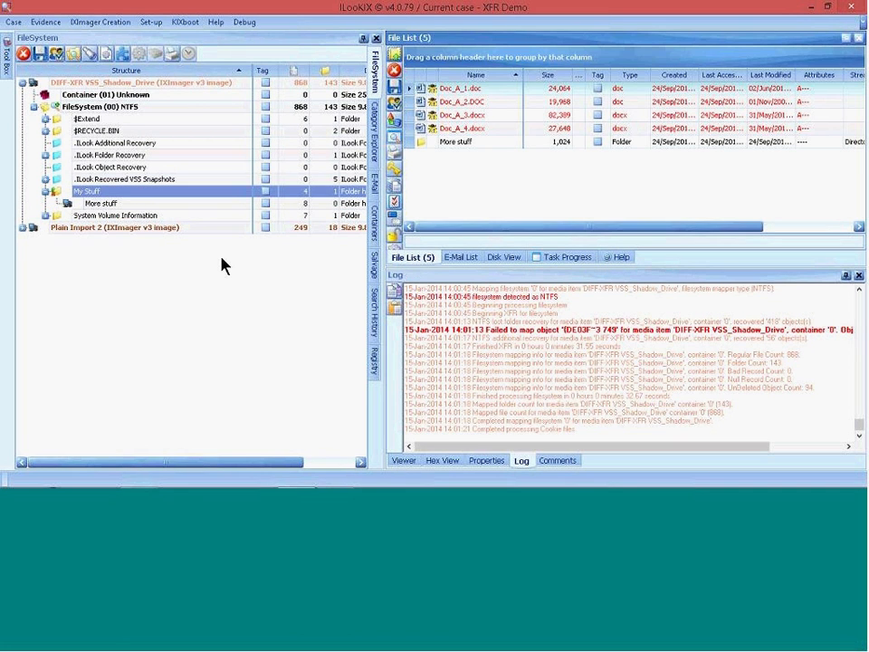
{"action": "left_click", "coordinate": [100, 203]}
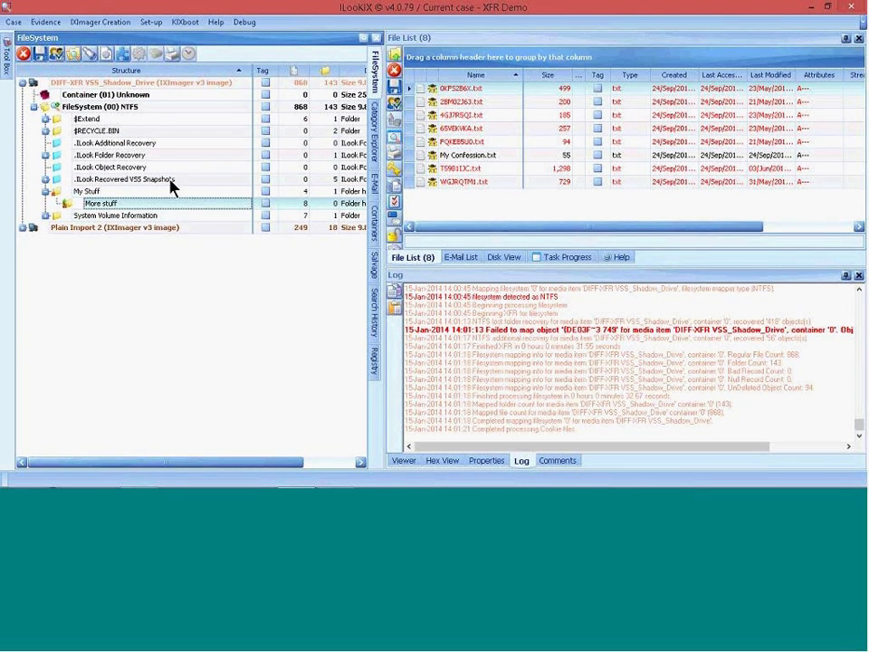
Step: Expand .ILook Recovered VSS Snapshots, show the viewer, and widen the filesystem tree and its Structure column to fit the snapshot names
{"action": "left_click", "coordinate": [46, 179]}
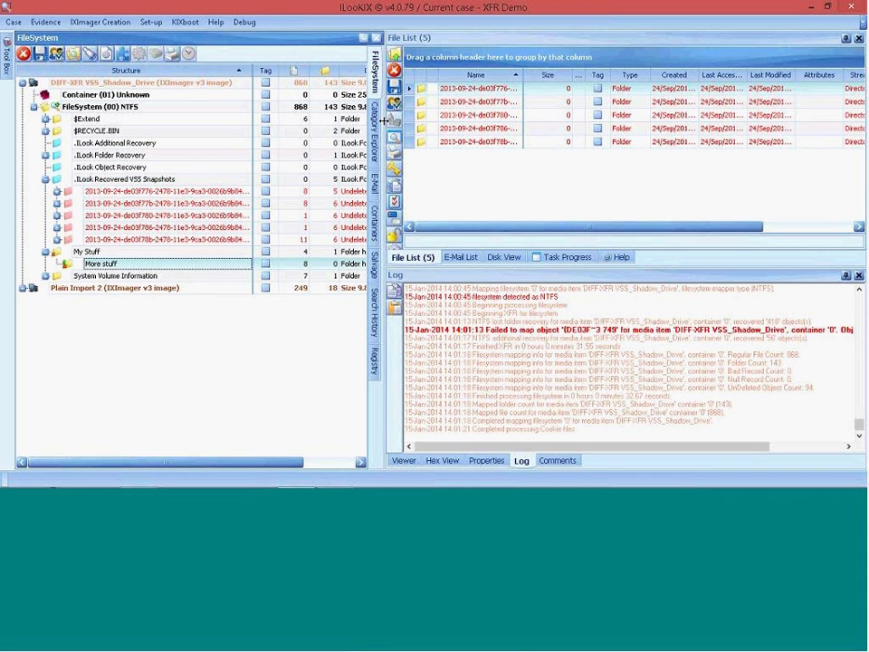
{"action": "left_click_drag", "start_coordinate": [384, 123], "coordinate": [488, 135]}
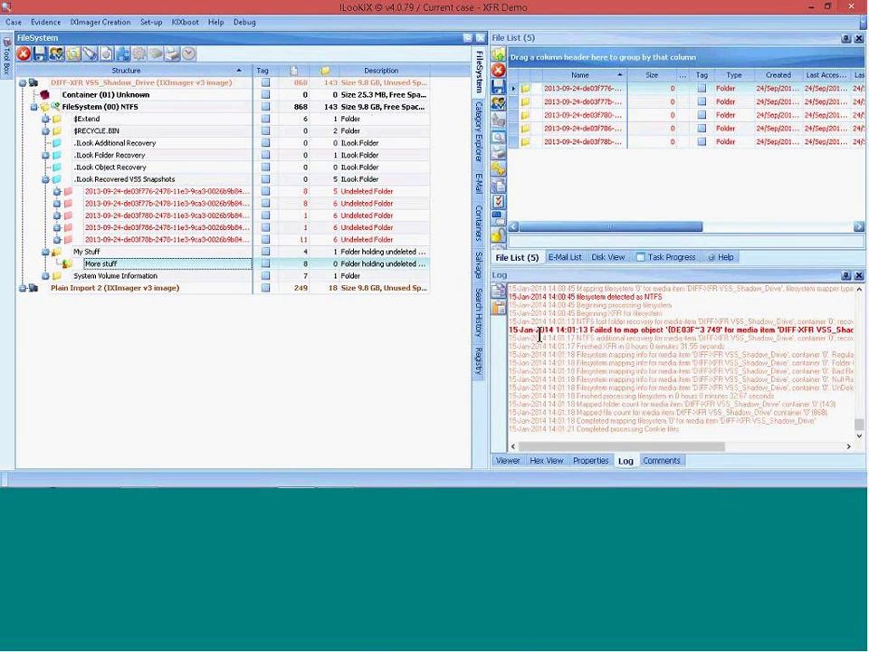
{"action": "left_click", "coordinate": [507, 461]}
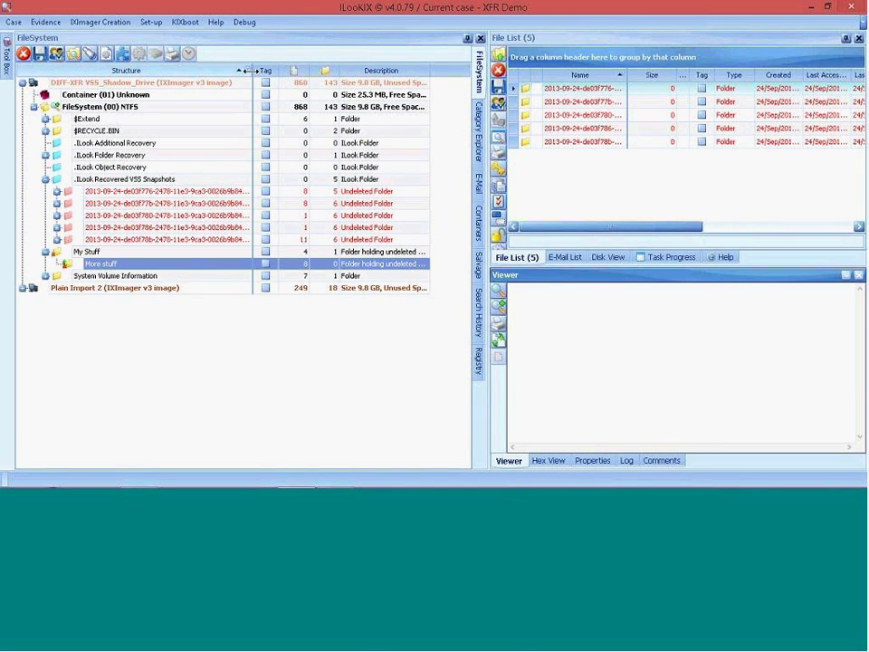
{"action": "left_click_drag", "start_coordinate": [254, 71], "coordinate": [284, 70]}
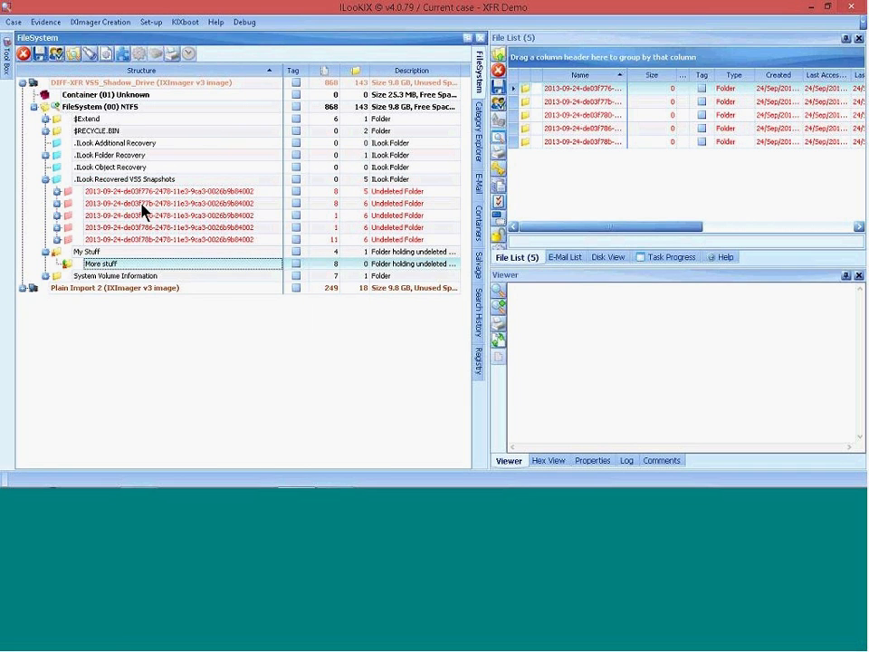
Step: Expand all five recovered VSS snapshot folders and open the DOCUME~1 folder of the 2013-09-24-de03f776 snapshot
{"action": "left_click", "coordinate": [56, 240]}
{"action": "left_click", "coordinate": [56, 228]}
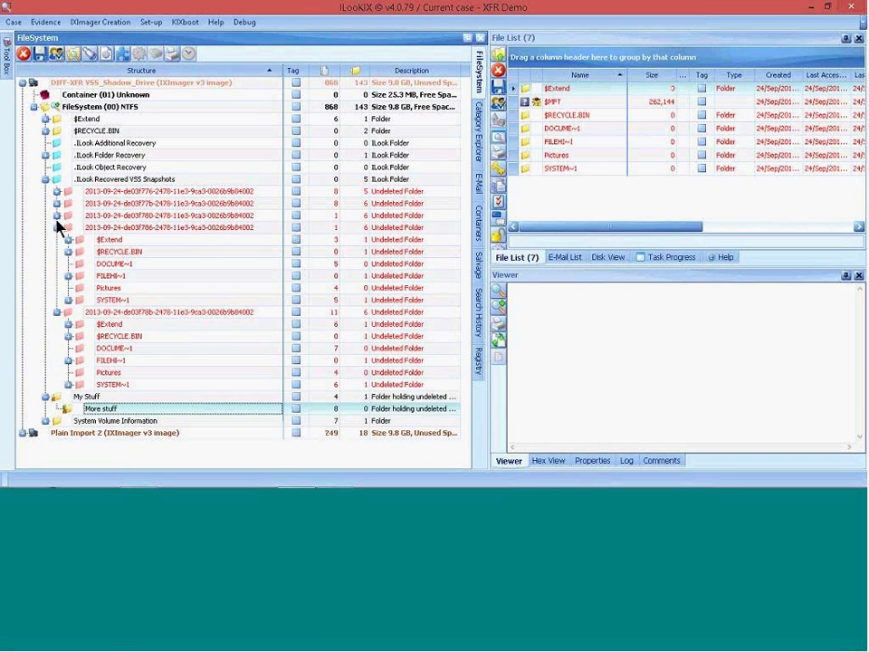
{"action": "left_click", "coordinate": [56, 215]}
{"action": "left_click", "coordinate": [56, 192]}
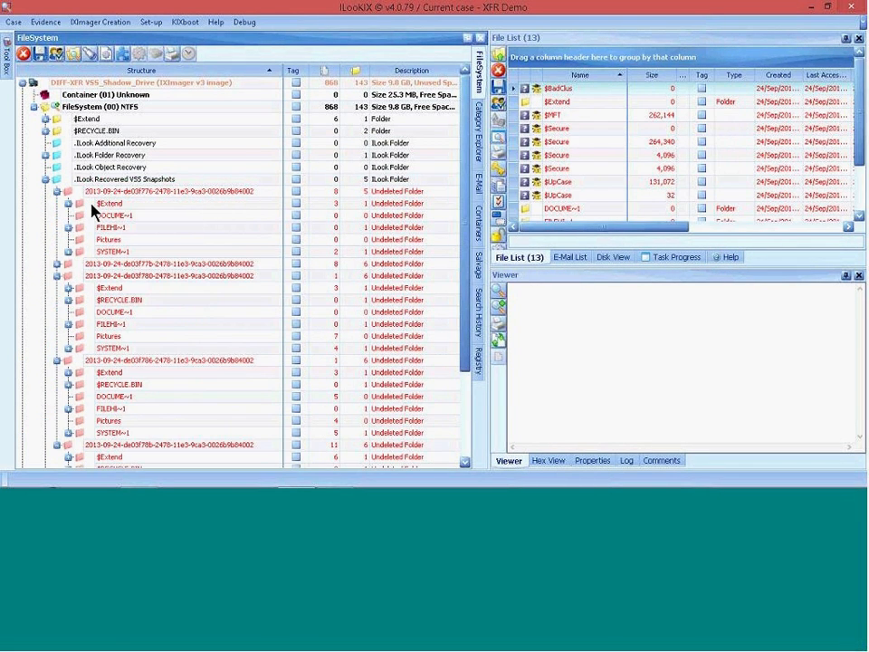
{"action": "left_click", "coordinate": [56, 263]}
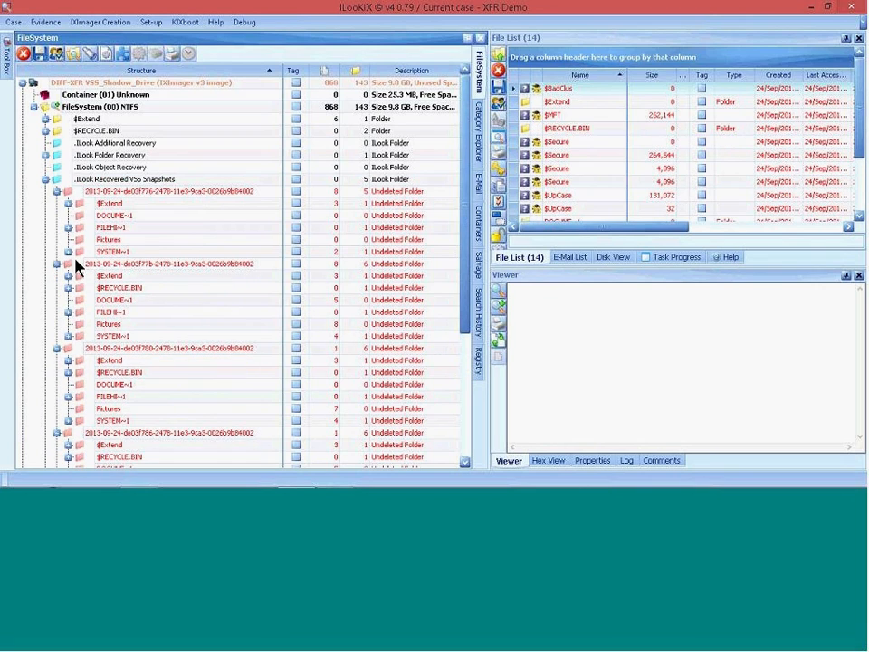
{"action": "left_click", "coordinate": [111, 226]}
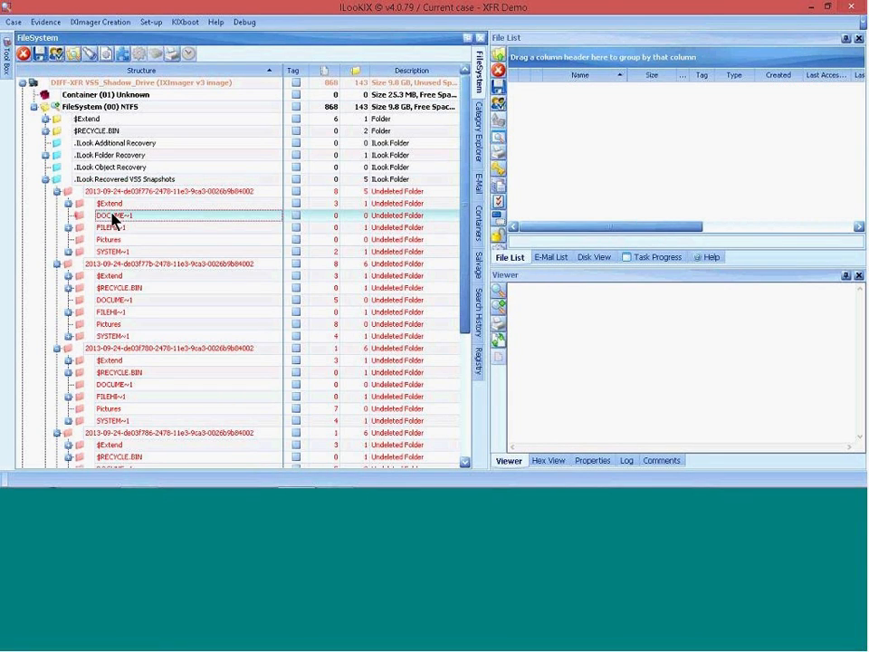
Step: Check the Pictures folder of the 2013-09-24-de03f776 snapshot, and view medicine.txt and NETCFG~1.TXT in the DOCUME~1 folder of 2013-09-24-de03f77b
{"action": "left_click", "coordinate": [111, 241]}
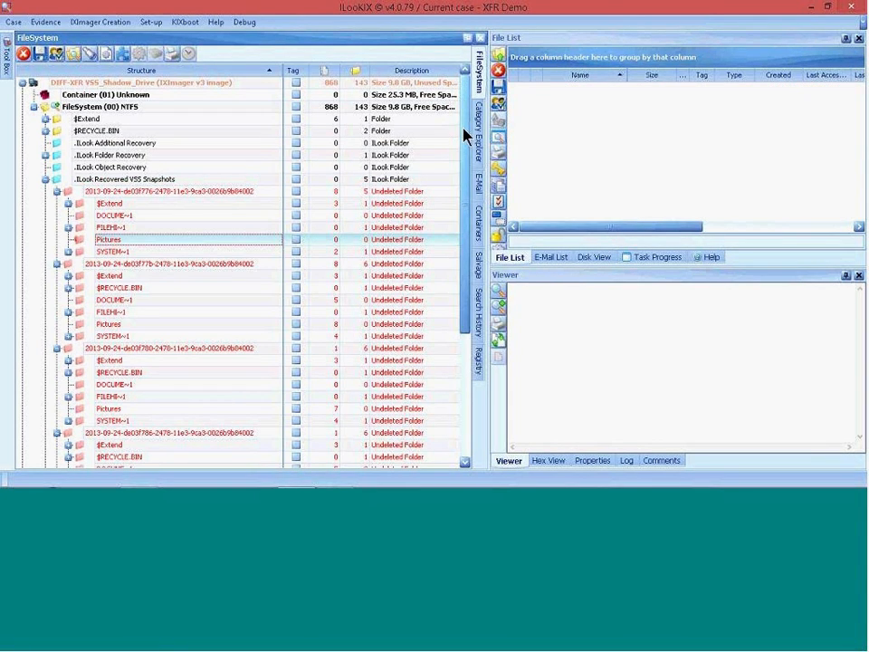
{"action": "left_click_drag", "start_coordinate": [463, 128], "coordinate": [468, 185]}
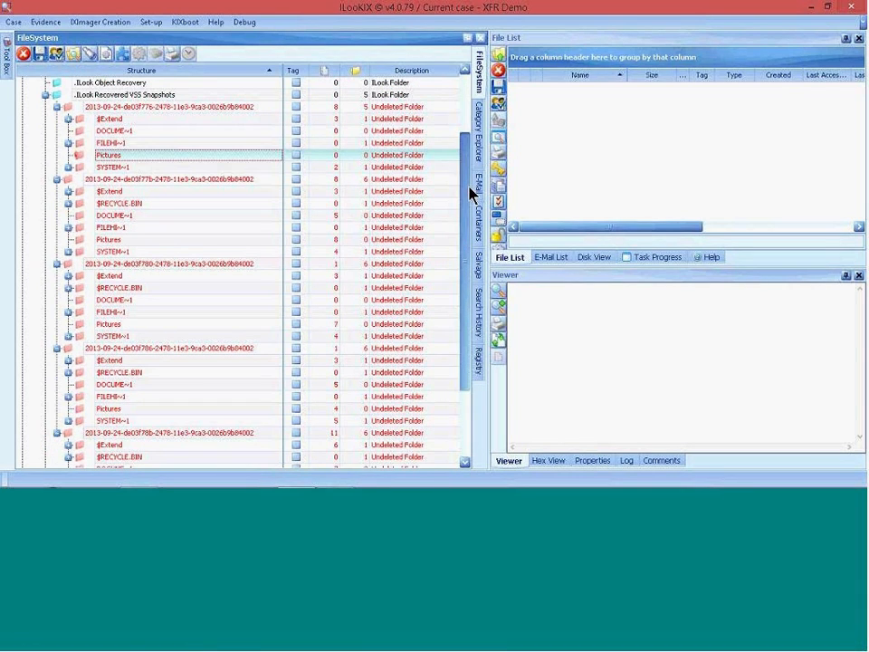
{"action": "left_click", "coordinate": [57, 106]}
{"action": "left_click", "coordinate": [126, 155]}
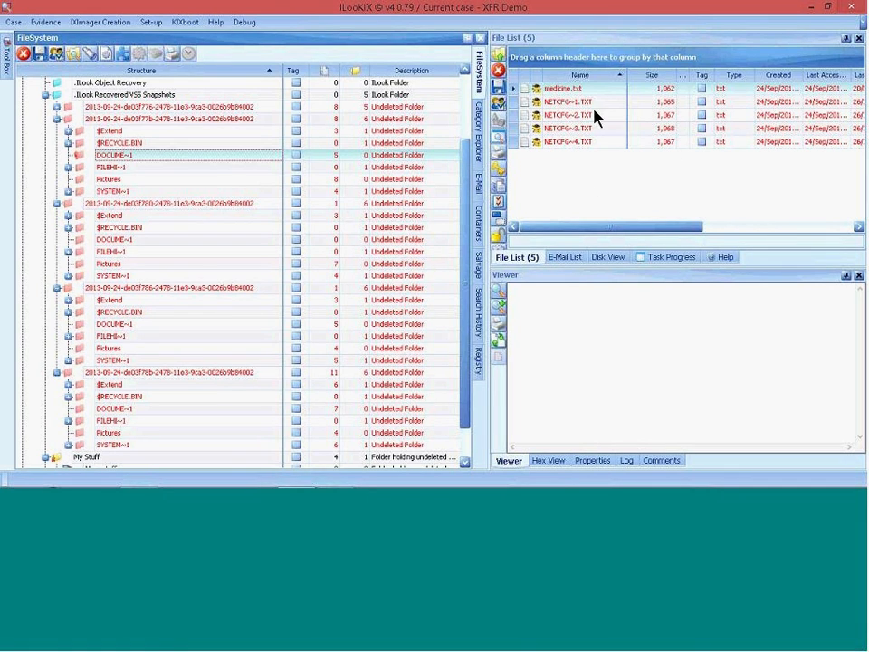
{"action": "left_click", "coordinate": [575, 89]}
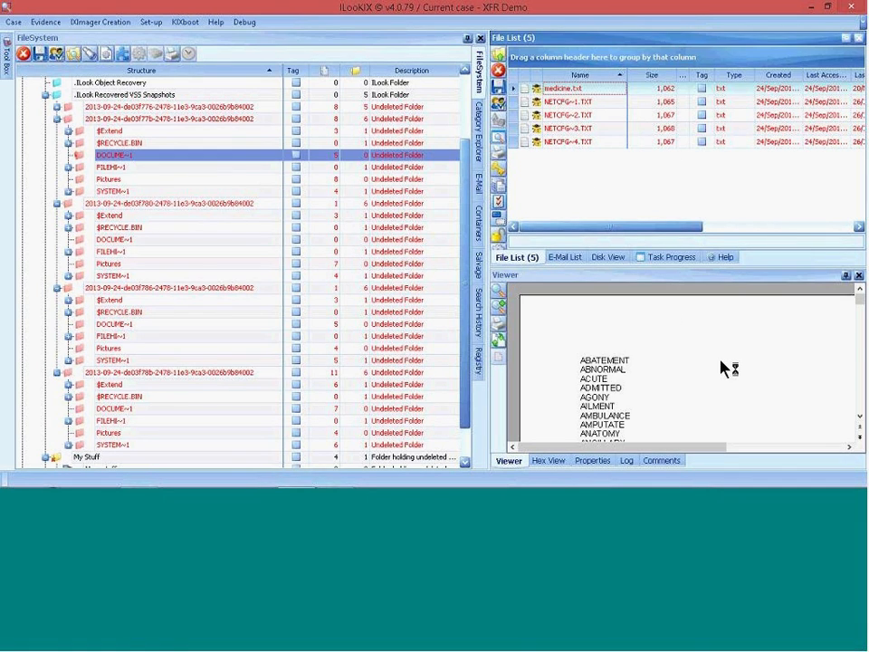
{"action": "mouse_move", "coordinate": [861, 300]}
{"action": "left_mouse_down"}
{"action": "mouse_move", "coordinate": [860, 325]}
{"action": "mouse_move", "coordinate": [860, 304]}
{"action": "left_mouse_up"}
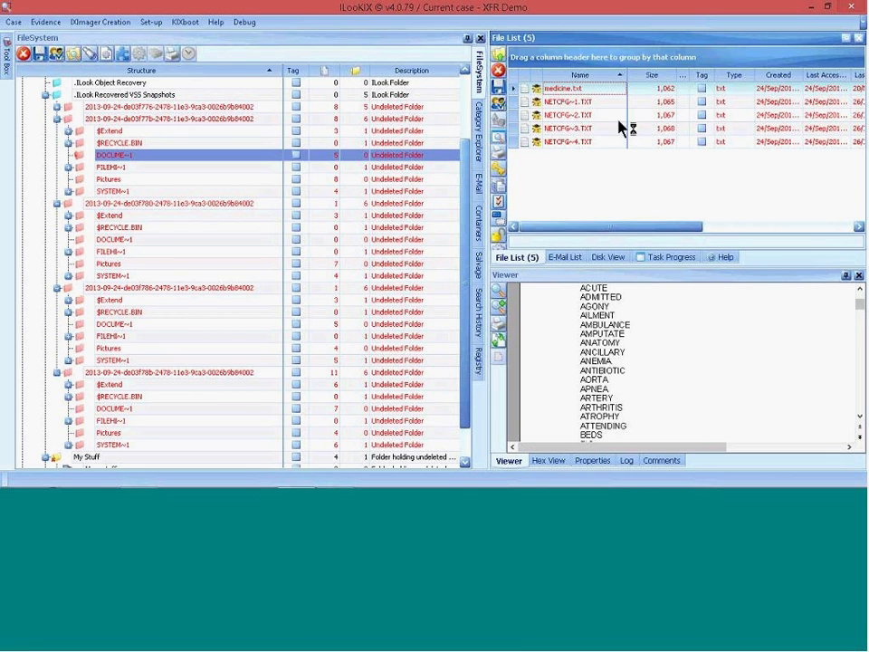
{"action": "left_click", "coordinate": [589, 102]}
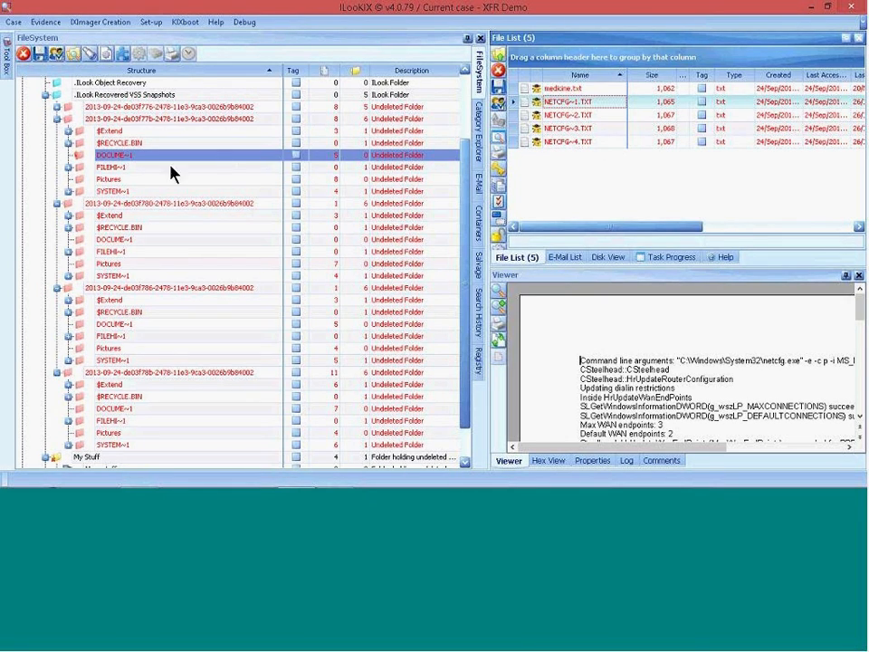
Step: View each of the JPG files in the Pictures folder of the 2013-09-24-de03f77b snapshot, from PI7E1A~1.JPG through PICTUR~4.JPG
{"action": "left_click", "coordinate": [109, 180]}
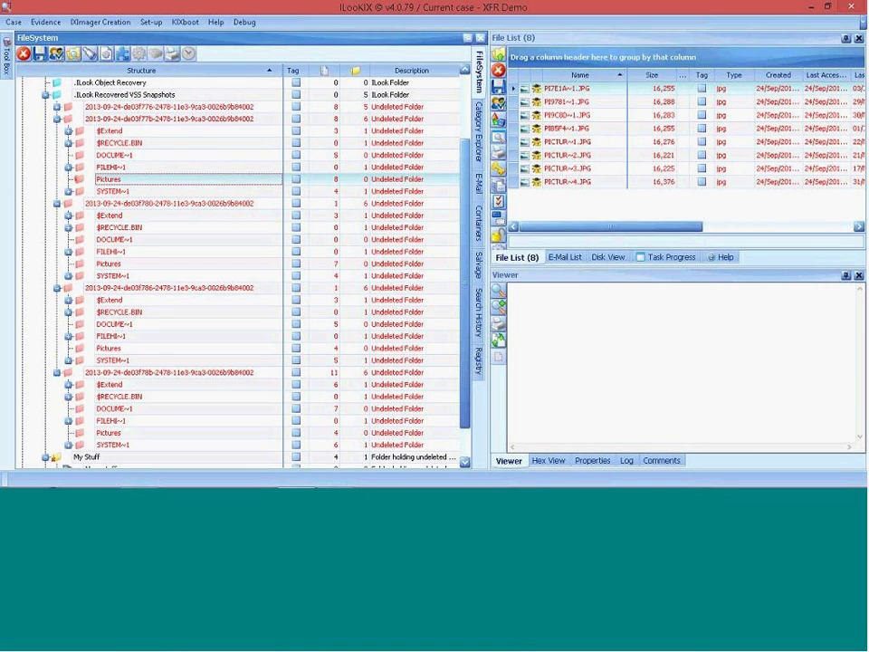
{"action": "left_click", "coordinate": [571, 95]}
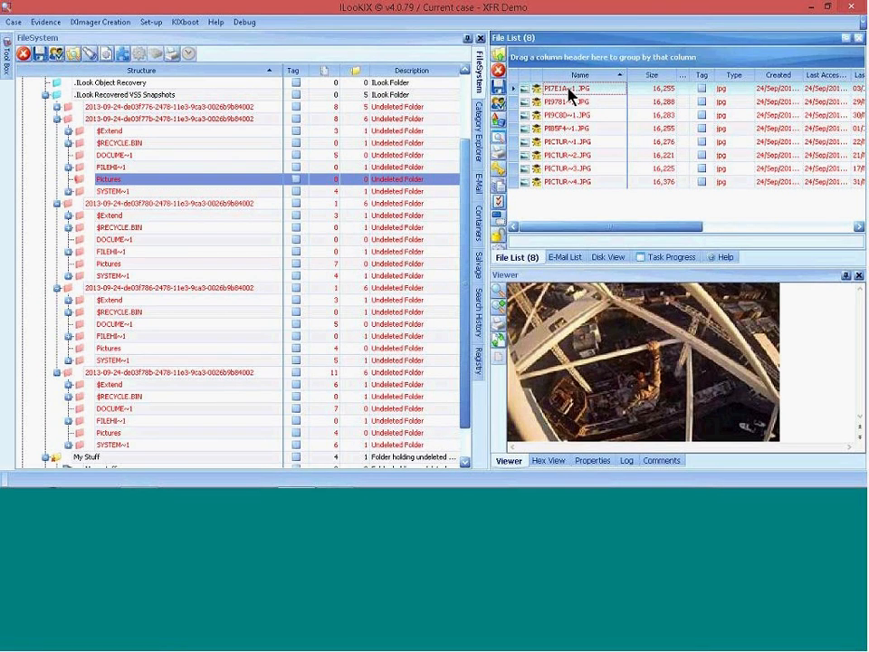
{"action": "left_click", "coordinate": [566, 101]}
{"action": "left_click", "coordinate": [566, 115]}
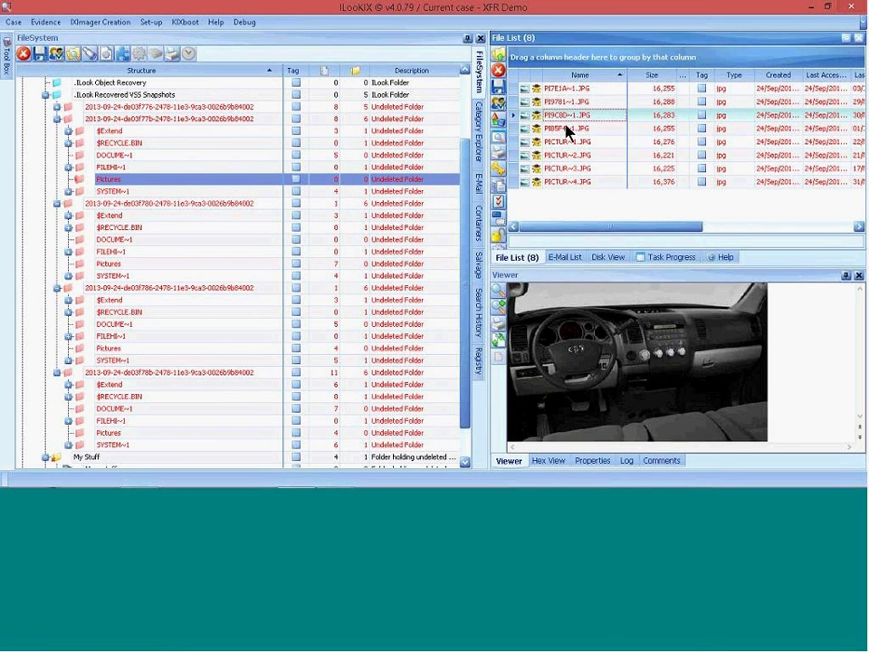
{"action": "left_click", "coordinate": [567, 127]}
{"action": "left_click", "coordinate": [568, 141]}
{"action": "left_click", "coordinate": [568, 155]}
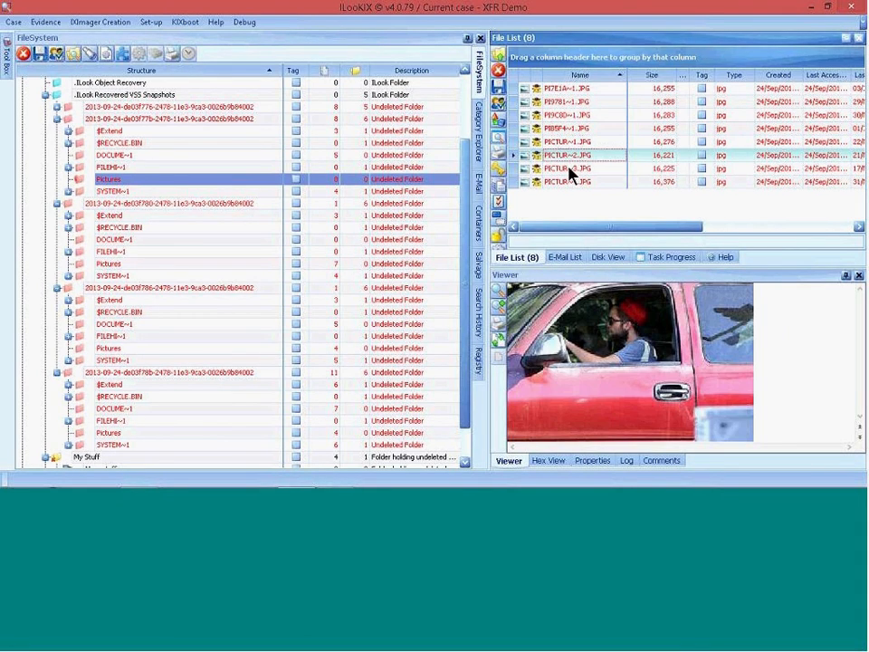
{"action": "left_click", "coordinate": [568, 169]}
{"action": "left_click", "coordinate": [569, 182]}
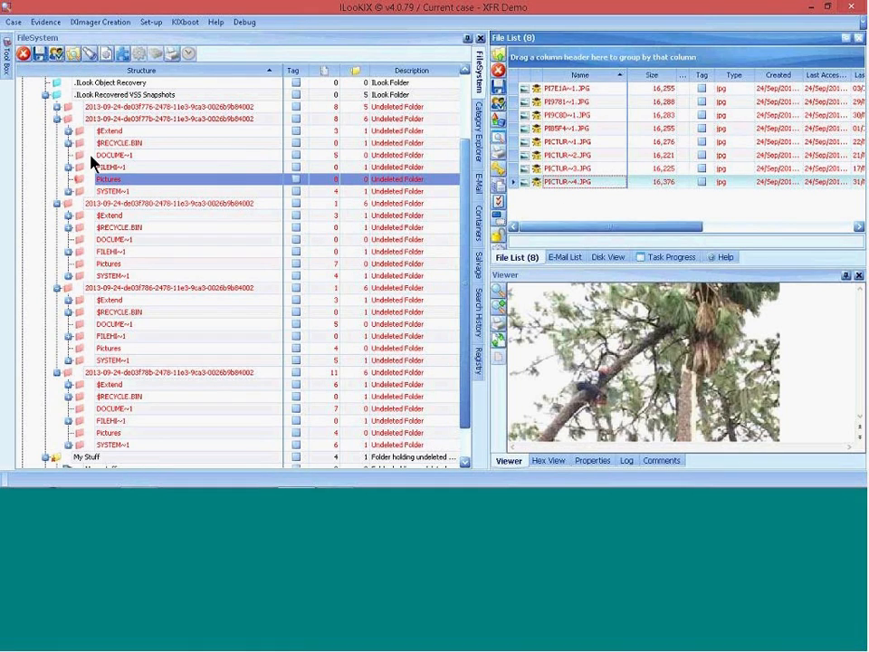
Step: Check DOCUME~1 and Pictures of the de03f780 snapshot against the de03f77b Pictures folder, viewing its PIB5F4~1.JPG and PICTUR~1.JPG
{"action": "left_click", "coordinate": [115, 240]}
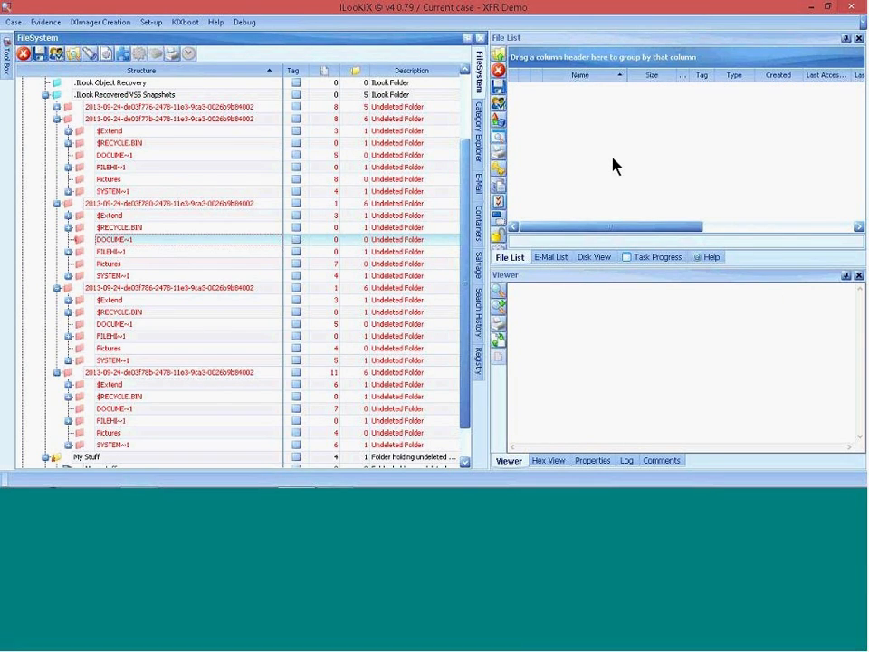
{"action": "left_click", "coordinate": [115, 266]}
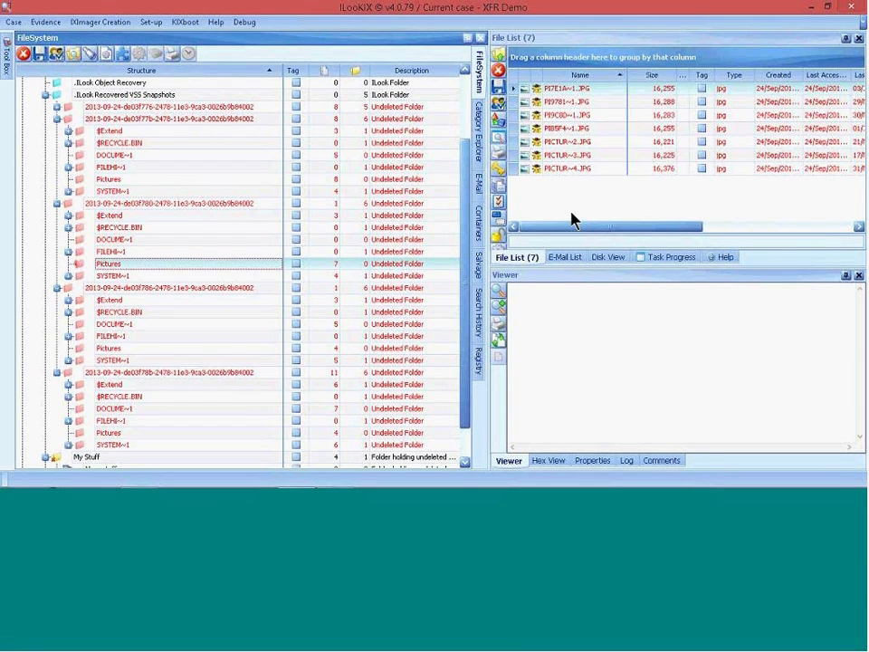
{"action": "left_click", "coordinate": [122, 180]}
{"action": "left_click", "coordinate": [117, 263]}
{"action": "left_click", "coordinate": [121, 181]}
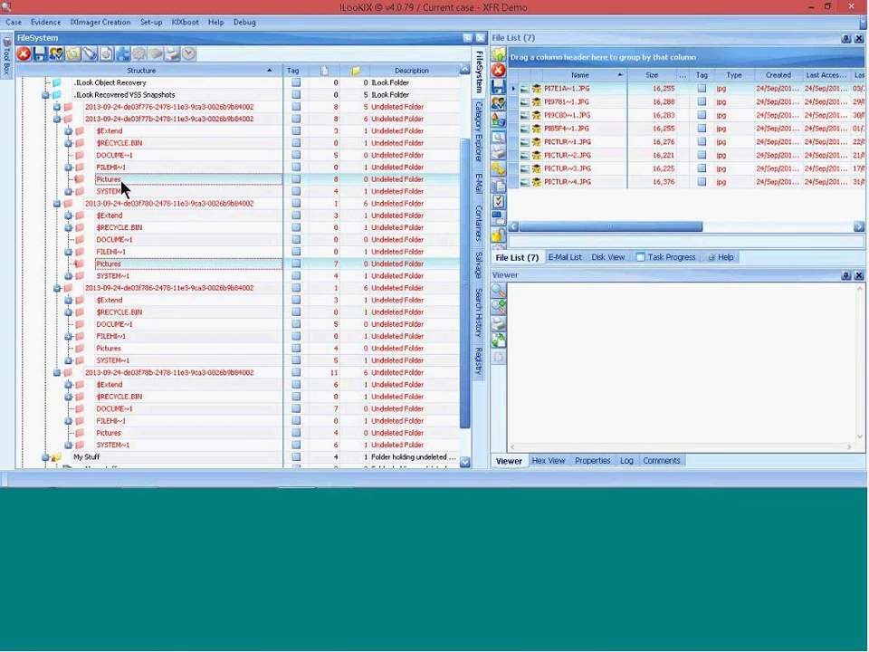
{"action": "left_click", "coordinate": [579, 132]}
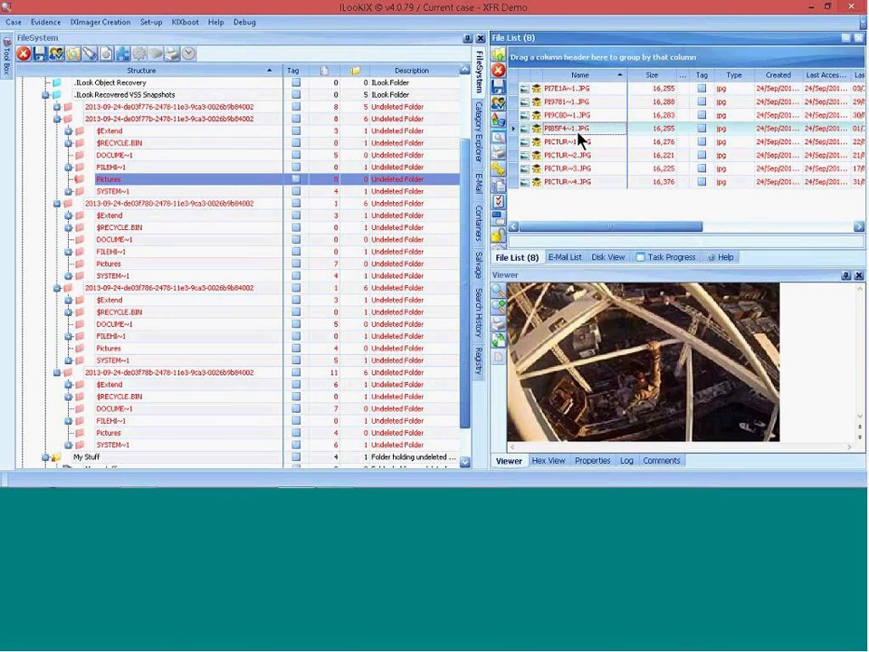
{"action": "left_click", "coordinate": [578, 143]}
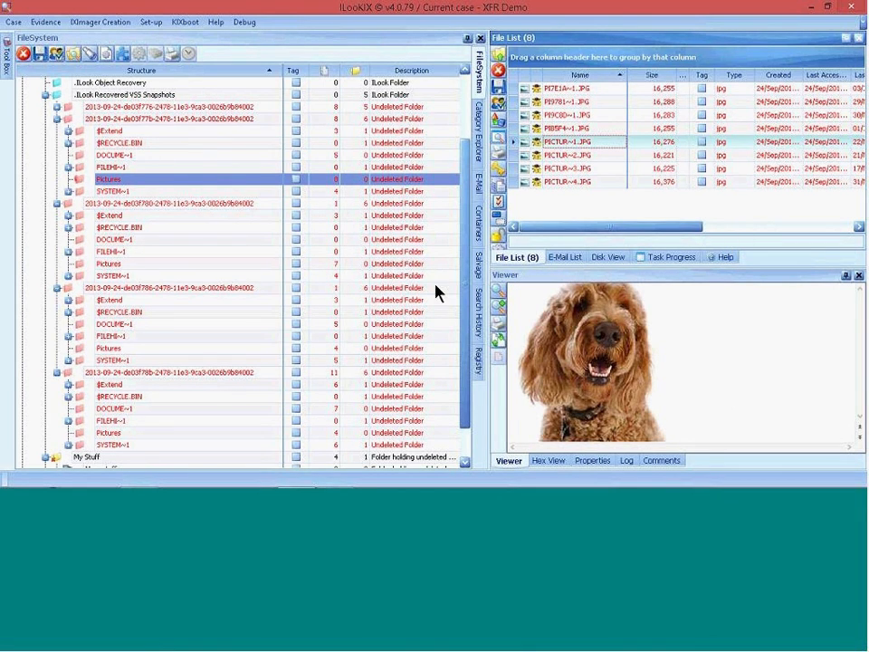
Step: List the files in DOCUME~1 and Pictures of the 2013-09-24-de03f786 snapshot and in Pictures of the 2013-09-24-de03f78b snapshot
{"action": "scroll", "coordinate": [466, 304], "scroll_direction": "down", "scroll_amount": 3}
{"action": "left_click", "coordinate": [114, 288]}
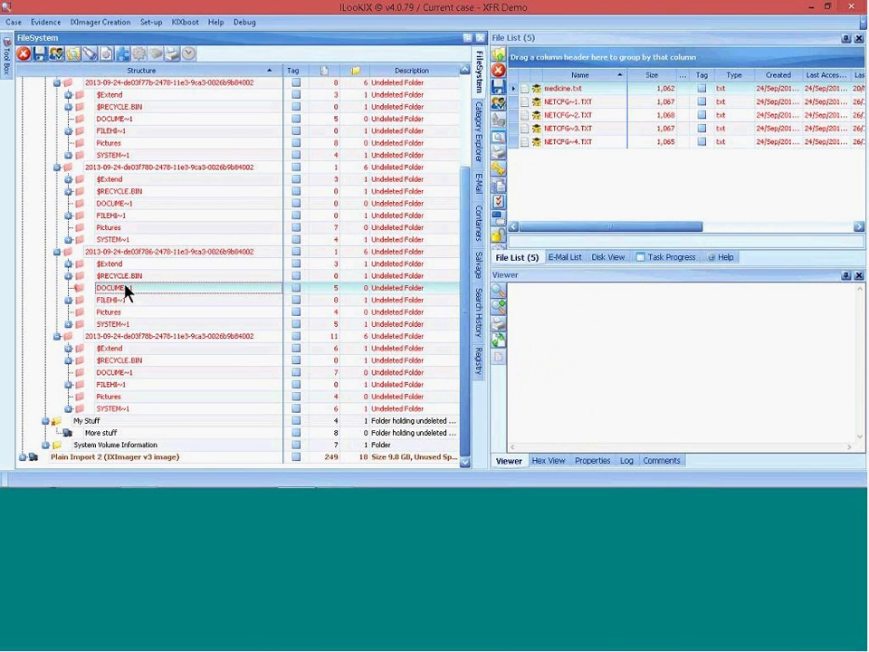
{"action": "left_click", "coordinate": [110, 312]}
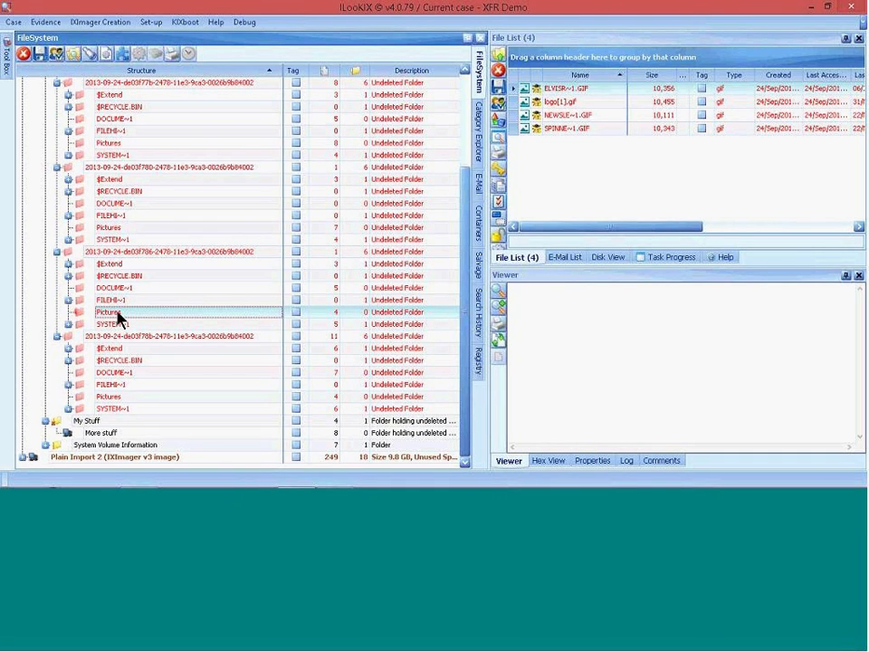
{"action": "left_click", "coordinate": [111, 396]}
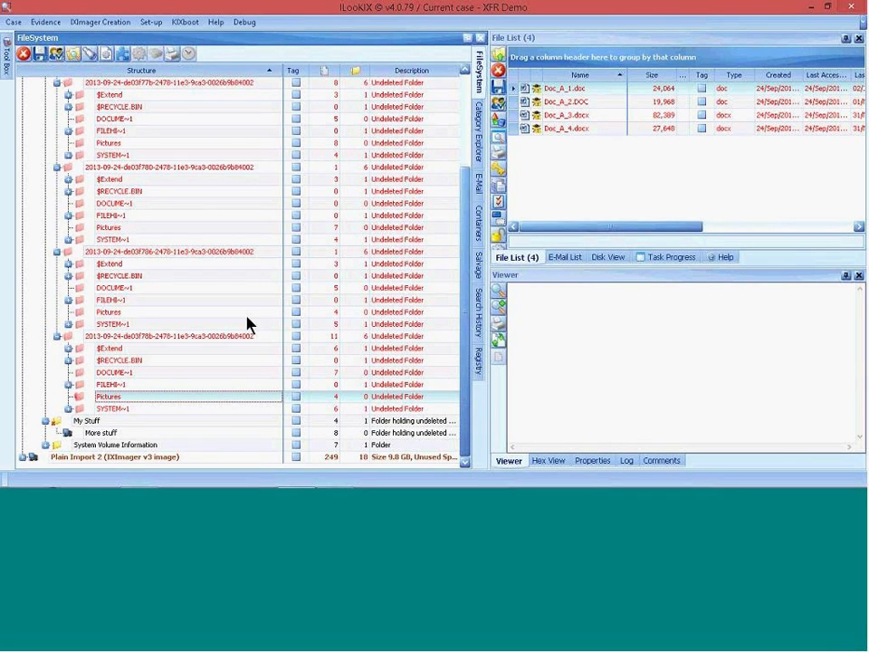
Step: Collapse the 2013-09-24-de03f77b, de03f780 and de03f786 snapshot folders in the filesystem tree
{"action": "left_click", "coordinate": [56, 83]}
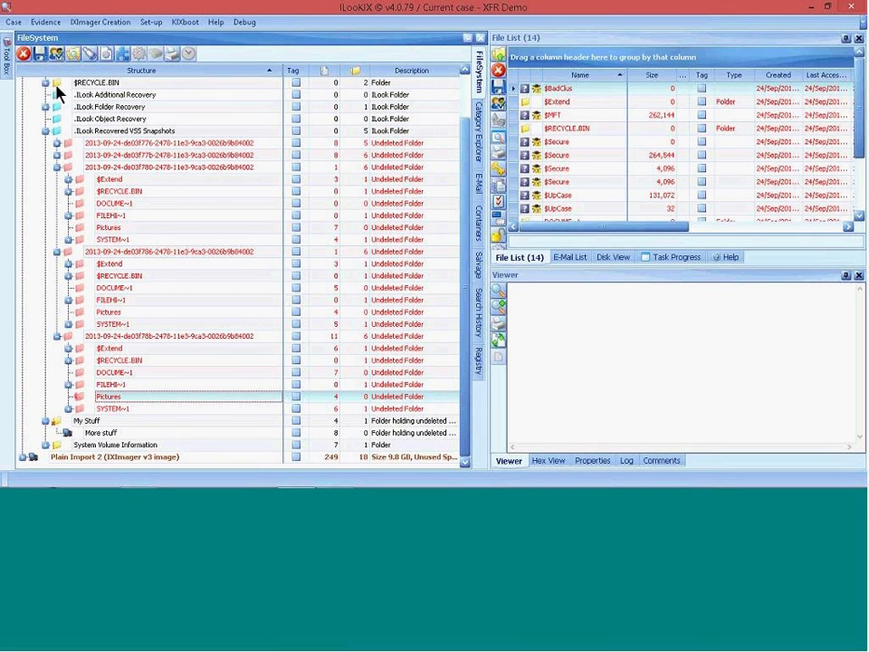
{"action": "left_click", "coordinate": [56, 167]}
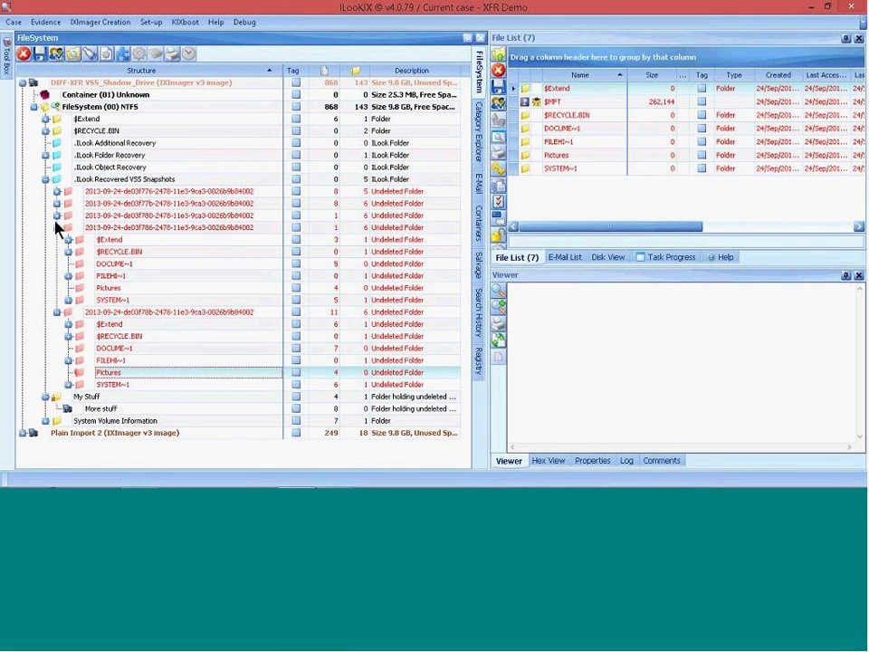
{"action": "left_click", "coordinate": [56, 227]}
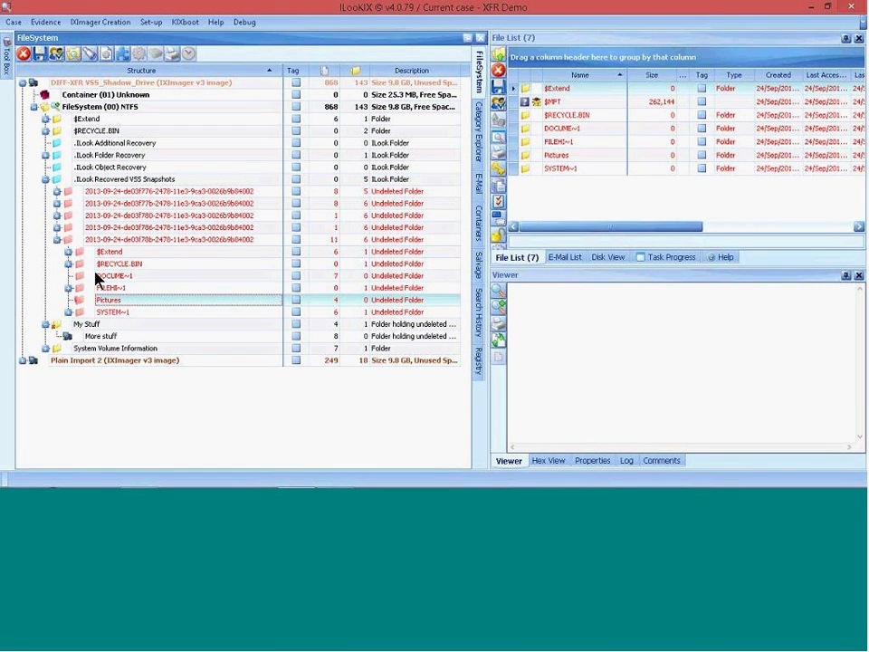
Step: Narrow the filesystem tree and review the properties of the 2013-09-24-de03f776 snapshot folder, including its dates and child counts
{"action": "left_click", "coordinate": [101, 193]}
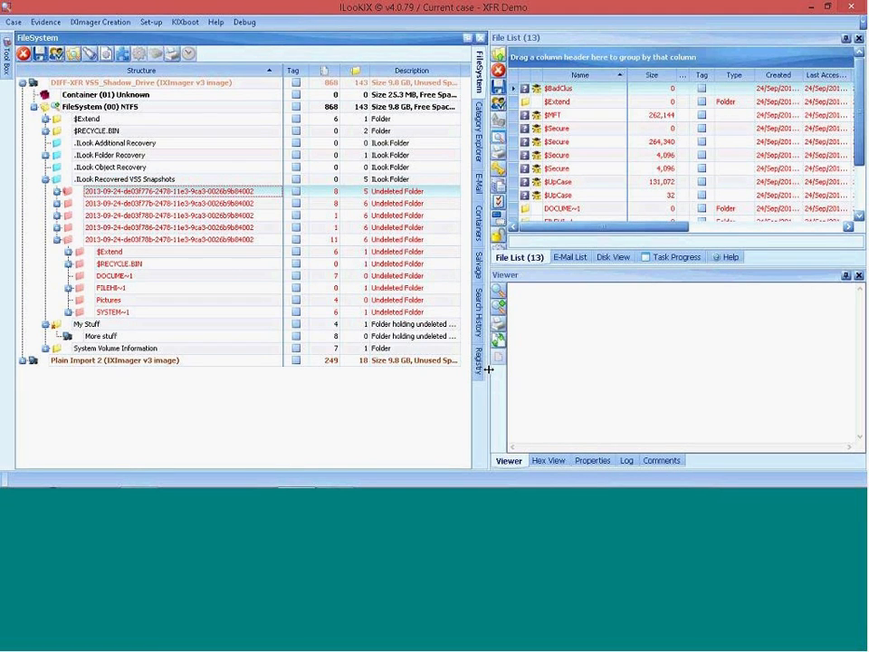
{"action": "left_click_drag", "start_coordinate": [489, 369], "coordinate": [391, 364]}
{"action": "left_click", "coordinate": [495, 461]}
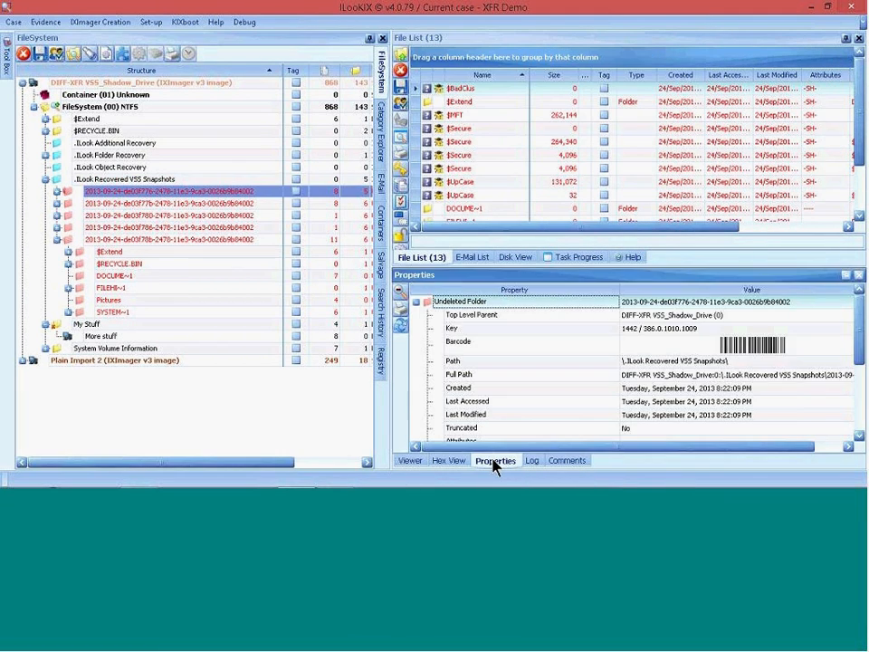
{"action": "scroll", "coordinate": [534, 384], "scroll_direction": "down", "scroll_amount": 1}
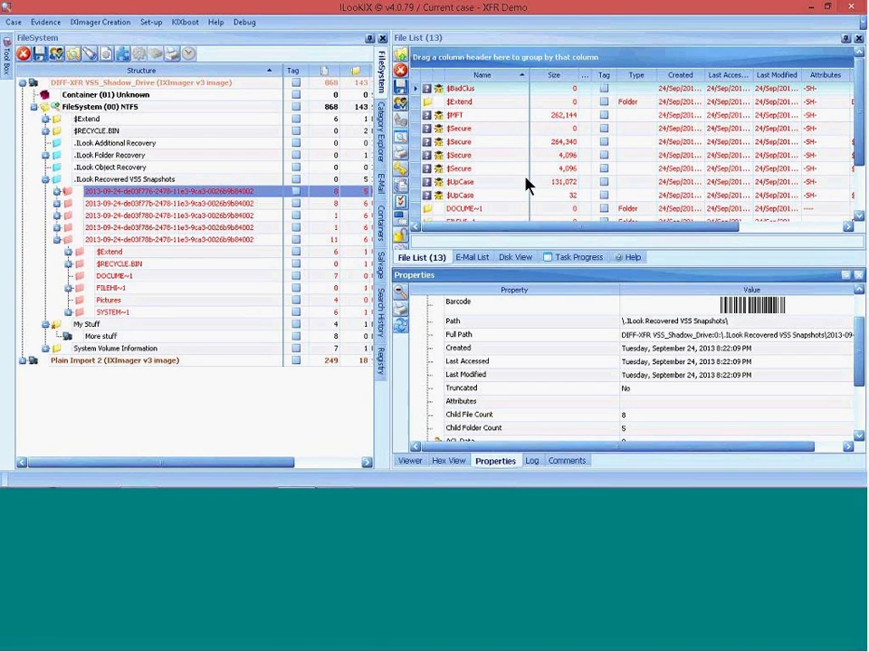
Step: Collapse the recovered snapshots, My Stuff, the NTFS filesystem and the DIFF-XFR VSS_Shadow_Drive image, and narrow the tree's Structure column
{"action": "left_click", "coordinate": [45, 179]}
{"action": "left_click", "coordinate": [46, 191]}
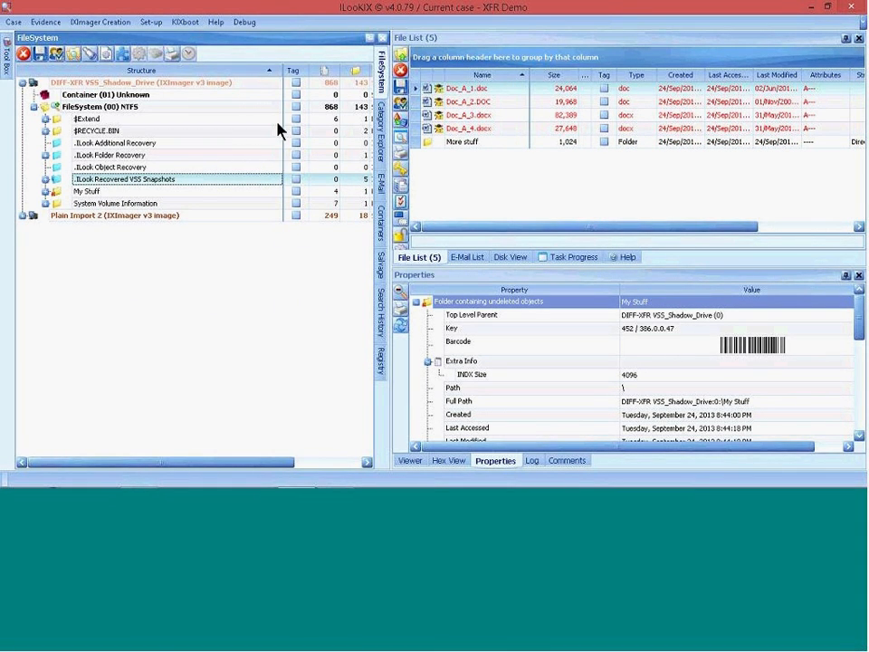
{"action": "left_click_drag", "start_coordinate": [273, 69], "coordinate": [245, 76]}
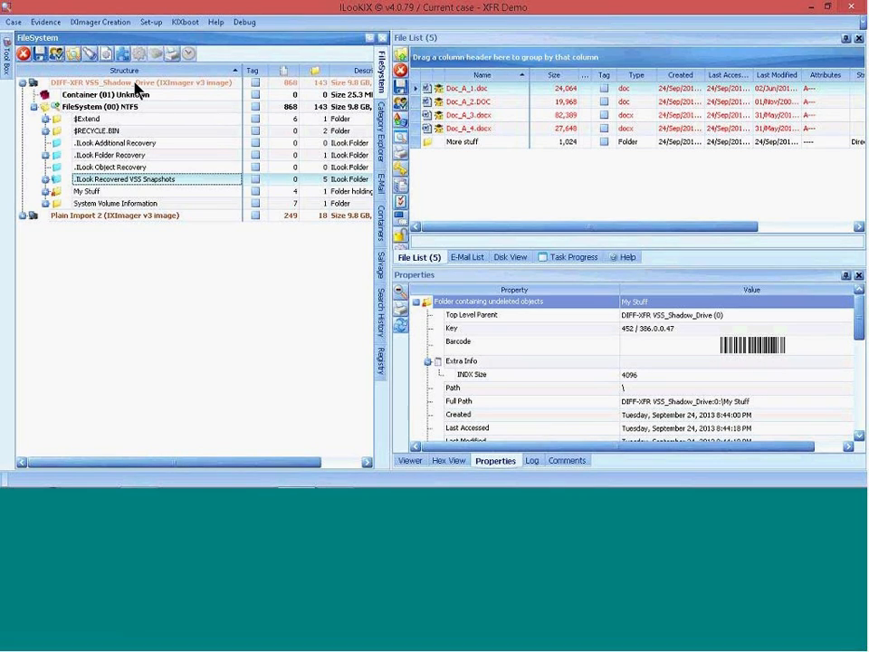
{"action": "left_click", "coordinate": [34, 106]}
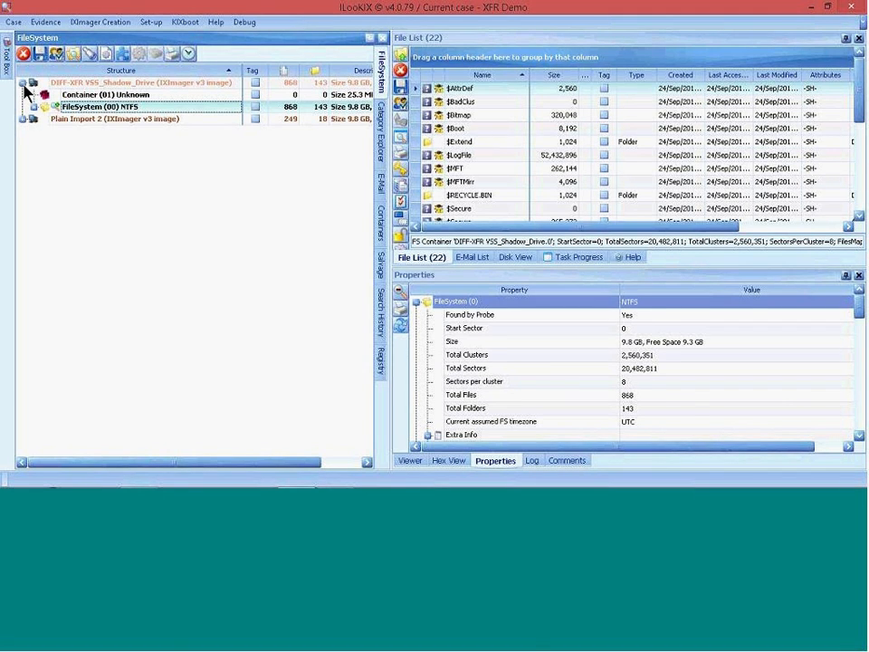
{"action": "left_click", "coordinate": [23, 83]}
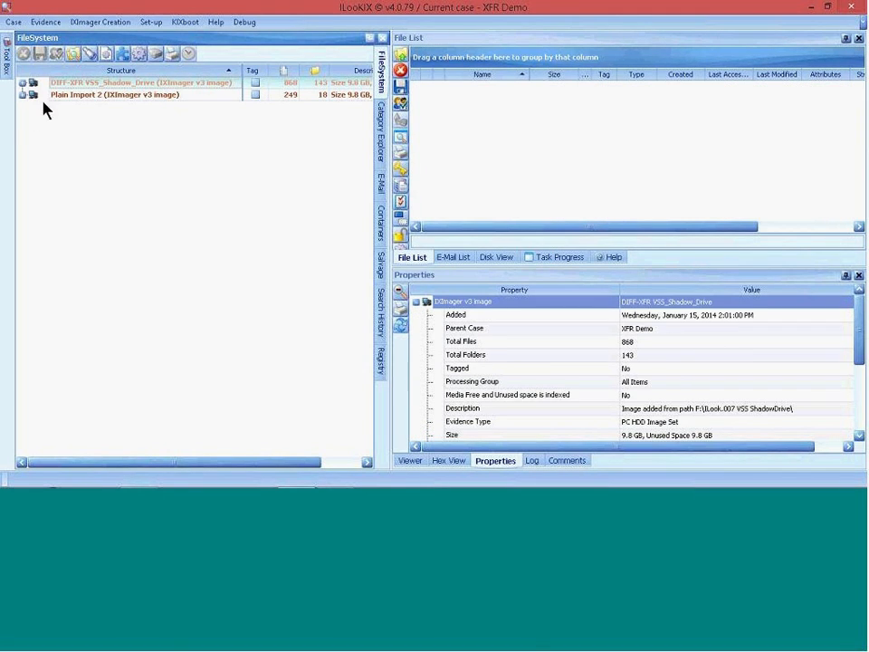
Step: Close the XFR Demo case and open the Large Bulk Load List Exhibit case from the Webinar Demo group
{"action": "left_click", "coordinate": [15, 22]}
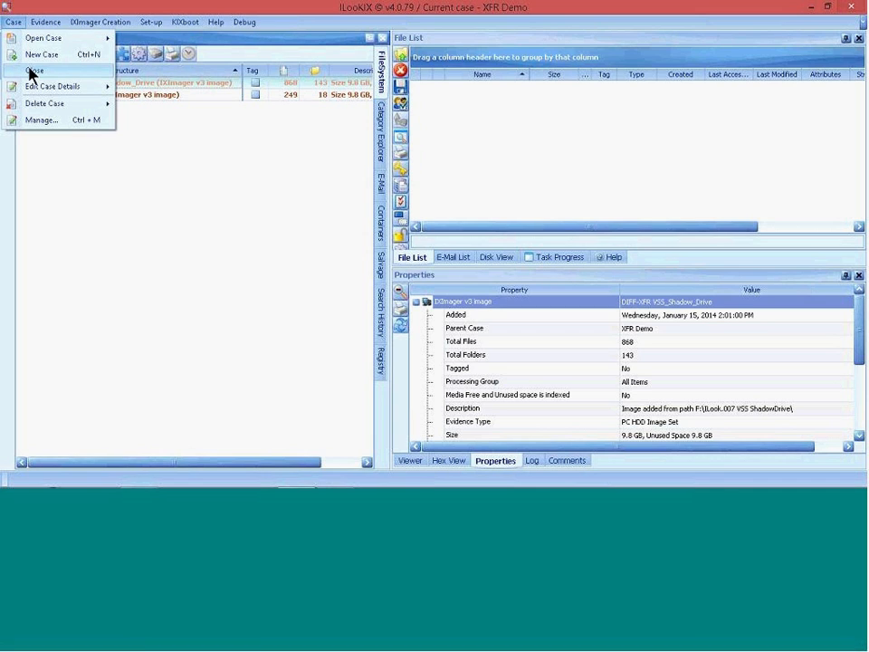
{"action": "left_click", "coordinate": [30, 71]}
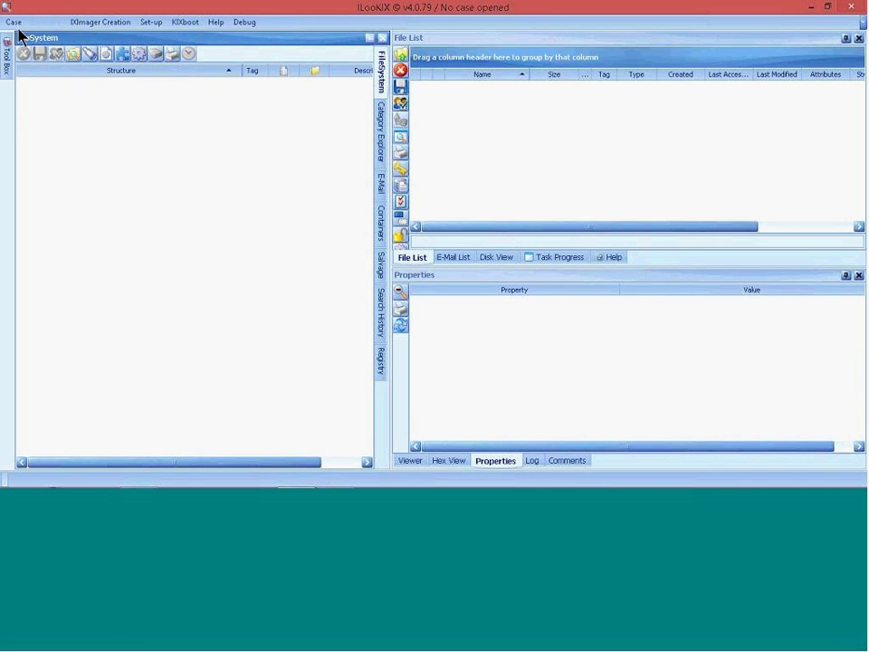
{"action": "left_click", "coordinate": [14, 22]}
{"action": "mouse_move", "coordinate": [36, 39]}
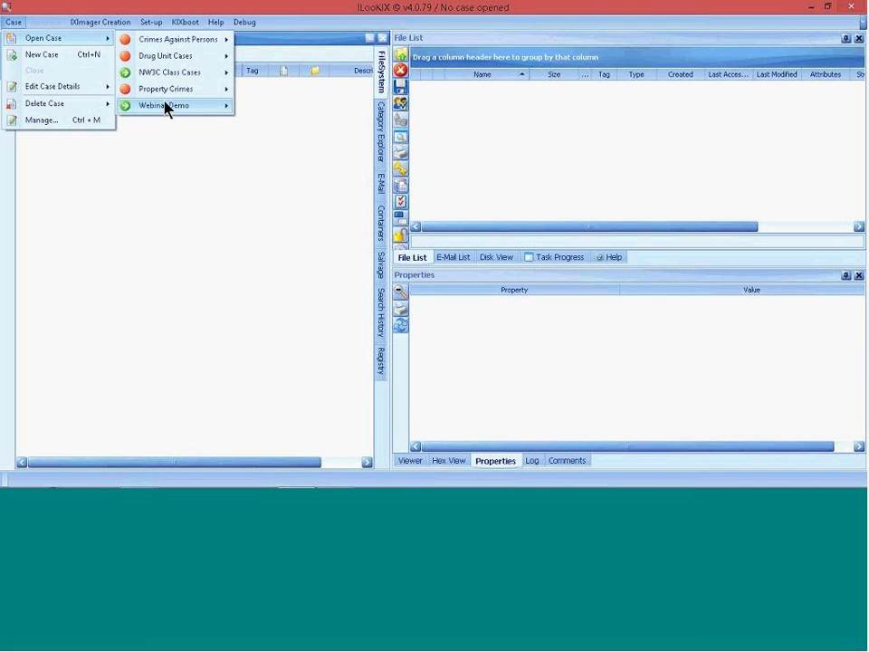
{"action": "mouse_move", "coordinate": [166, 106]}
{"action": "left_click", "coordinate": [314, 123]}
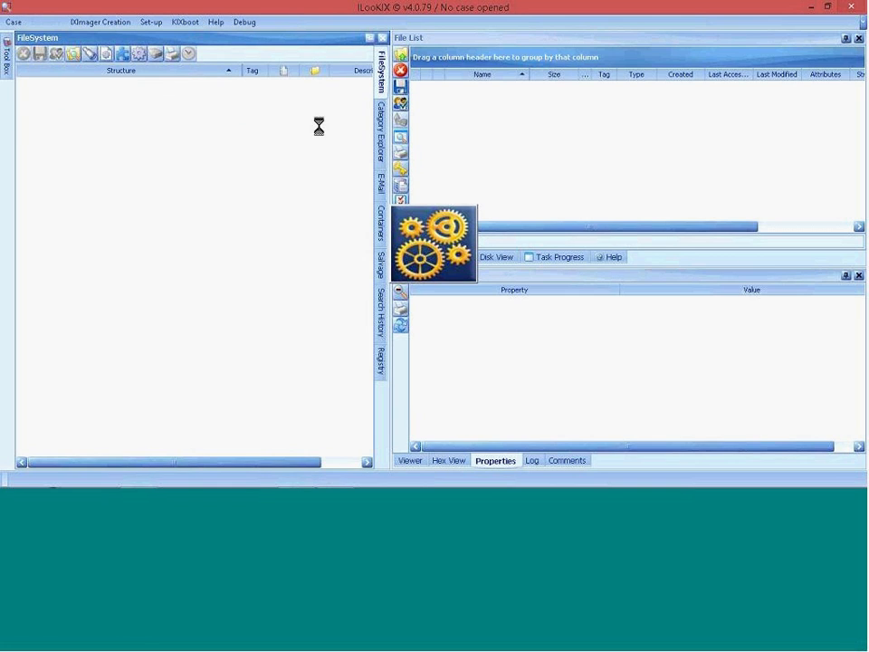
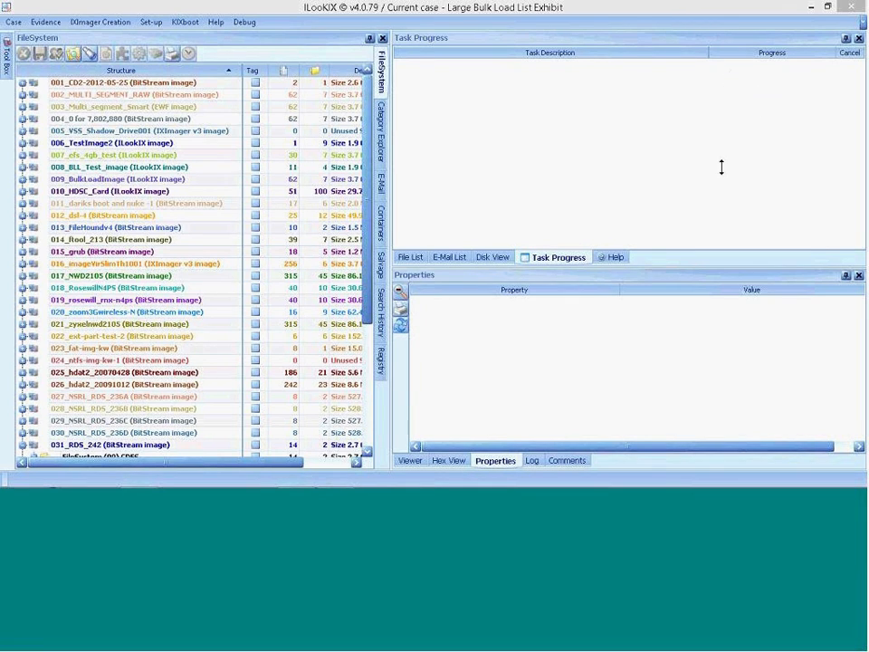
{"action": "left_click_drag", "start_coordinate": [722, 166], "coordinate": [726, 428]}
{"action": "mouse_move", "coordinate": [866, 486]}
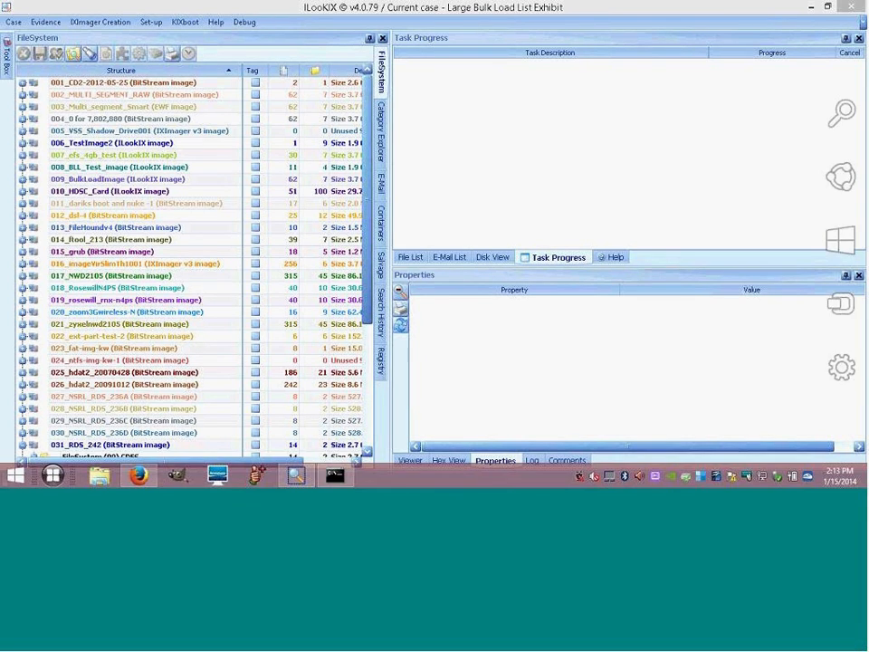